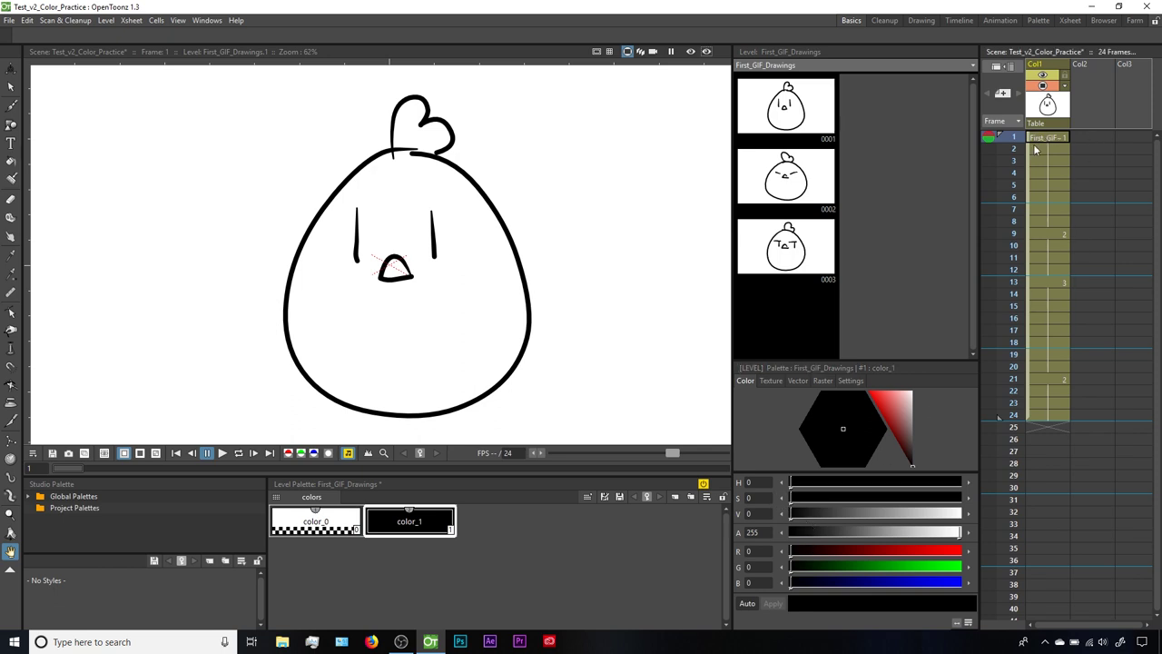
Step: Add a new style to the palette of the level at frame 1 and name it body_fill
{"action": "left_click", "coordinate": [1101, 148]}
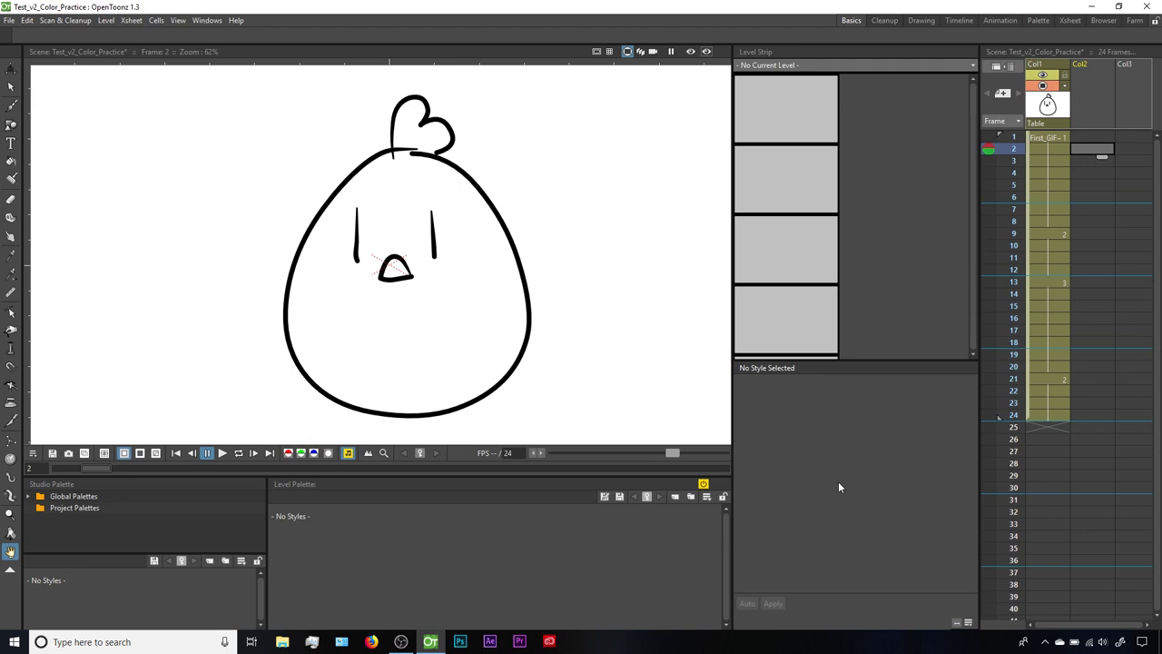
{"action": "left_click", "coordinate": [1047, 139]}
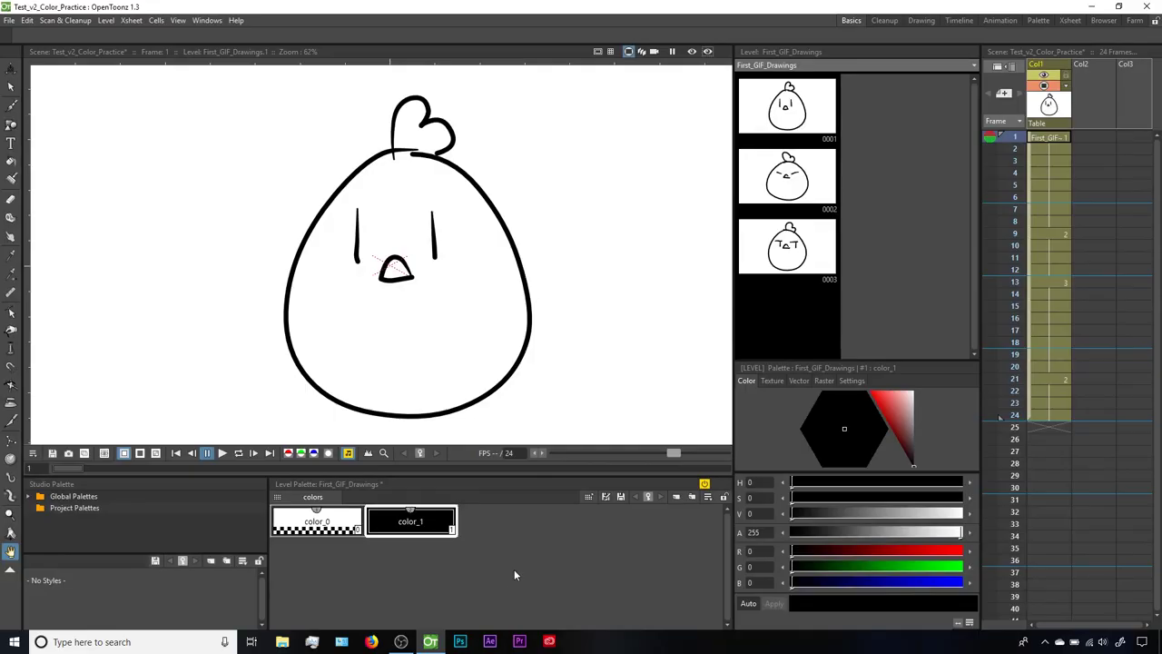
{"action": "right_click", "coordinate": [512, 567]}
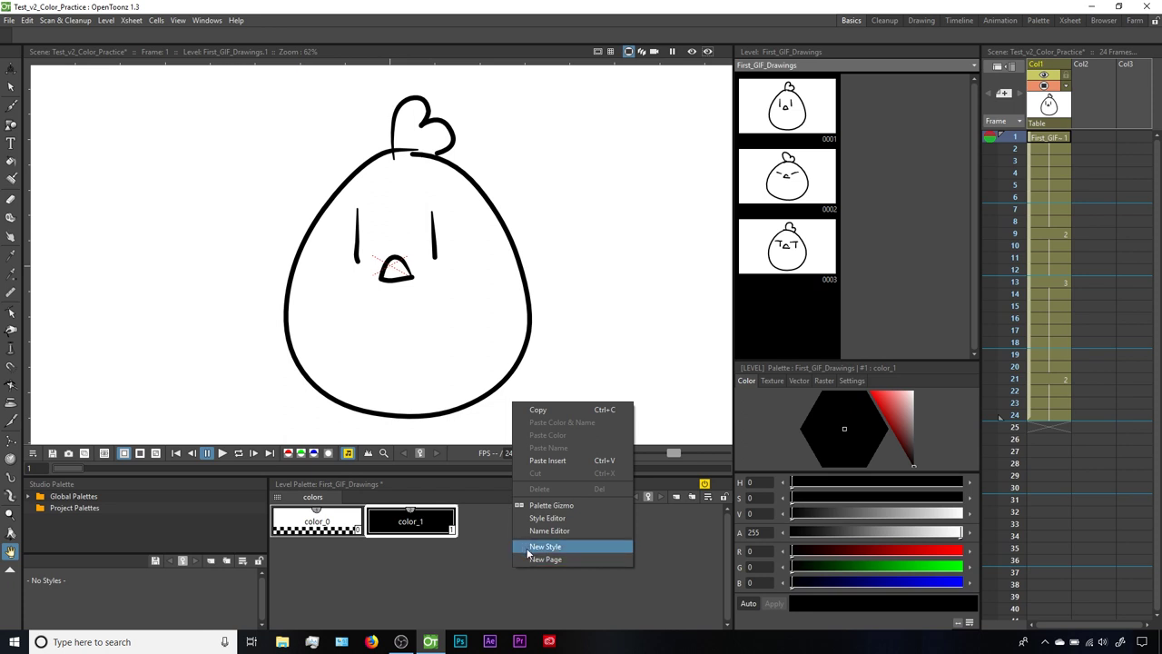
{"action": "left_click", "coordinate": [545, 546]}
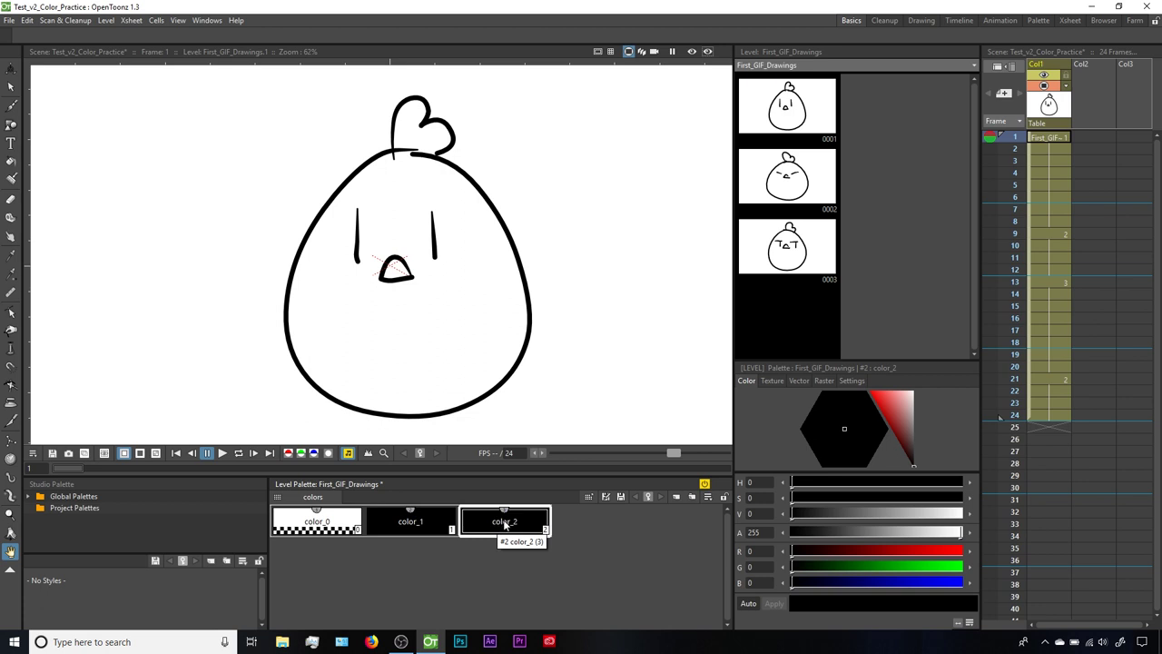
{"action": "double_click", "coordinate": [505, 523]}
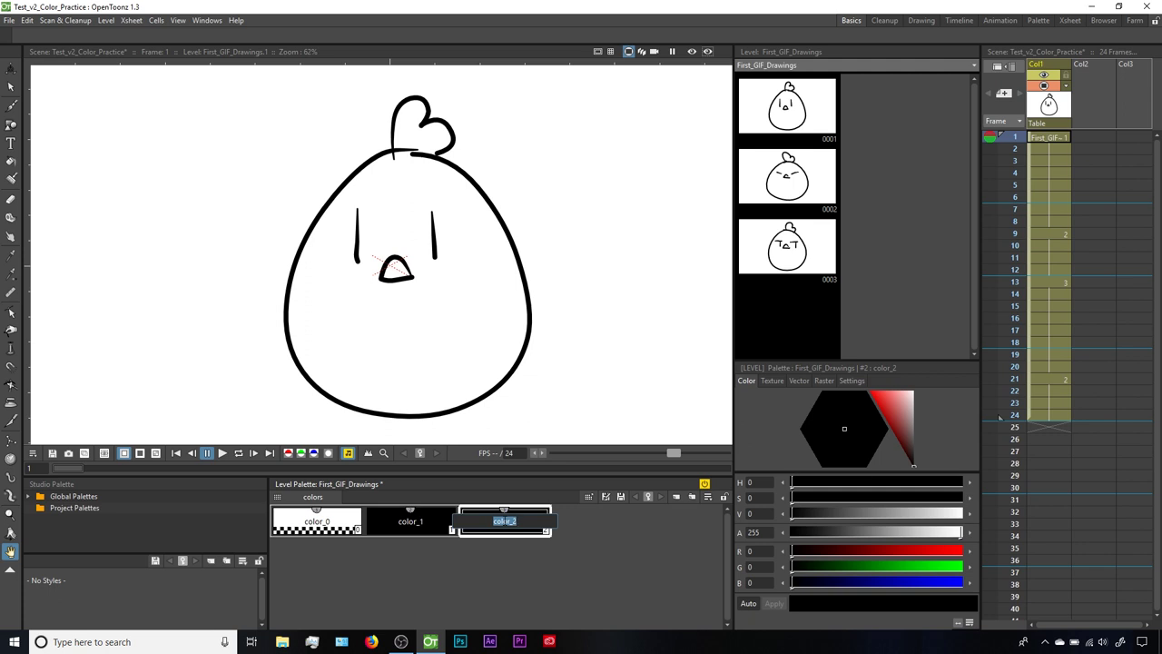
{"action": "type", "text": "body_fill"}
{"action": "key", "text": "Return"}
{"action": "double_click", "coordinate": [505, 523]}
{"action": "key", "text": "Return"}
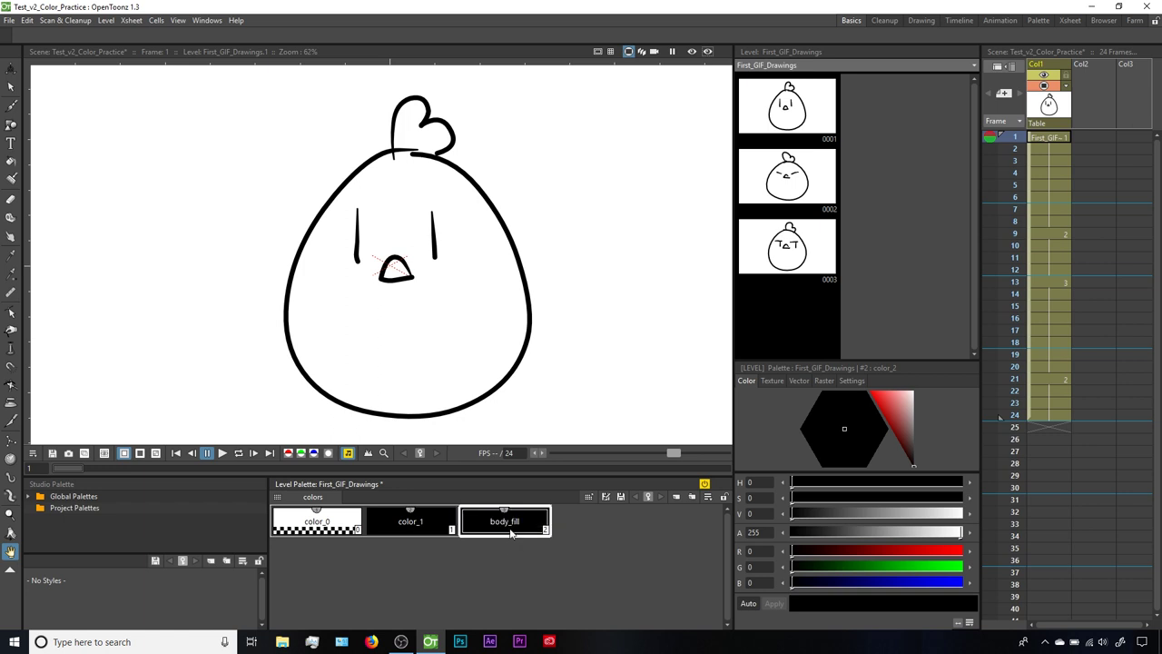
Step: Set body_fill to a light brown with H 39, S 61, V 76 and fill the chicken's body with it
{"action": "double_click", "coordinate": [511, 534]}
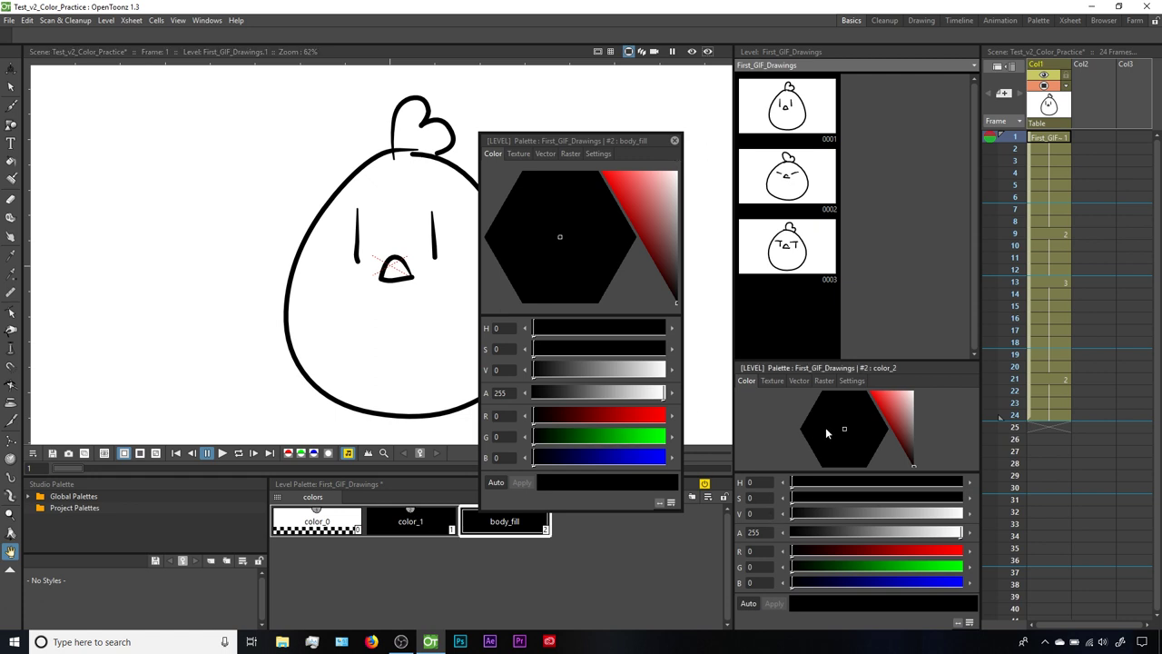
{"action": "left_click", "coordinate": [674, 141]}
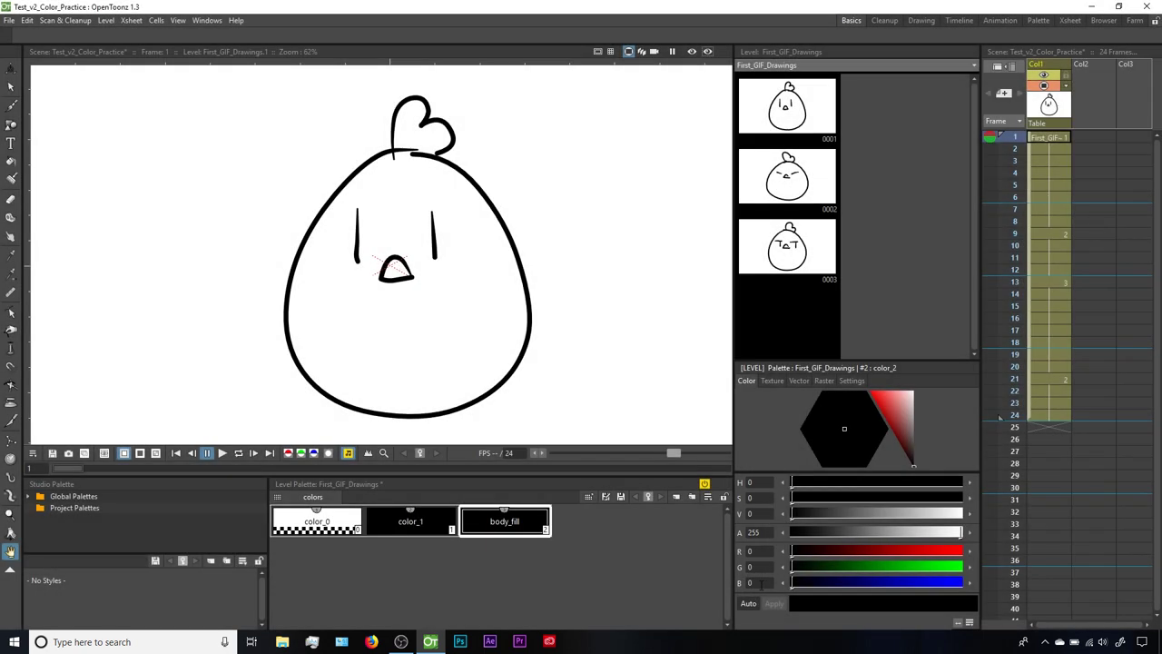
{"action": "left_click", "coordinate": [922, 552]}
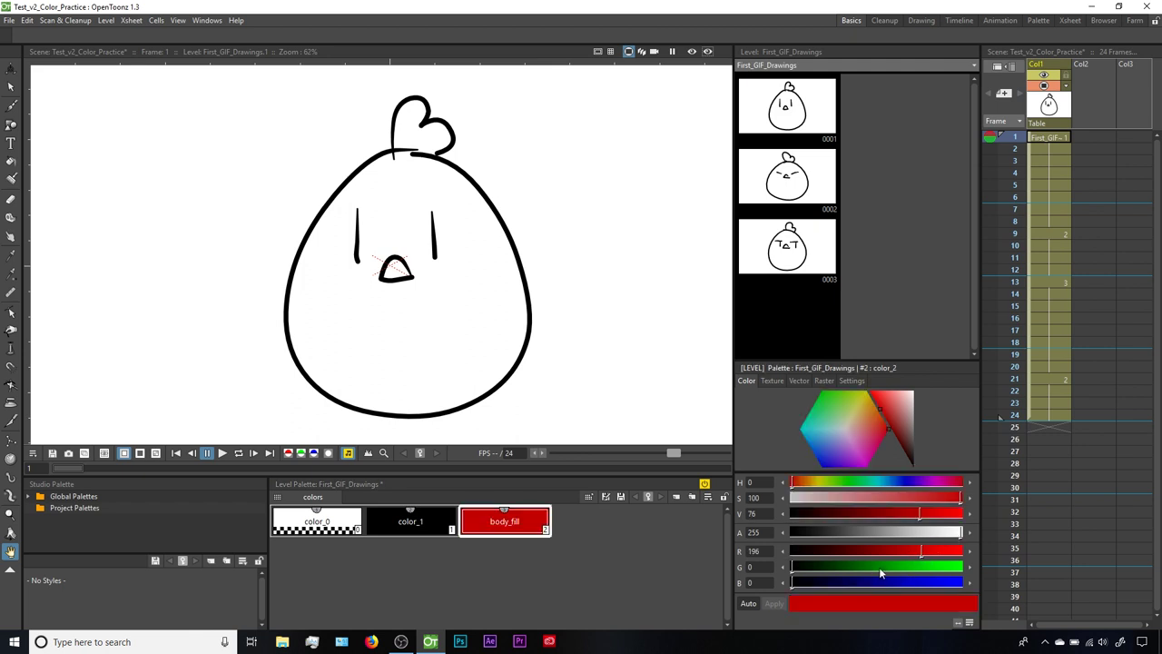
{"action": "left_click_drag", "start_coordinate": [880, 572], "coordinate": [874, 572]}
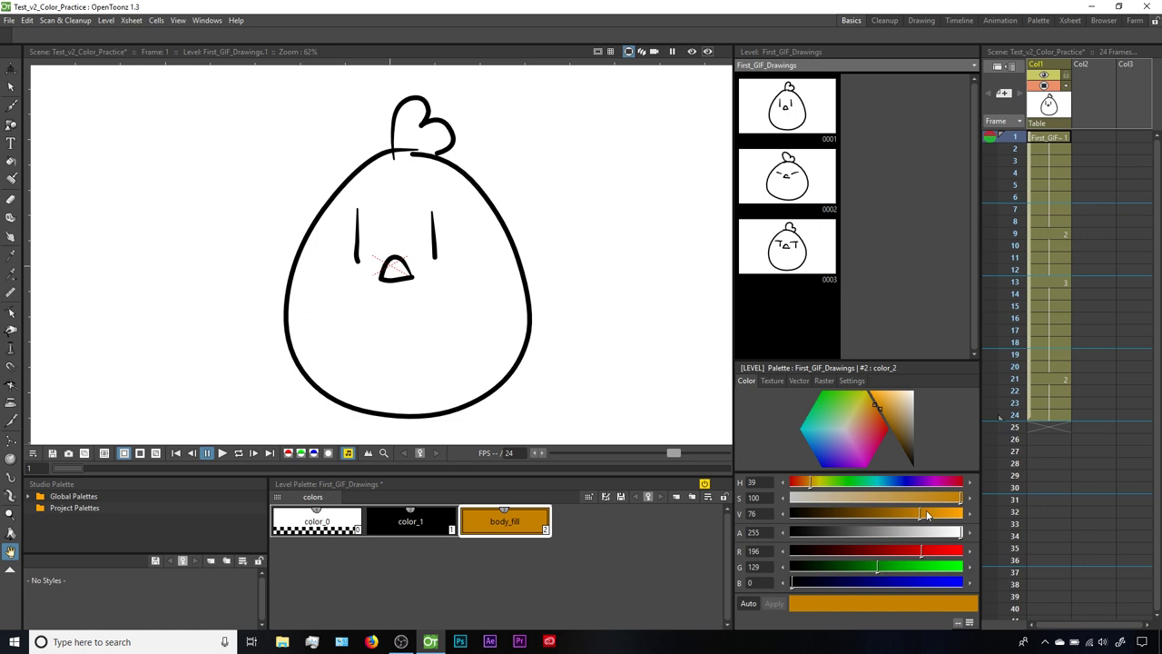
{"action": "left_click_drag", "start_coordinate": [915, 499], "coordinate": [892, 495]}
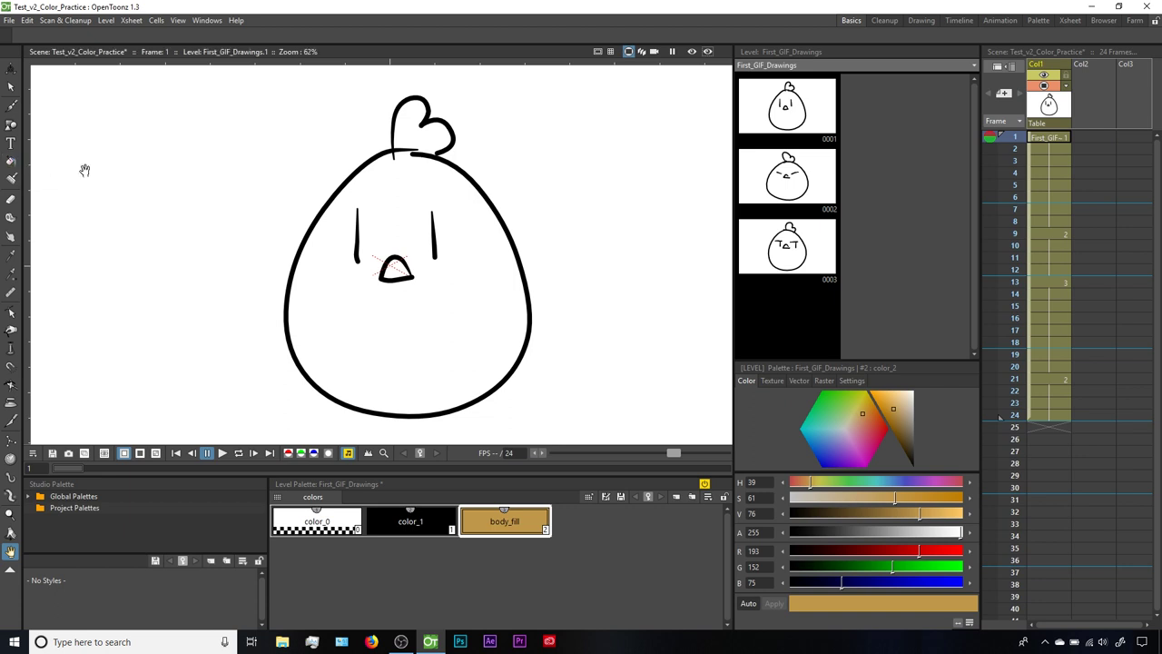
{"action": "key", "text": "f"}
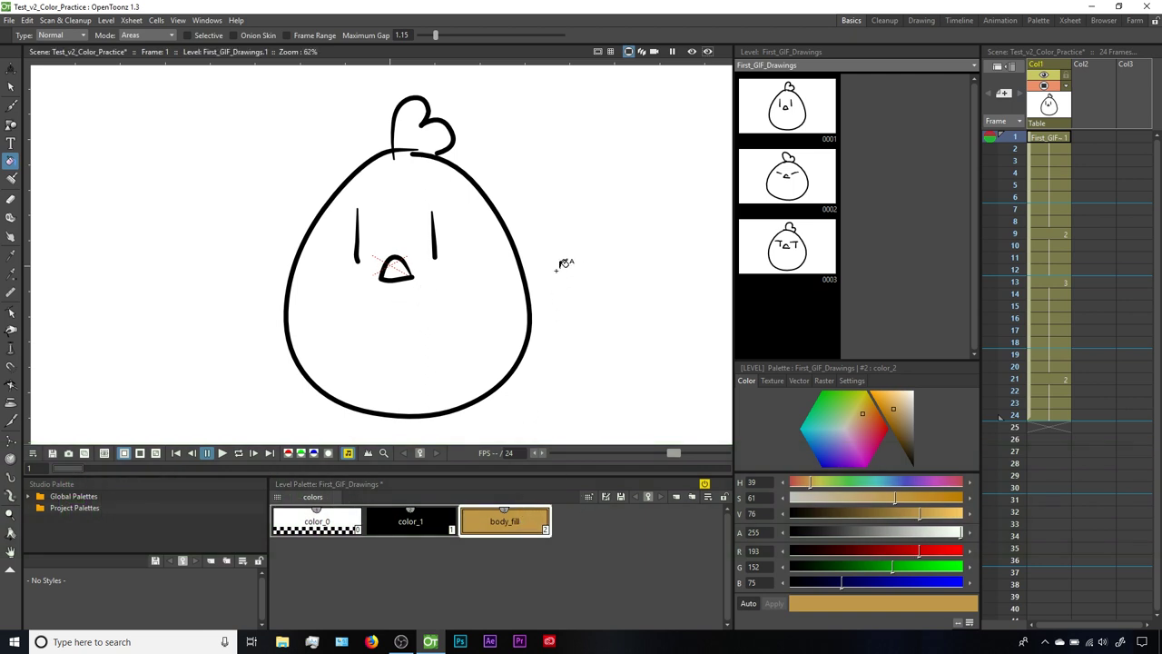
{"action": "left_click", "coordinate": [470, 304]}
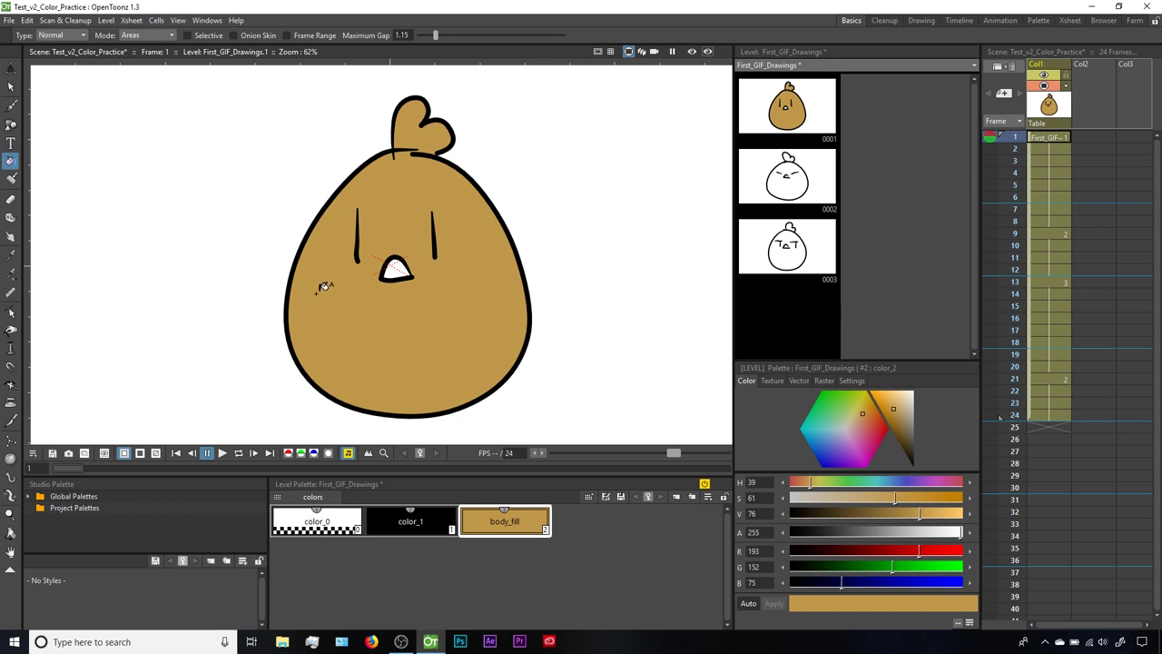
Step: Erase a small gap in the left side of the chicken's body outline
{"action": "key", "text": "e"}
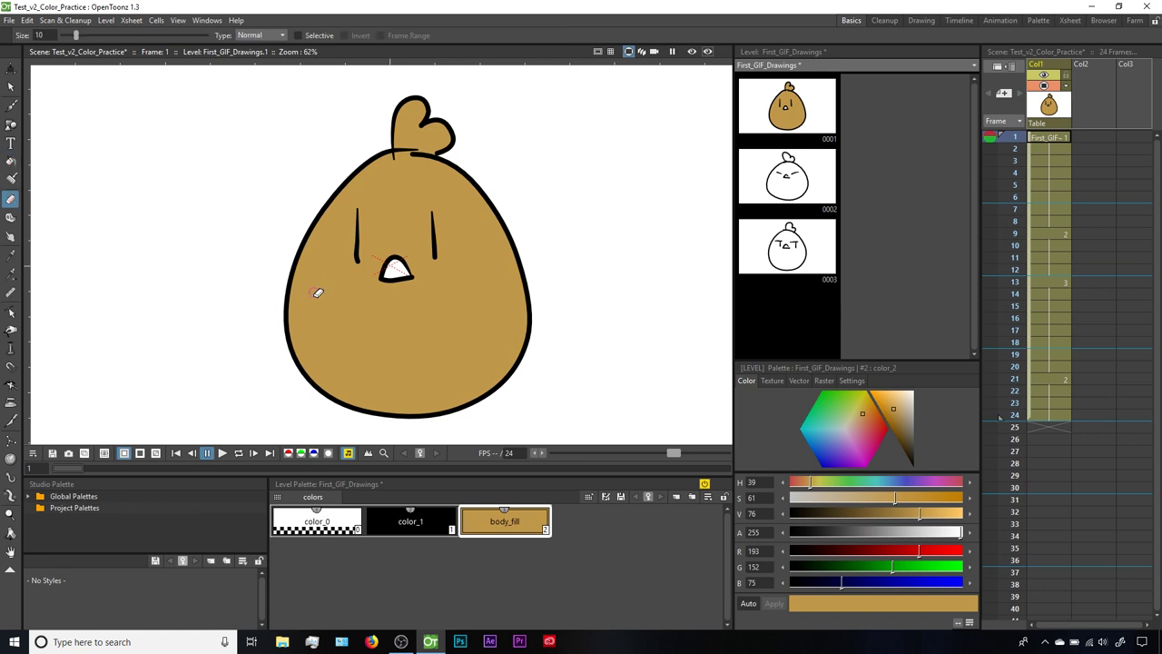
{"action": "left_click", "coordinate": [280, 322]}
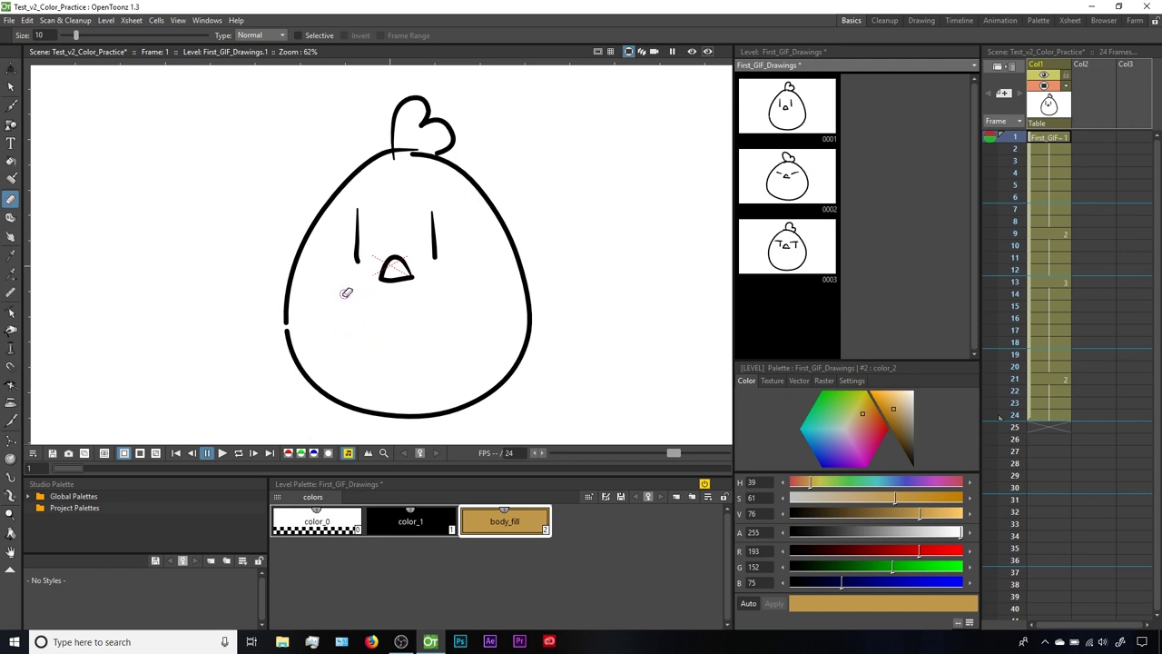
{"action": "key", "text": "f"}
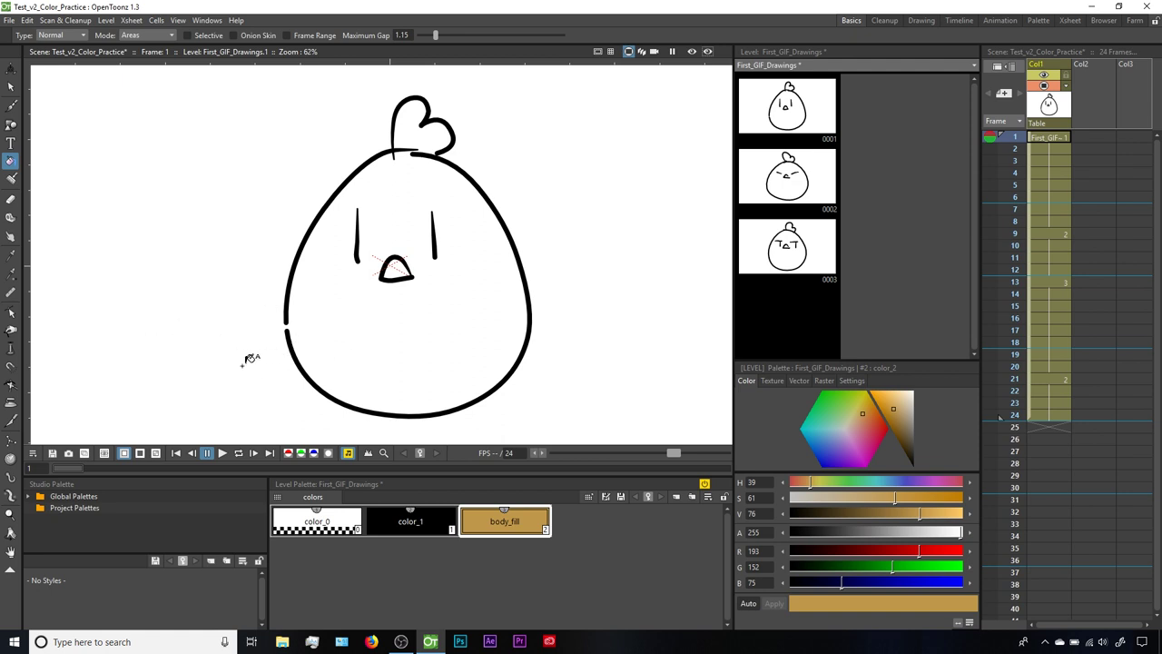
Step: Close the gap in the body outline by moving the lower line's end point onto the upper line's end
{"action": "scroll", "coordinate": [250, 359], "scroll_direction": "up", "scroll_amount": 6}
{"action": "key", "text": "s"}
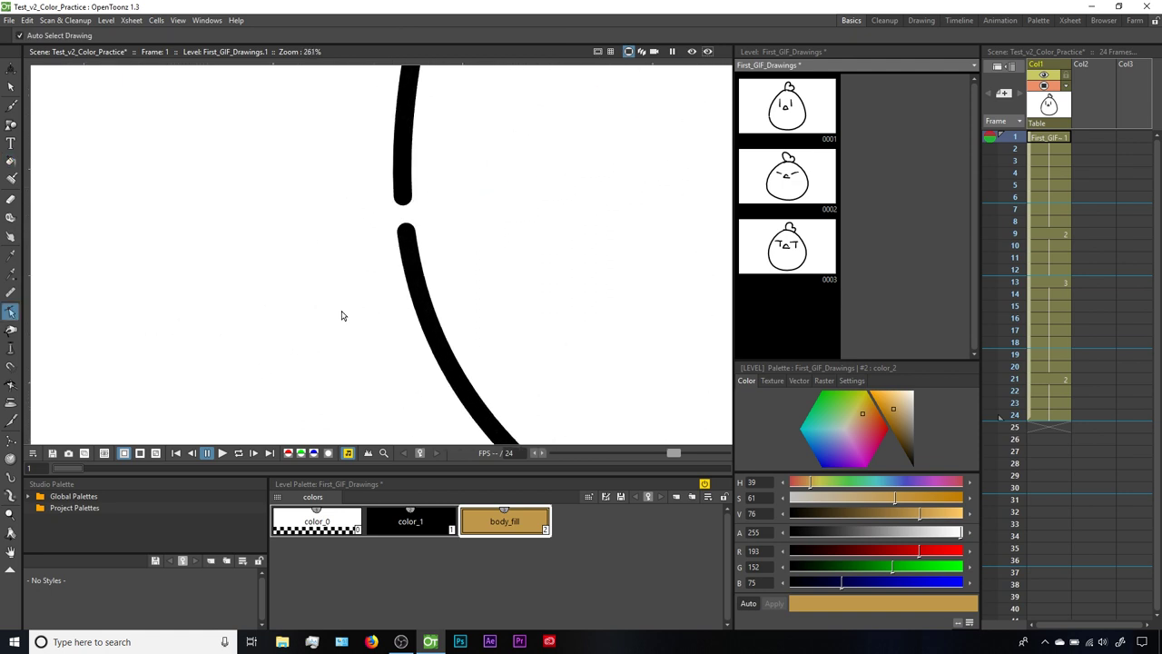
{"action": "left_click", "coordinate": [409, 255]}
{"action": "left_click_drag", "start_coordinate": [406, 238], "coordinate": [402, 198]}
{"action": "scroll", "coordinate": [468, 300], "scroll_direction": "down", "scroll_amount": 5}
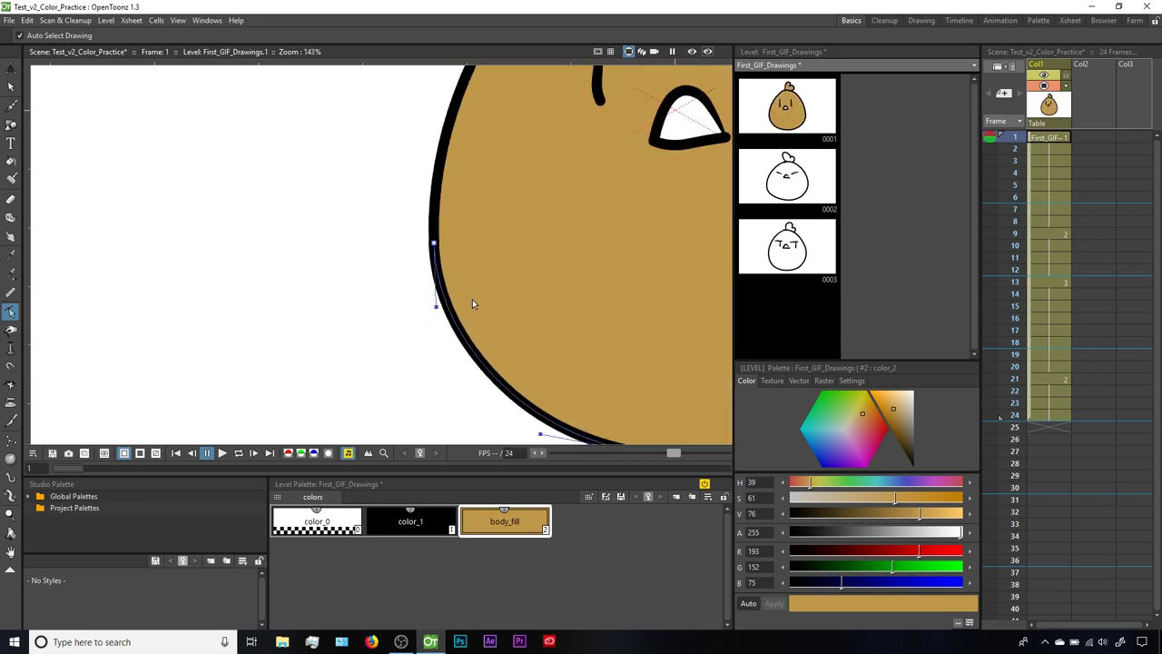
{"action": "left_click_drag", "start_coordinate": [557, 251], "coordinate": [337, 340]}
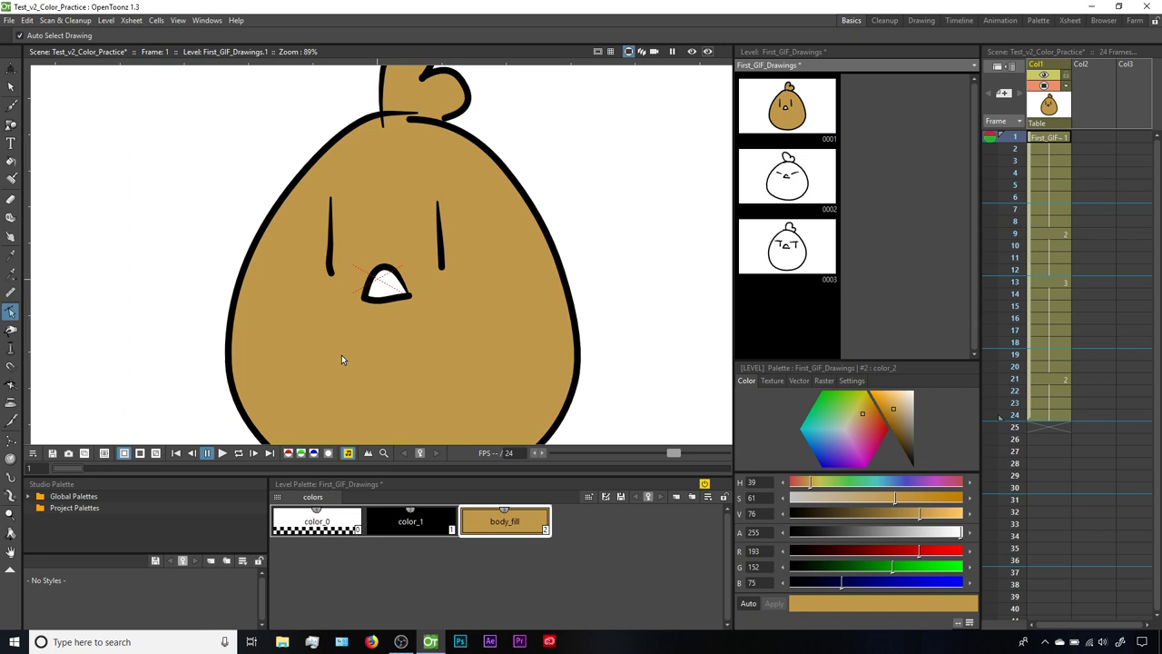
Step: Move the end point of the left body outline below the comb so it meets the start of the right outline
{"action": "key", "text": "f"}
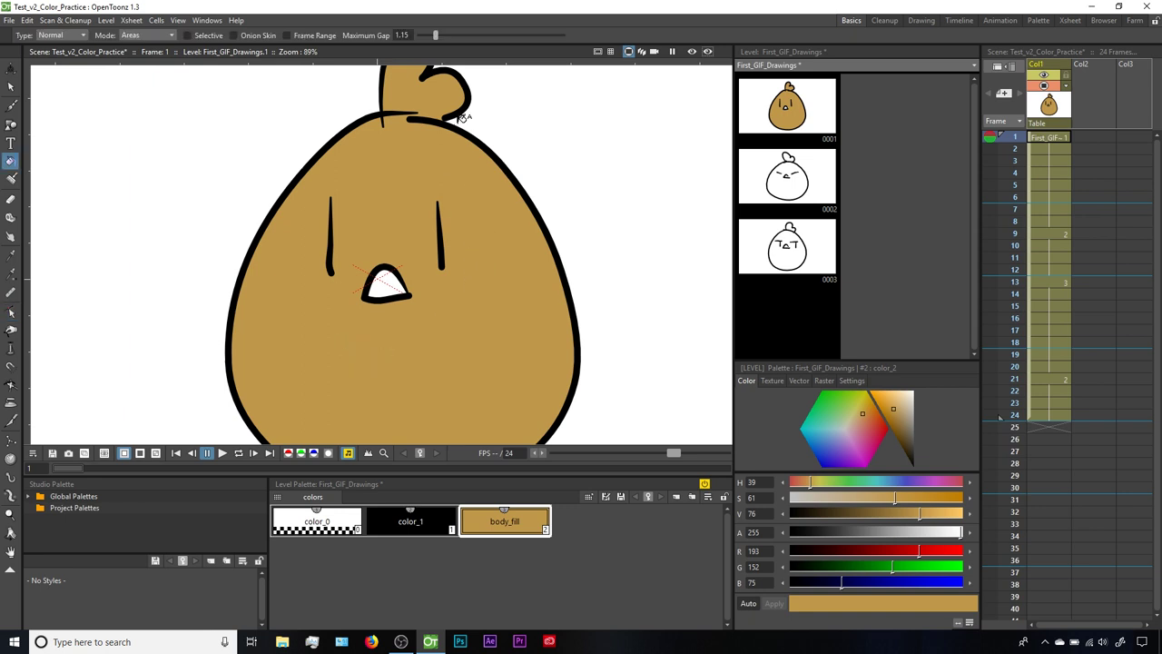
{"action": "key", "text": "space"}
{"action": "left_click_drag", "start_coordinate": [421, 122], "coordinate": [429, 214]}
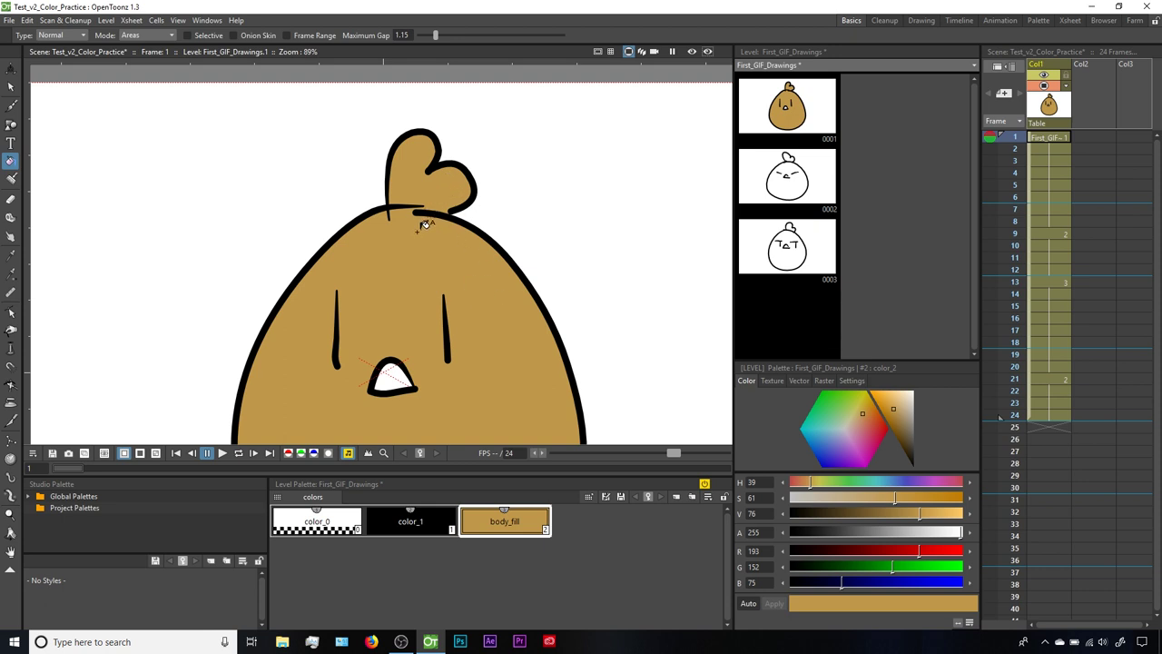
{"action": "key", "text": "a"}
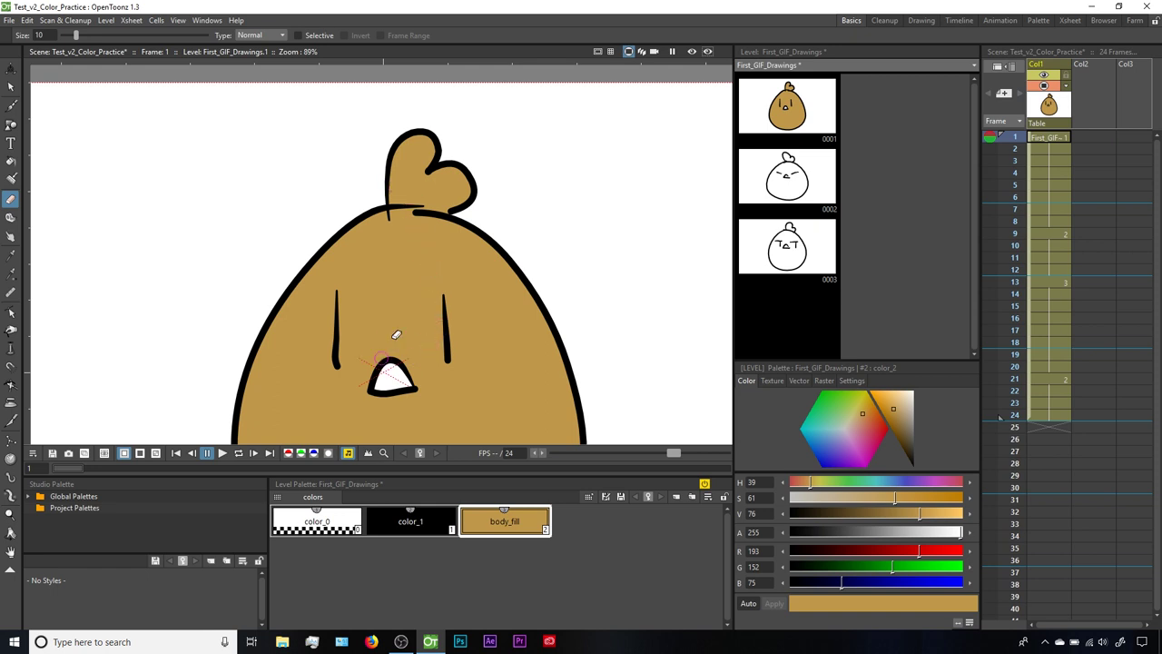
{"action": "scroll", "coordinate": [335, 417], "scroll_direction": "down", "scroll_amount": 2}
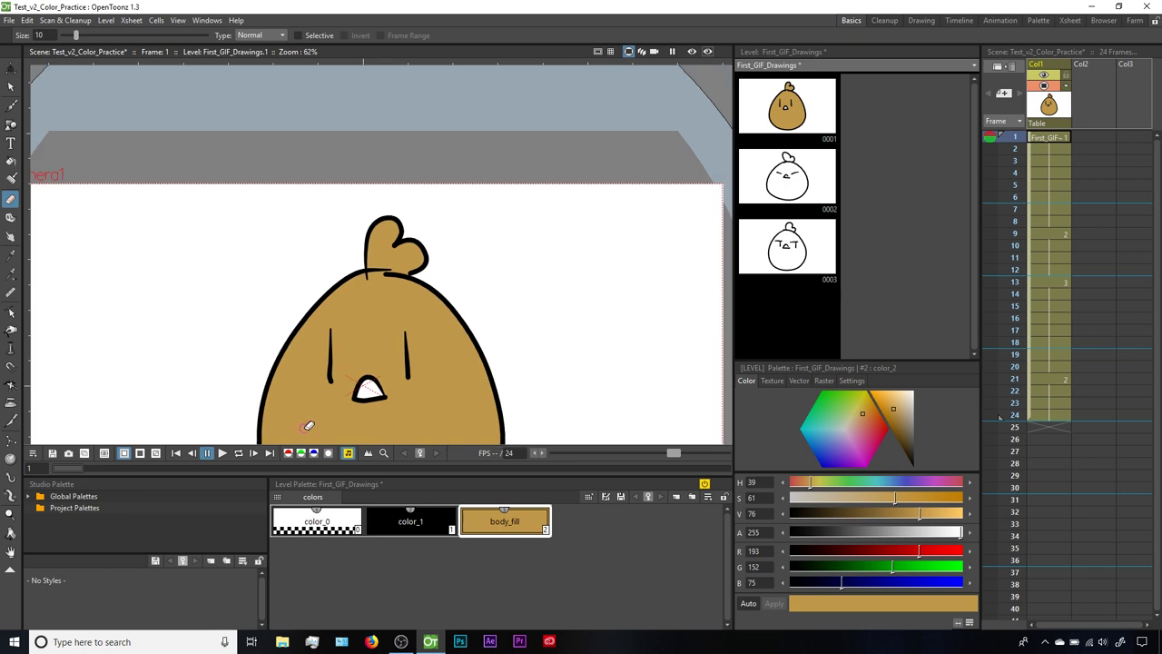
{"action": "key", "text": "space"}
{"action": "left_click_drag", "start_coordinate": [299, 423], "coordinate": [293, 377]}
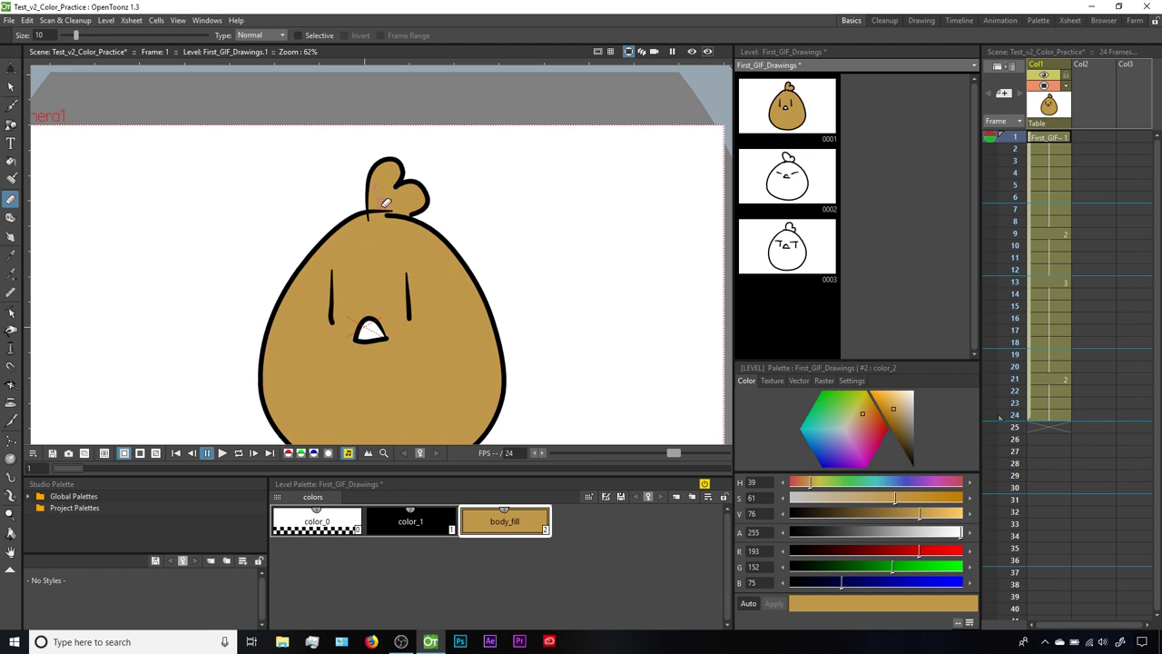
{"action": "scroll", "coordinate": [386, 204], "scroll_direction": "up", "scroll_amount": 5}
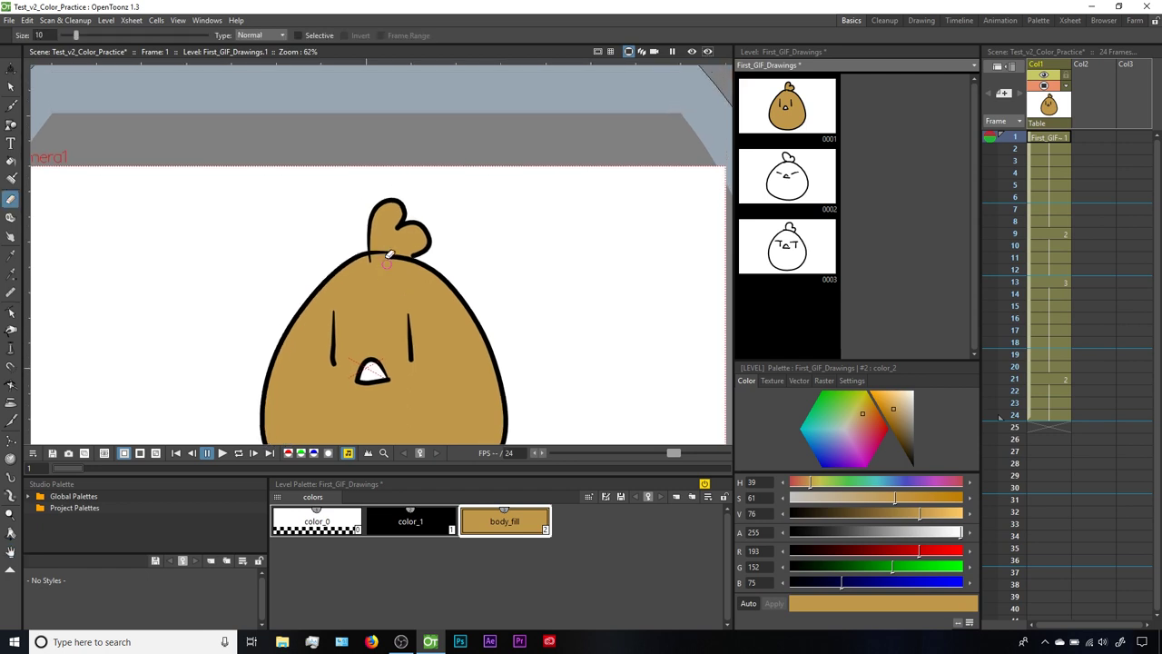
{"action": "scroll", "coordinate": [389, 255], "scroll_direction": "up", "scroll_amount": 2}
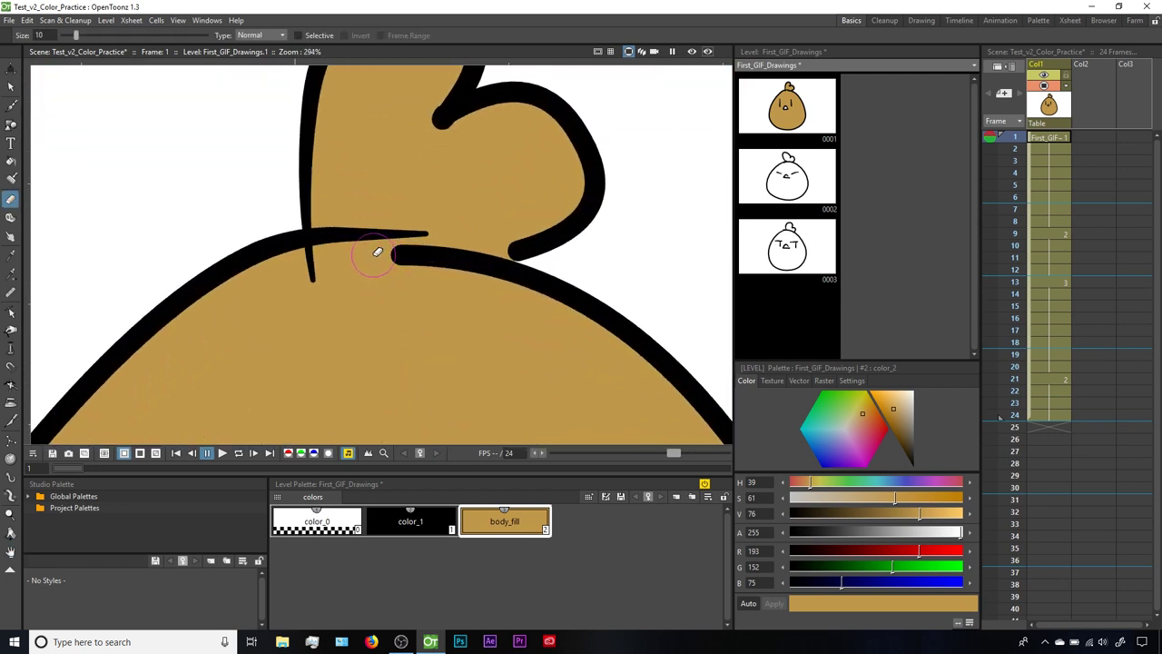
{"action": "key", "text": "c"}
{"action": "left_click", "coordinate": [350, 237]}
{"action": "left_click_drag", "start_coordinate": [424, 235], "coordinate": [423, 251]}
Step: Move both end points of the comb's outline onto the top of the body outline to close the comb shape
{"action": "left_click_drag", "start_coordinate": [261, 249], "coordinate": [305, 260]}
{"action": "left_click", "coordinate": [312, 277]}
{"action": "left_click_drag", "start_coordinate": [508, 251], "coordinate": [503, 266]}
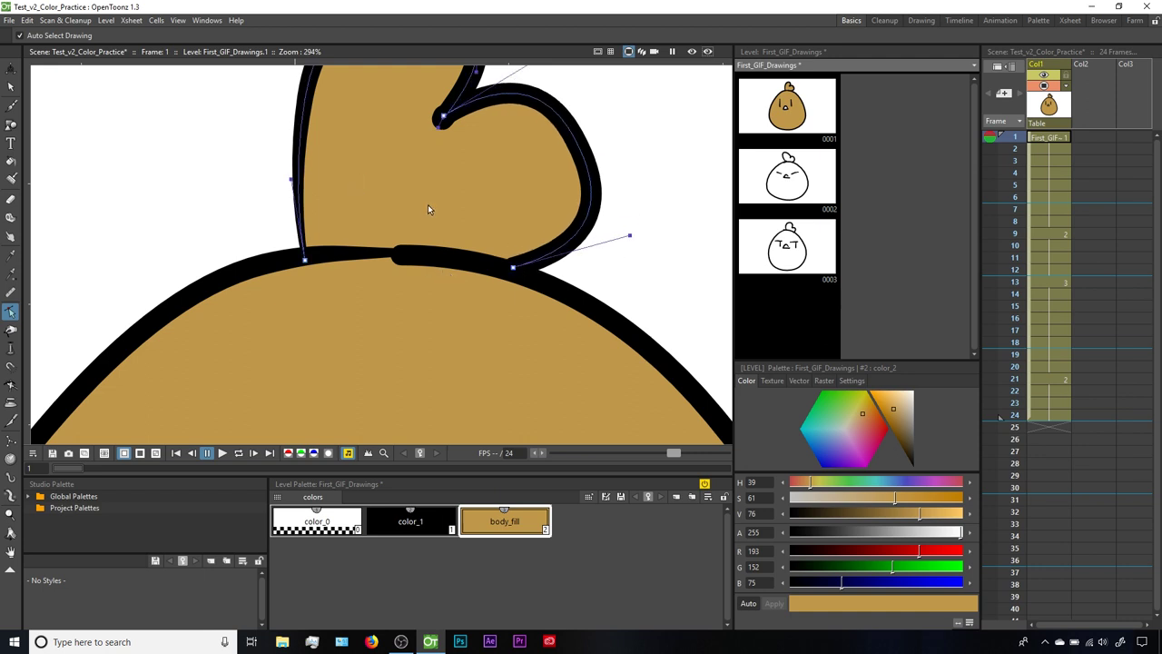
Step: Clear the brown fill from the comb by filling it with the transparent color_0 style
{"action": "scroll", "coordinate": [428, 207], "scroll_direction": "down", "scroll_amount": 3}
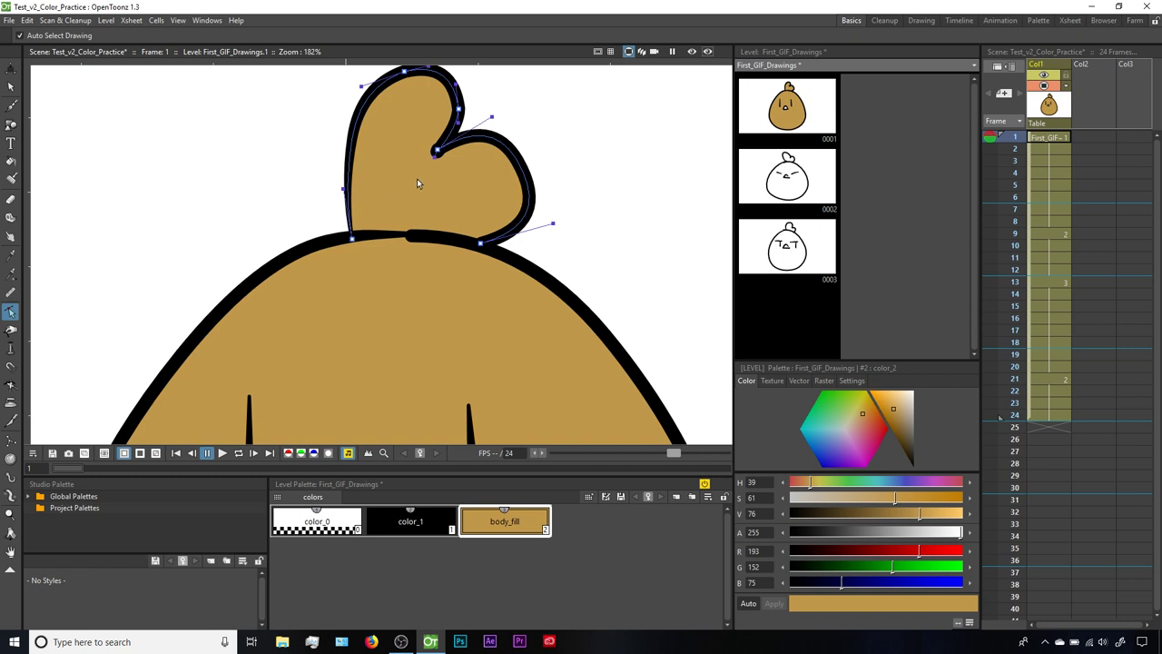
{"action": "left_click", "coordinate": [313, 524]}
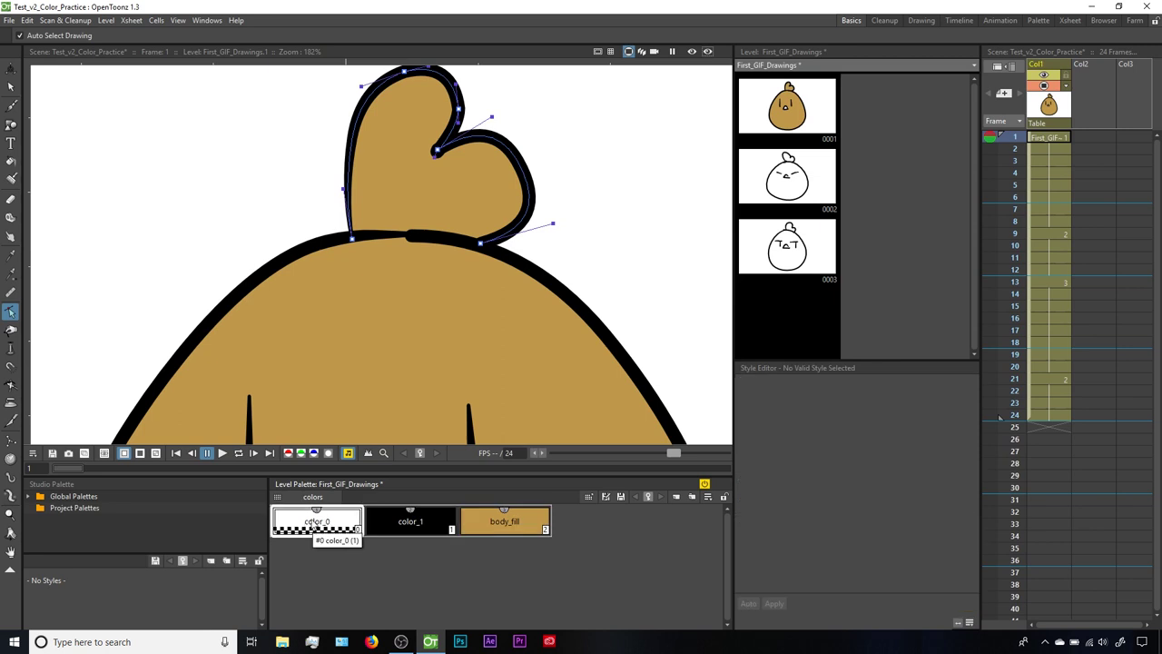
{"action": "key", "text": "f"}
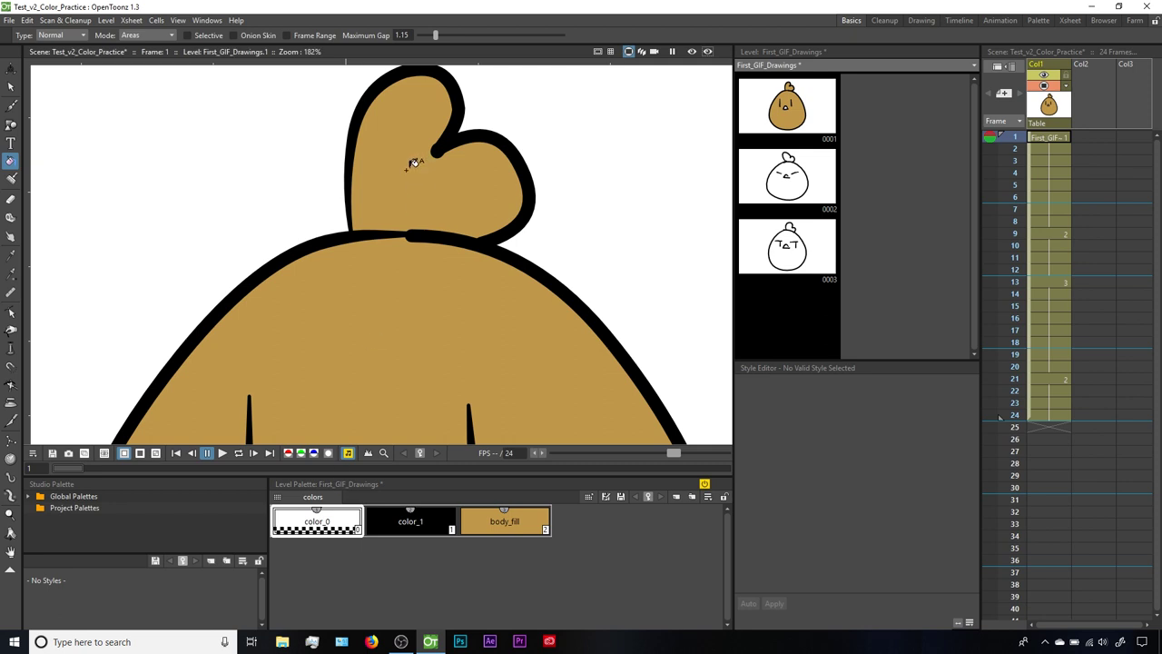
{"action": "left_click", "coordinate": [414, 162]}
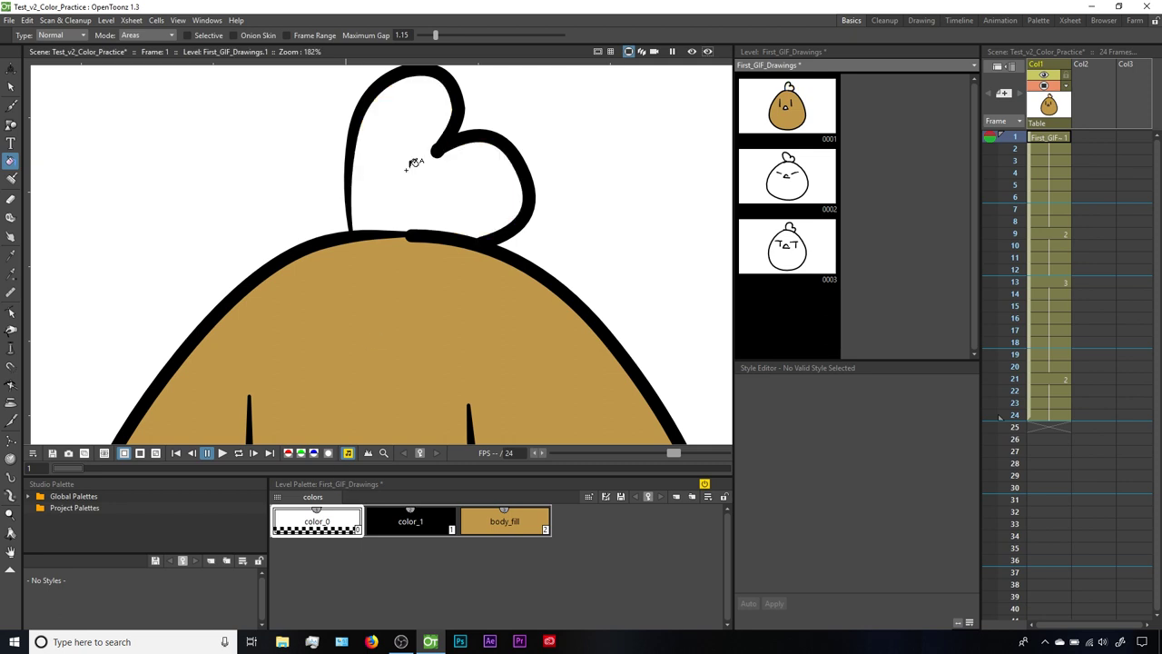
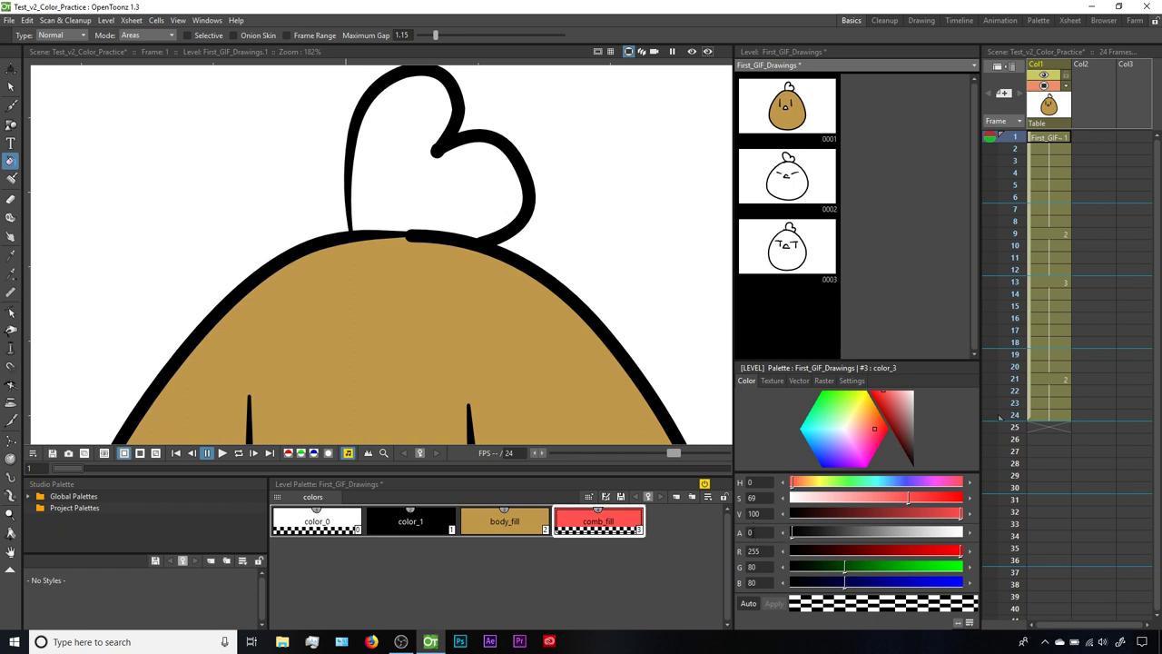
Step: Set the alpha of comb_fill to 255 and fill the chicken's comb with that red style
{"action": "left_click_drag", "start_coordinate": [792, 534], "coordinate": [965, 534]}
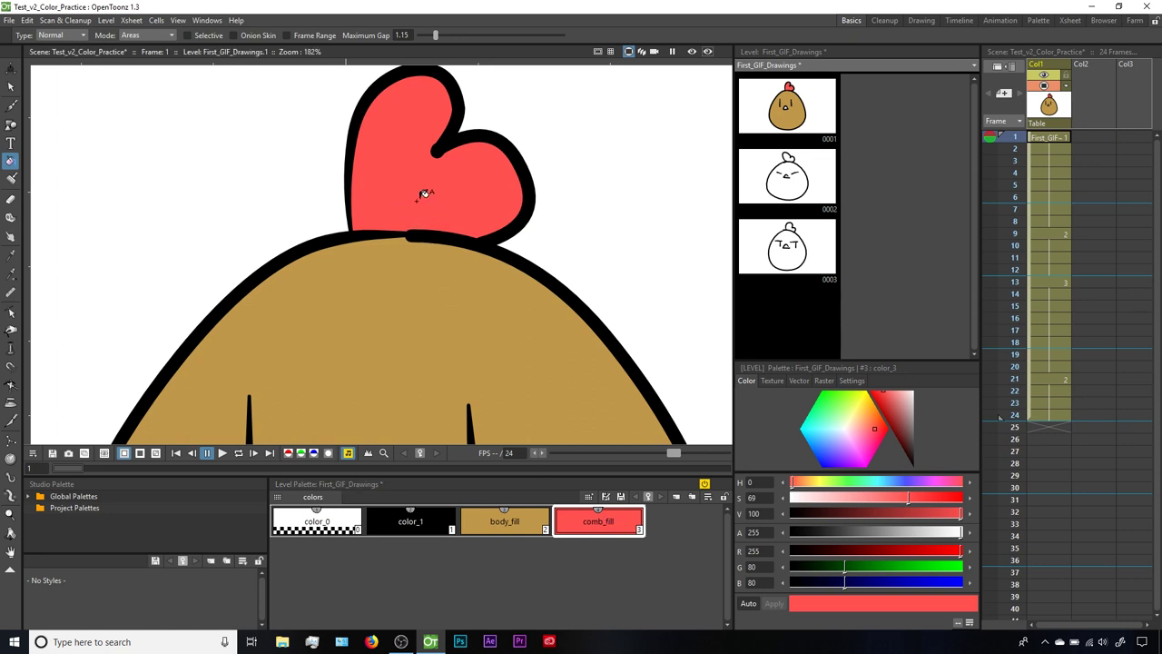
{"action": "scroll", "coordinate": [545, 390], "scroll_direction": "down", "scroll_amount": 3}
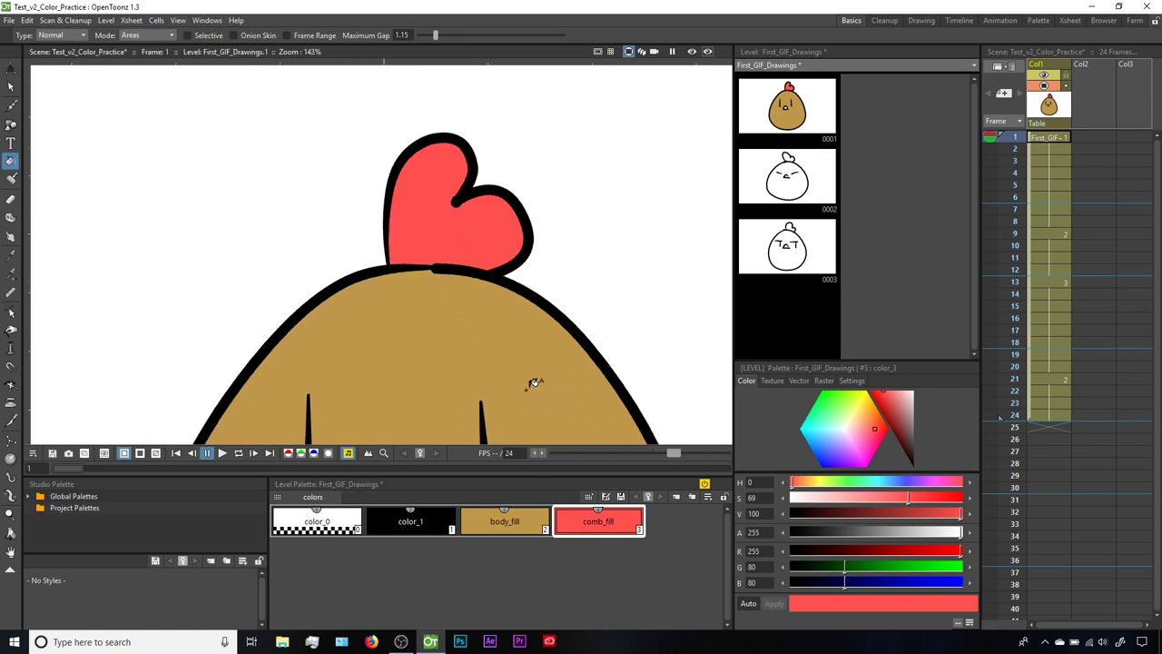
{"action": "key", "text": "space"}
{"action": "left_click_drag", "start_coordinate": [439, 392], "coordinate": [394, 239]}
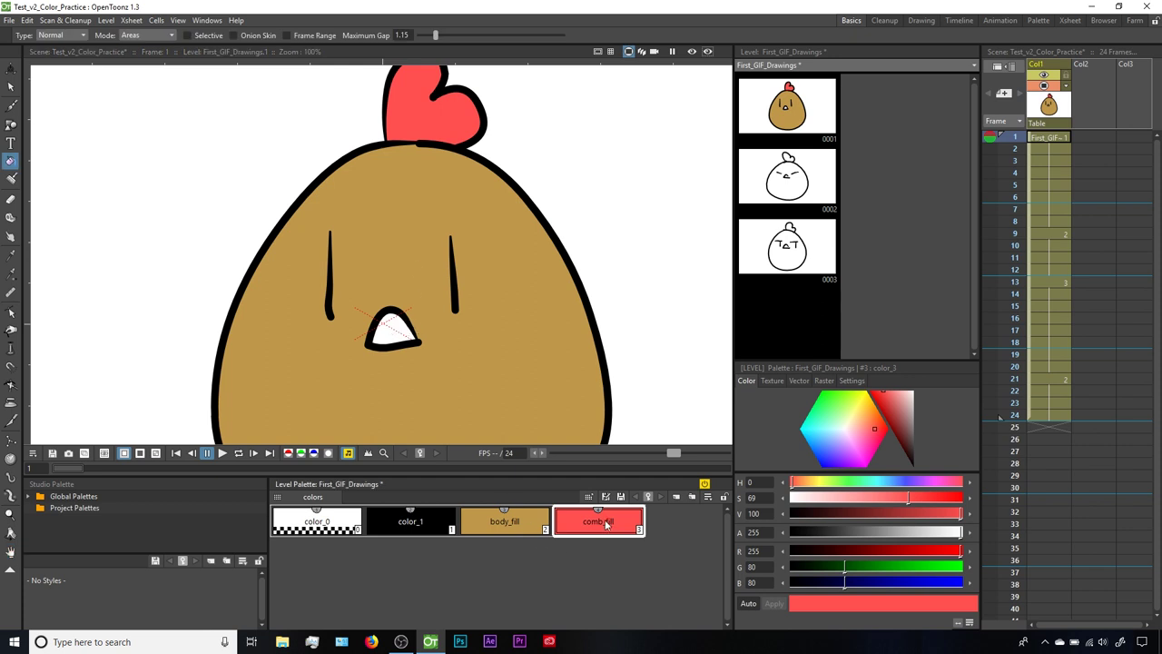
Step: Add a new style to the level palette and name it beak_fill
{"action": "left_click", "coordinate": [676, 496]}
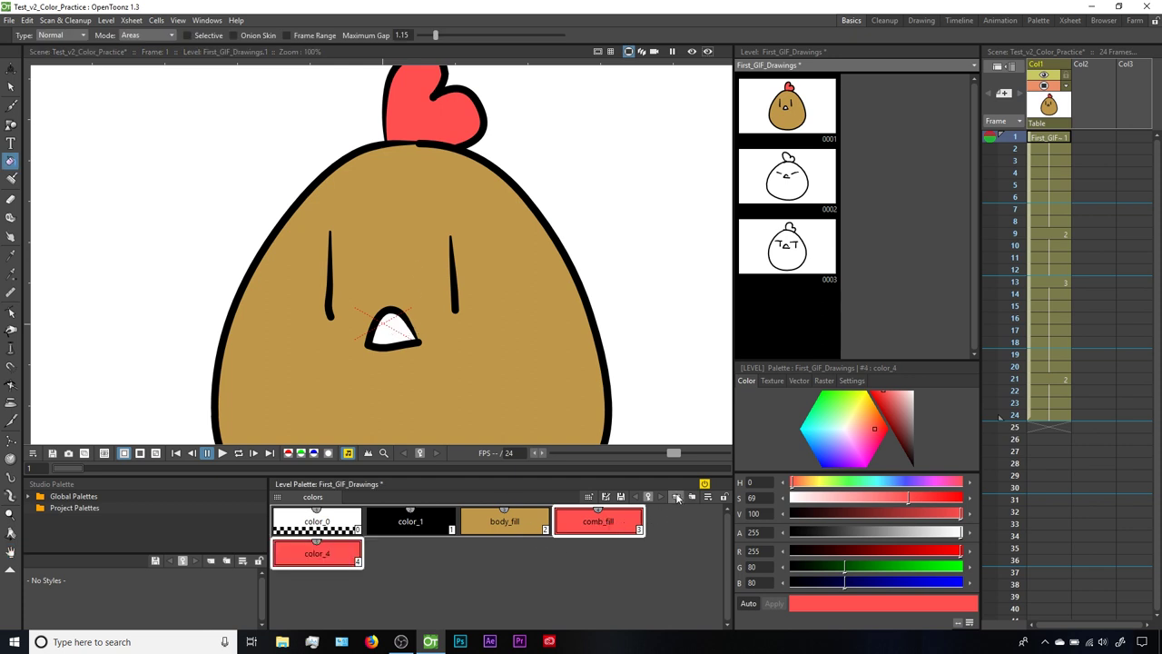
{"action": "double_click", "coordinate": [316, 556]}
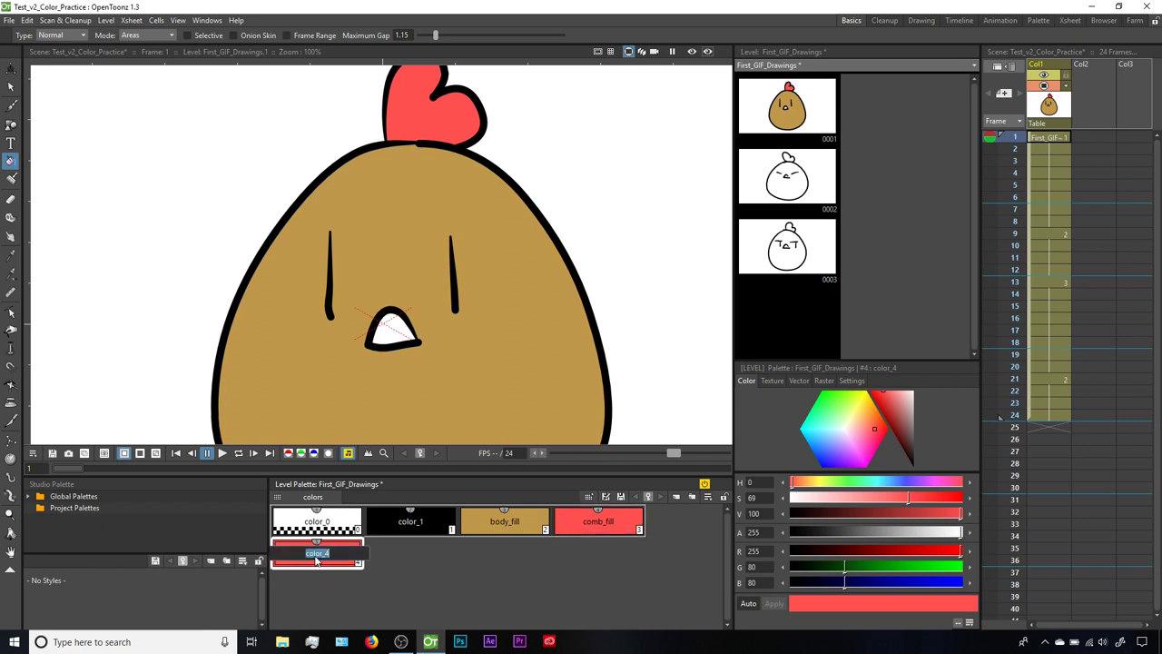
{"action": "type", "text": "s"}
{"action": "type", "text": "eak_fill"}
{"action": "key", "text": "Return"}
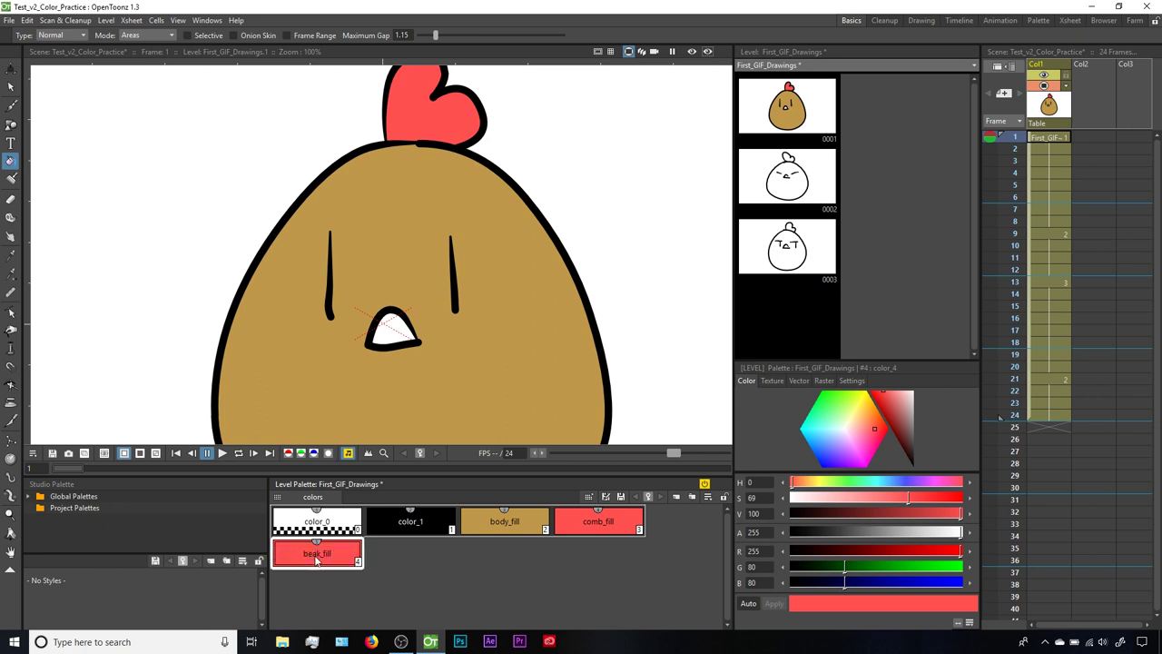
Step: Set the hue of beak_fill to 30 and fill the chicken's beak with that orange
{"action": "left_click", "coordinate": [809, 484]}
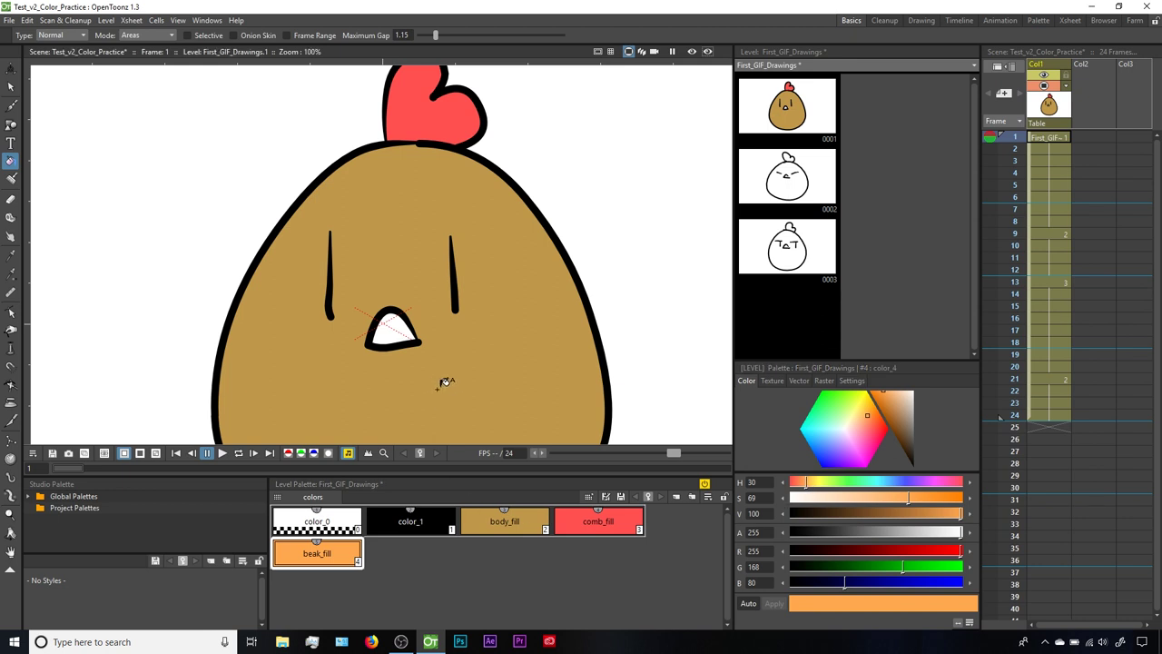
{"action": "left_click", "coordinate": [402, 333]}
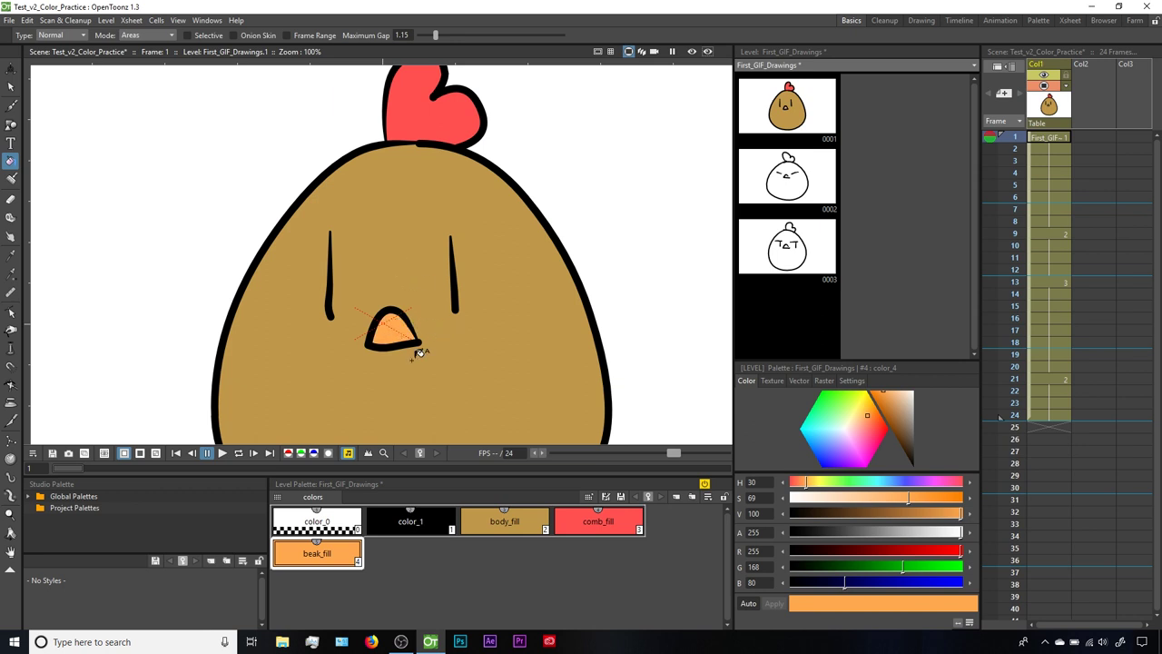
Step: Adjust the body_fill style to a darker, redder brown with hue 34, saturation 63 and value 70
{"action": "key", "text": "space"}
{"action": "left_click_drag", "start_coordinate": [411, 340], "coordinate": [317, 277]}
{"action": "scroll", "coordinate": [317, 277], "scroll_direction": "down", "scroll_amount": 2}
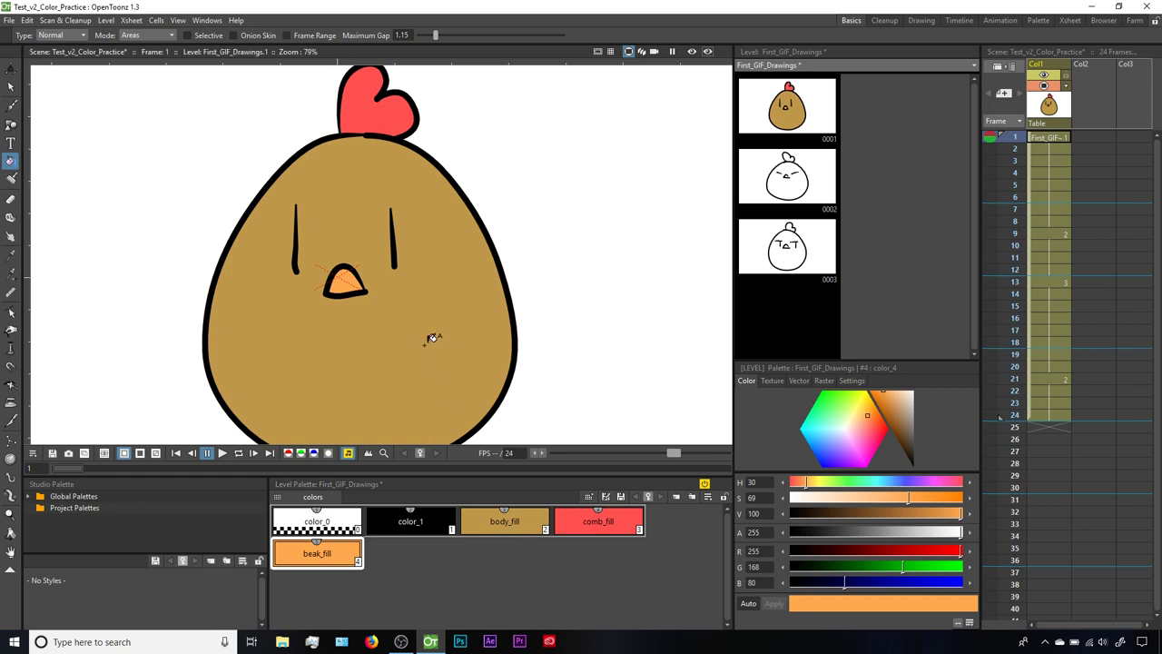
{"action": "left_click", "coordinate": [487, 533]}
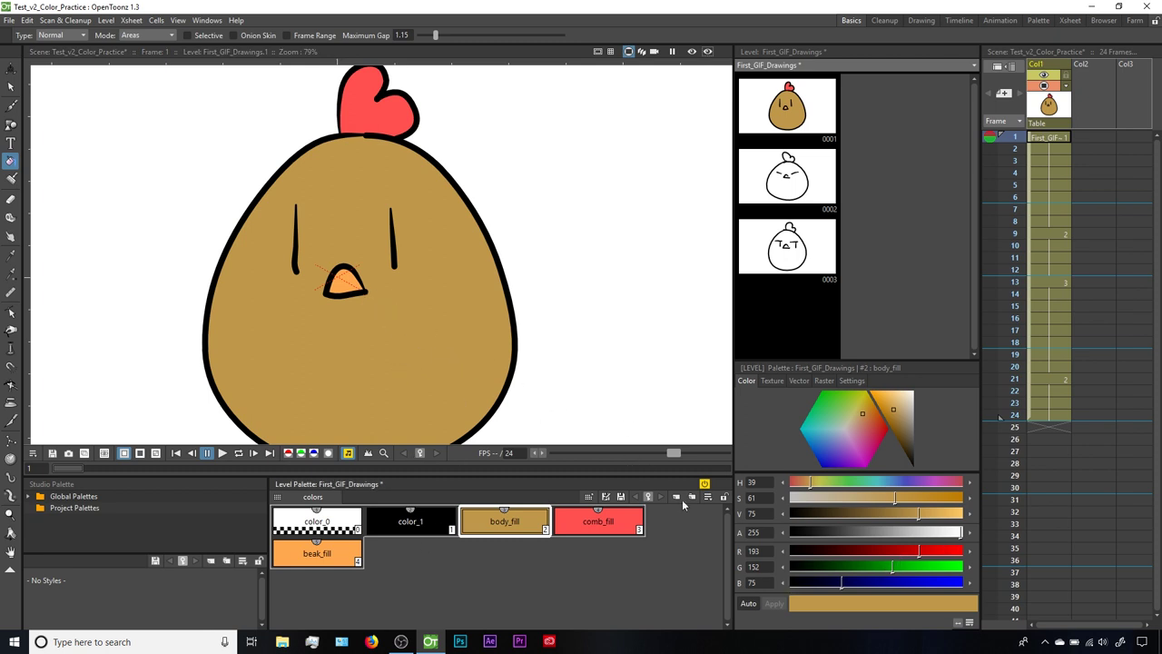
{"action": "left_click_drag", "start_coordinate": [919, 514], "coordinate": [911, 517]}
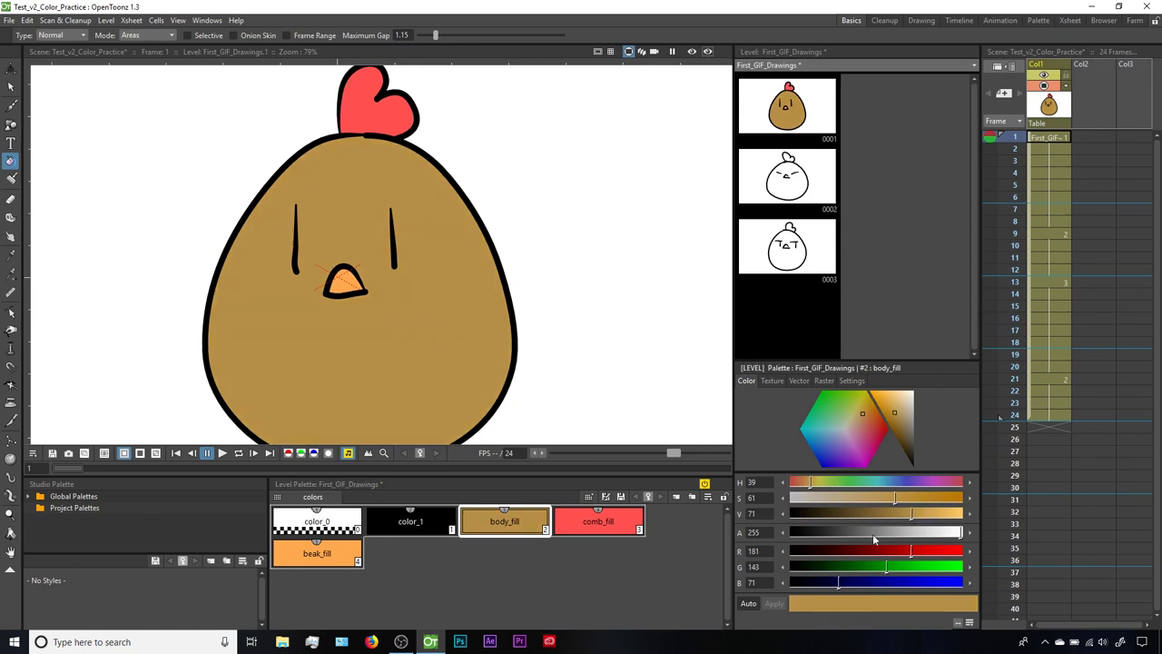
{"action": "left_click", "coordinate": [923, 552]}
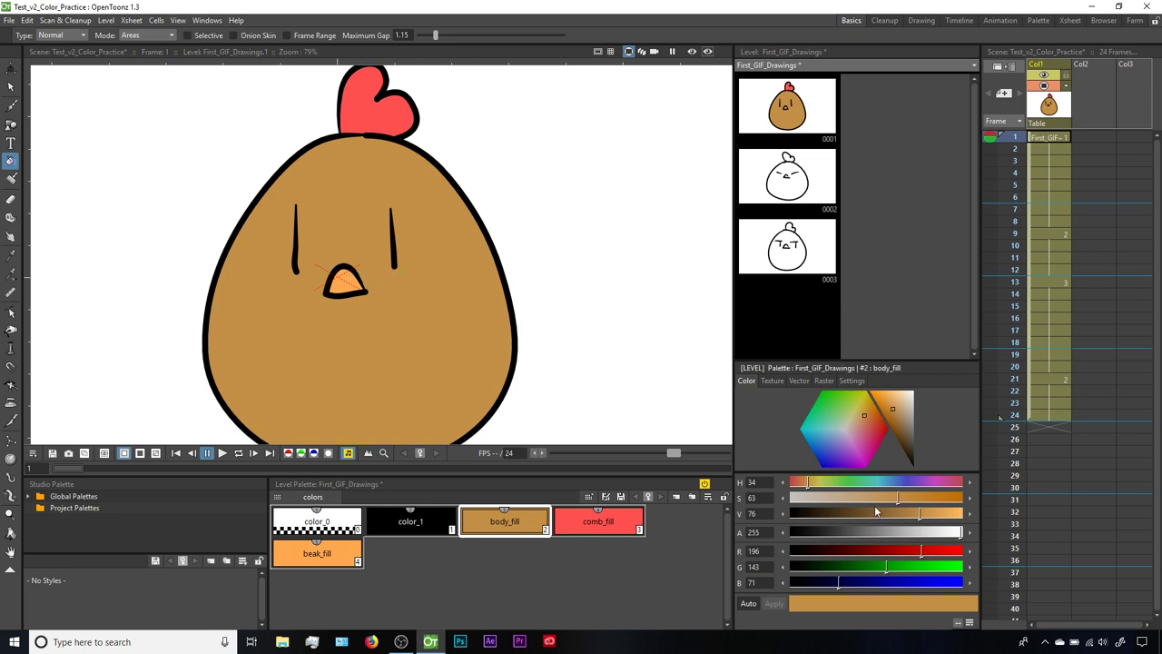
{"action": "left_click_drag", "start_coordinate": [915, 513], "coordinate": [911, 514]}
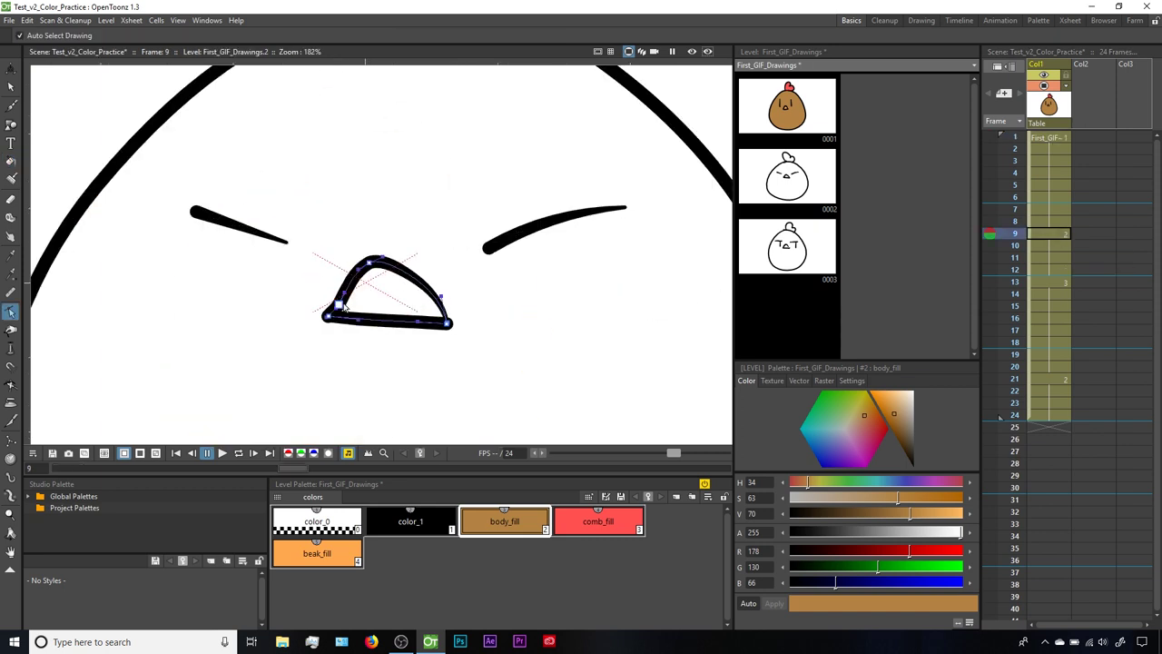
Step: Close the outline gaps and colour drawings 2 and 3 with body_fill, comb_fill and beak_fill, and preview the animation in a loop
{"action": "key", "text": "space"}
{"action": "scroll", "coordinate": [372, 197], "scroll_direction": "down", "scroll_amount": 3}
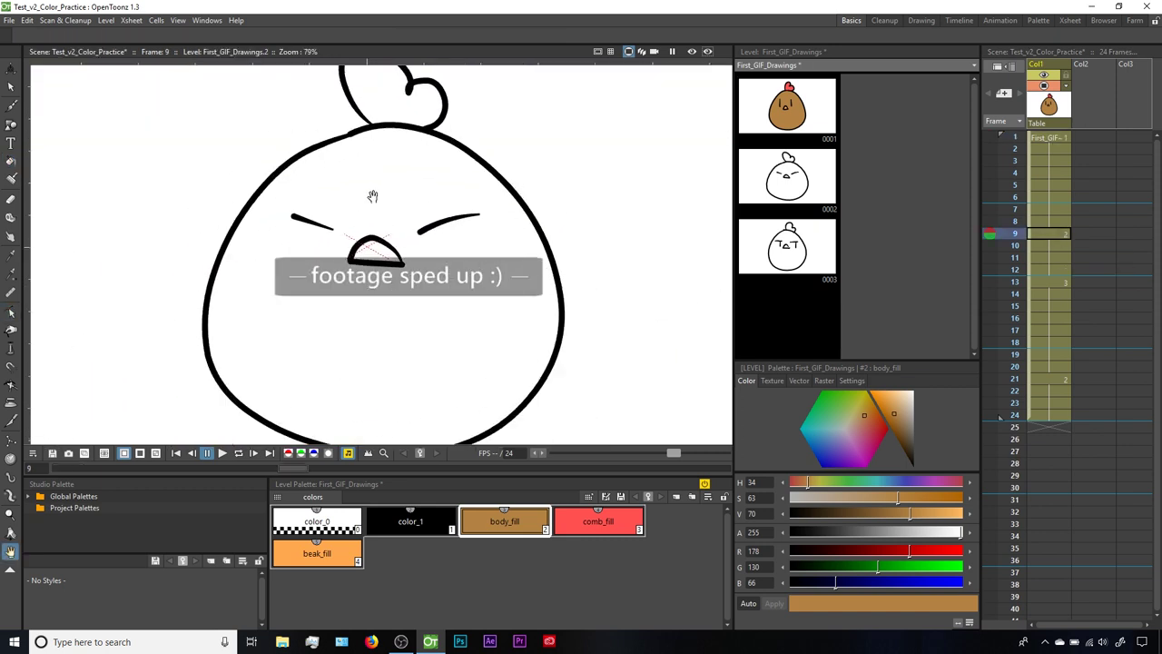
{"action": "left_click", "coordinate": [317, 244]}
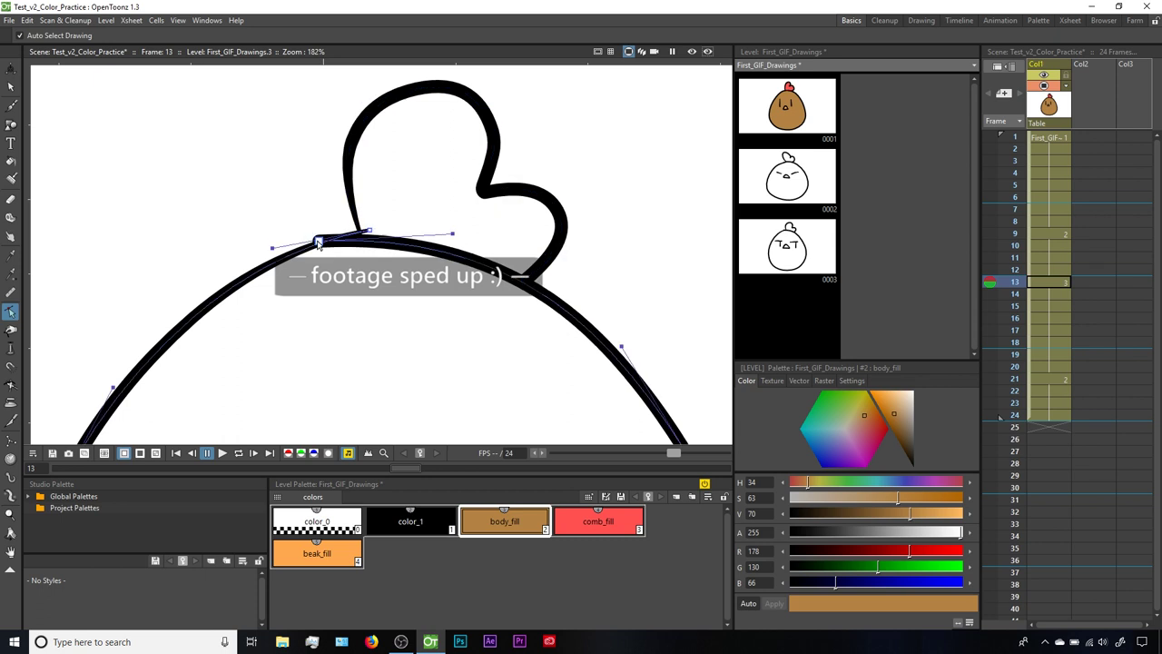
{"action": "key", "text": "f"}
{"action": "left_click", "coordinate": [310, 336]}
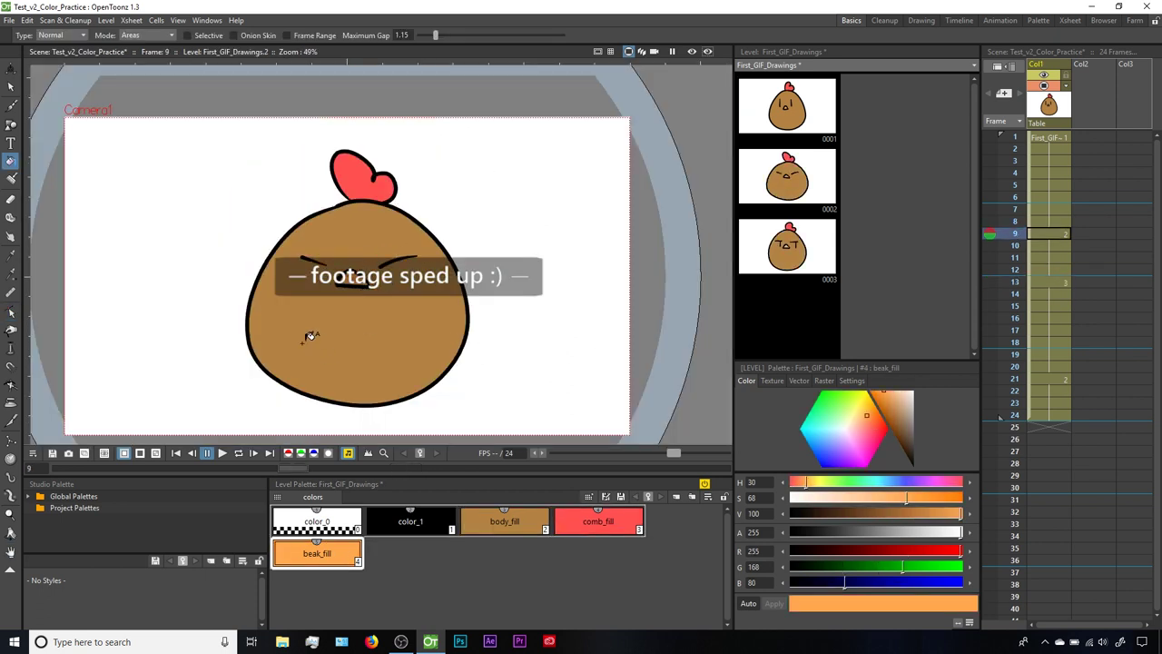
{"action": "key", "text": "l"}
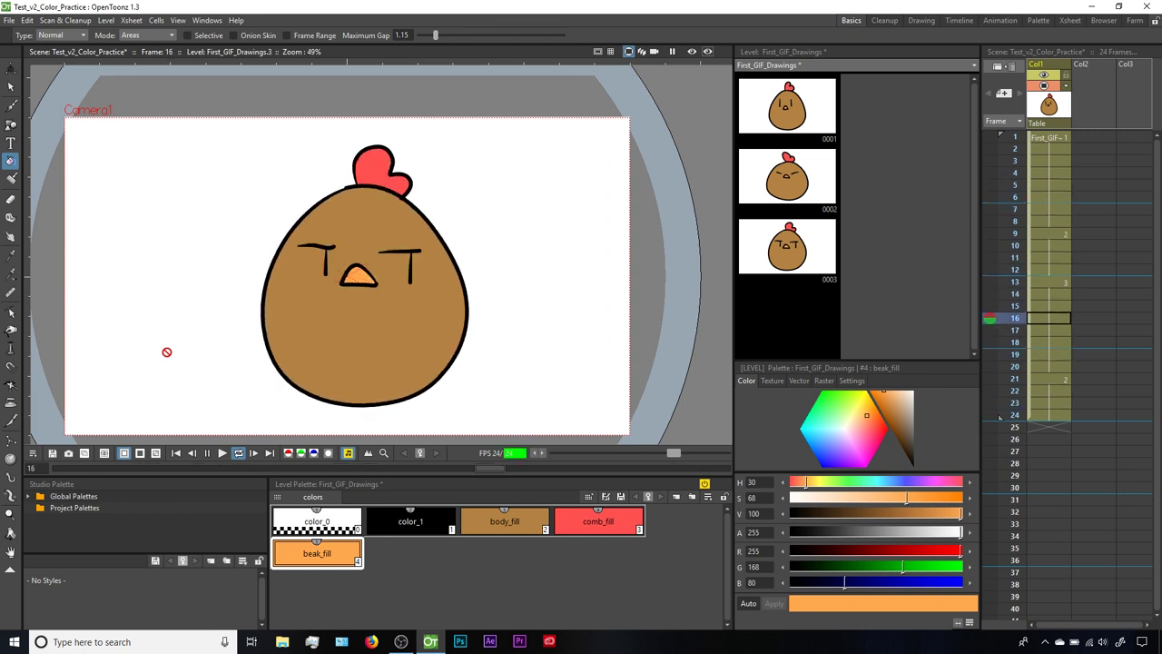
{"action": "key", "text": "p"}
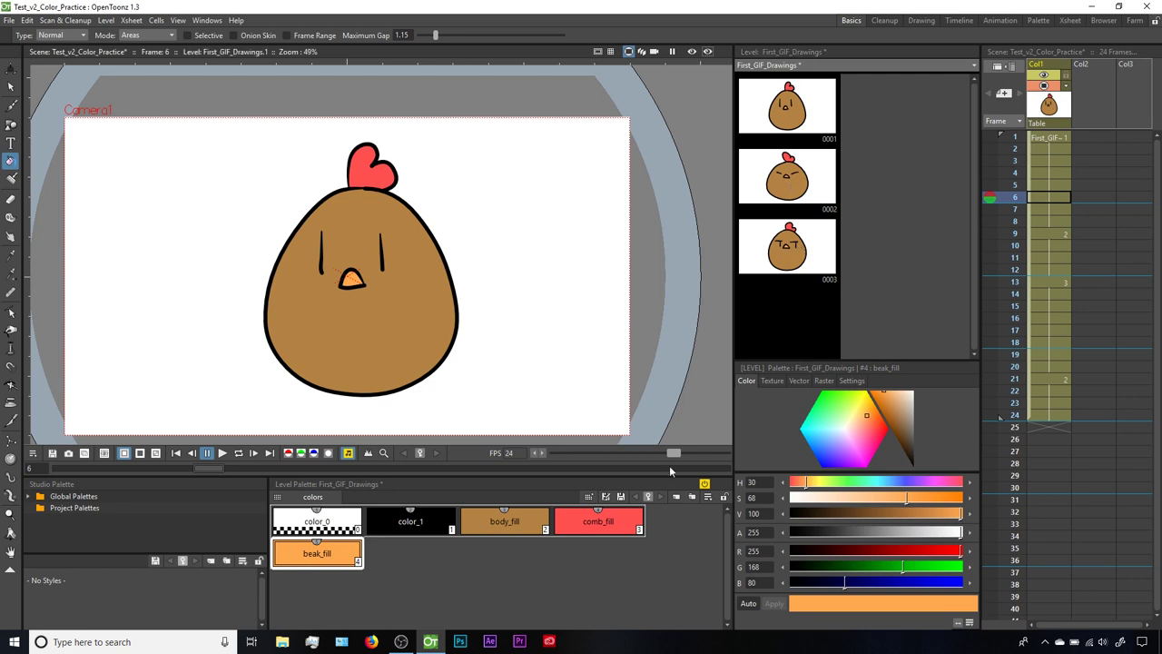
Step: Set the hue of body_fill to 342 and play the animation in a loop to check the new body colour
{"action": "left_click", "coordinate": [513, 529]}
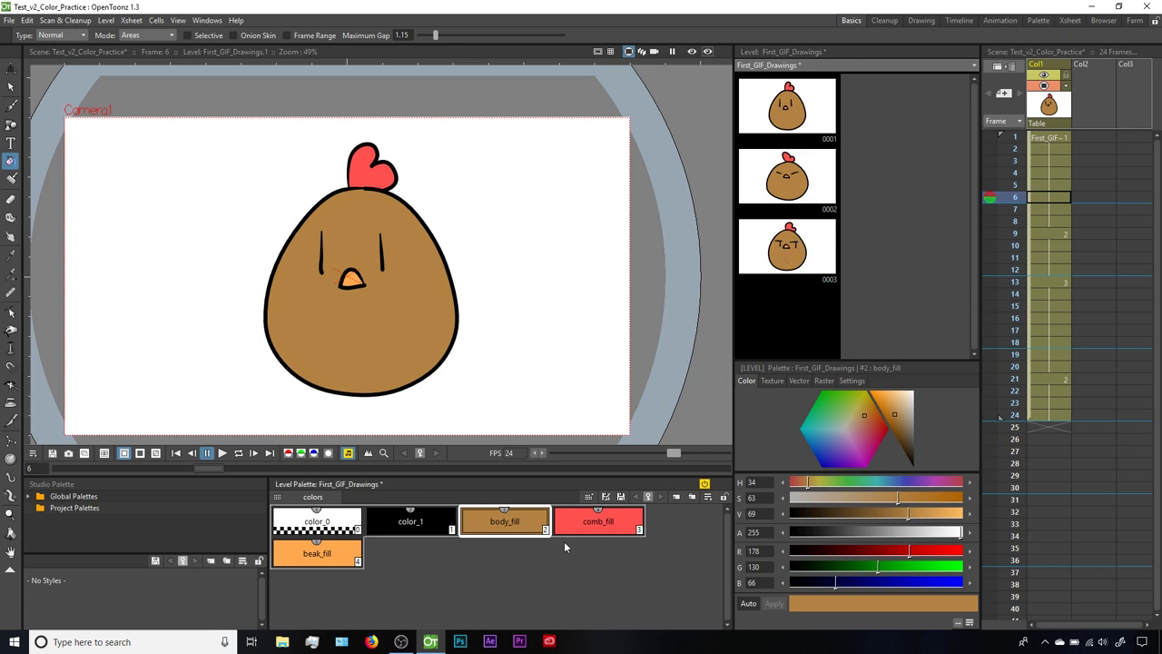
{"action": "left_click_drag", "start_coordinate": [829, 488], "coordinate": [953, 483]}
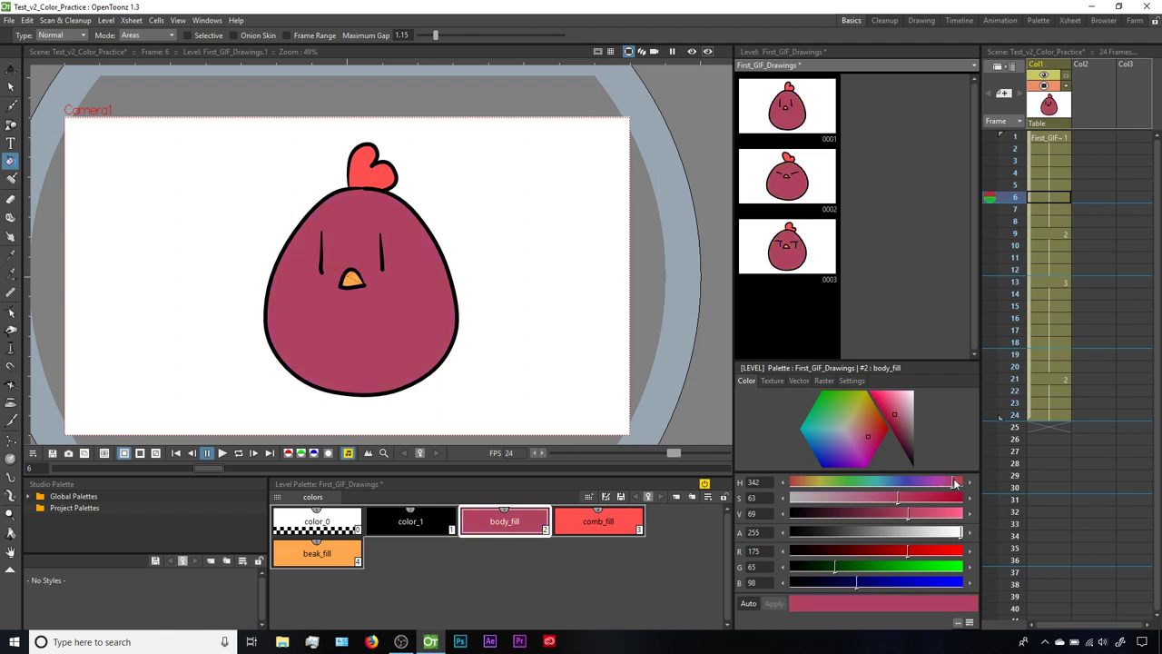
{"action": "key", "text": "l"}
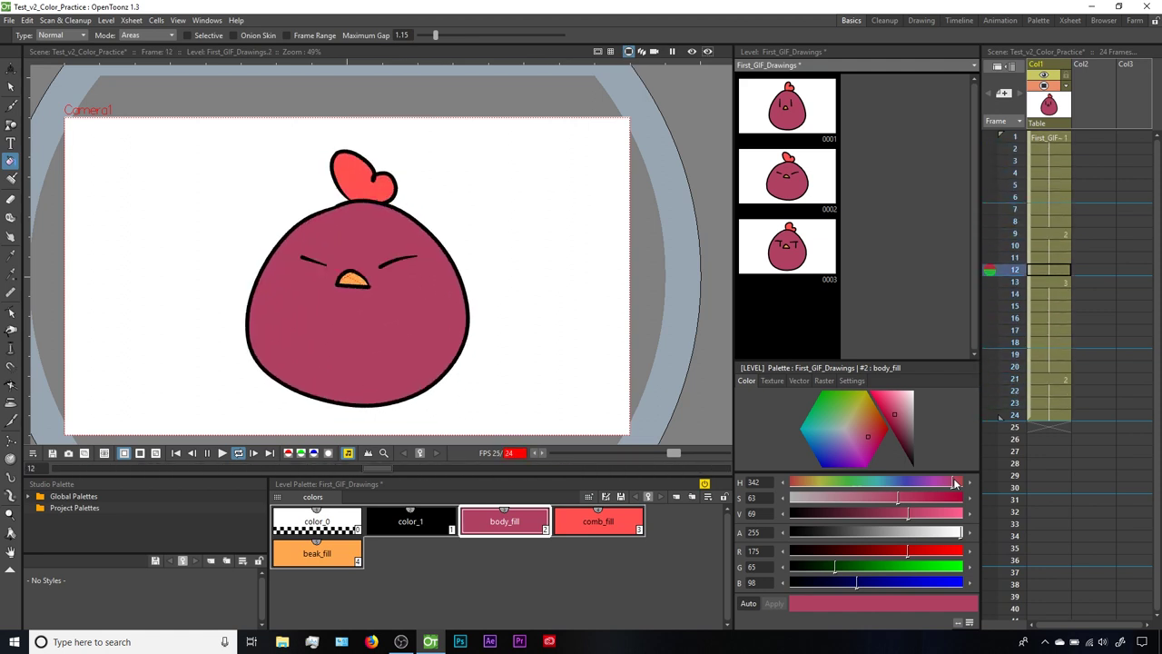
{"action": "key", "text": "l"}
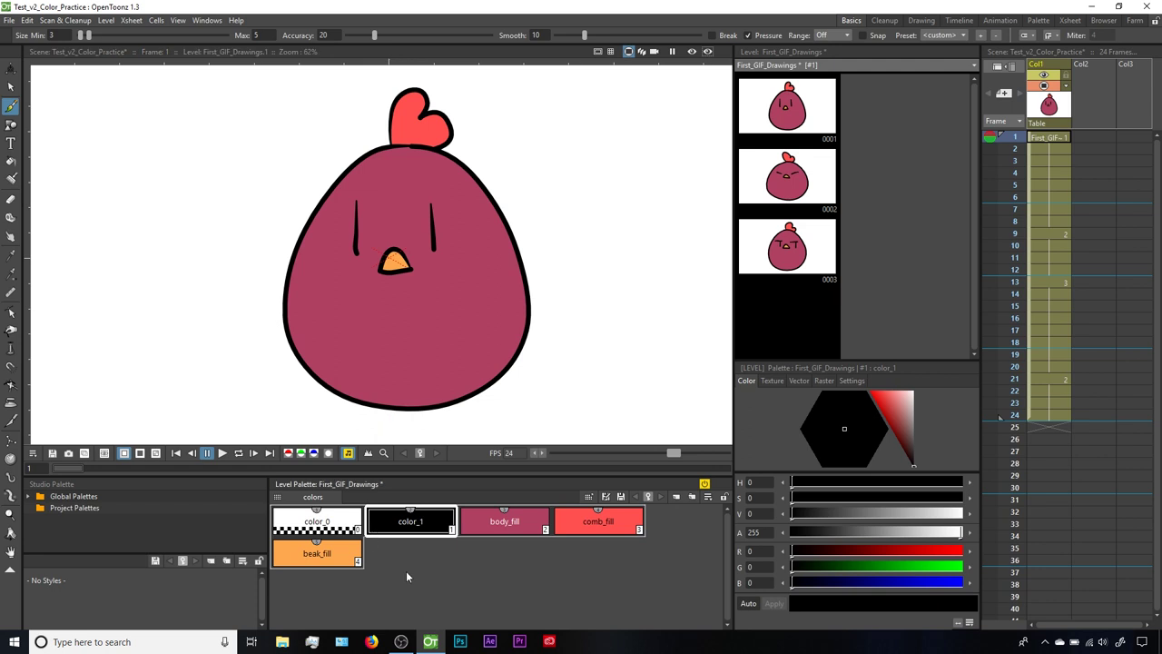
Step: Add a new palette style based on body_fill and name it body_shadow
{"action": "left_click", "coordinate": [480, 530]}
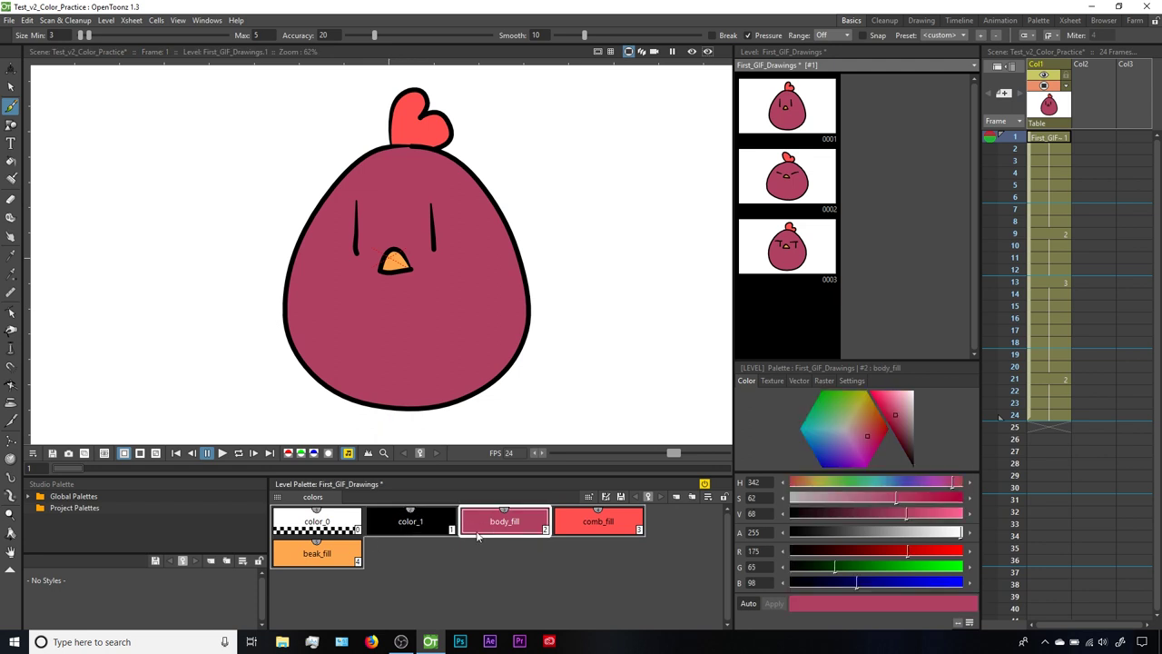
{"action": "right_click", "coordinate": [468, 540]}
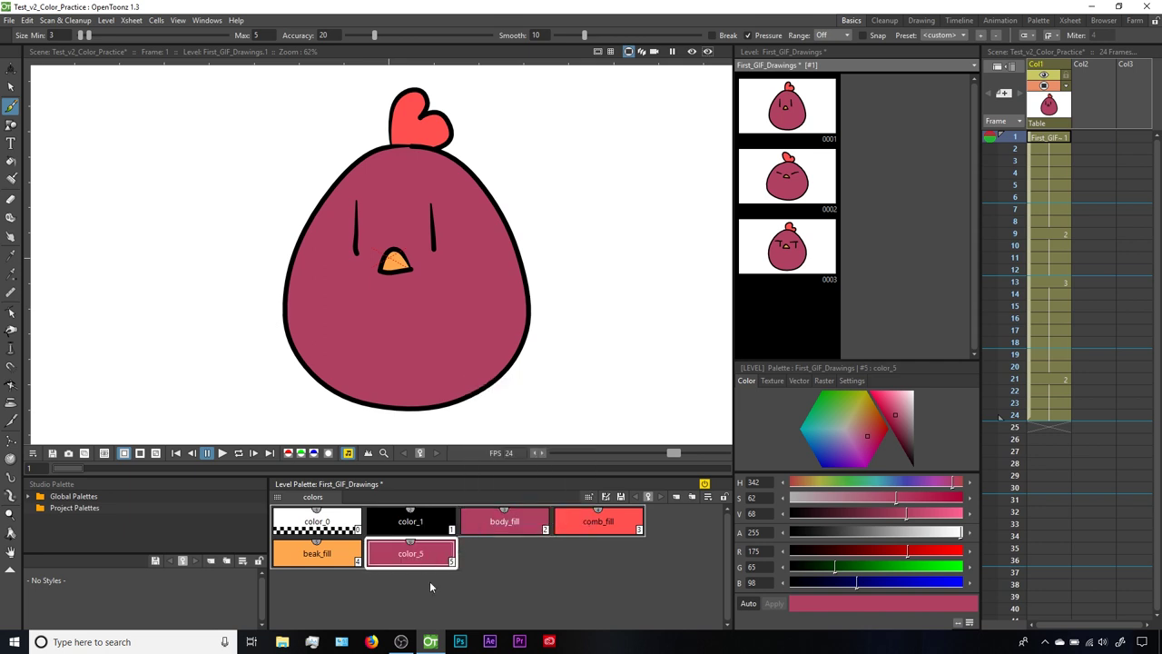
{"action": "double_click", "coordinate": [413, 555]}
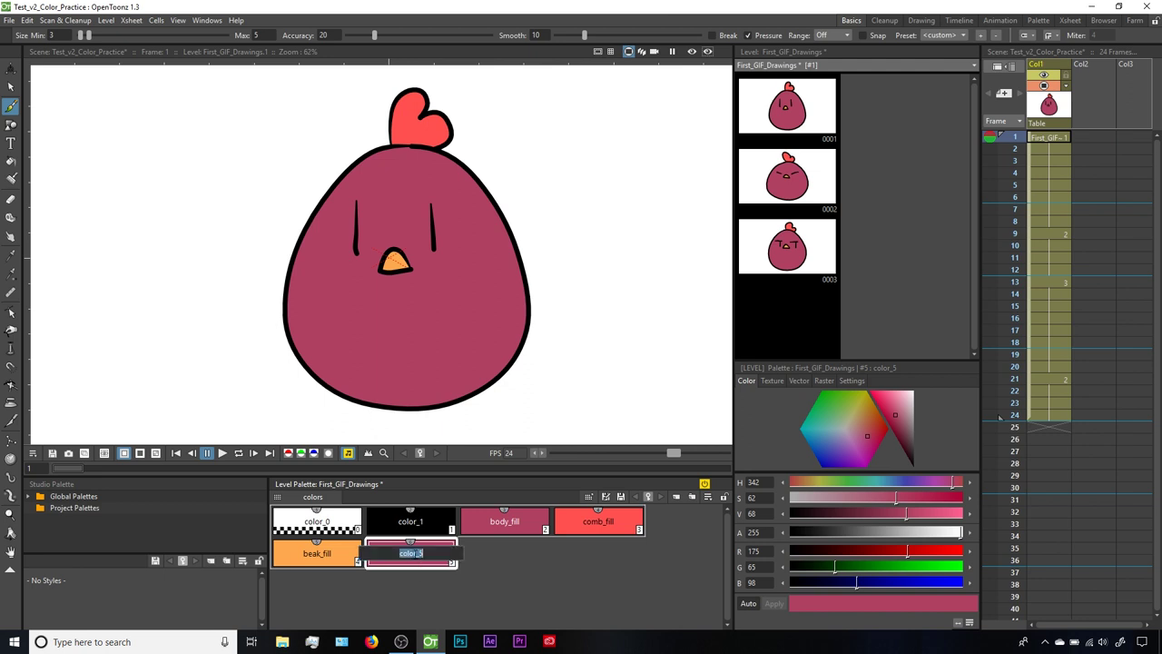
{"action": "type", "text": "body_"}
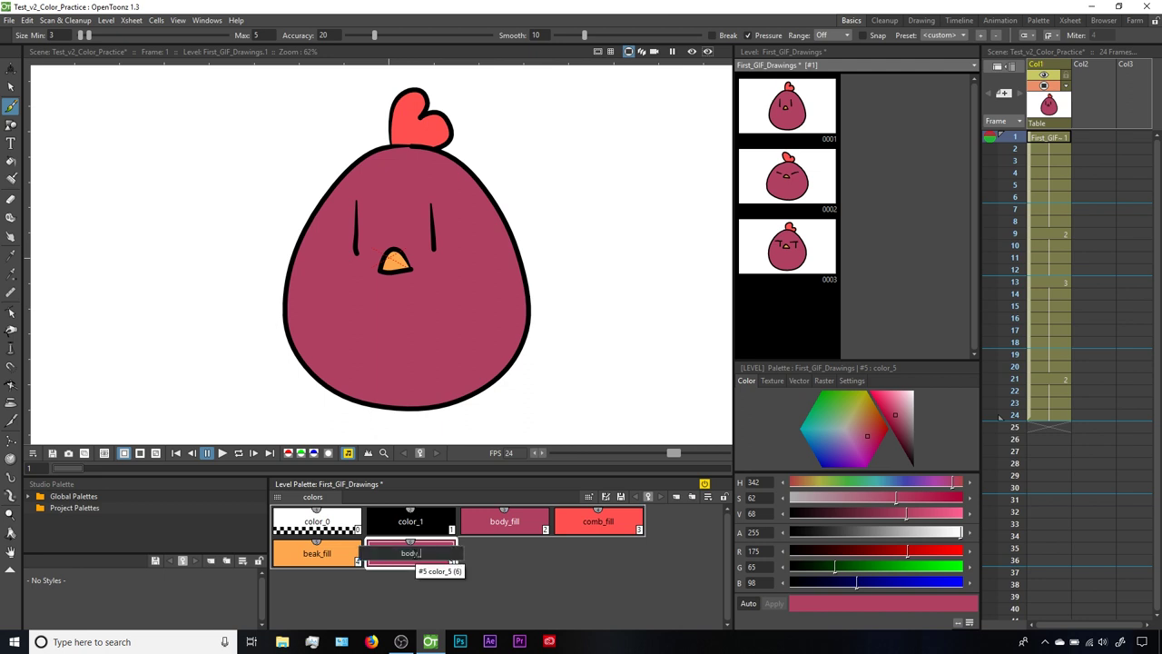
{"action": "type", "text": "shadow"}
{"action": "key", "text": "Return"}
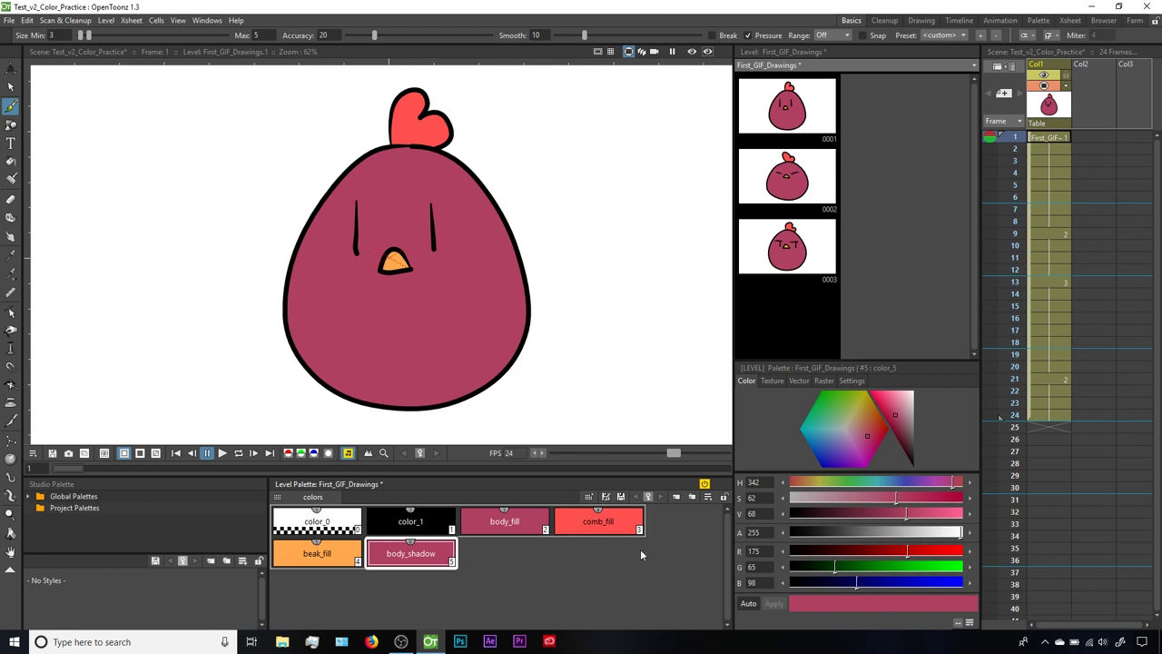
Step: Darken the body_shadow style to hue 328, saturation 69 and value 45
{"action": "left_click", "coordinate": [879, 514]}
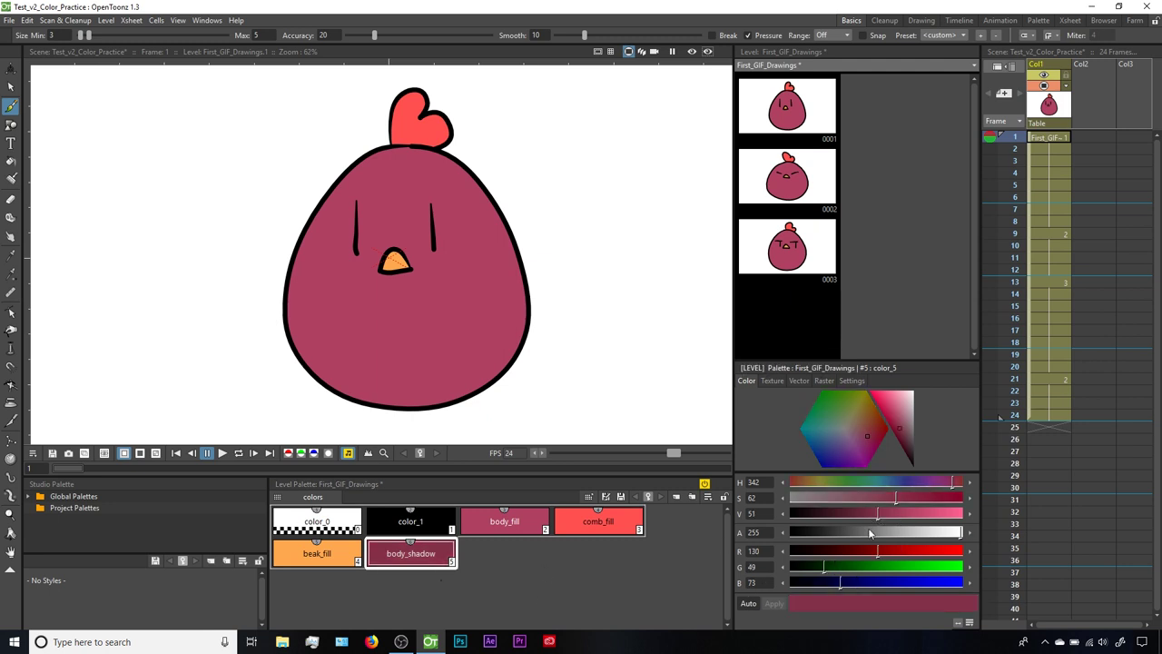
{"action": "left_click", "coordinate": [909, 495]}
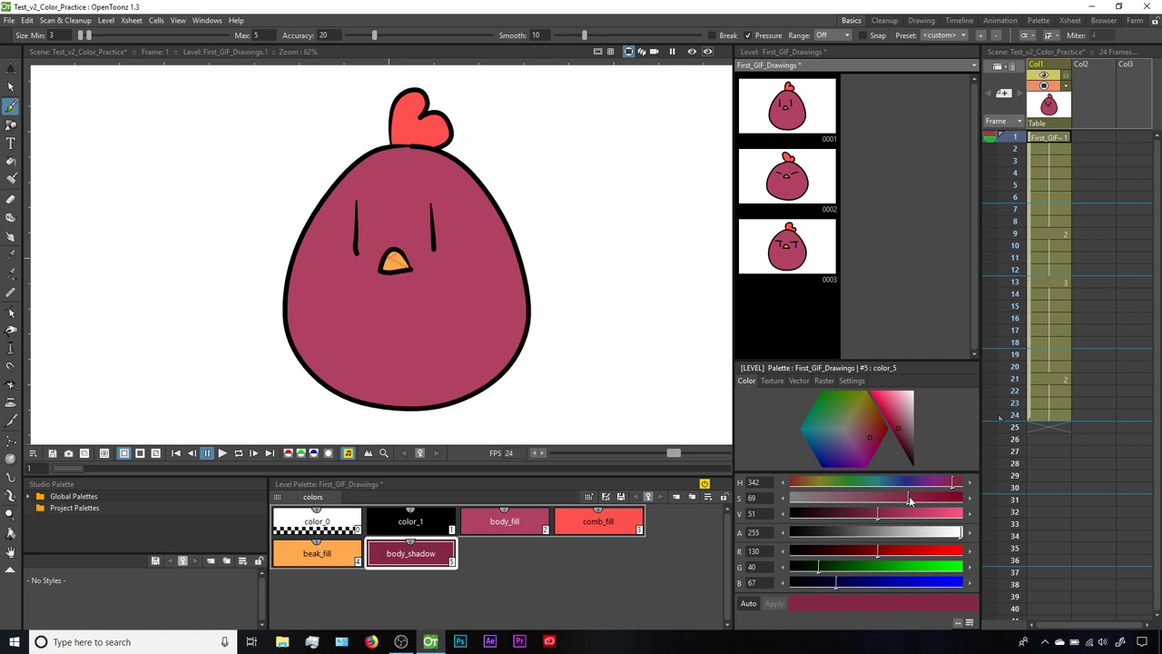
{"action": "left_click", "coordinate": [851, 585]}
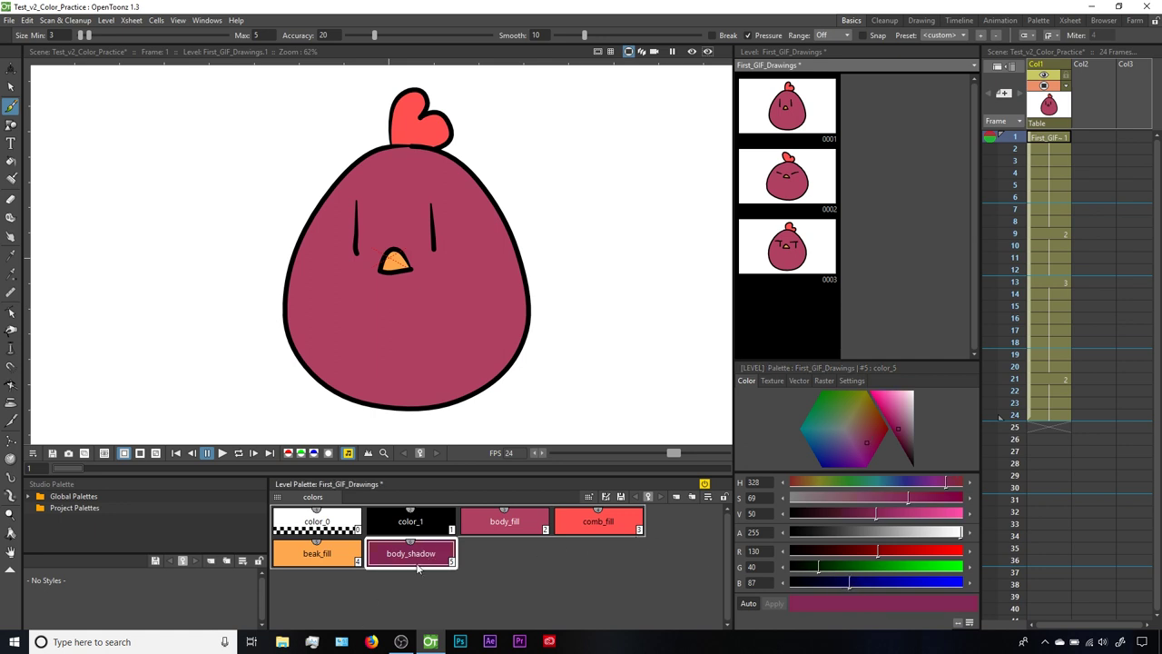
{"action": "key", "text": "ctrl+s"}
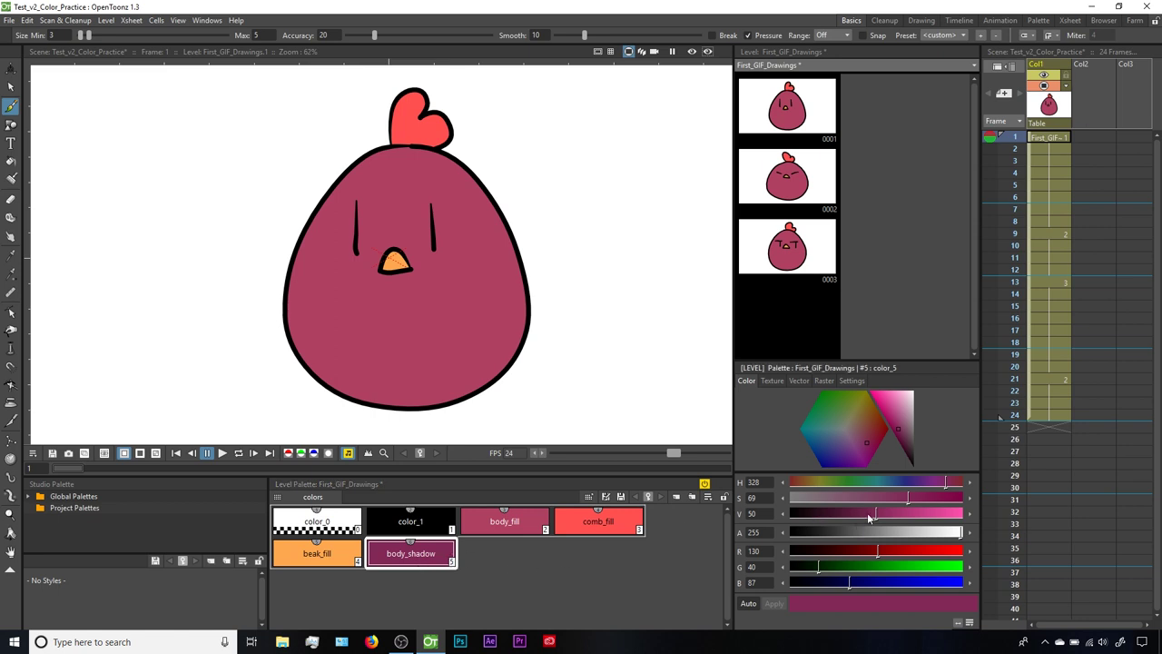
{"action": "left_click", "coordinate": [867, 513]}
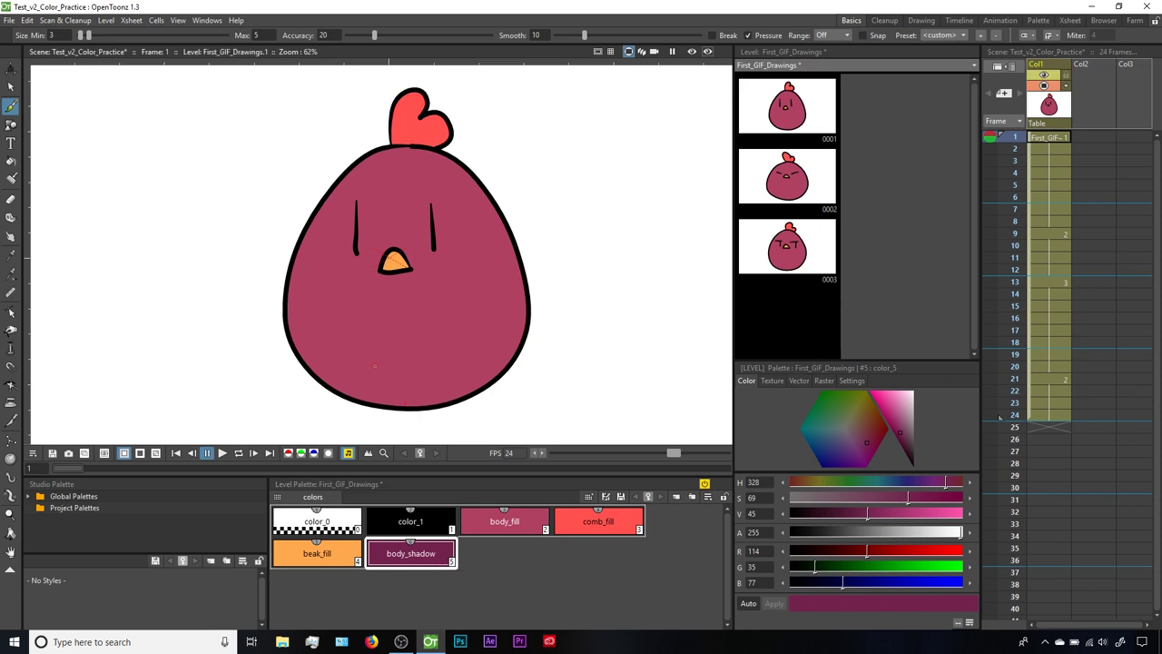
Step: Draw a curved body_shadow line across the lower body of drawing 1 and place its upper end point on the left body outline
{"action": "mouse_move", "coordinate": [307, 227]}
{"action": "left_mouse_down"}
{"action": "mouse_move", "coordinate": [421, 375]}
{"action": "mouse_move", "coordinate": [511, 365]}
{"action": "left_mouse_up"}
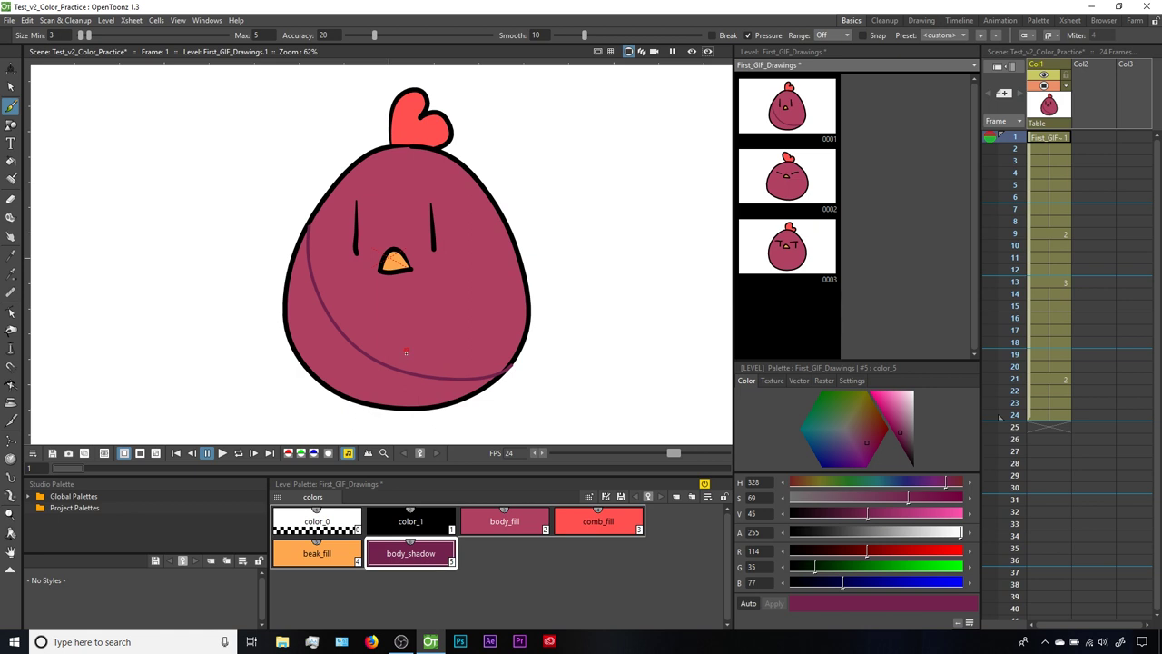
{"action": "scroll", "coordinate": [298, 250], "scroll_direction": "up", "scroll_amount": 5}
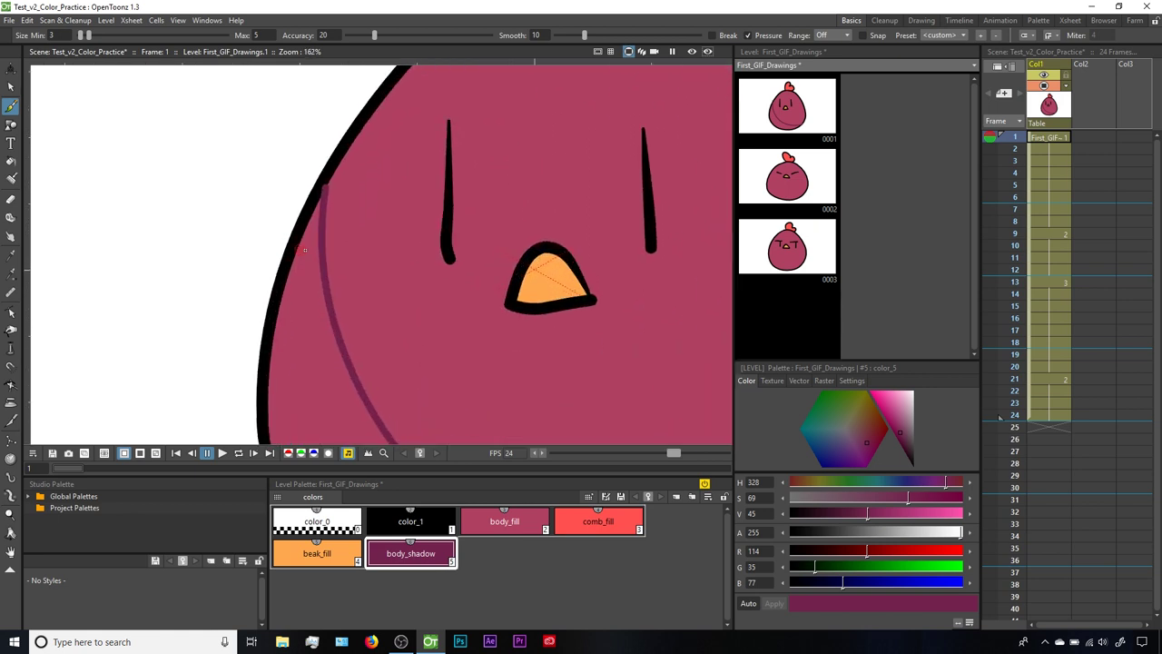
{"action": "key", "text": "c"}
{"action": "left_click", "coordinate": [329, 172]}
{"action": "left_click_drag", "start_coordinate": [329, 171], "coordinate": [355, 186]}
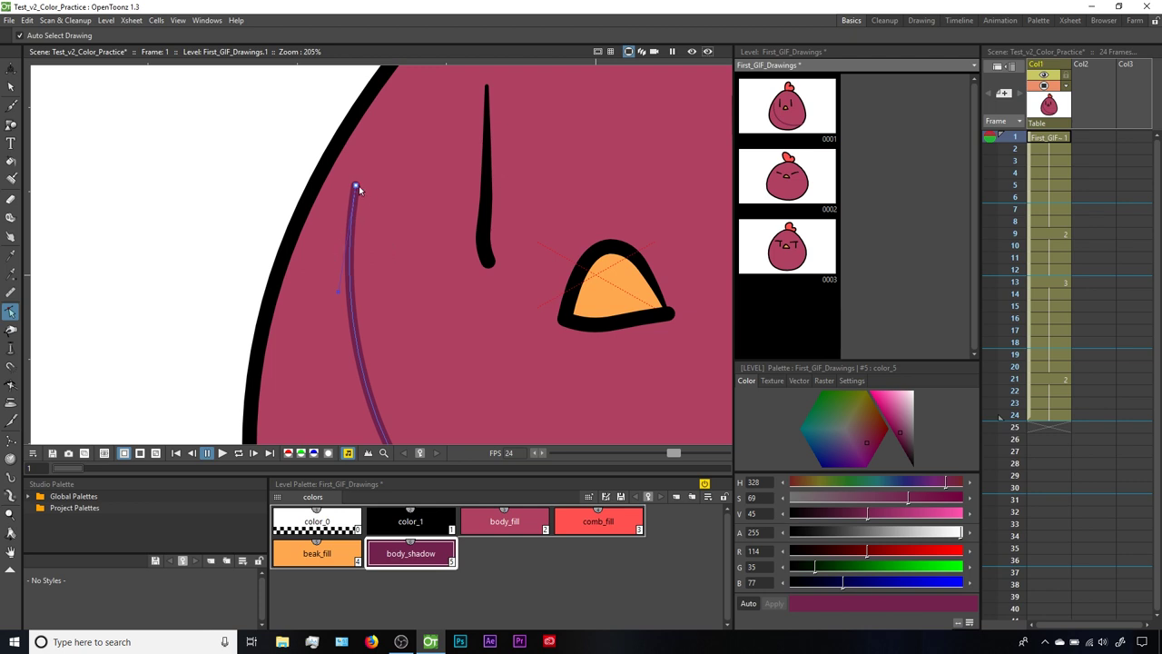
{"action": "mouse_move", "coordinate": [355, 186]}
{"action": "left_mouse_down"}
{"action": "mouse_move", "coordinate": [348, 161]}
{"action": "mouse_move", "coordinate": [294, 155]}
{"action": "left_mouse_up"}
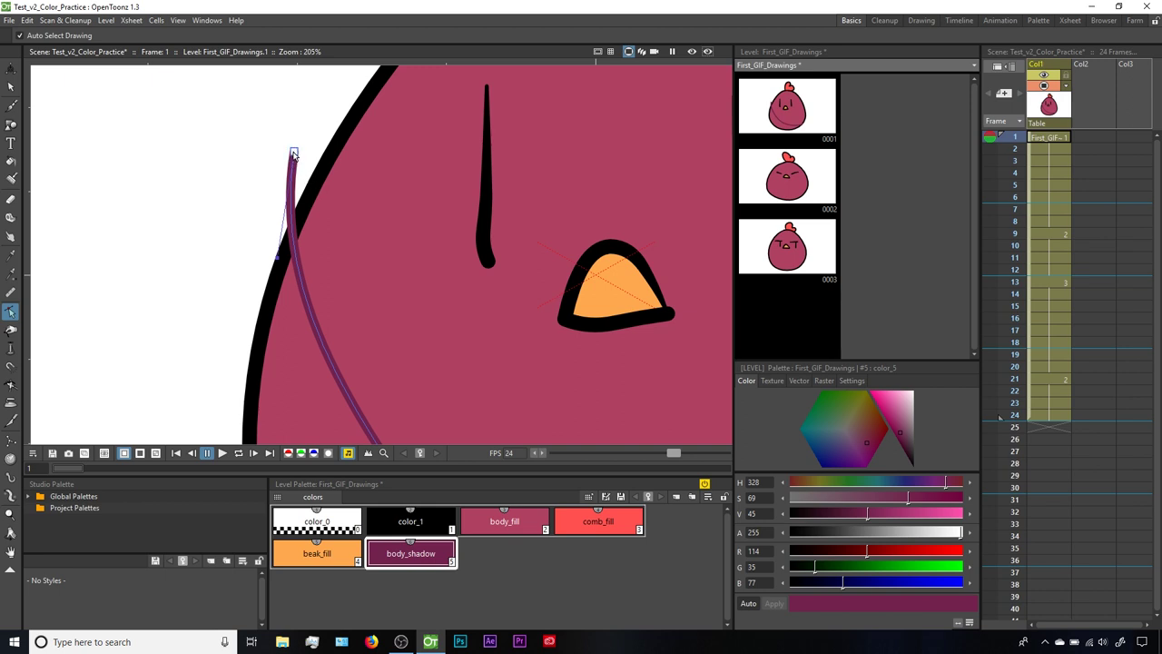
{"action": "left_click", "coordinate": [295, 160]}
{"action": "left_click_drag", "start_coordinate": [295, 156], "coordinate": [317, 181]}
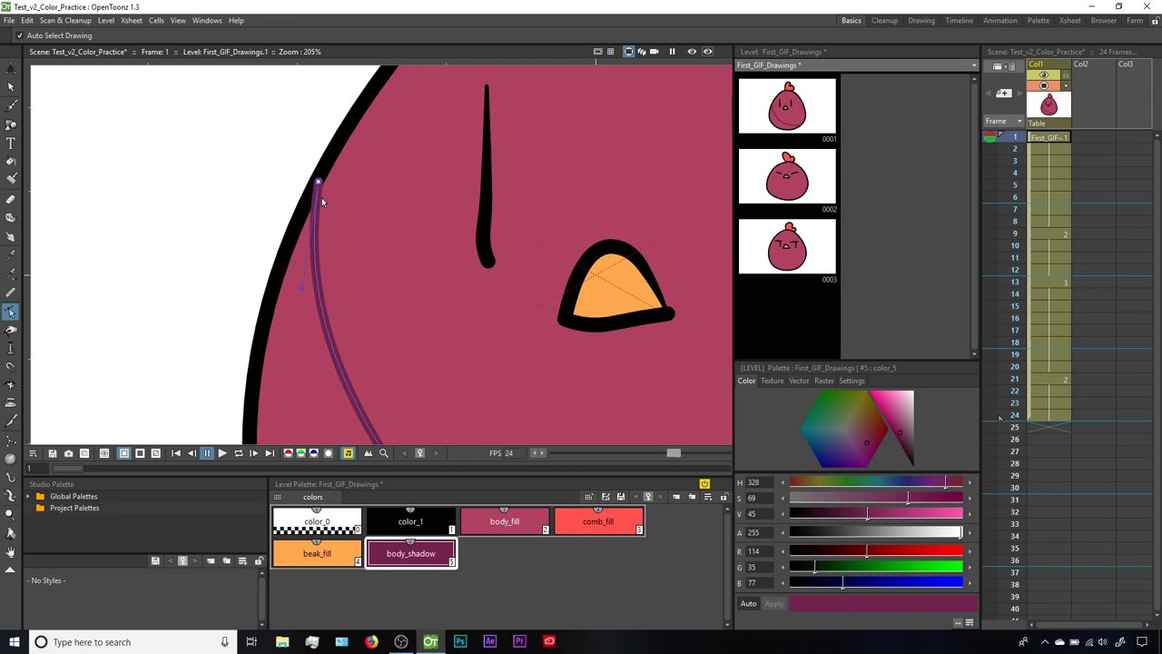
Step: Move the lower end point of the body_shadow line onto the right body outline of drawing 1
{"action": "key", "text": "space"}
{"action": "mouse_move", "coordinate": [482, 343]}
{"action": "left_mouse_down"}
{"action": "mouse_move", "coordinate": [543, 265]}
{"action": "mouse_move", "coordinate": [459, 246]}
{"action": "left_mouse_up"}
{"action": "left_click", "coordinate": [533, 346]}
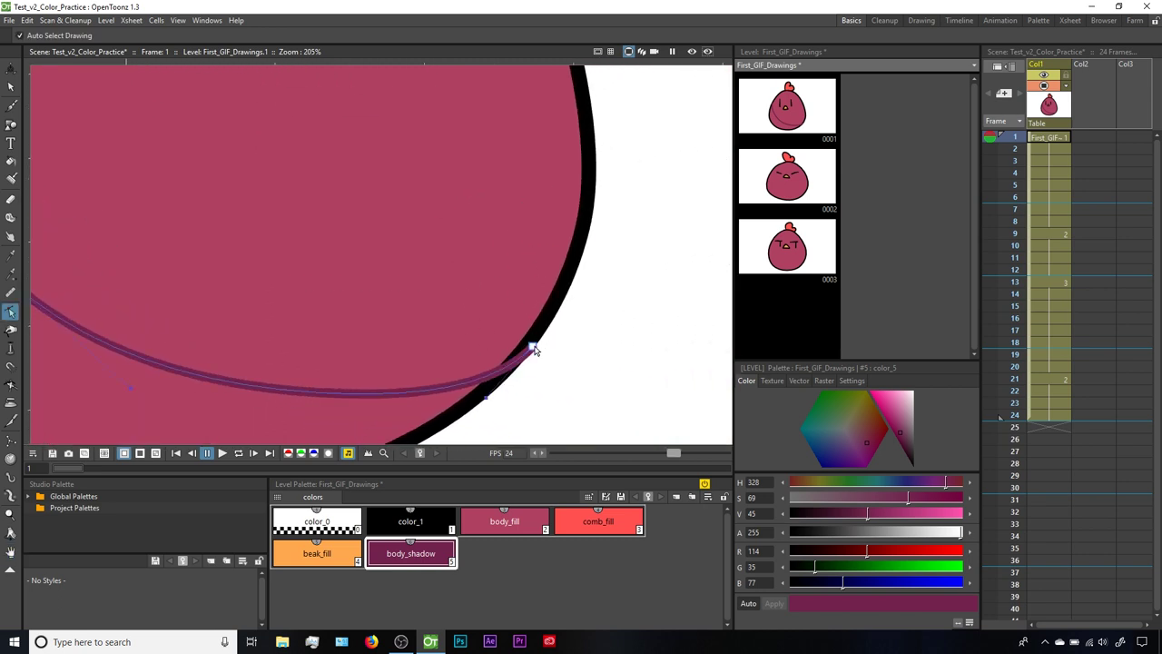
{"action": "left_click_drag", "start_coordinate": [534, 347], "coordinate": [525, 346]}
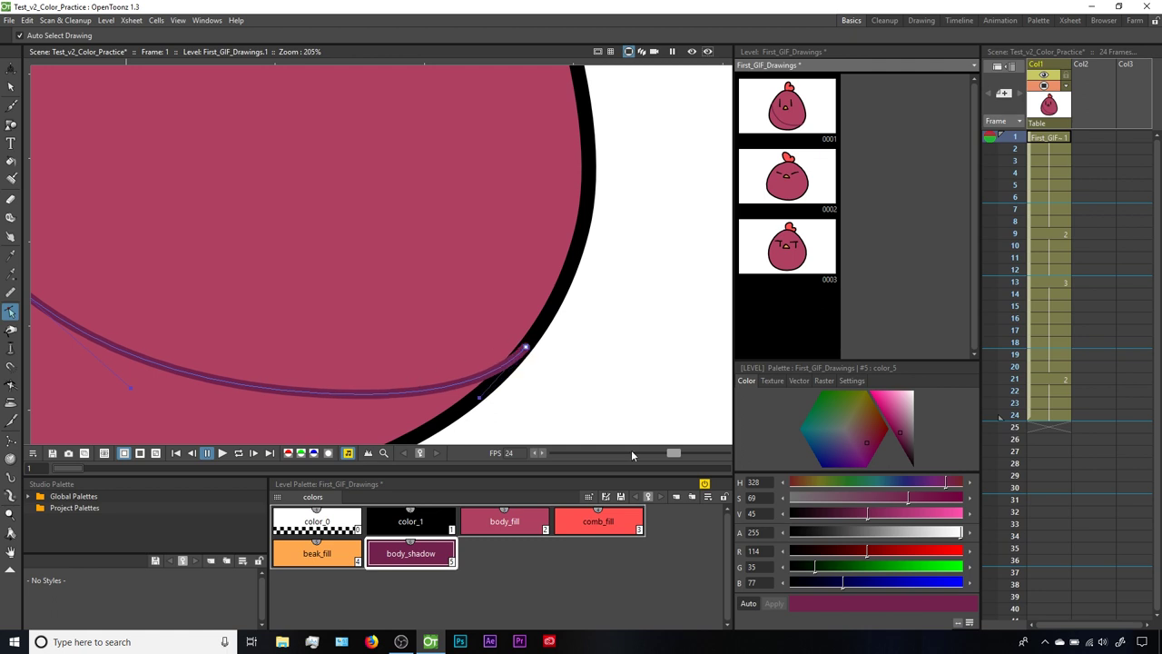
{"action": "left_click", "coordinate": [556, 418]}
Step: Send the body_shadow line behind the black body outline in drawing 1
{"action": "key", "text": "s"}
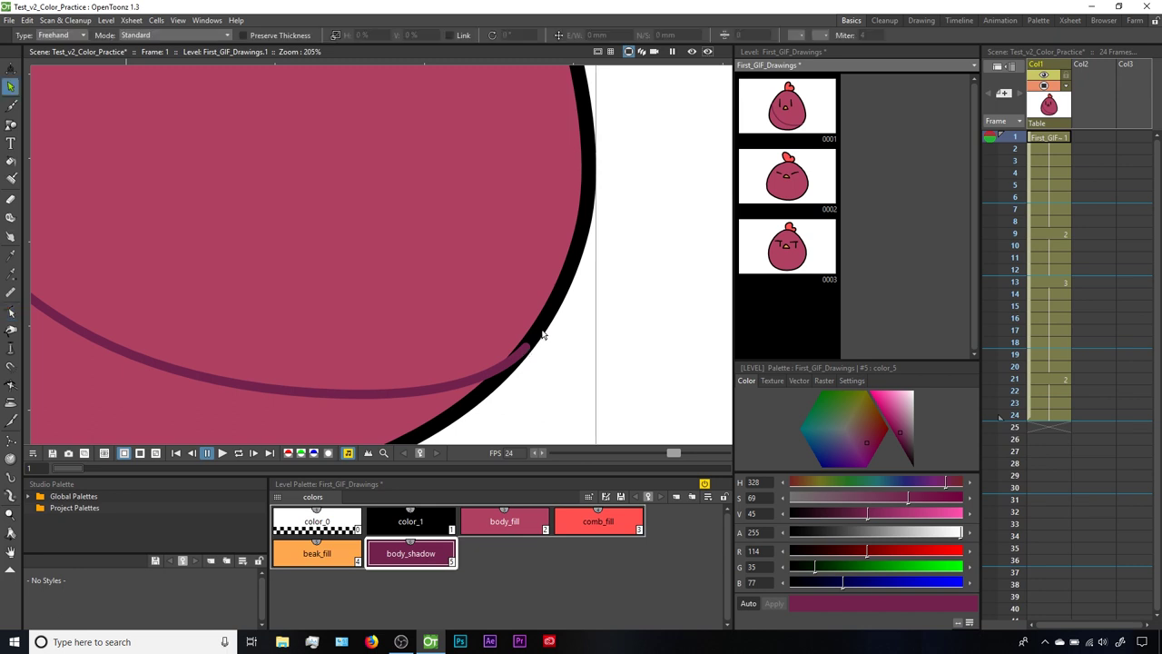
{"action": "left_click", "coordinate": [537, 328]}
{"action": "left_click", "coordinate": [442, 384]}
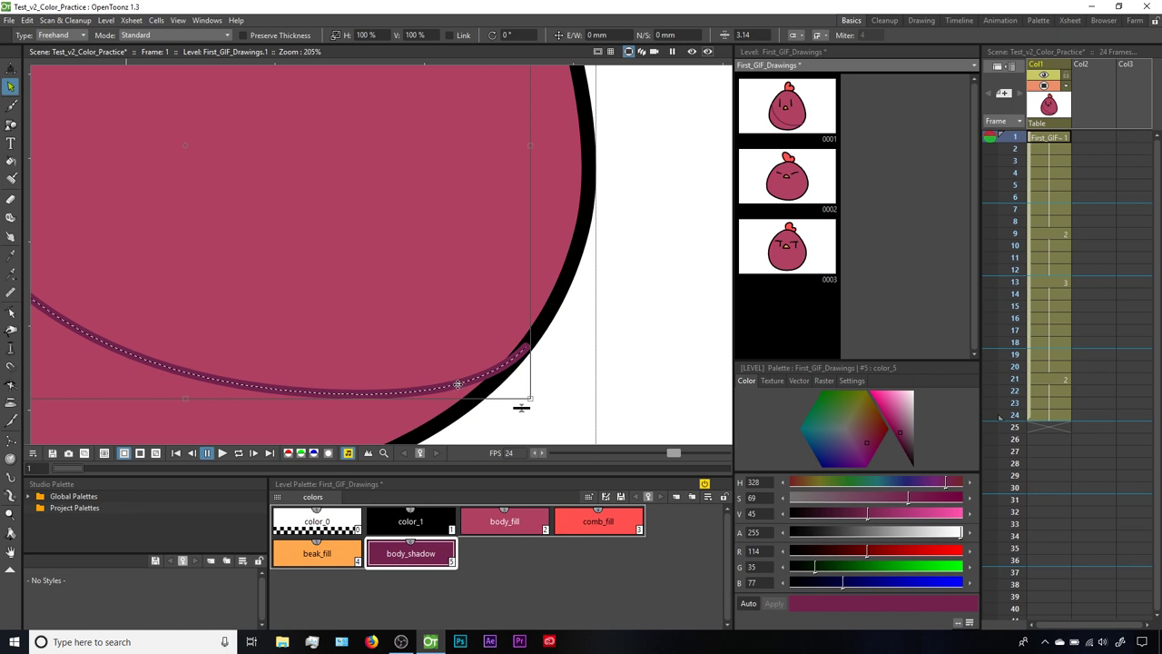
{"action": "key", "text": "ctrl+bracketleft"}
{"action": "key", "text": "ctrl+bracketright"}
{"action": "key", "text": "ctrl+bracketleft"}
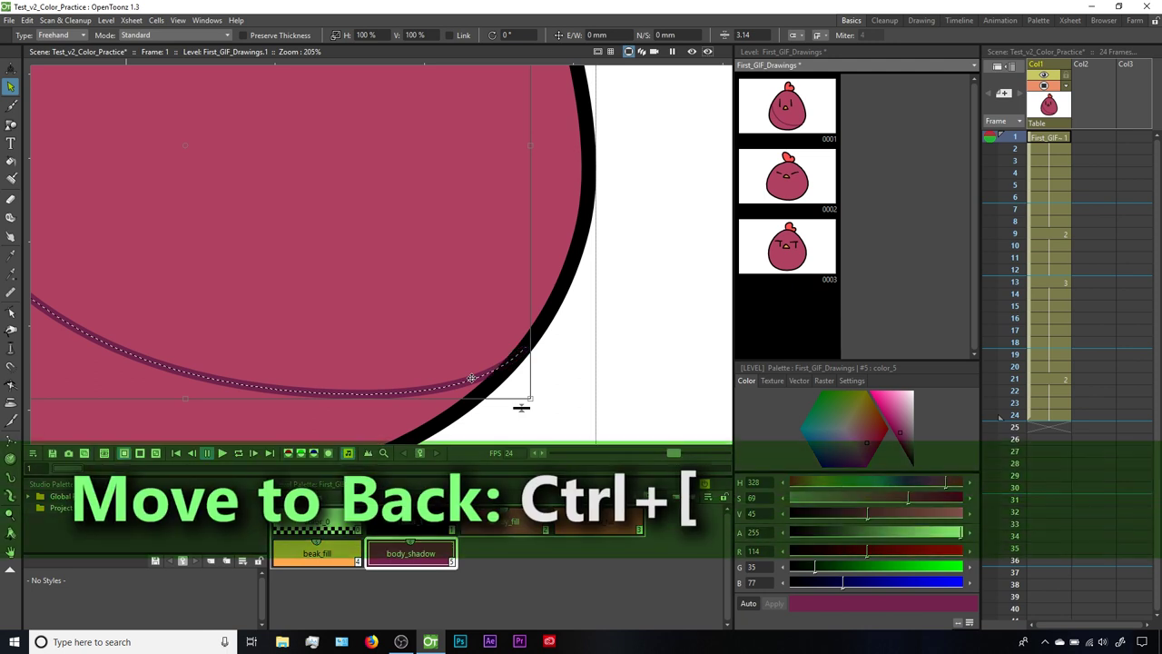
{"action": "left_click", "coordinate": [493, 415]}
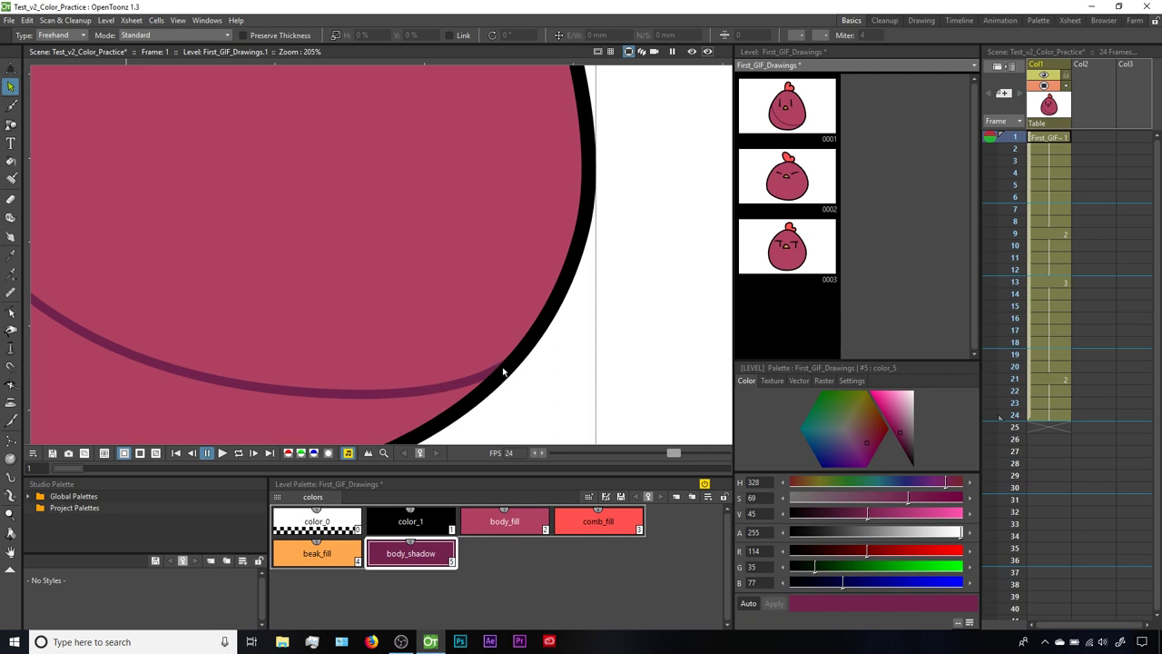
Step: Fill the body area below the shadow line with body_shadow and set that style's value to 49
{"action": "scroll", "coordinate": [391, 373], "scroll_direction": "down", "scroll_amount": 3}
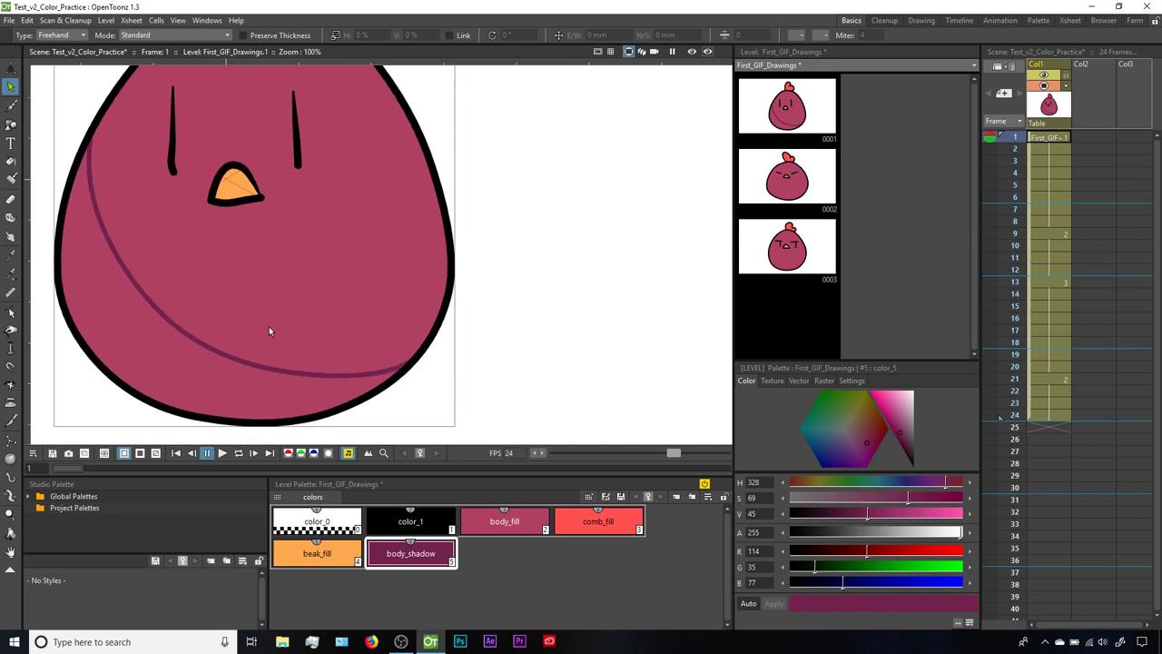
{"action": "key", "text": "f"}
{"action": "left_click", "coordinate": [245, 376]}
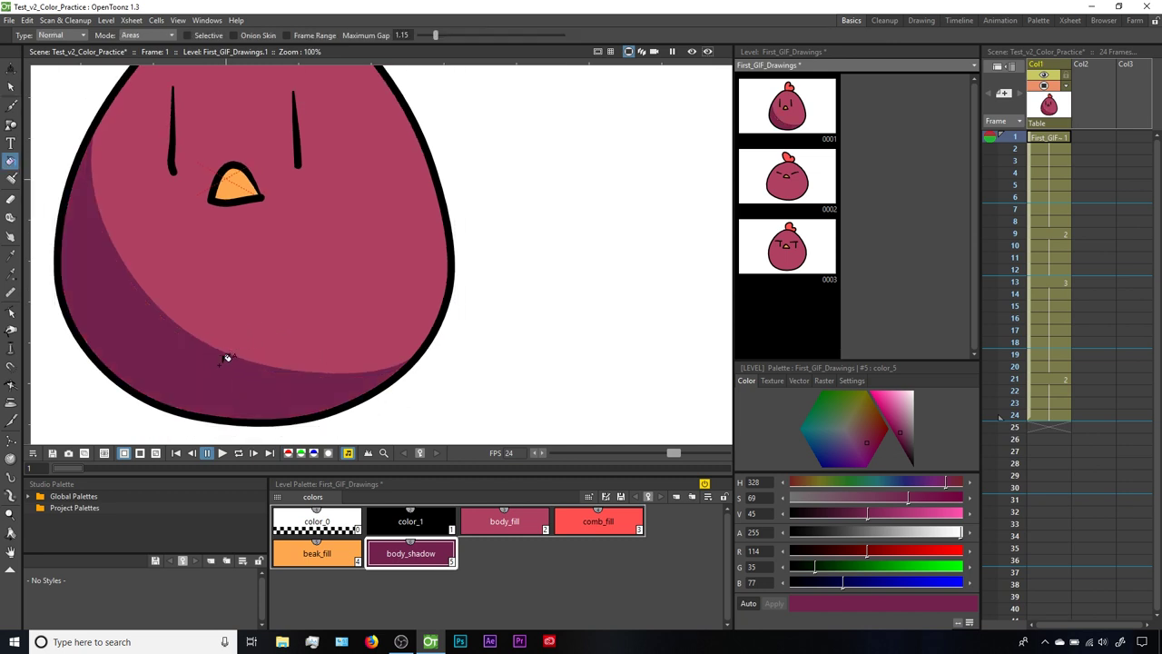
{"action": "scroll", "coordinate": [227, 357], "scroll_direction": "down", "scroll_amount": 2}
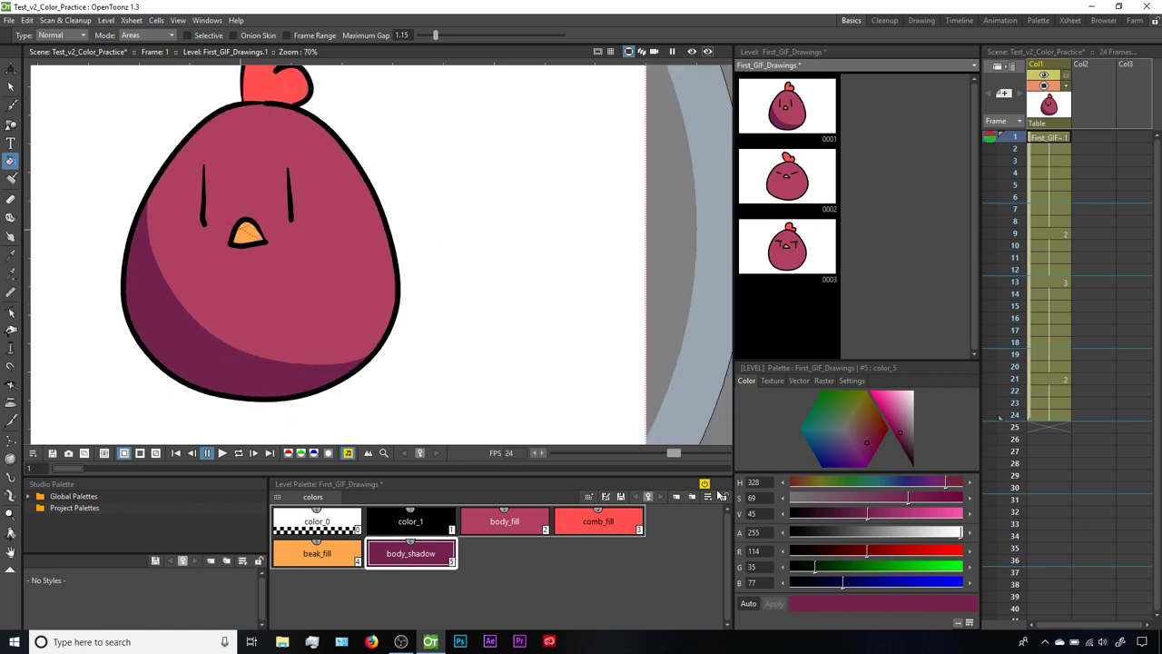
{"action": "left_click", "coordinate": [876, 512]}
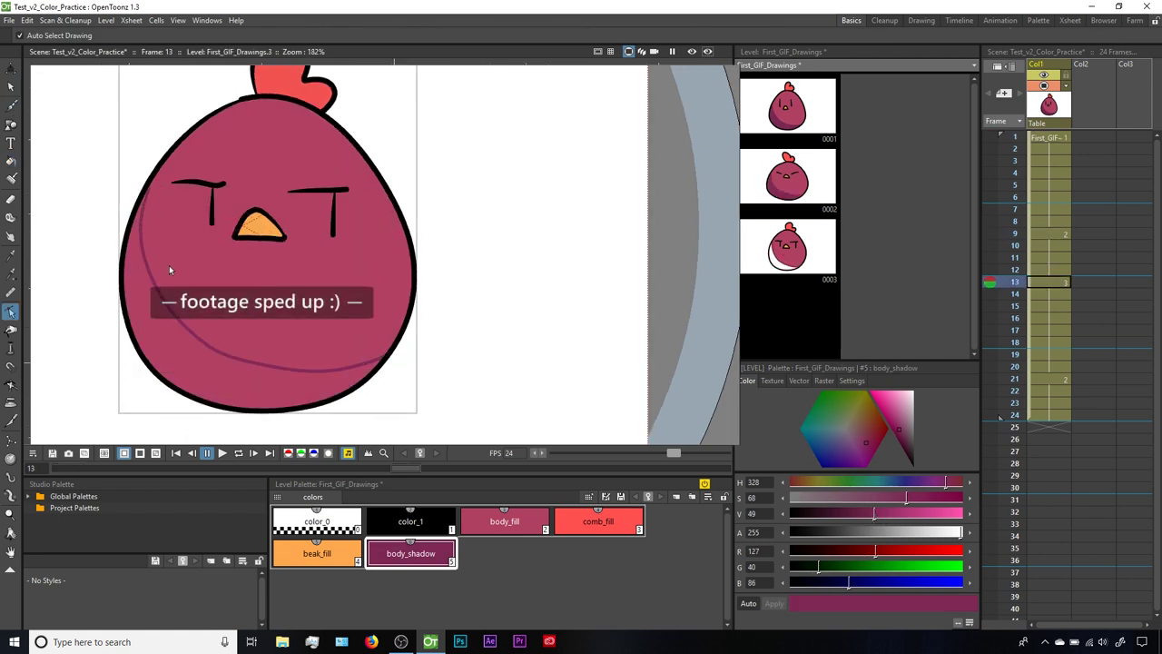
Step: Finish the body_shadow area on drawing 3 and play the animation
{"action": "scroll", "coordinate": [169, 265], "scroll_direction": "up", "scroll_amount": 3}
{"action": "scroll", "coordinate": [261, 252], "scroll_direction": "down", "scroll_amount": 3}
{"action": "key", "text": "s"}
{"action": "scroll", "coordinate": [179, 355], "scroll_direction": "down", "scroll_amount": 2}
{"action": "key", "text": "p"}
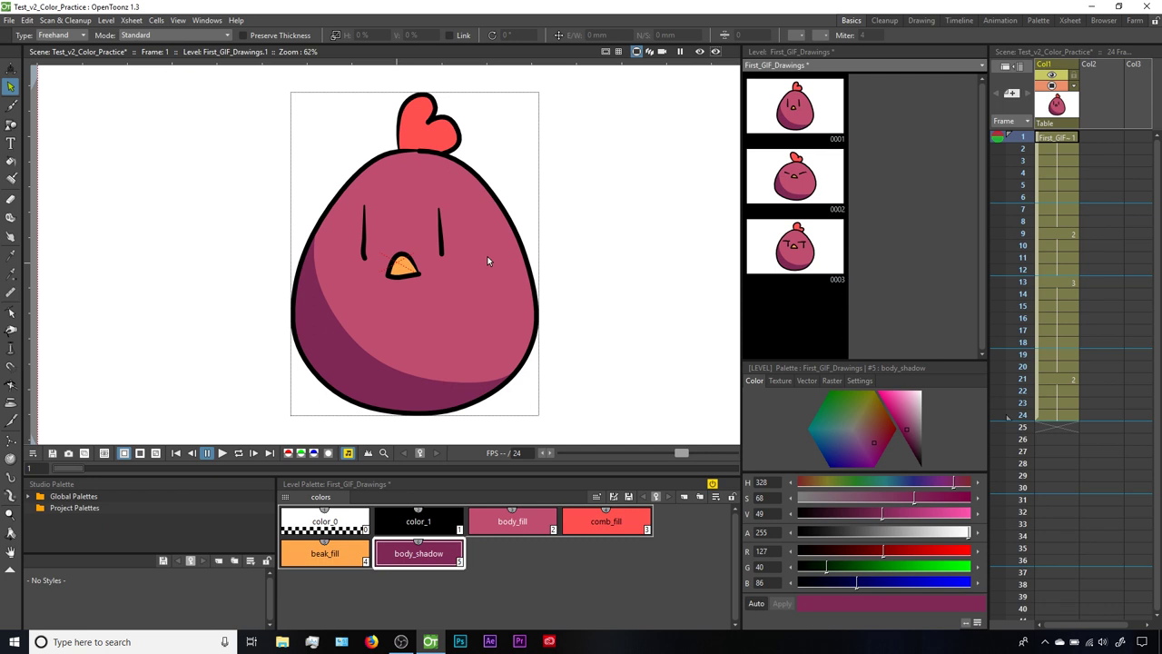
Step: Recolour the color_1 outline style to dark purple with red 62 and blue 61
{"action": "left_click", "coordinate": [423, 518]}
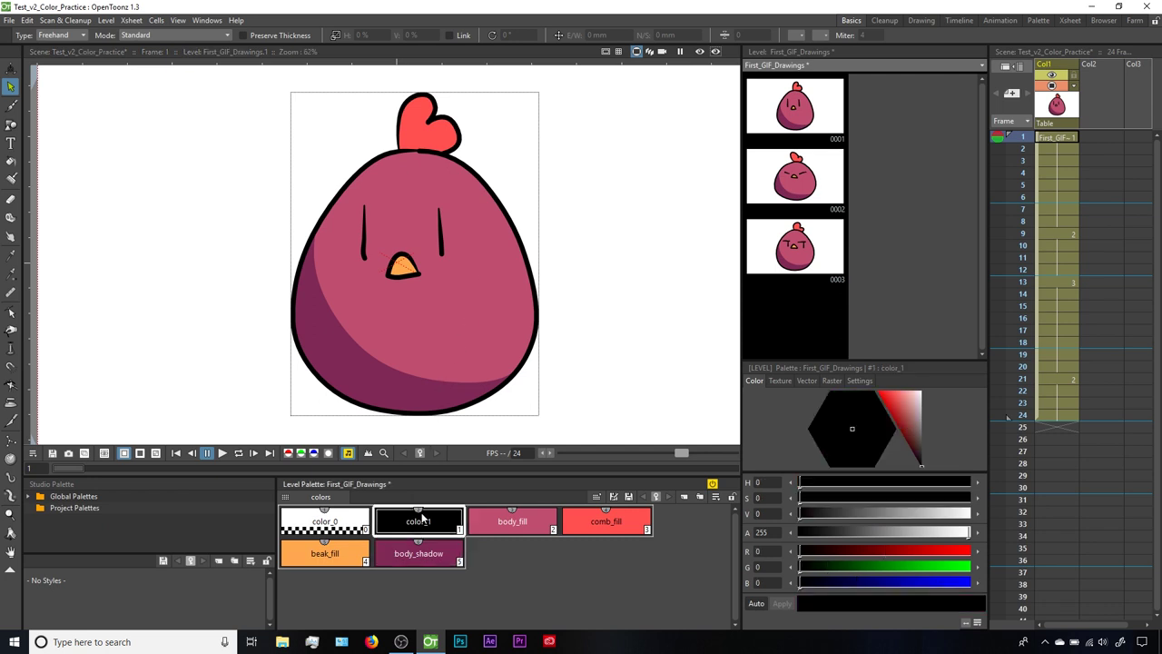
{"action": "left_click", "coordinate": [841, 550]}
{"action": "left_click", "coordinate": [842, 585]}
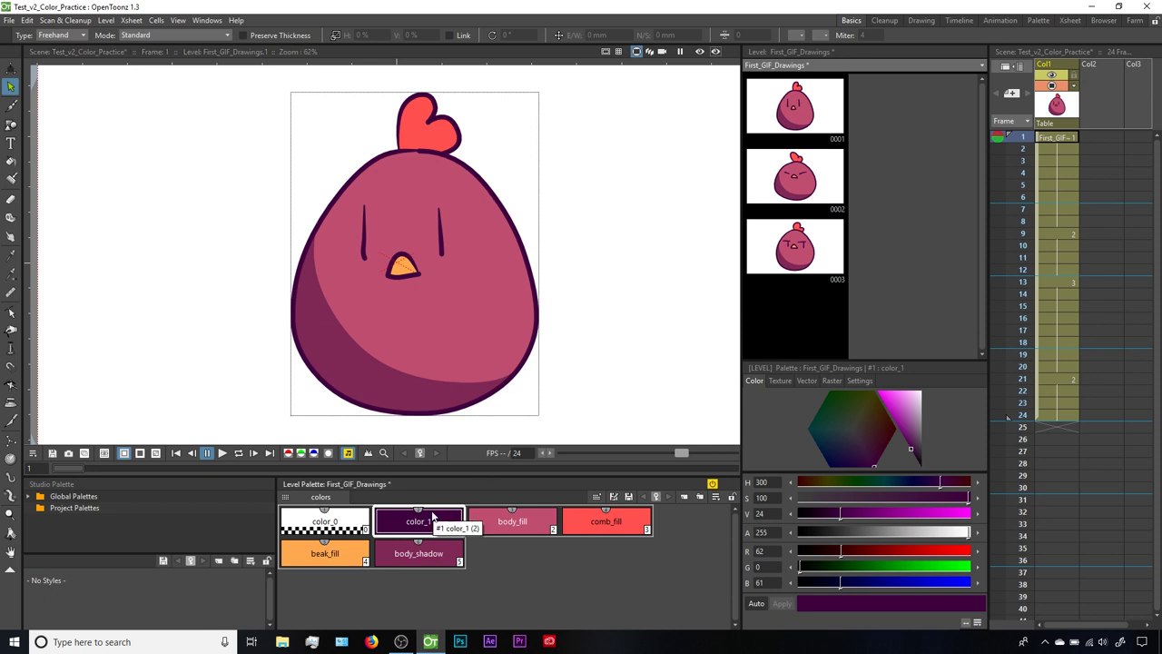
Step: Draw three short color_1 test strokes beside the chicken's head with the Brush tool and undo them
{"action": "key", "text": "b"}
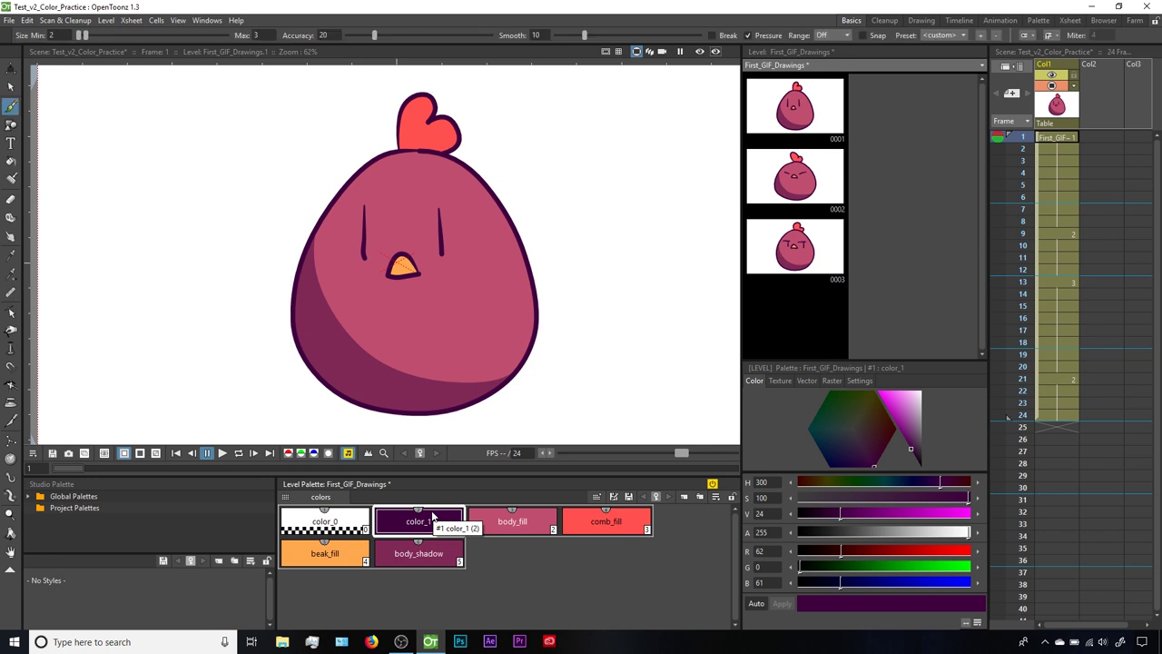
{"action": "mouse_move", "coordinate": [511, 158]}
{"action": "left_mouse_down"}
{"action": "mouse_move", "coordinate": [548, 108]}
{"action": "mouse_move", "coordinate": [605, 138]}
{"action": "left_mouse_up"}
{"action": "left_click_drag", "start_coordinate": [549, 201], "coordinate": [586, 194]}
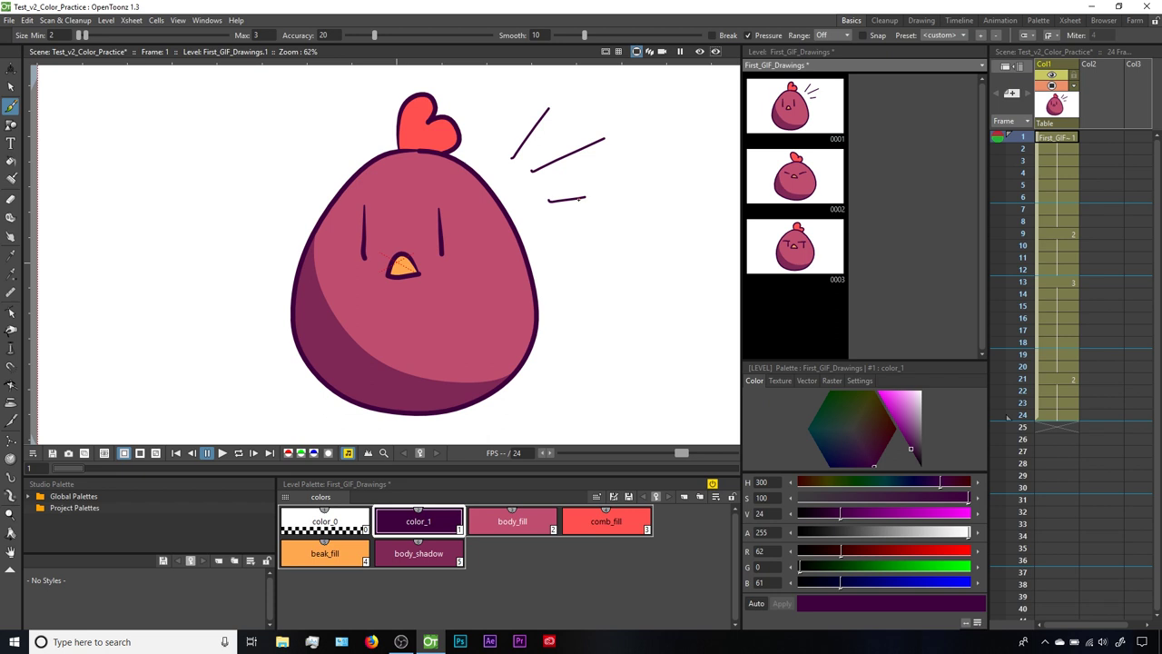
{"action": "key", "text": "ctrl+z"}
{"action": "key", "text": "ctrl+z"}
{"action": "key", "text": "ctrl+z"}
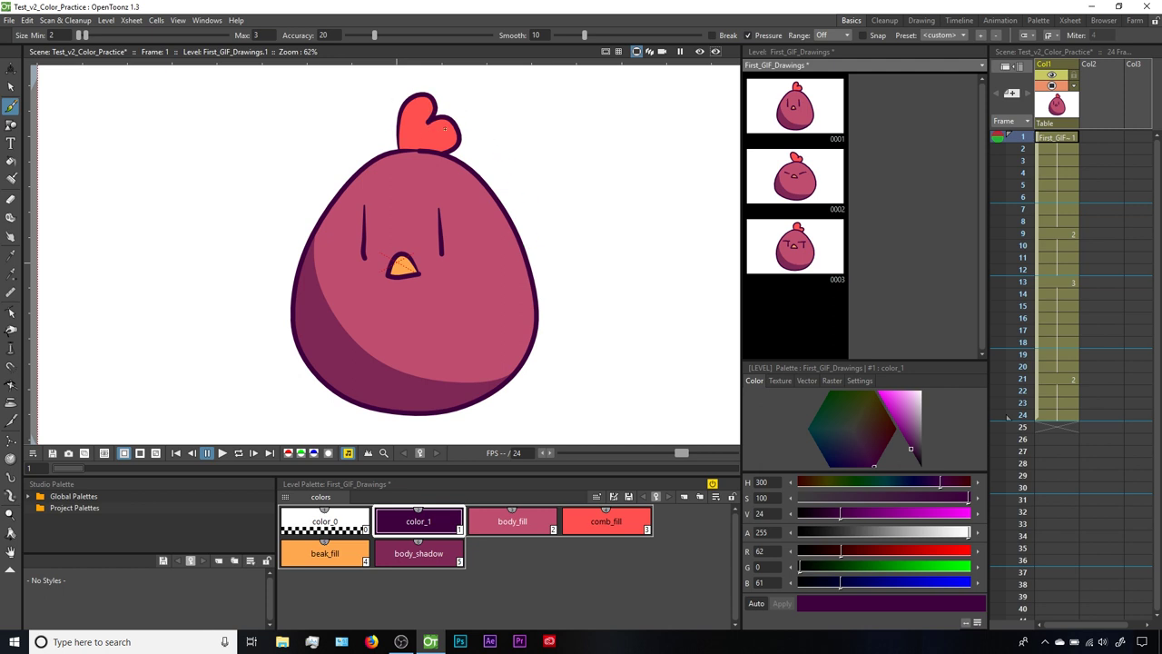
Step: Add a new palette style based on comb_fill and name it comb_lines
{"action": "key", "text": "shift+space"}
{"action": "left_click_drag", "start_coordinate": [448, 126], "coordinate": [442, 237]}
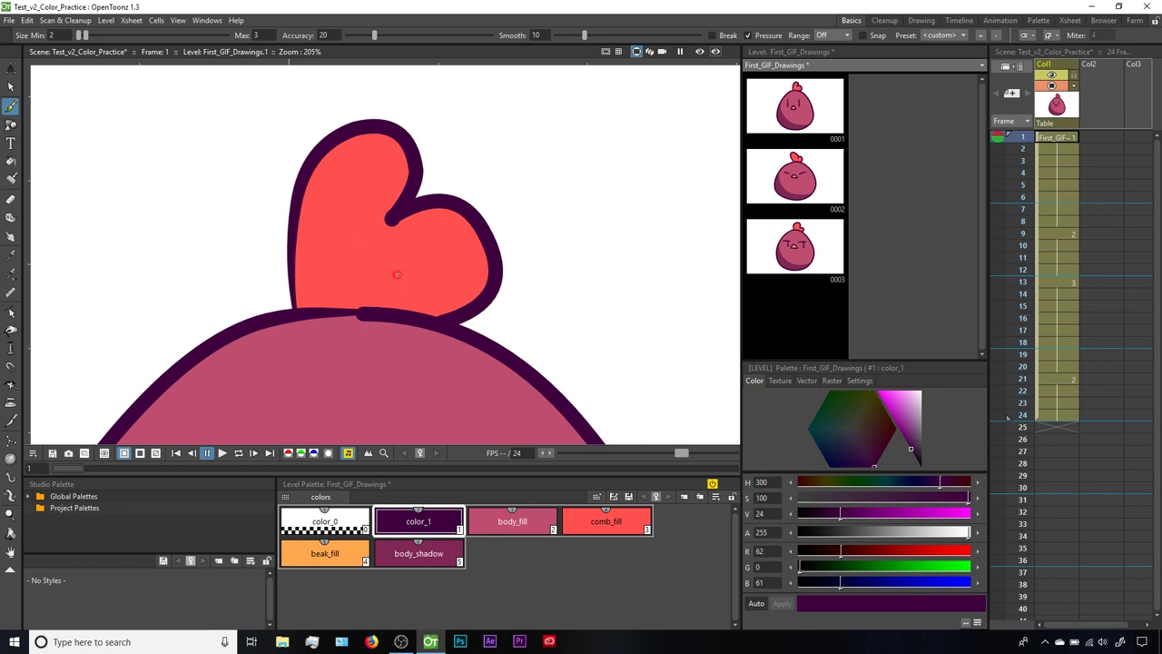
{"action": "left_click", "coordinate": [587, 523]}
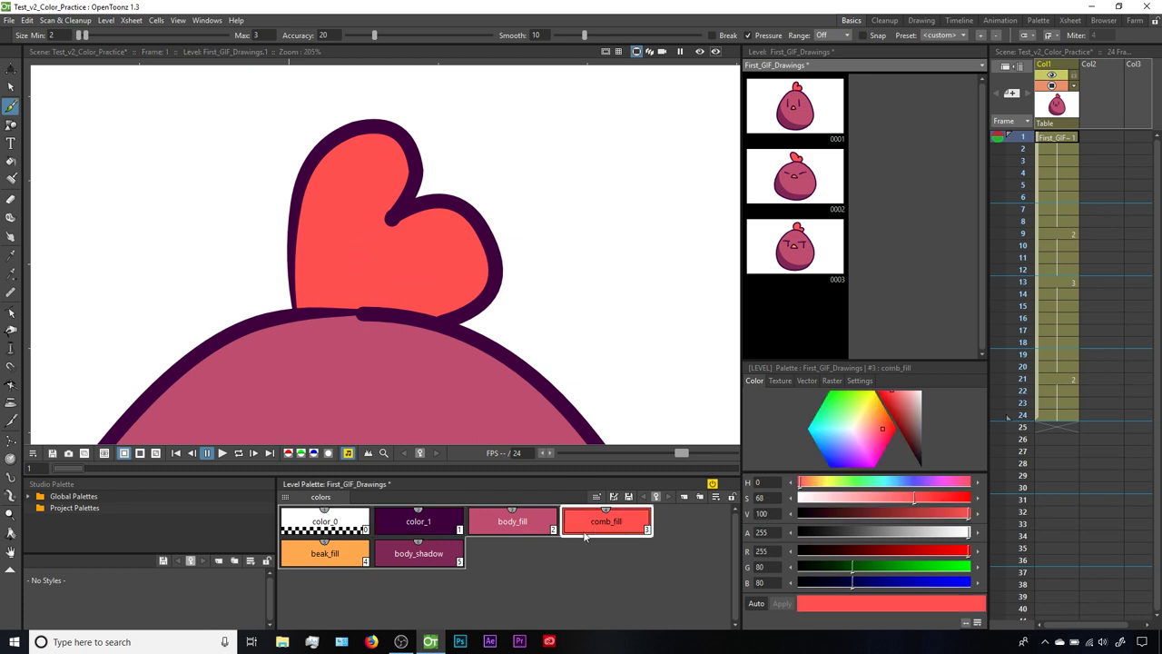
{"action": "left_click", "coordinate": [684, 497]}
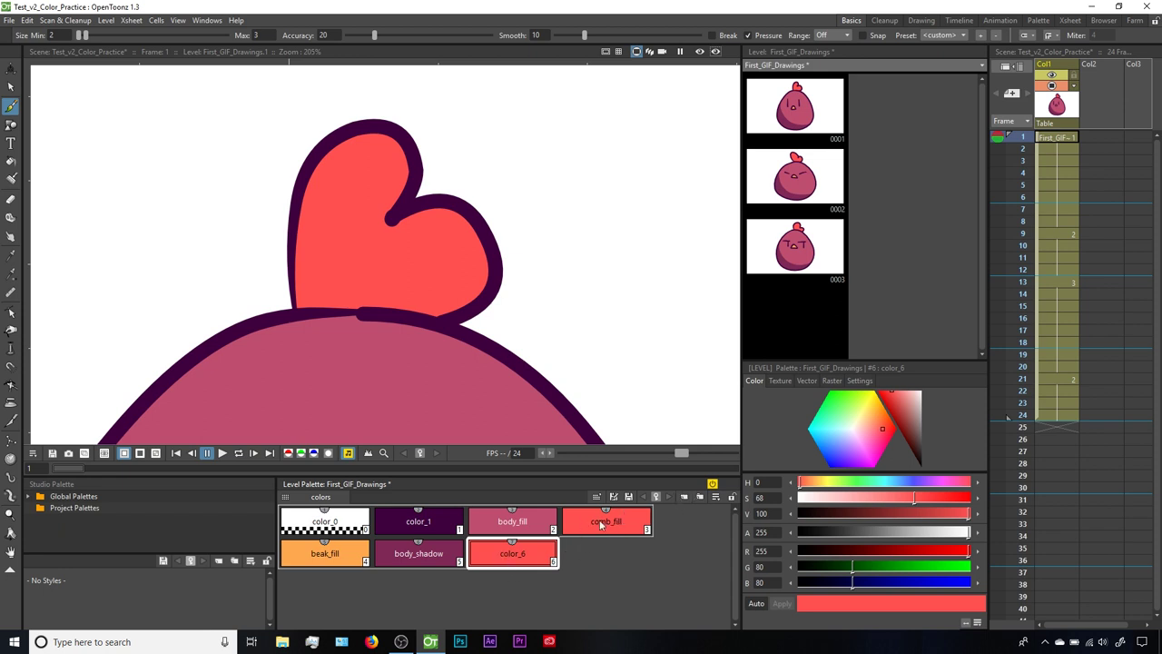
{"action": "double_click", "coordinate": [515, 556]}
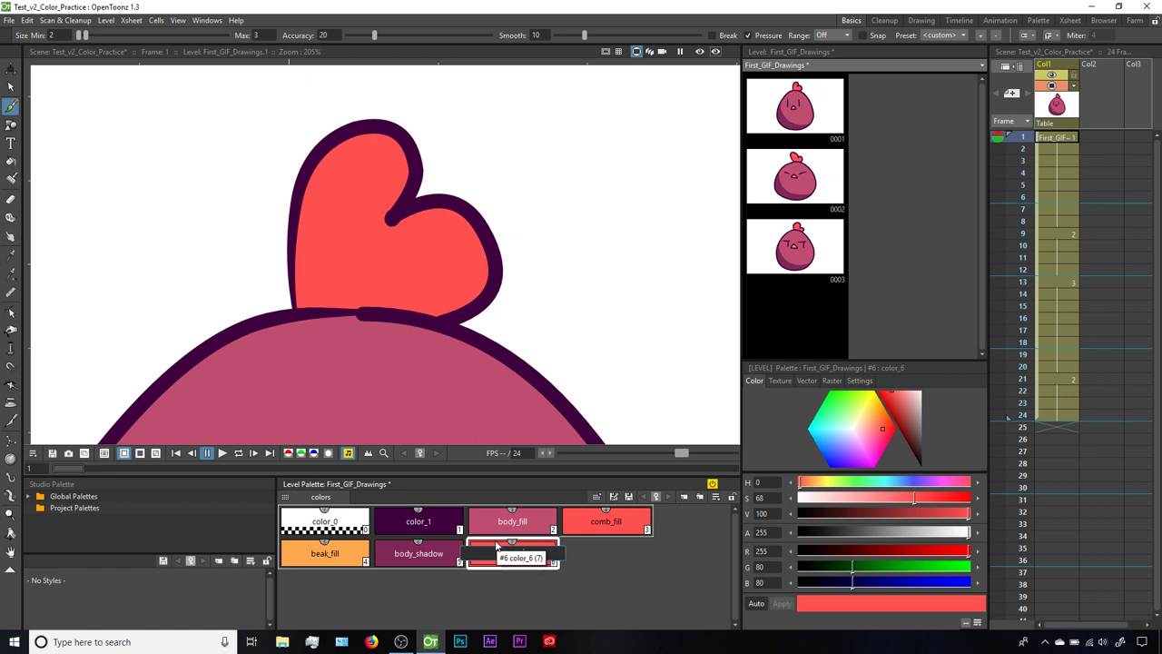
{"action": "type", "text": "comb_lines"}
{"action": "key", "text": "Return"}
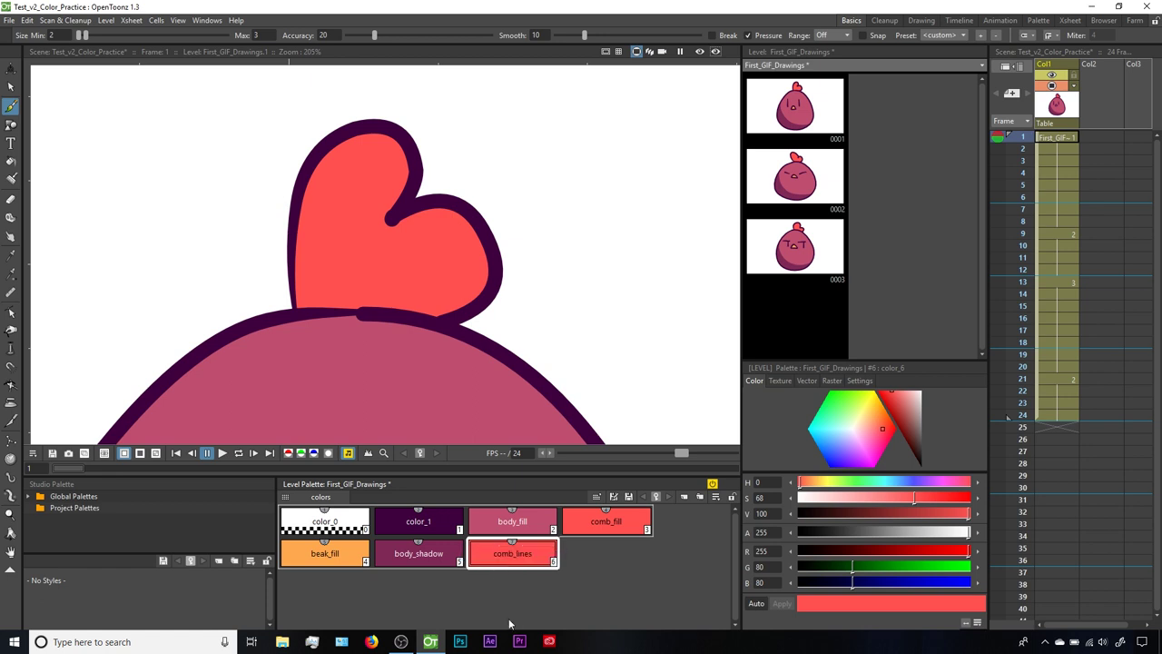
Step: Darken the comb_lines style to value 51 and saturation 100
{"action": "left_click", "coordinate": [887, 510]}
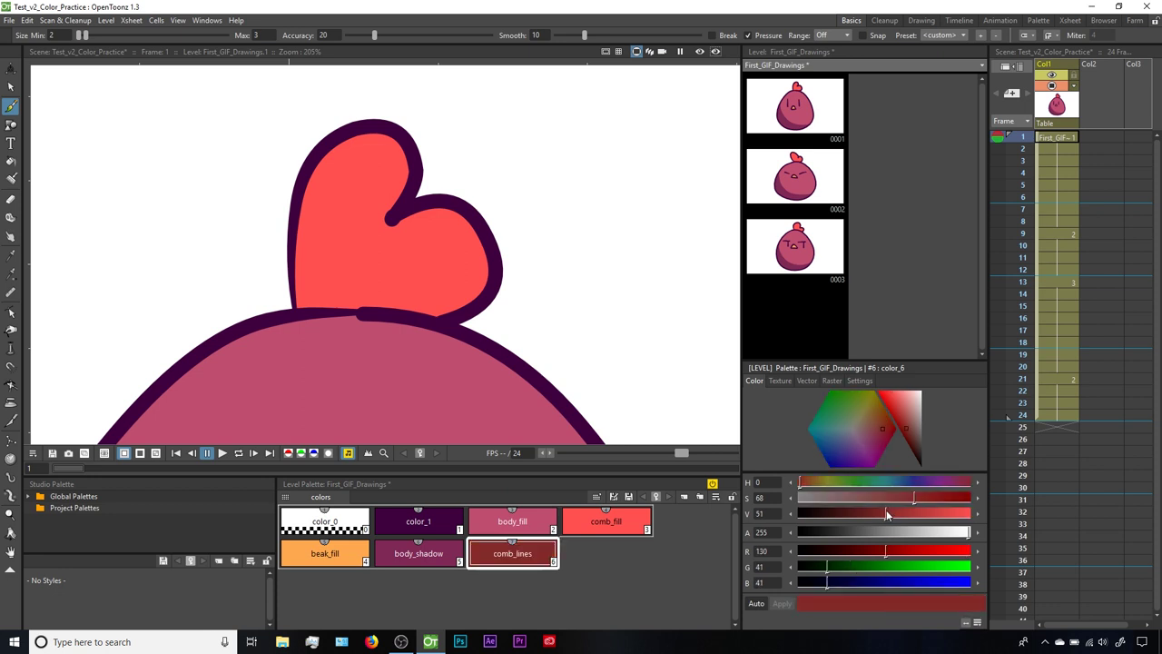
{"action": "left_click", "coordinate": [933, 499]}
{"action": "left_click_drag", "start_coordinate": [933, 500], "coordinate": [975, 500]}
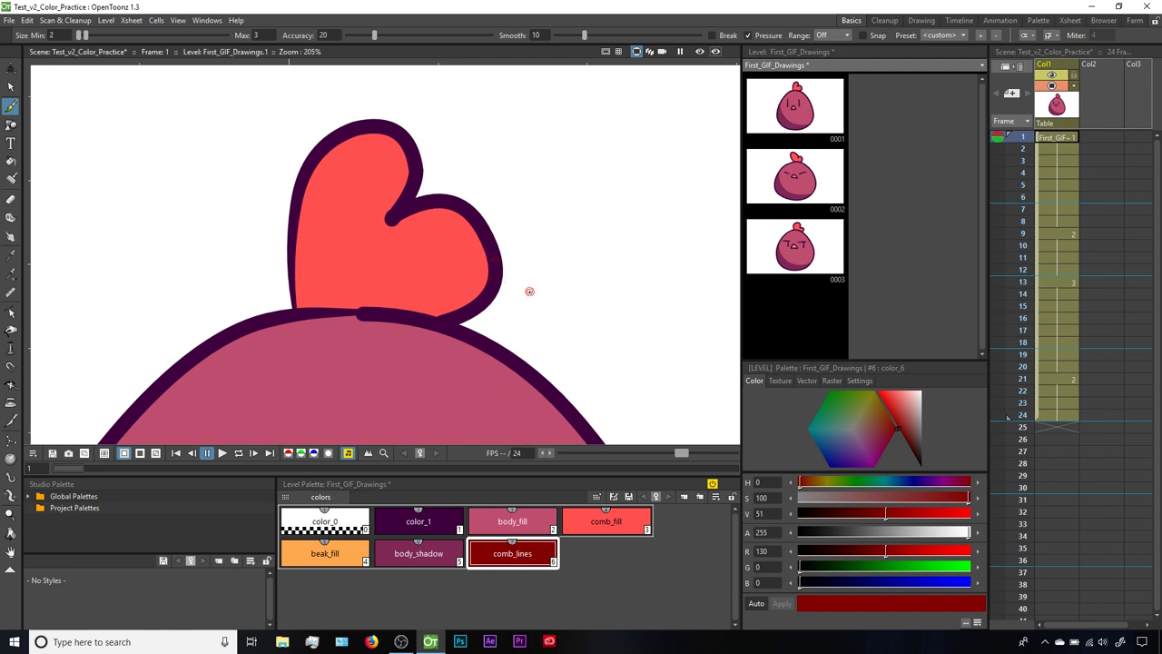
Step: Apply comb_lines to the comb outline of drawing 1 and send that stroke behind the body outline
{"action": "key", "text": "s"}
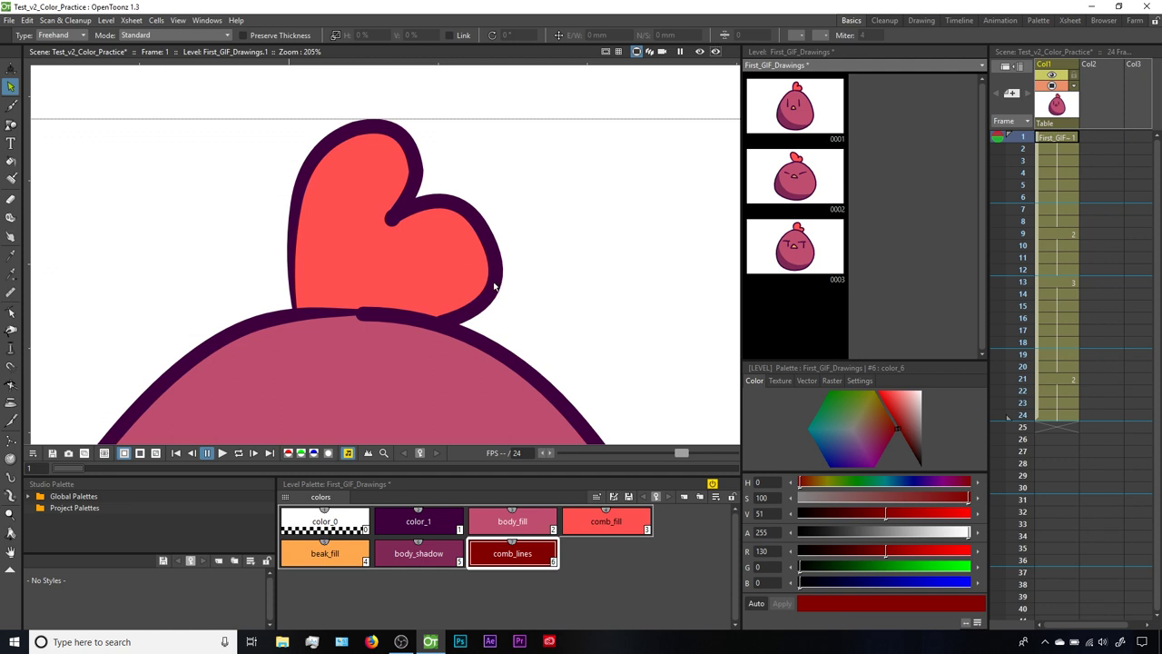
{"action": "left_click", "coordinate": [494, 286]}
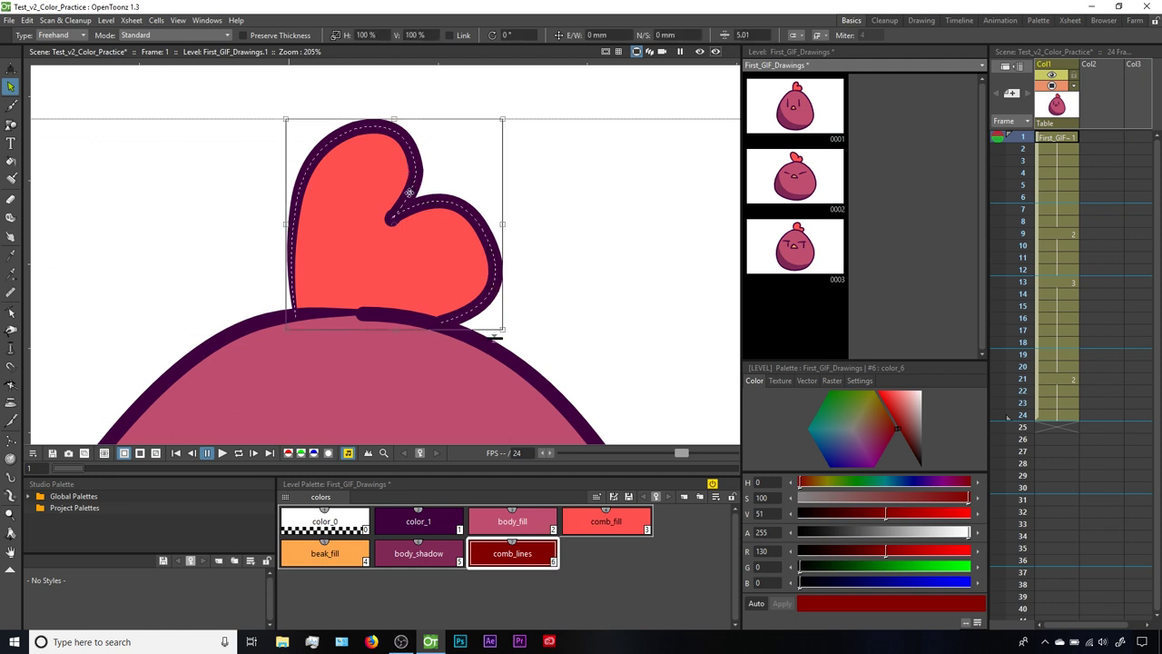
{"action": "left_click", "coordinate": [527, 555]}
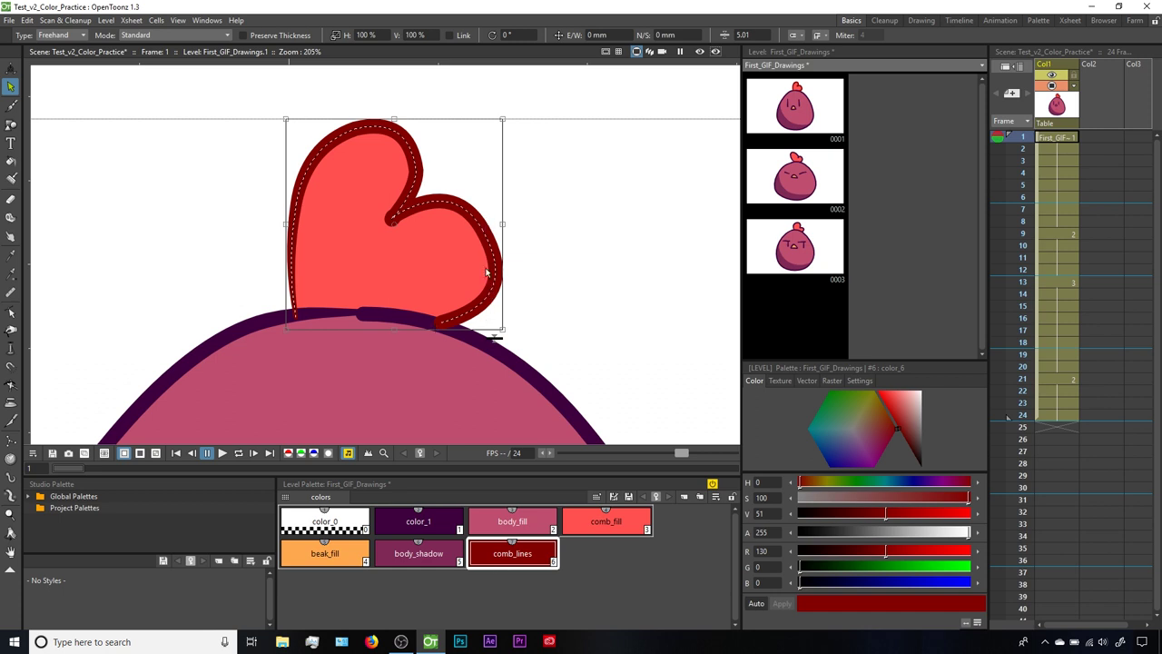
{"action": "key", "text": "ctrl+bracketleft"}
{"action": "scroll", "coordinate": [440, 324], "scroll_direction": "down", "scroll_amount": 3}
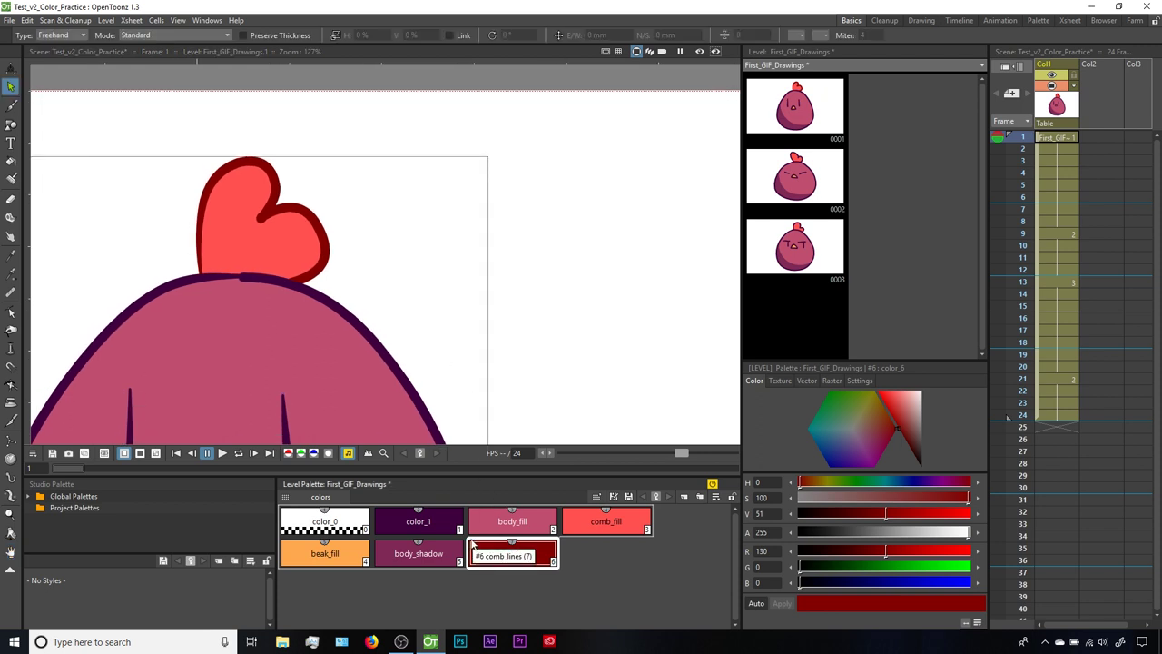
Step: Draw a wavy comb_lines test stroke beside the comb, reselect the level at frame 1 and draw a second wave in color_1
{"action": "key", "text": "b"}
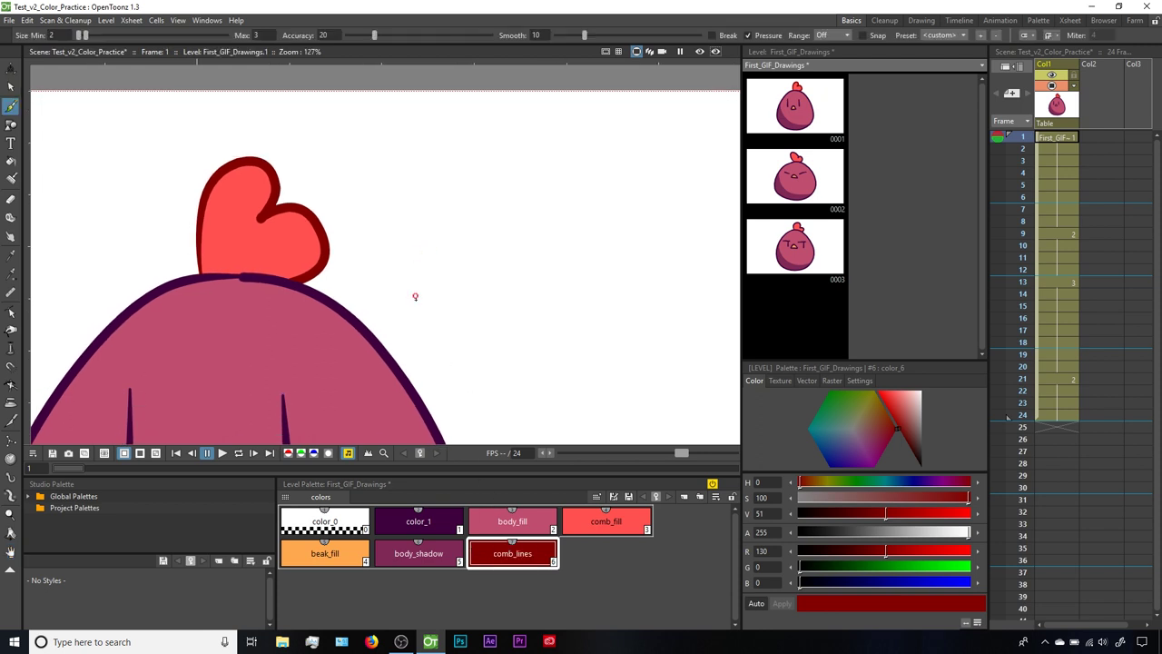
{"action": "left_click_drag", "start_coordinate": [415, 312], "coordinate": [466, 205]}
{"action": "left_click_drag", "start_coordinate": [516, 286], "coordinate": [665, 232]}
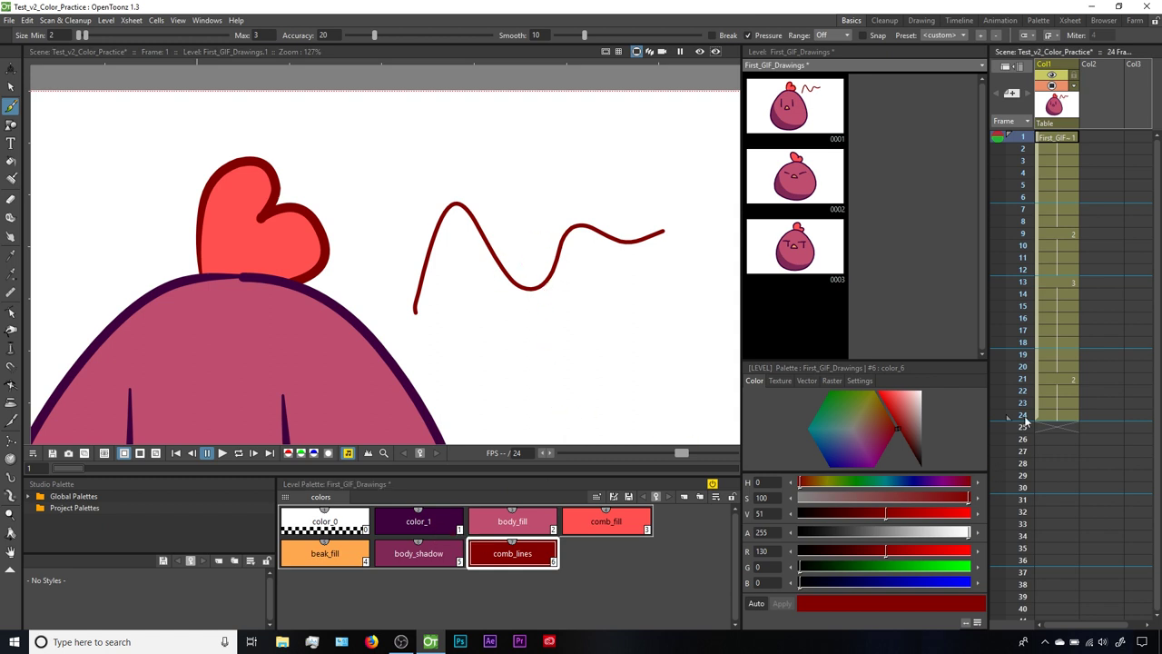
{"action": "left_click", "coordinate": [1092, 137]}
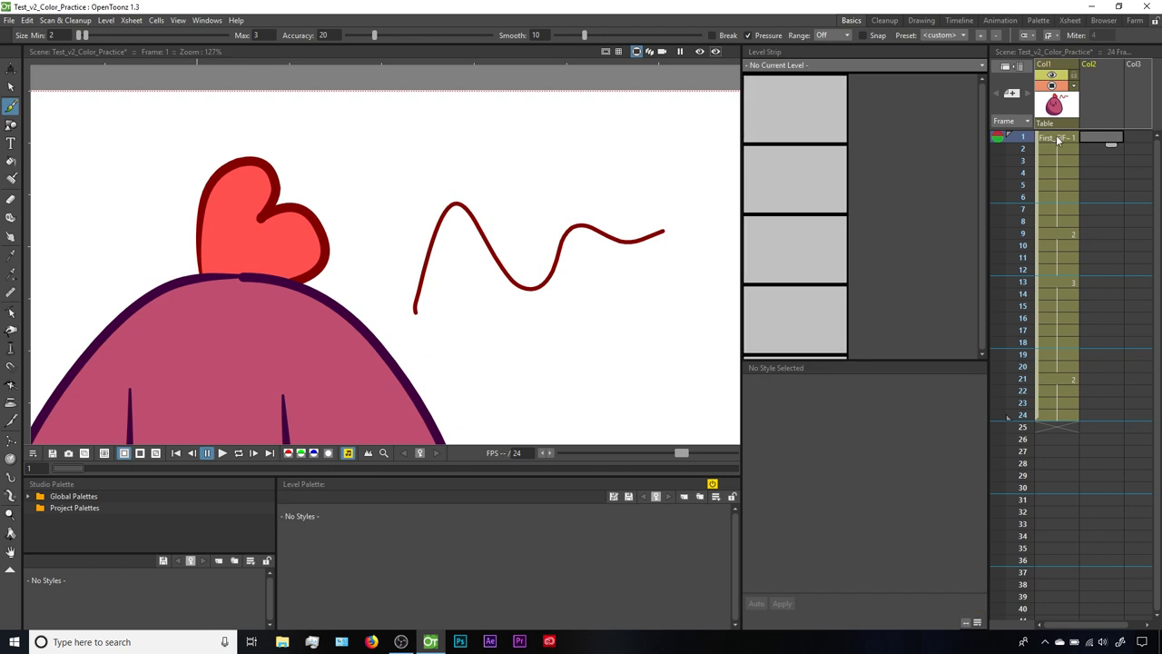
{"action": "left_click", "coordinate": [1058, 139]}
{"action": "left_click_drag", "start_coordinate": [449, 379], "coordinate": [690, 265]}
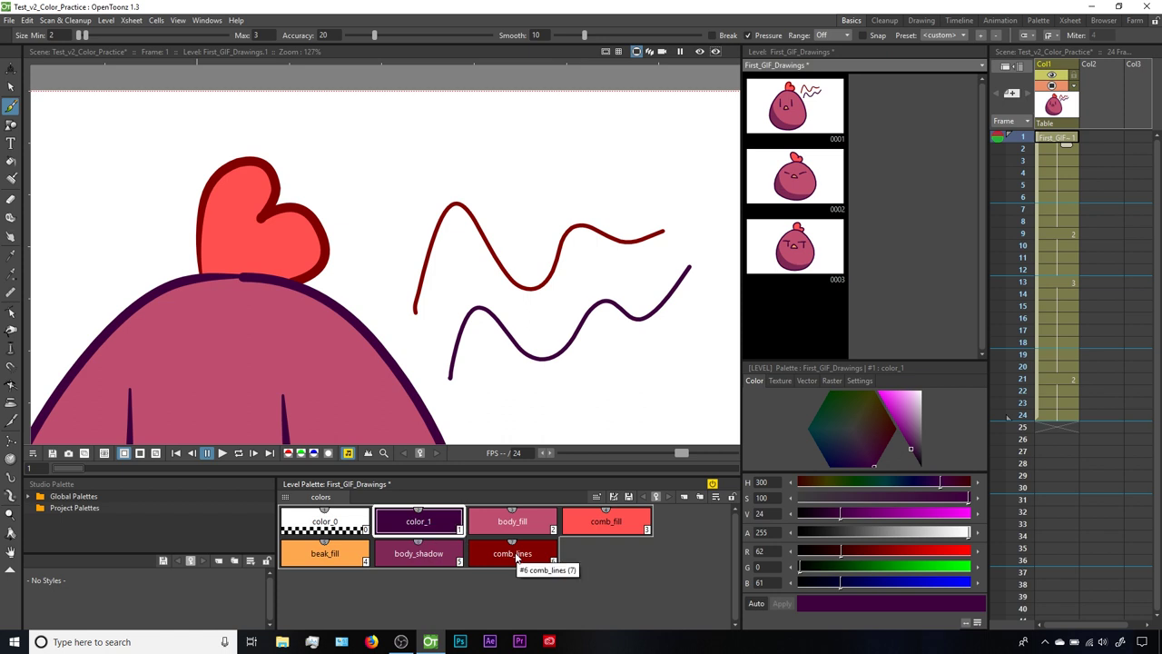
Step: Delete both wavy test strokes from drawing 1
{"action": "key", "text": "s"}
{"action": "left_click", "coordinate": [548, 359]}
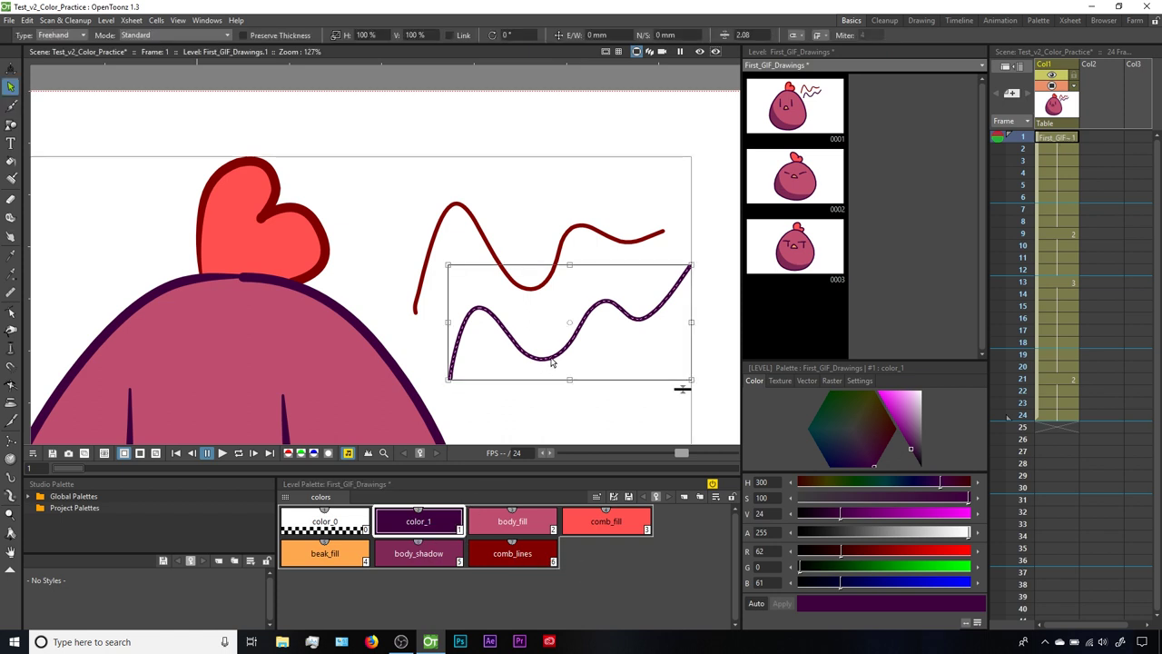
{"action": "left_click", "coordinate": [533, 288], "text": "shift"}
{"action": "key", "text": "Delete"}
Step: Apply comb_lines to the comb outline of drawing 2 at frame 9 and go to drawing 3
{"action": "scroll", "coordinate": [503, 319], "scroll_direction": "down", "scroll_amount": 3}
{"action": "key", "text": "space"}
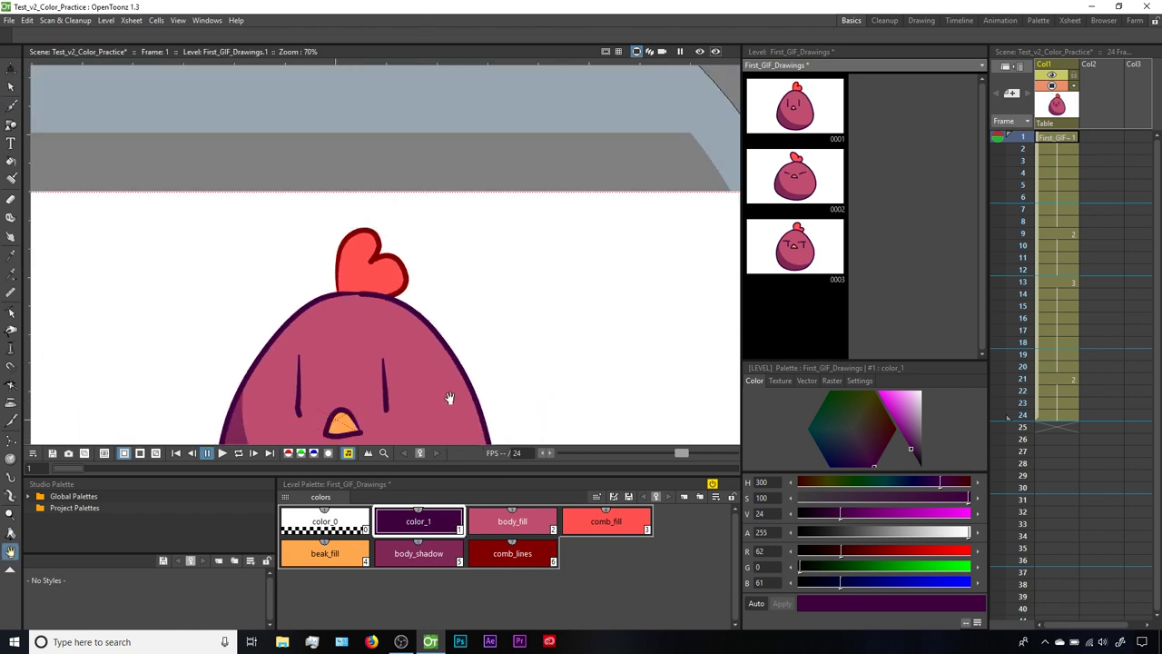
{"action": "left_click_drag", "start_coordinate": [454, 403], "coordinate": [493, 244]}
{"action": "scroll", "coordinate": [494, 238], "scroll_direction": "down", "scroll_amount": 1}
{"action": "key", "text": "s"}
{"action": "left_click", "coordinate": [1053, 235]}
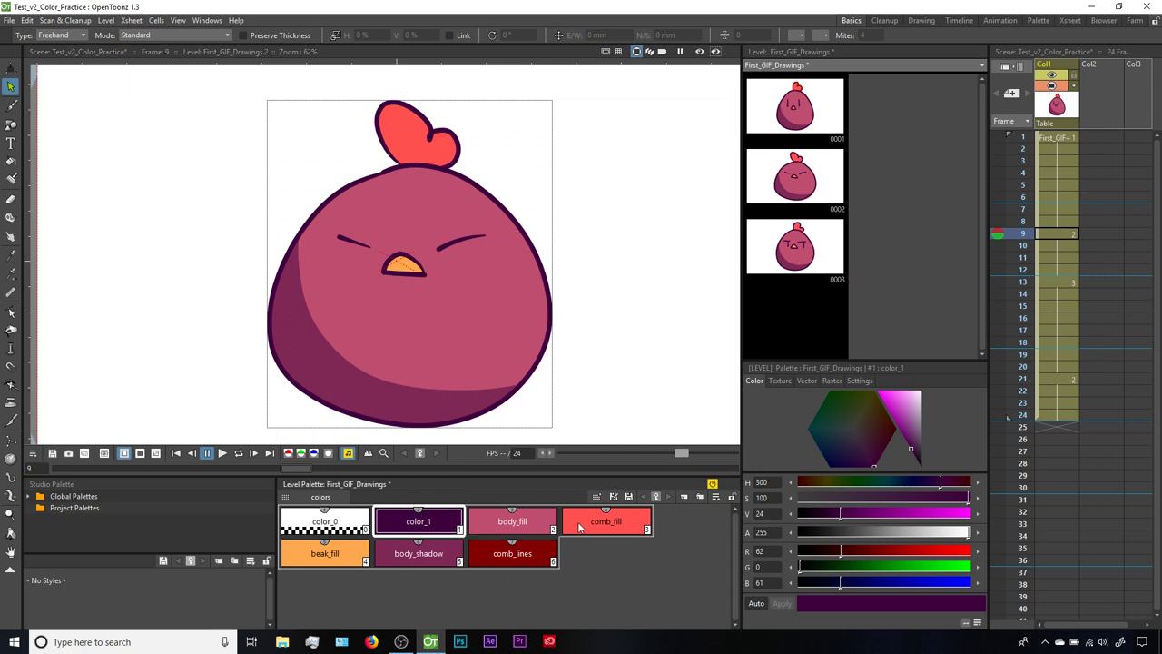
{"action": "left_click", "coordinate": [459, 165]}
{"action": "left_click", "coordinate": [491, 556]}
{"action": "key", "text": "."}
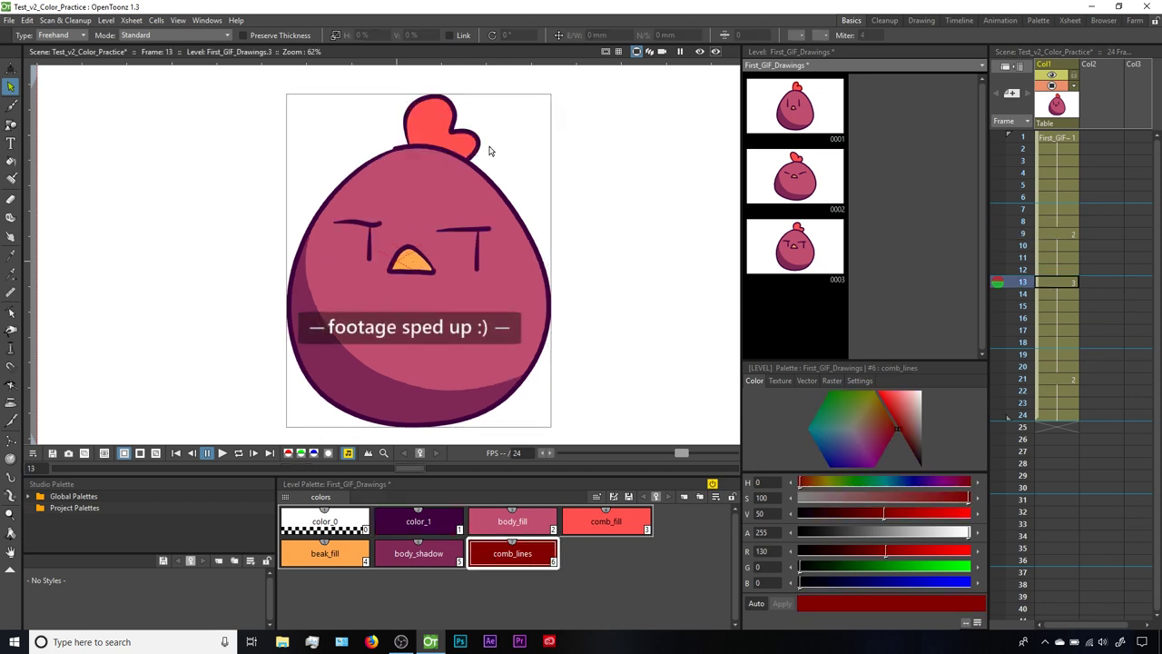
Step: Apply comb_lines to the comb outline of drawing 3 and play the animation in a loop
{"action": "left_click", "coordinate": [481, 156]}
{"action": "key", "text": "l"}
{"action": "key", "text": "p"}
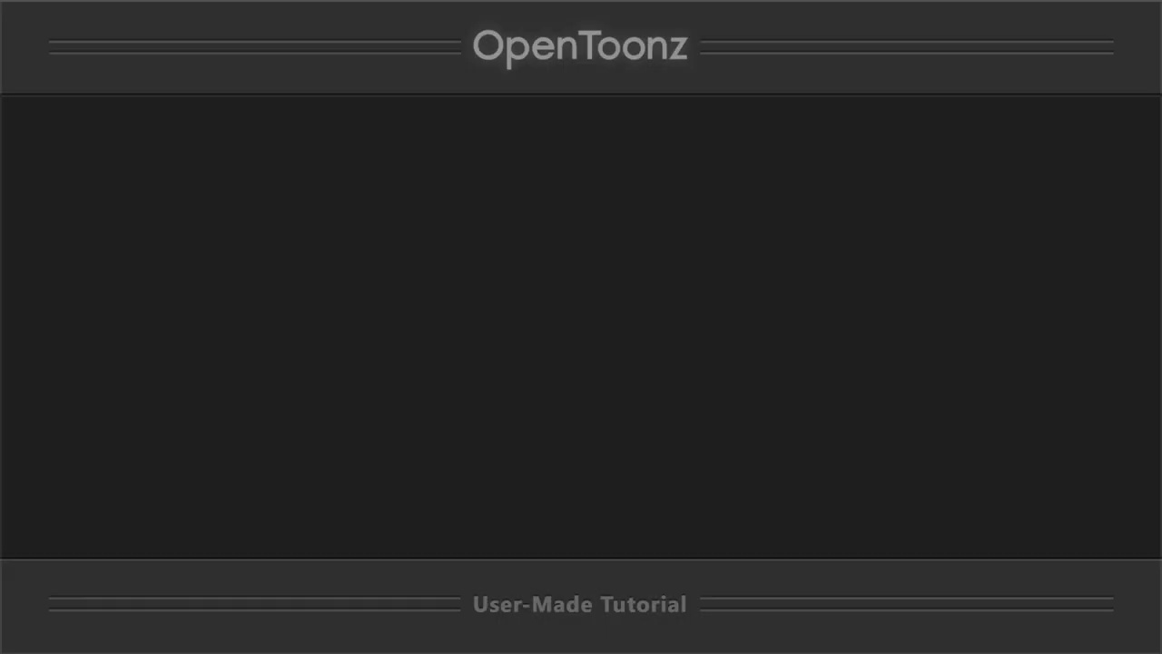
{"action": "left_click_drag", "start_coordinate": [389, 228], "coordinate": [397, 339]}
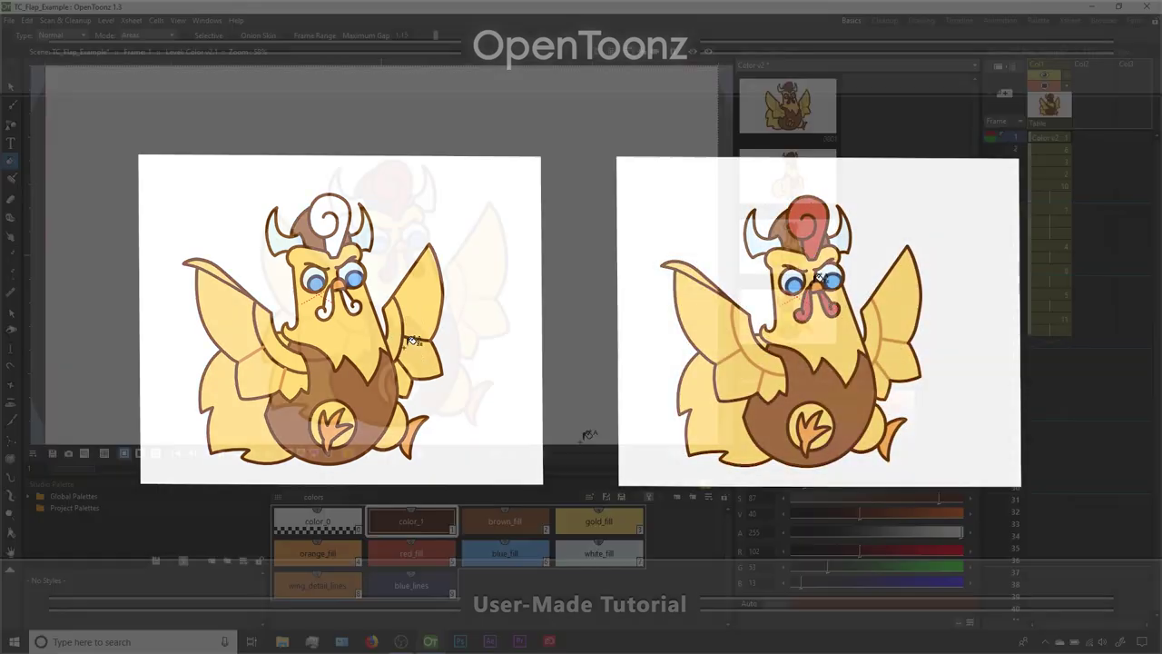
{"action": "key", "text": "space"}
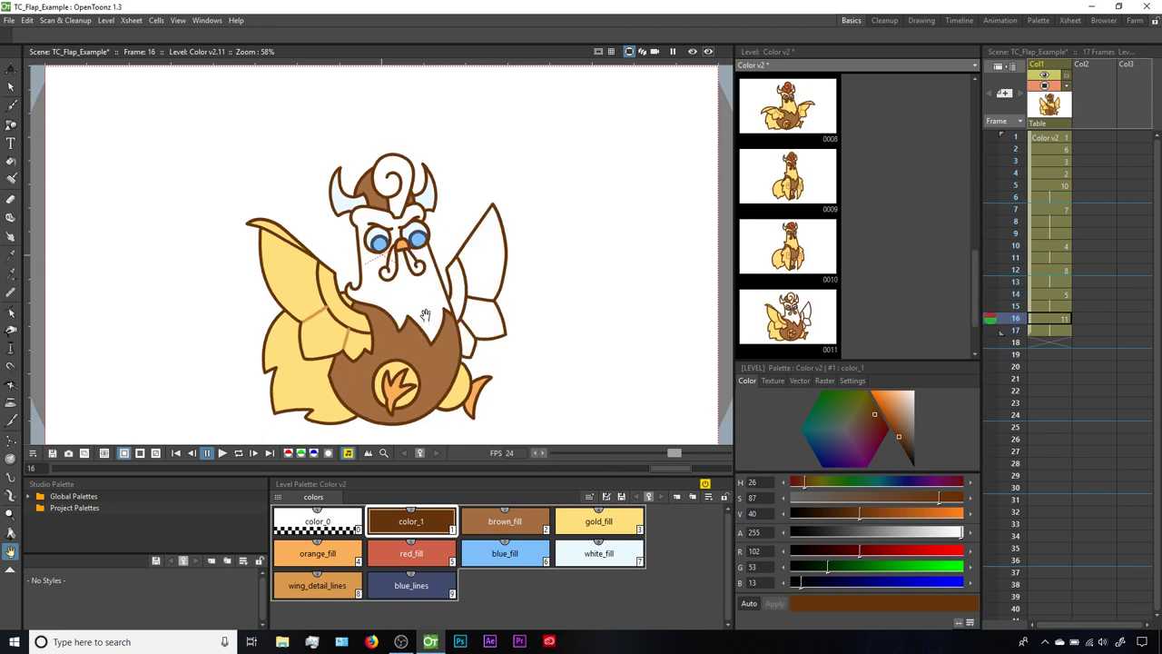
Step: Fill the head and neck of drawing 11 at frame 16 with gold_fill
{"action": "key", "text": "f"}
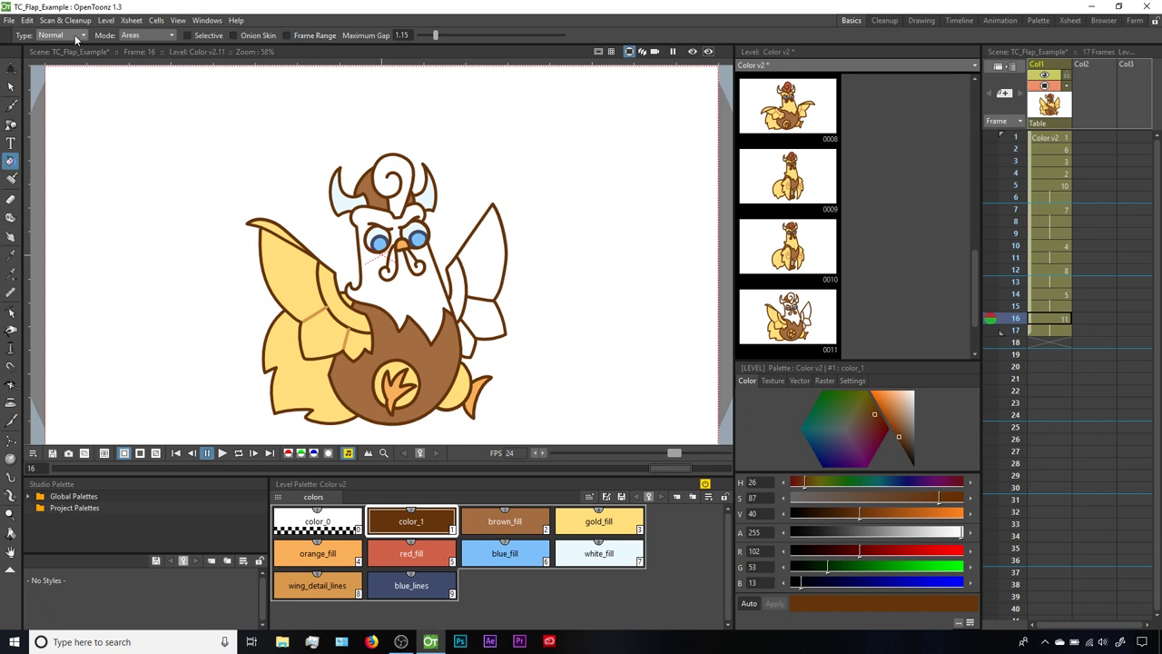
{"action": "left_click", "coordinate": [564, 527]}
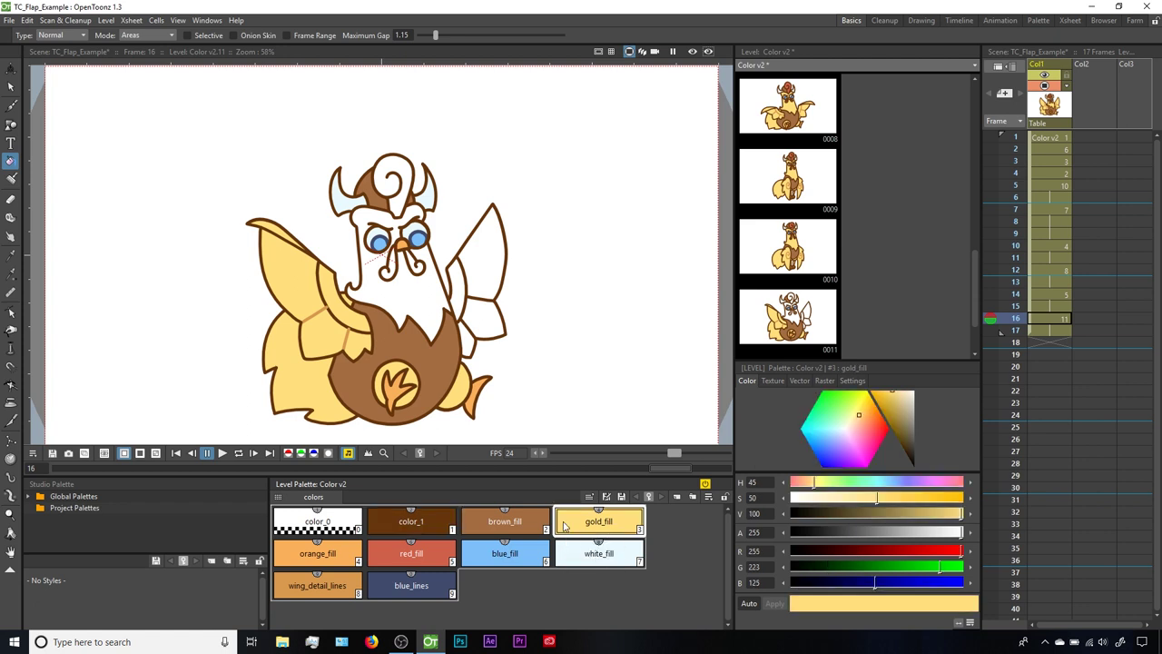
{"action": "left_click", "coordinate": [401, 290]}
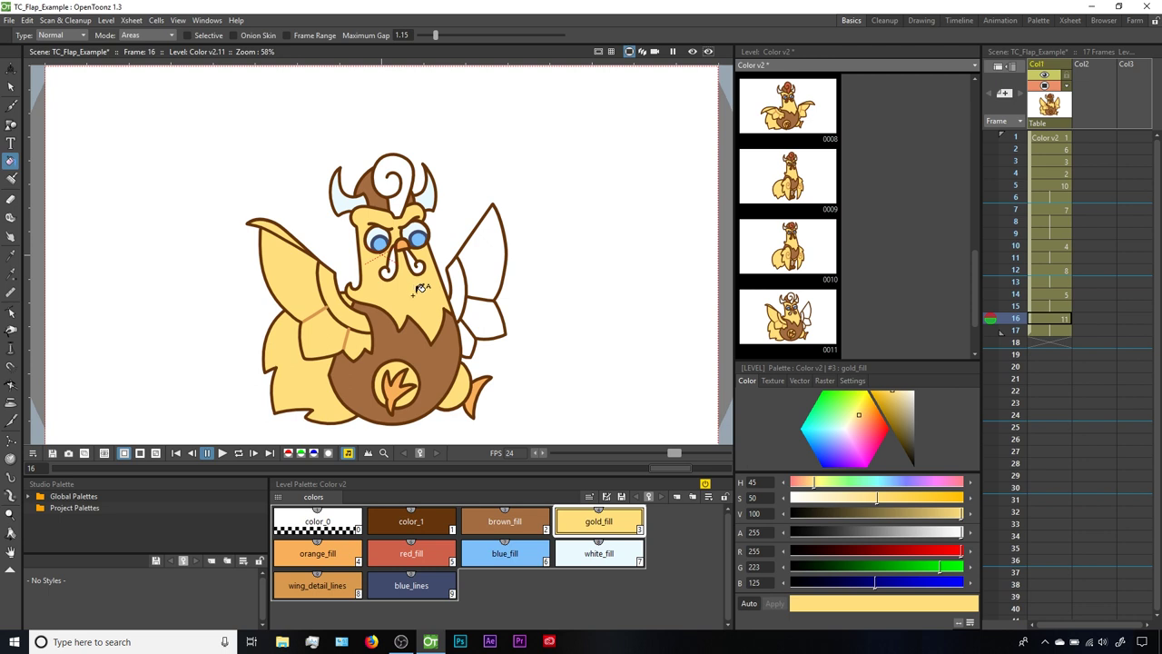
Step: Set the Fill tool's type to Rectangular
{"action": "left_click", "coordinate": [78, 36]}
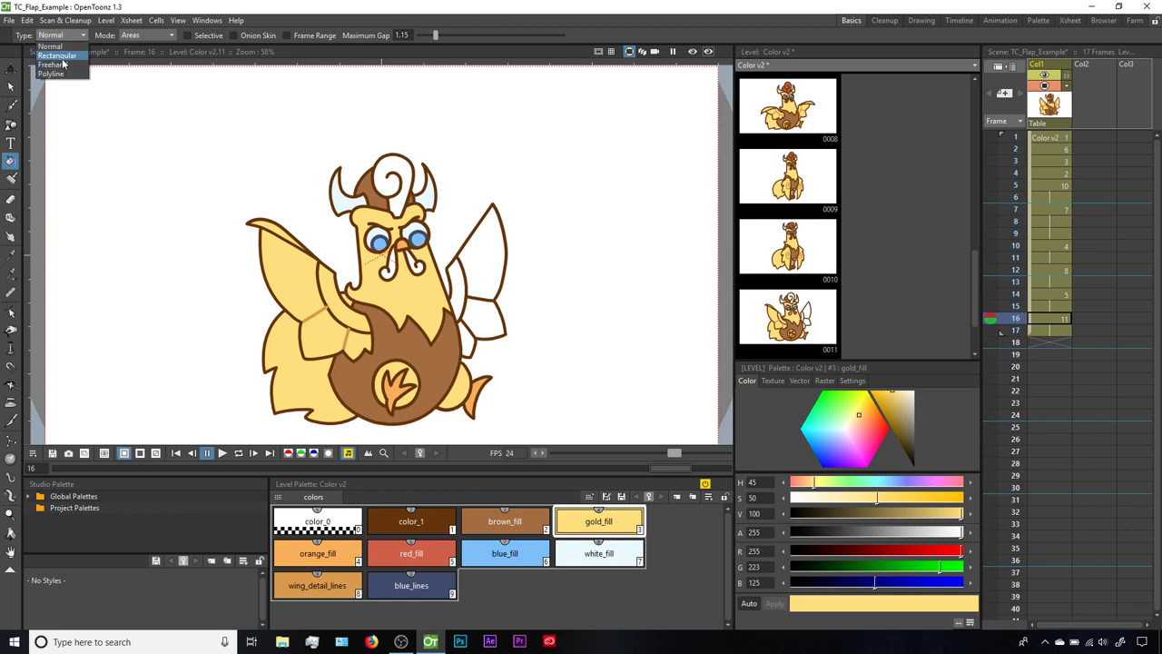
{"action": "left_click", "coordinate": [57, 55]}
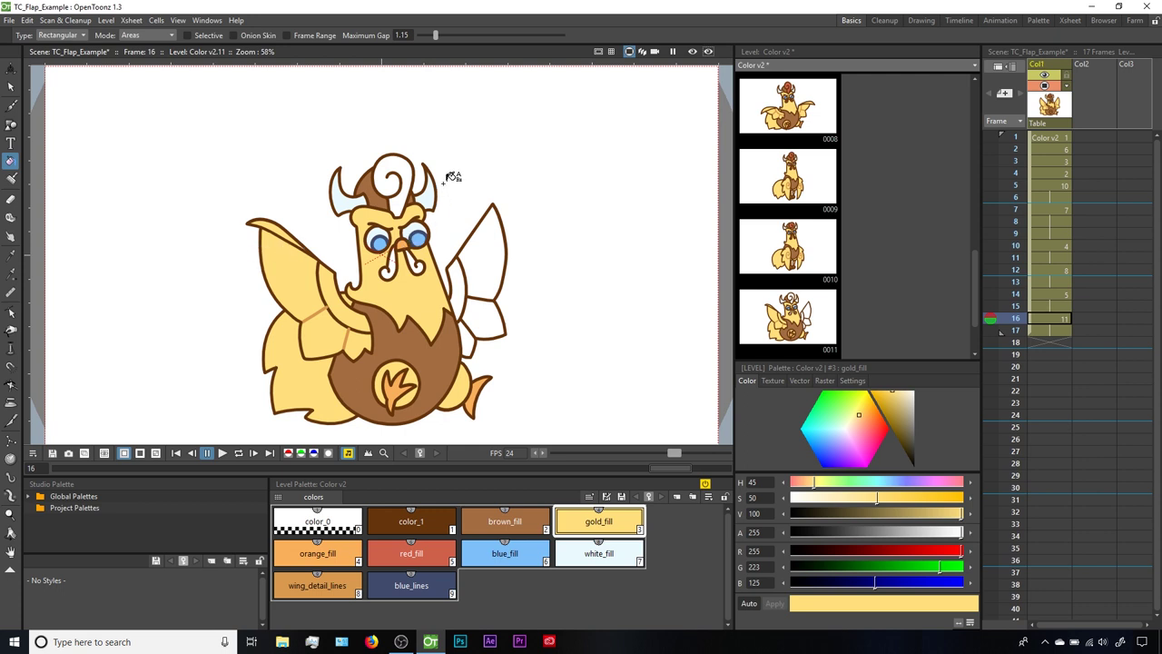
{"action": "left_click_drag", "start_coordinate": [442, 185], "coordinate": [526, 369]}
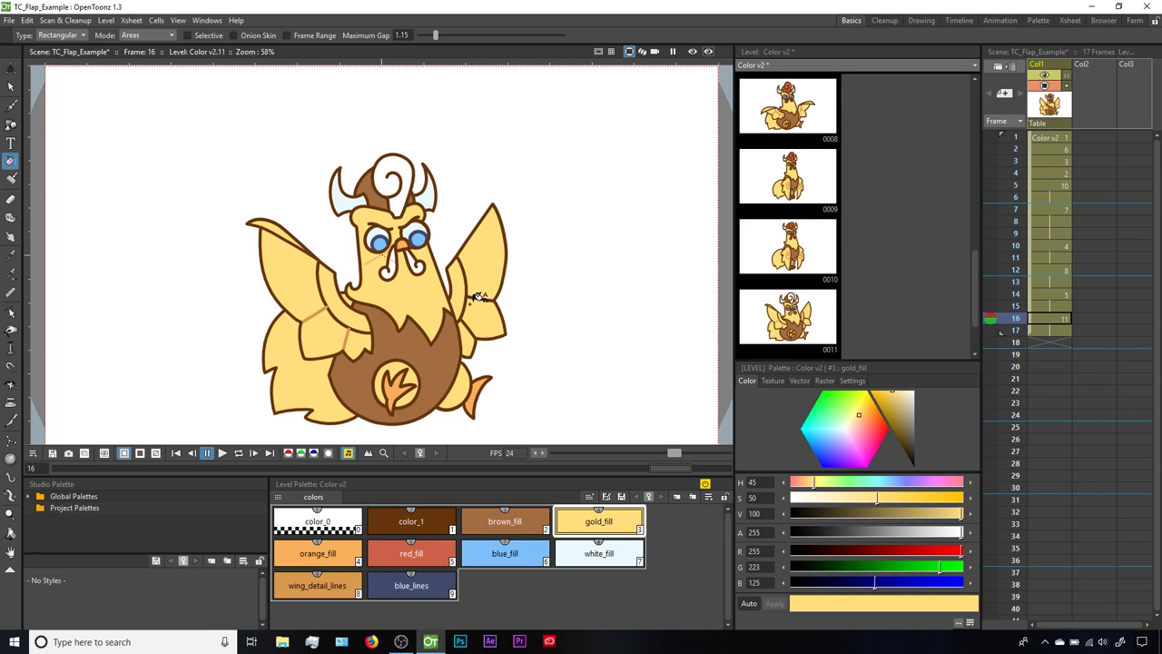
{"action": "key", "text": "ctrl+z"}
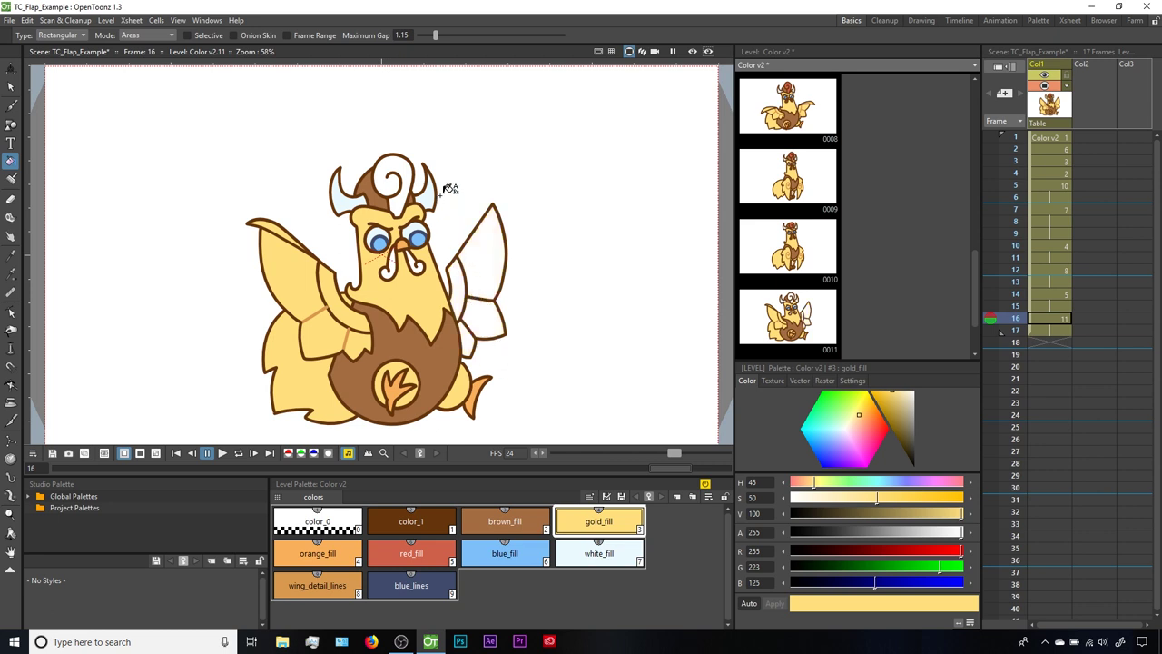
{"action": "left_click_drag", "start_coordinate": [442, 188], "coordinate": [524, 374]}
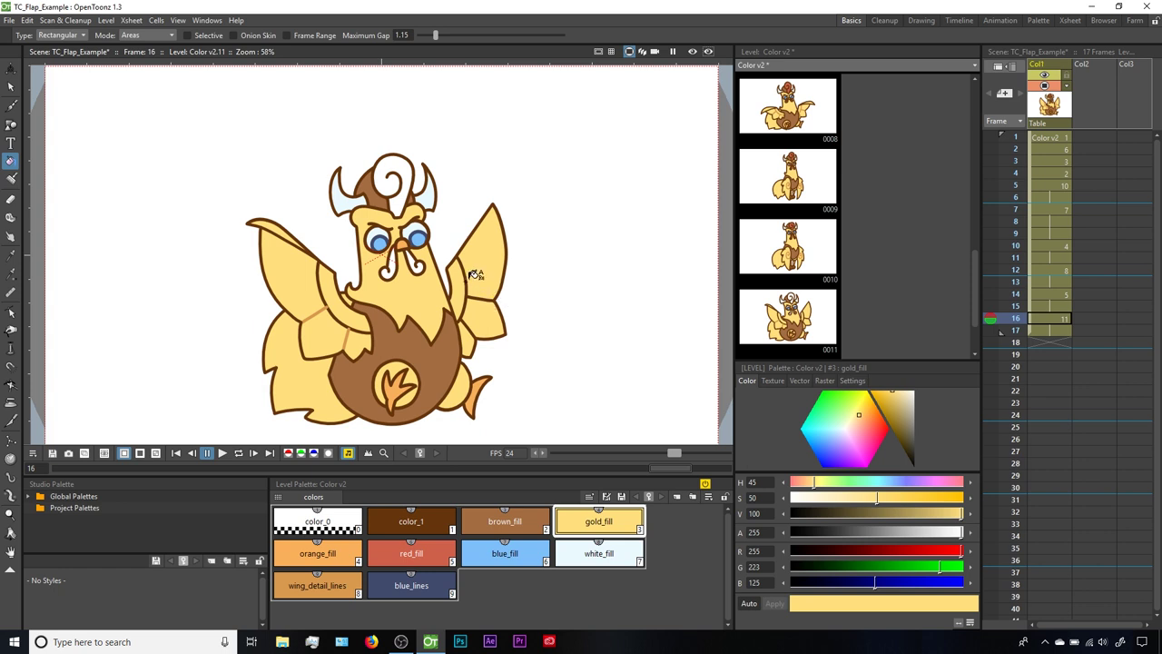
{"action": "key", "text": "ctrl+z"}
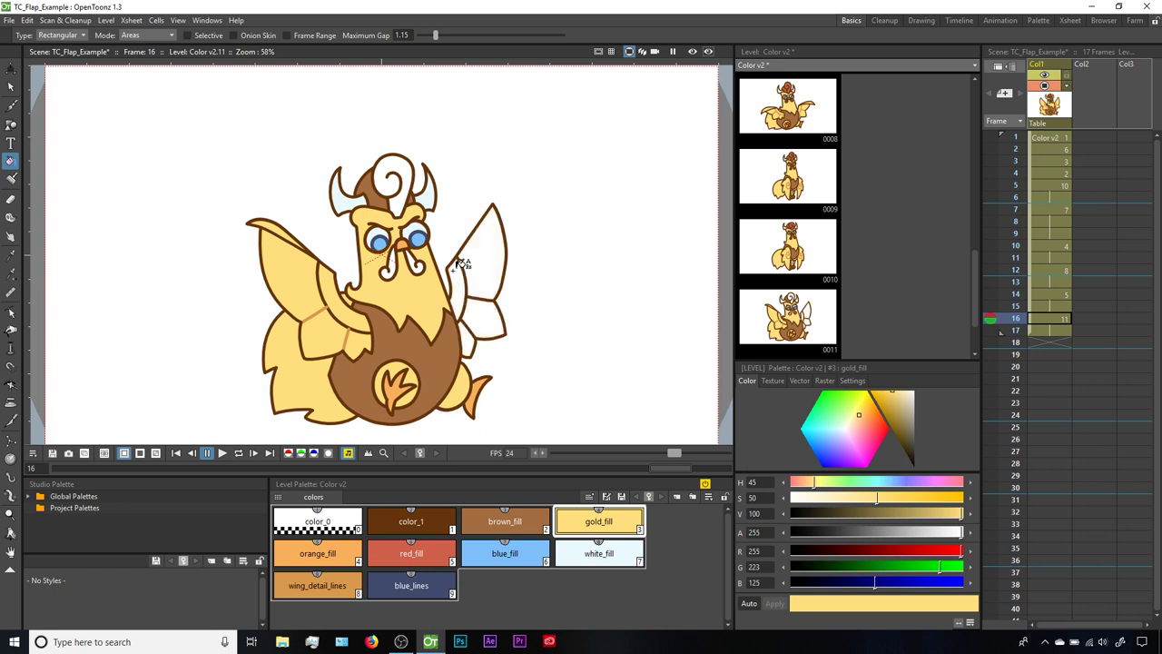
{"action": "left_click_drag", "start_coordinate": [454, 269], "coordinate": [467, 290]}
Step: Fill the whole unpainted wing right of the body with gold_fill using one enclosing rectangle, and return the fill type to Normal
{"action": "left_click_drag", "start_coordinate": [439, 197], "coordinate": [538, 373]}
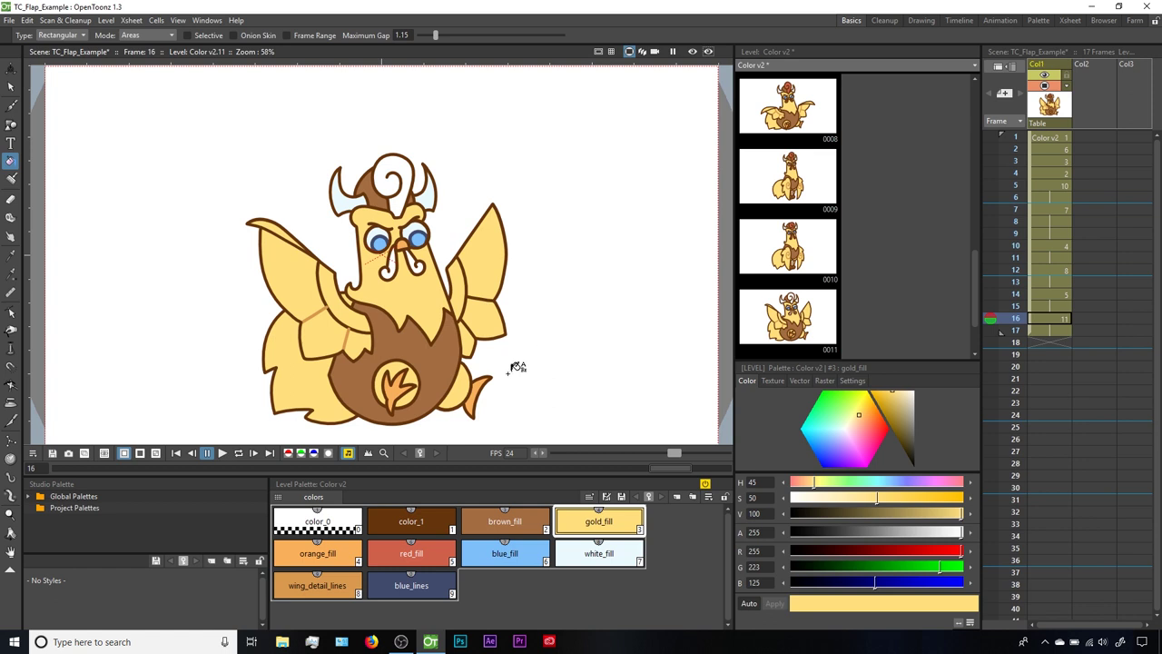
{"action": "left_click", "coordinate": [51, 36]}
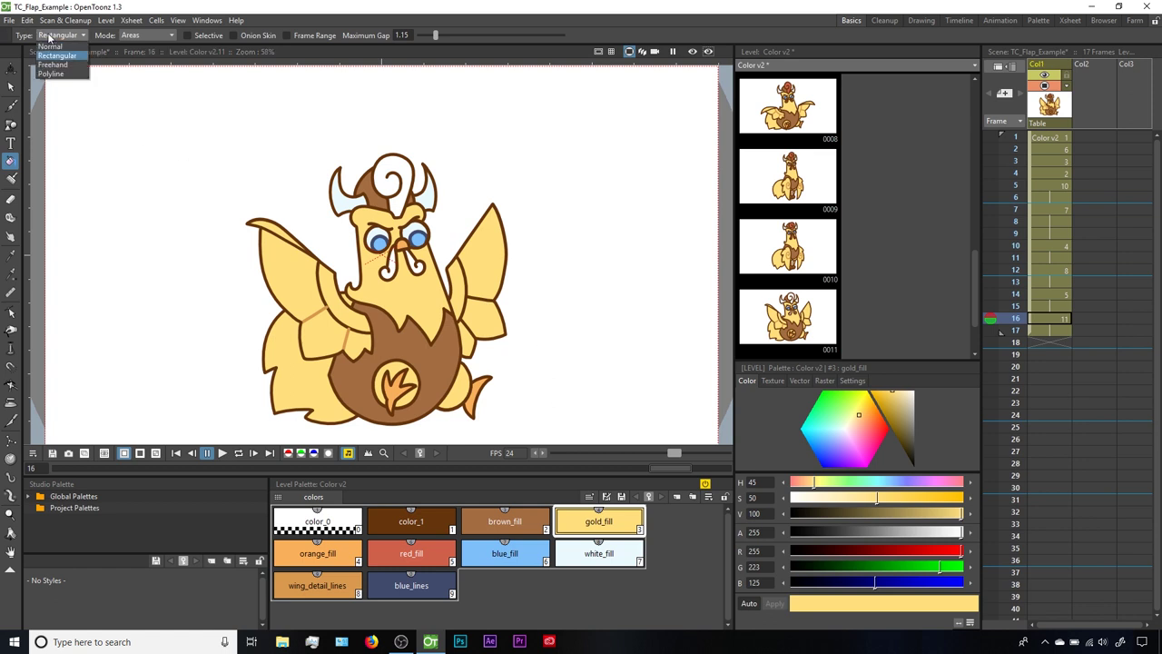
{"action": "left_click", "coordinate": [52, 47]}
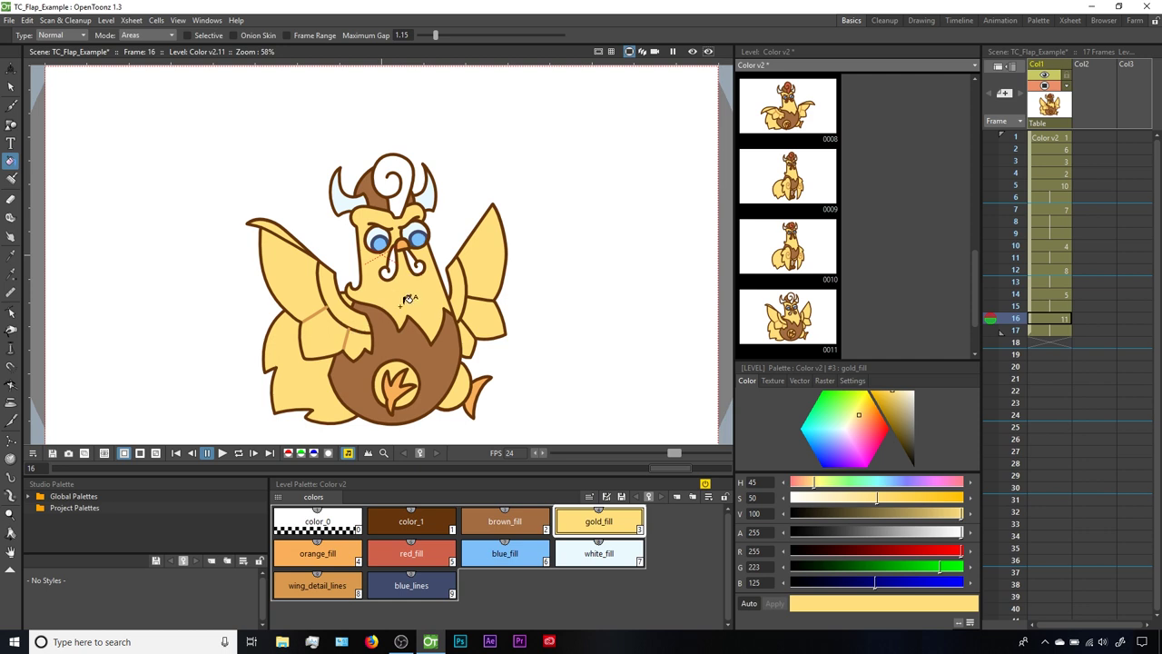
Step: Switch the fill mode to Lines and colour the curved detail line of the wing left of the body with wing_detail_lines
{"action": "left_click", "coordinate": [165, 37]}
{"action": "key", "text": "Up"}
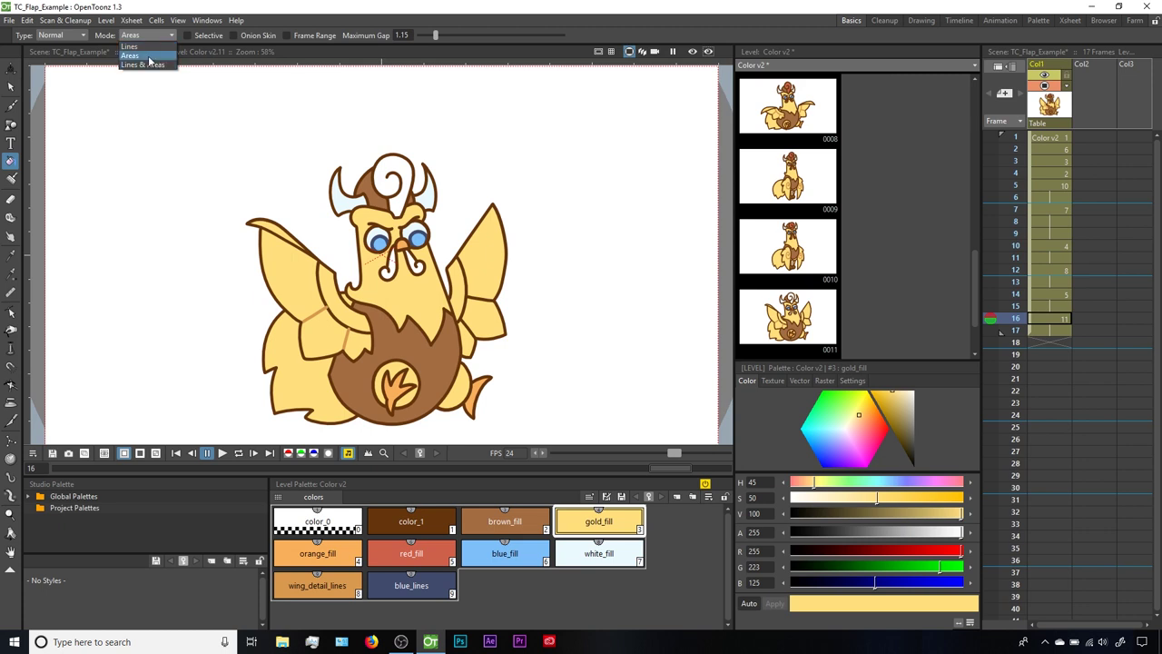
{"action": "left_click", "coordinate": [149, 47]}
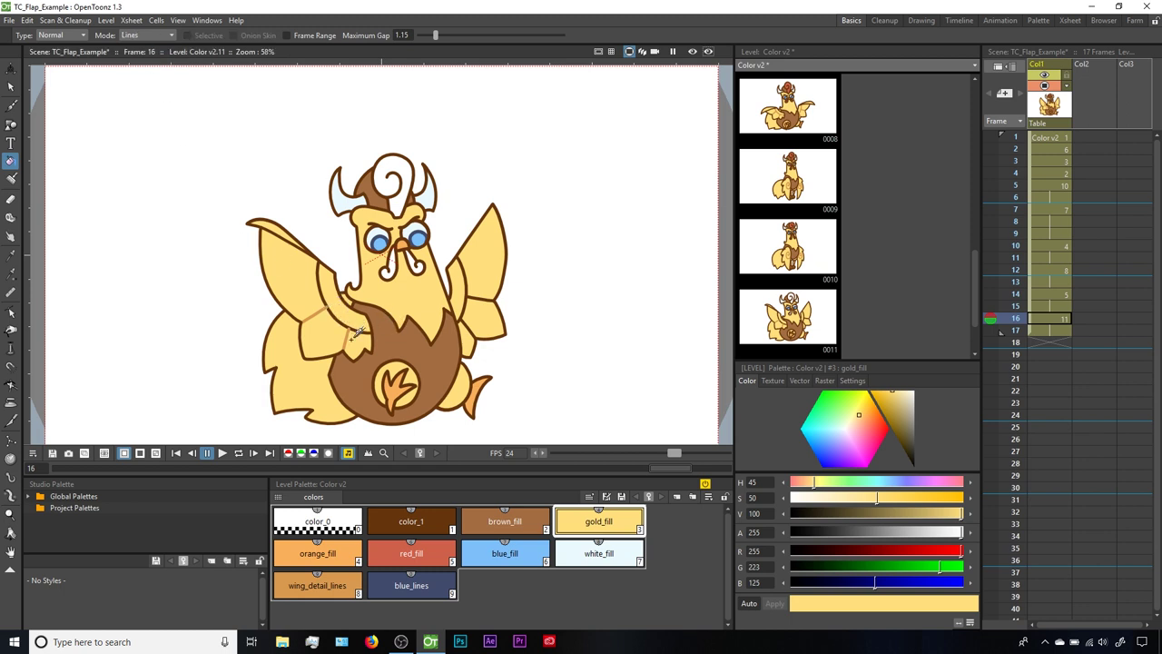
{"action": "left_click", "coordinate": [295, 592]}
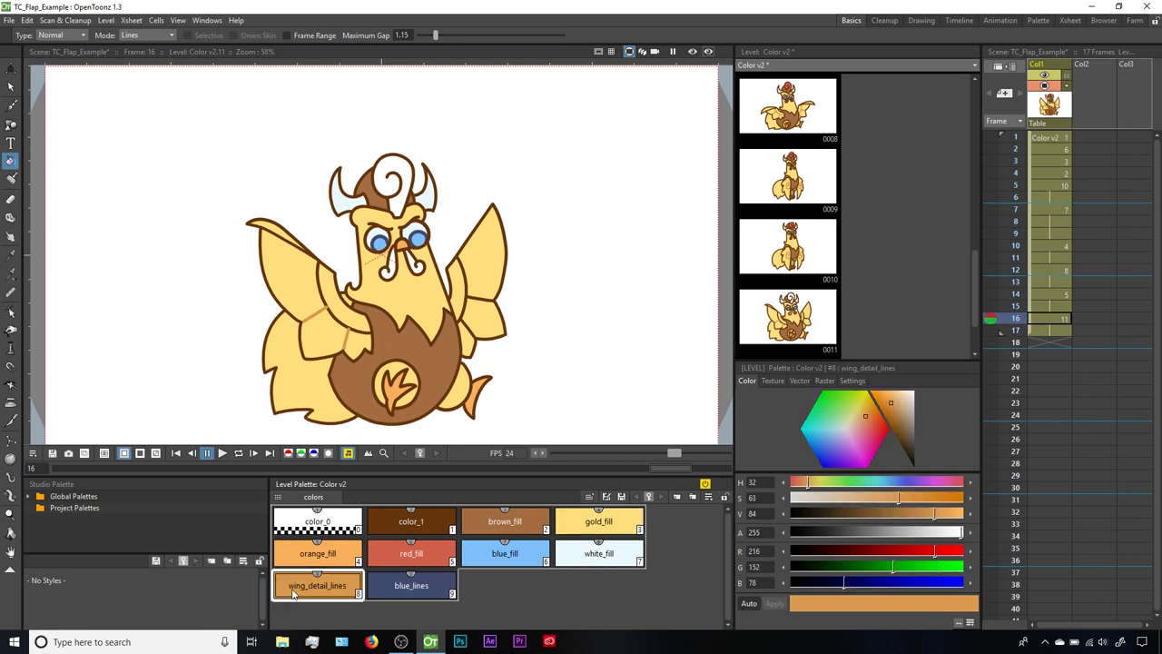
{"action": "left_click", "coordinate": [342, 311]}
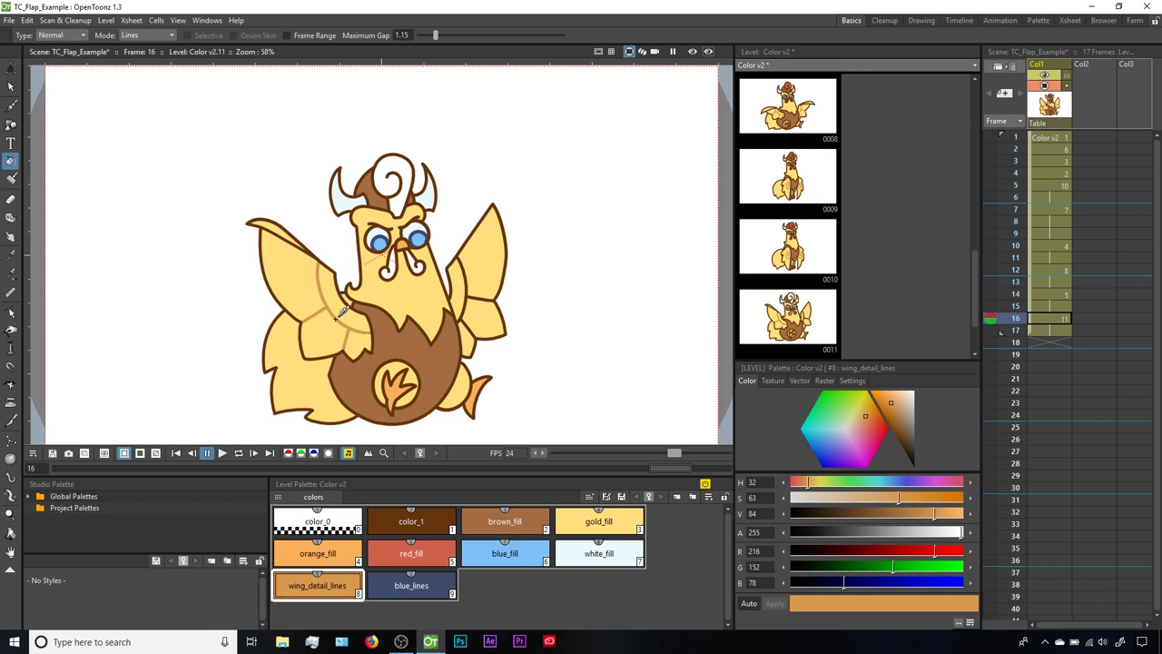
Step: Recolour the inner detail lines of the wing right of the body with wing_detail_lines using a Rectangular line fill
{"action": "left_click", "coordinate": [76, 37]}
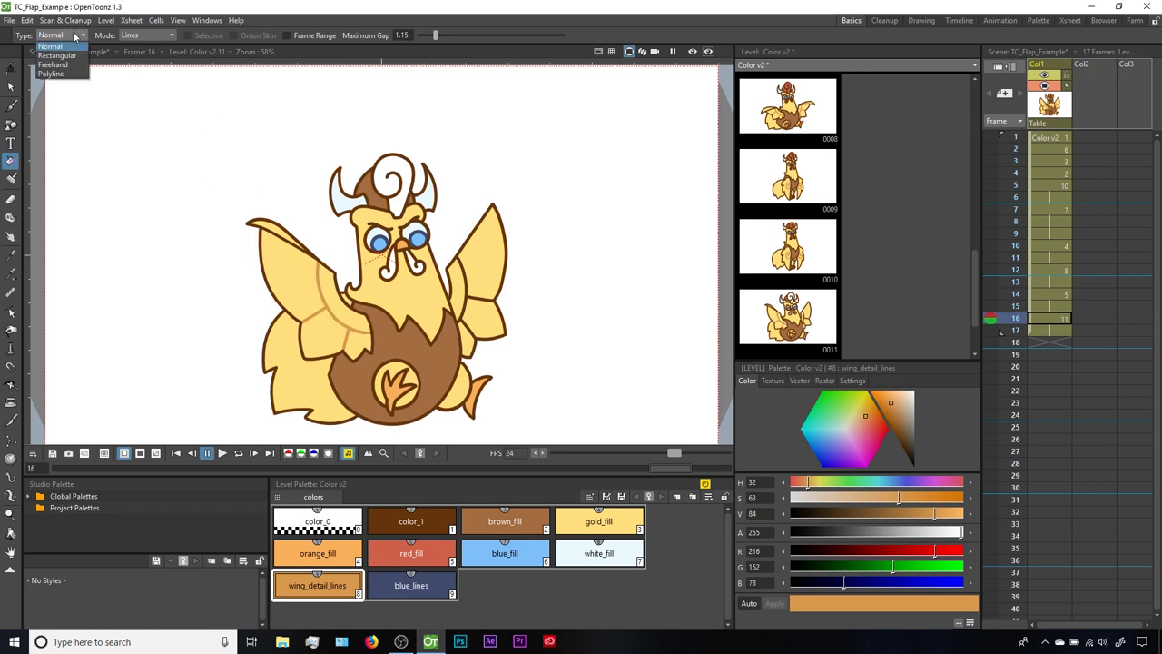
{"action": "left_click", "coordinate": [73, 56]}
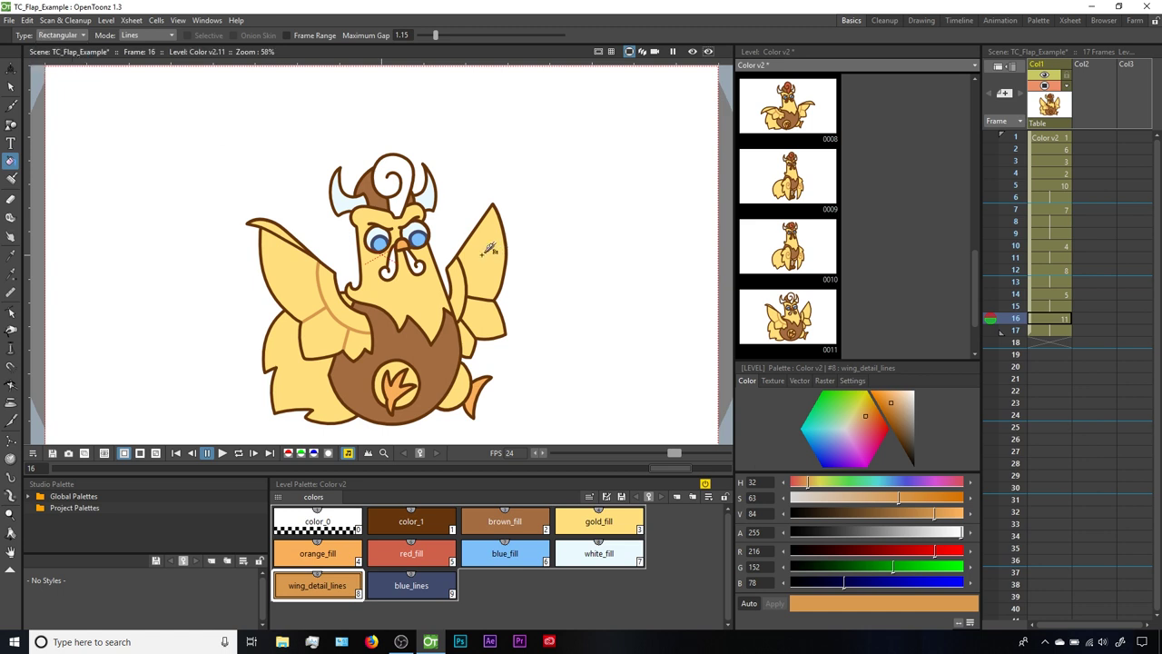
{"action": "left_click_drag", "start_coordinate": [461, 245], "coordinate": [513, 352]}
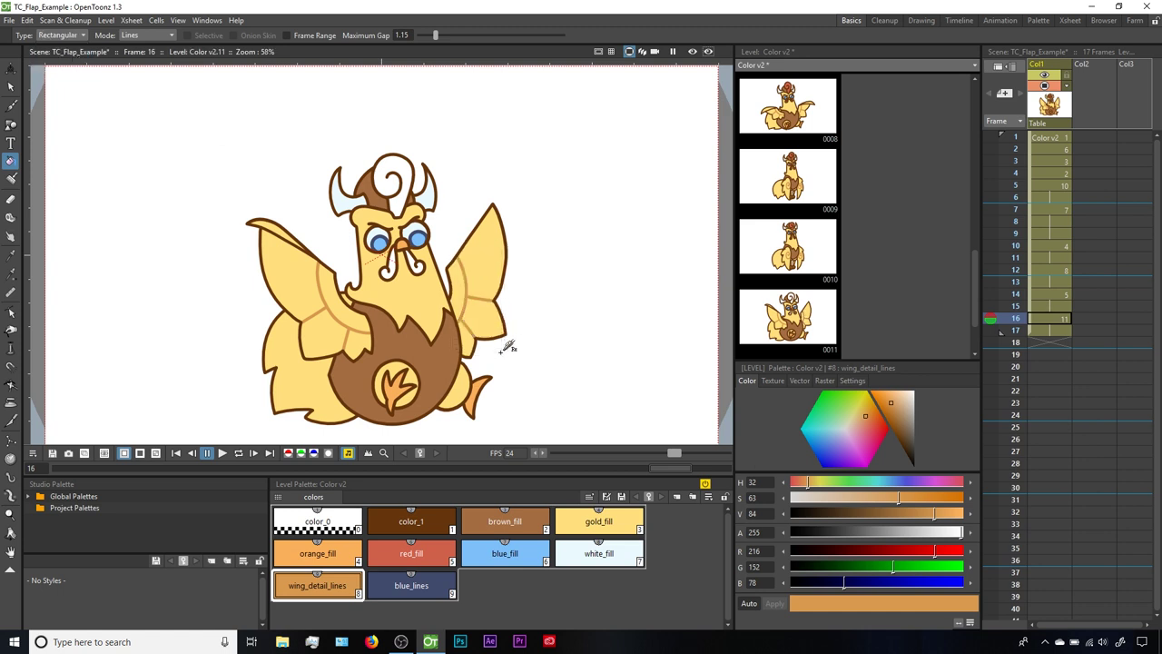
Step: Switch to Areas mode with Selective on and fill the unpainted comb and wattles with red_fill using a rectangle around the whole character
{"action": "left_click", "coordinate": [169, 37]}
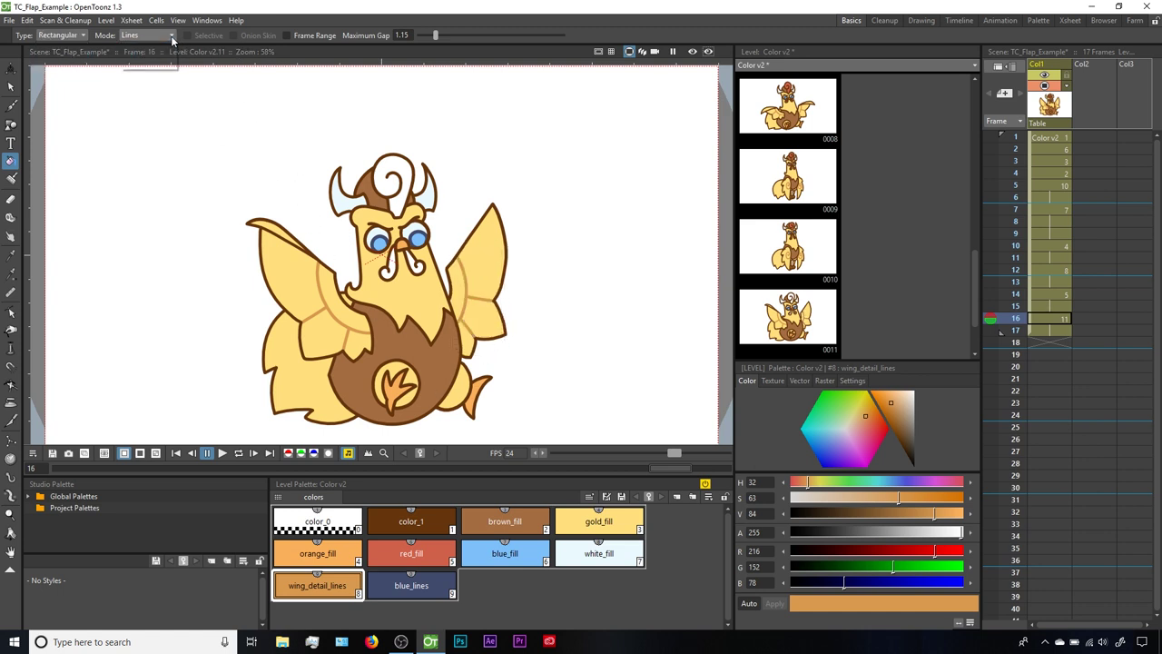
{"action": "left_click", "coordinate": [163, 58]}
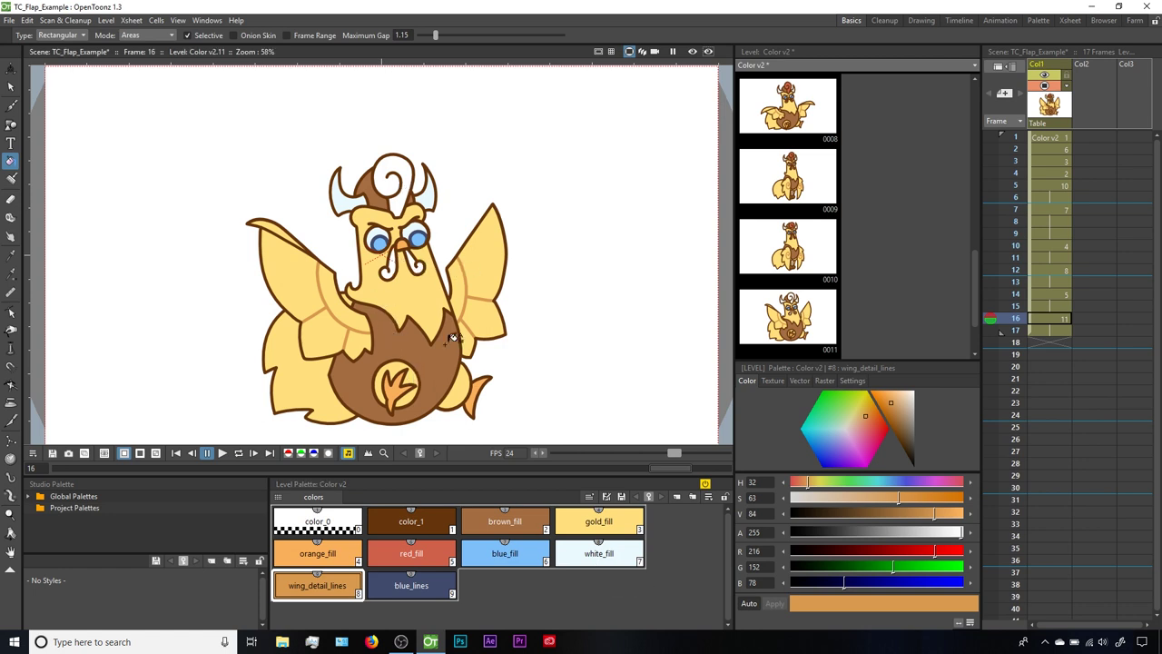
{"action": "left_click", "coordinate": [426, 554]}
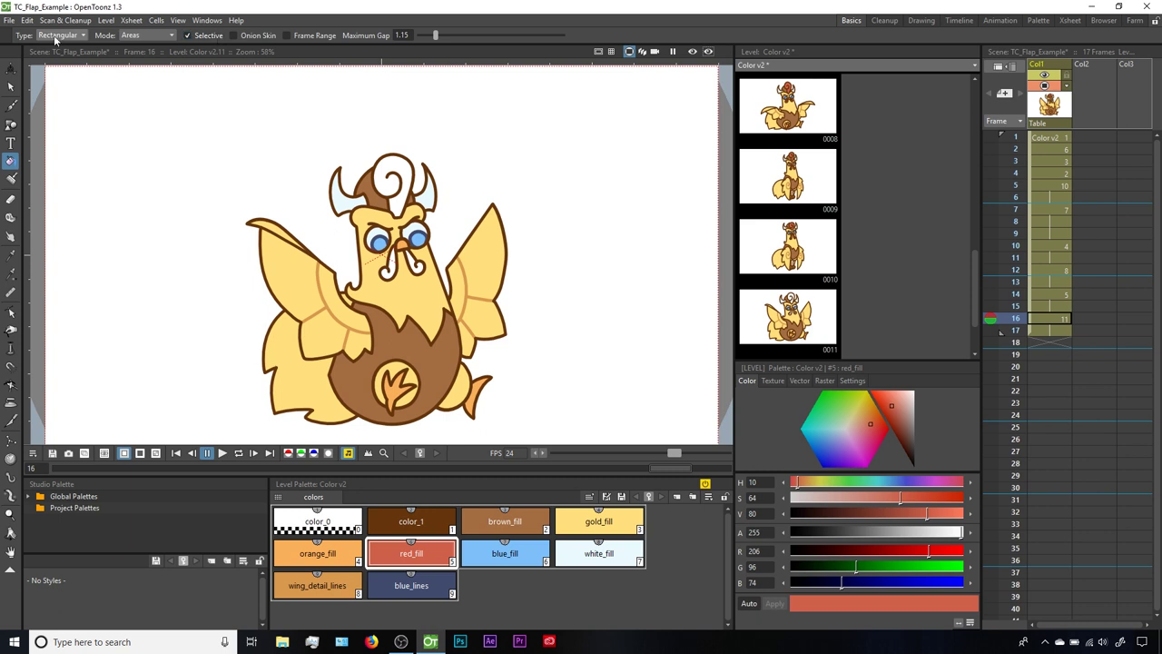
{"action": "left_click_drag", "start_coordinate": [224, 119], "coordinate": [553, 441]}
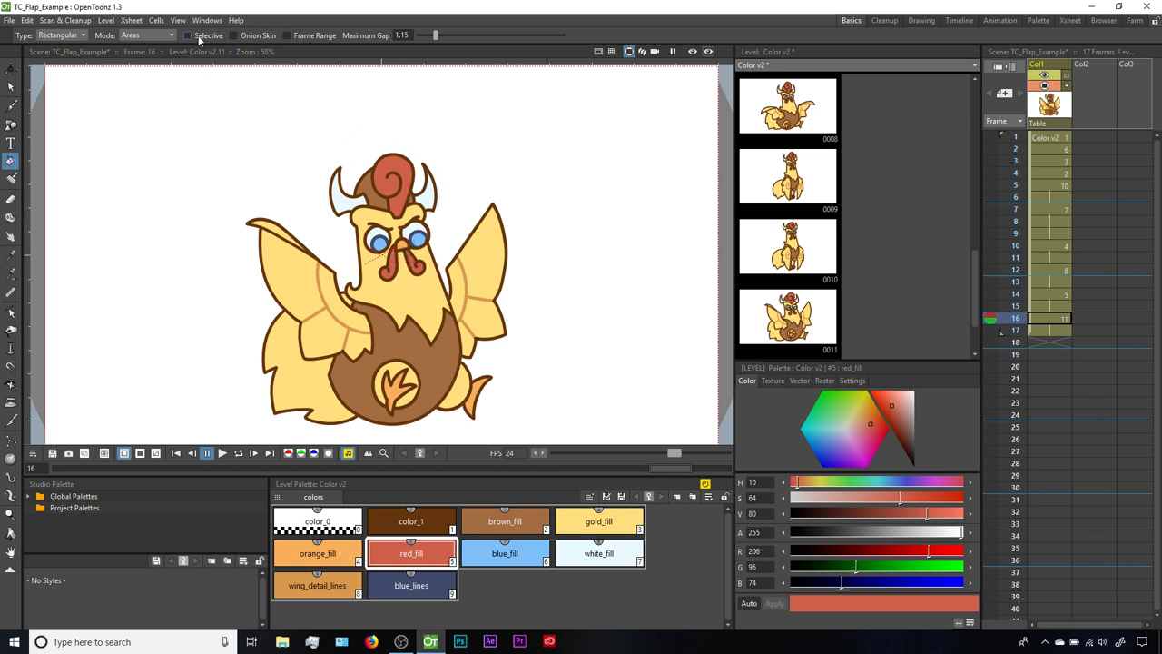
Step: Fill every area of the character with red_fill by rectangle with Selective off, and undo that fill
{"action": "left_click_drag", "start_coordinate": [215, 121], "coordinate": [563, 440]}
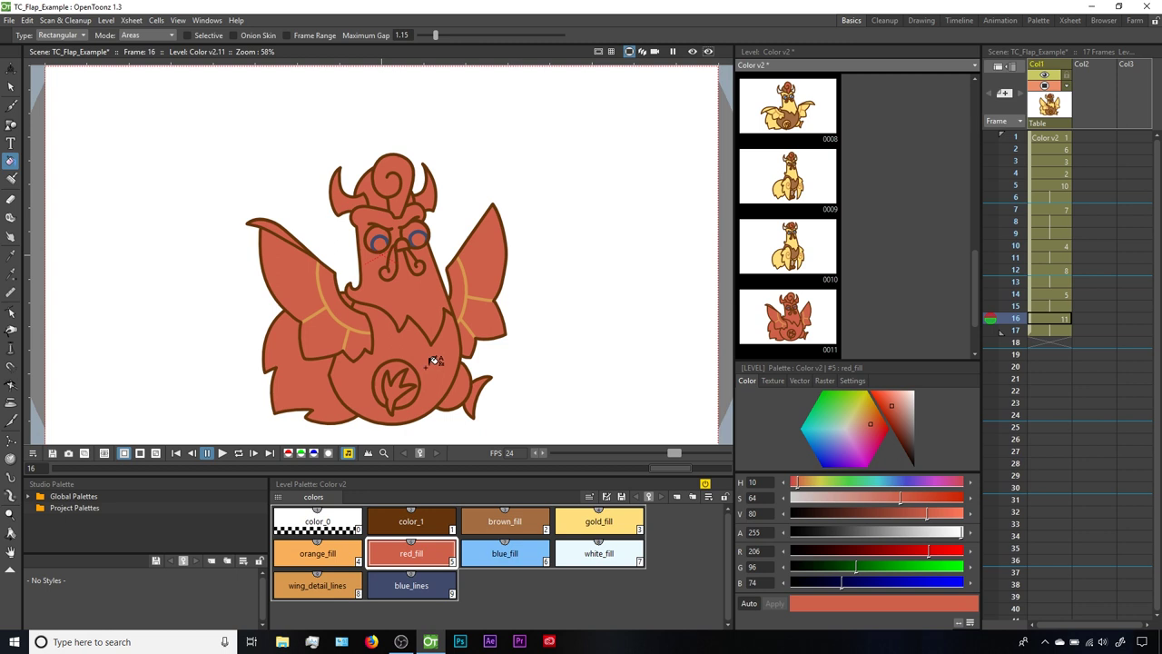
{"action": "key", "text": "ctrl+z"}
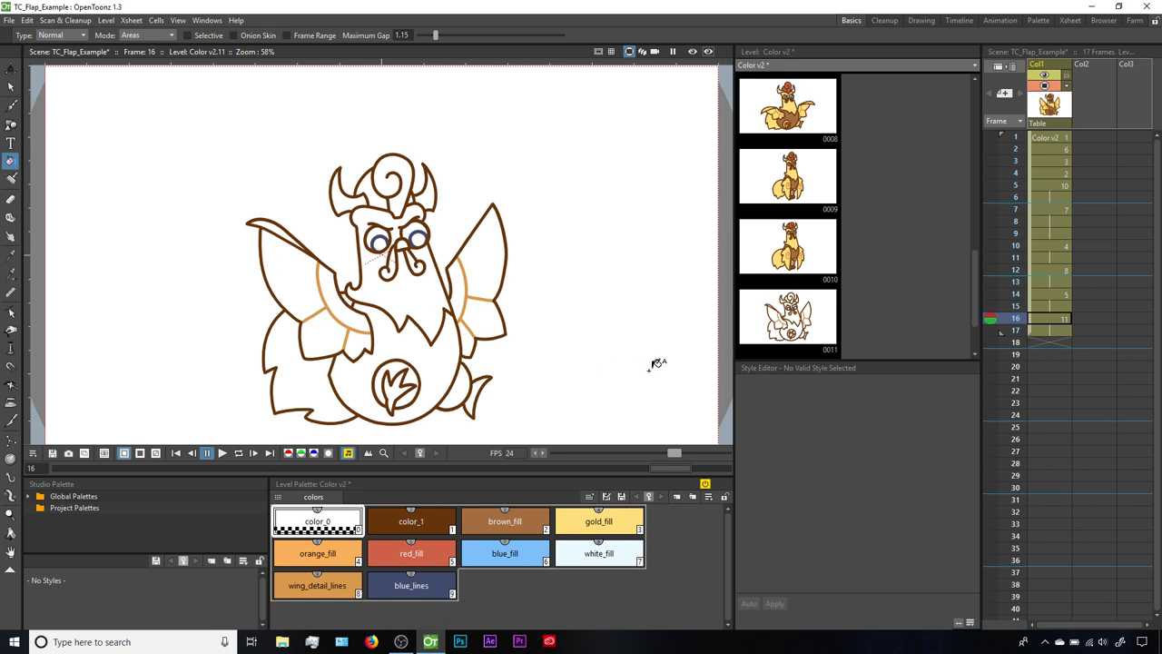
Step: Show the frame 10 drawing as a fixed onion skin behind frame 16 and enable the Fill tool's Onion Skin option
{"action": "left_click", "coordinate": [991, 247]}
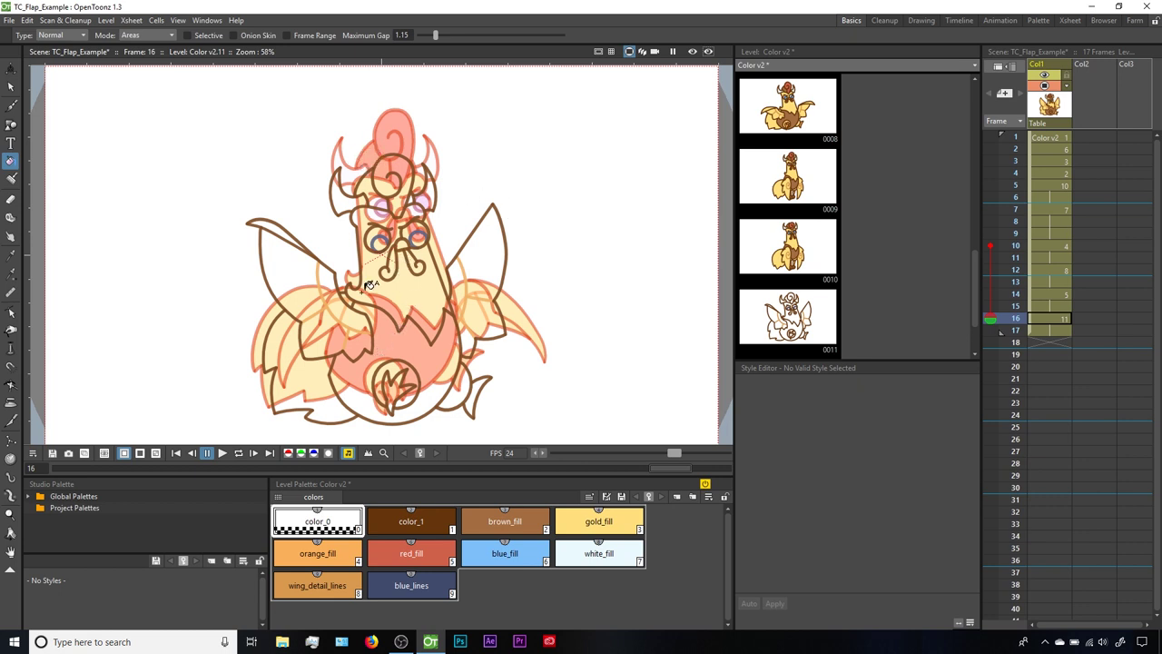
{"action": "left_click", "coordinate": [251, 35]}
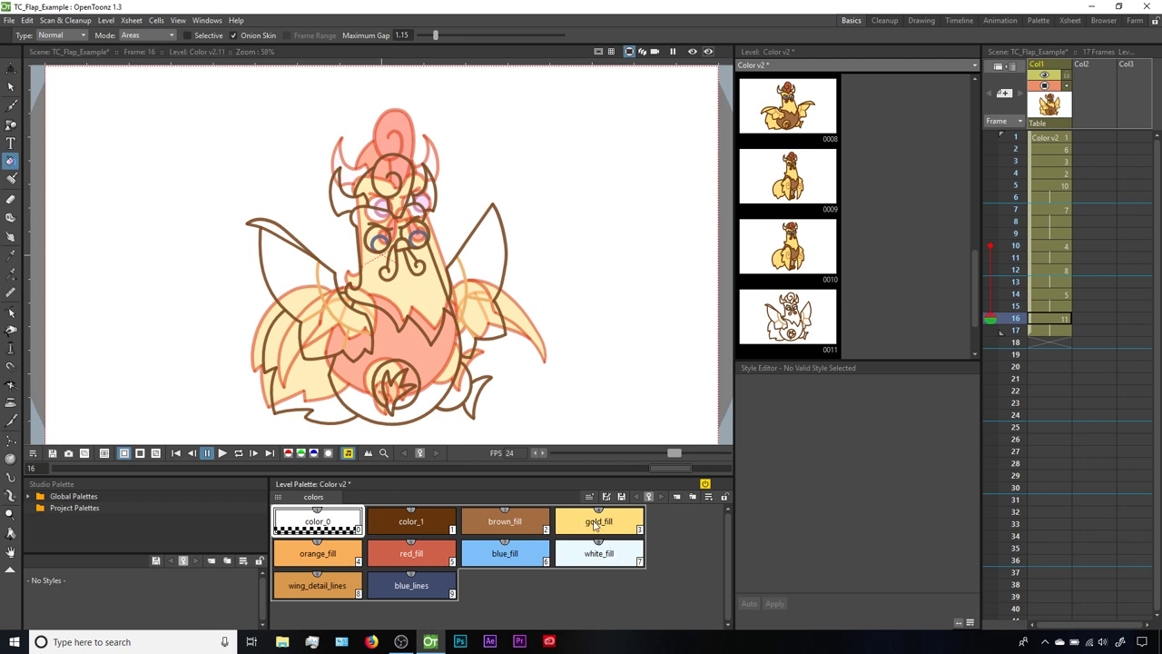
Step: Fill the head and neck, the wing left of the body, the tail feathers and the belly emblem's circle with gold_fill
{"action": "left_click", "coordinate": [408, 277]}
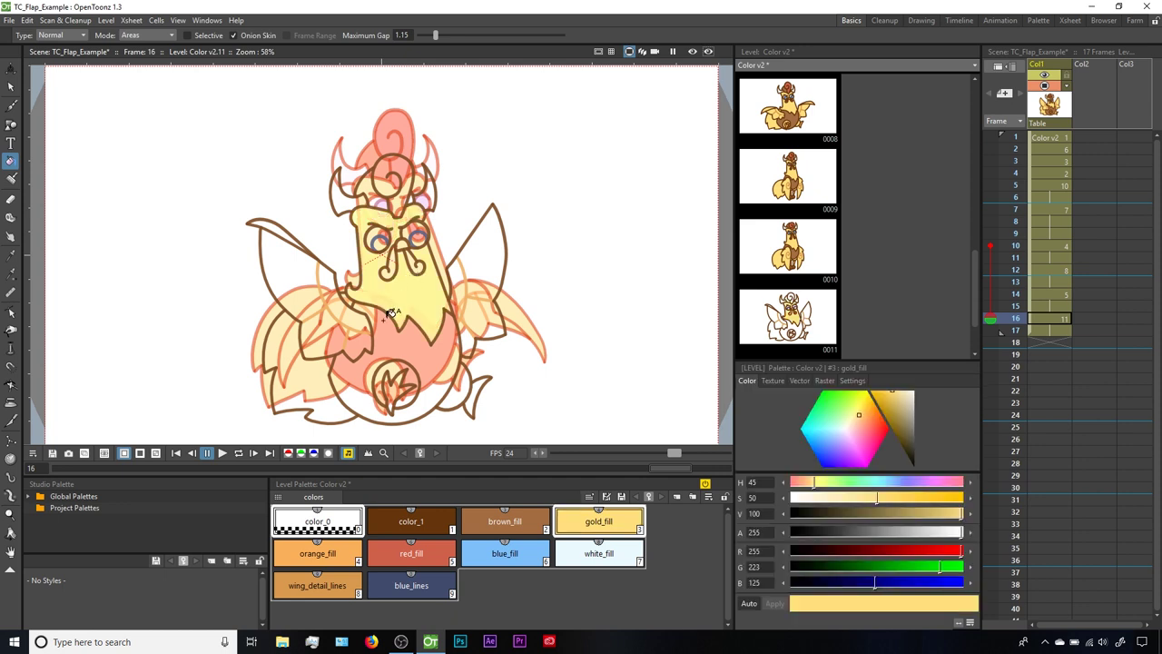
{"action": "left_click", "coordinate": [301, 295]}
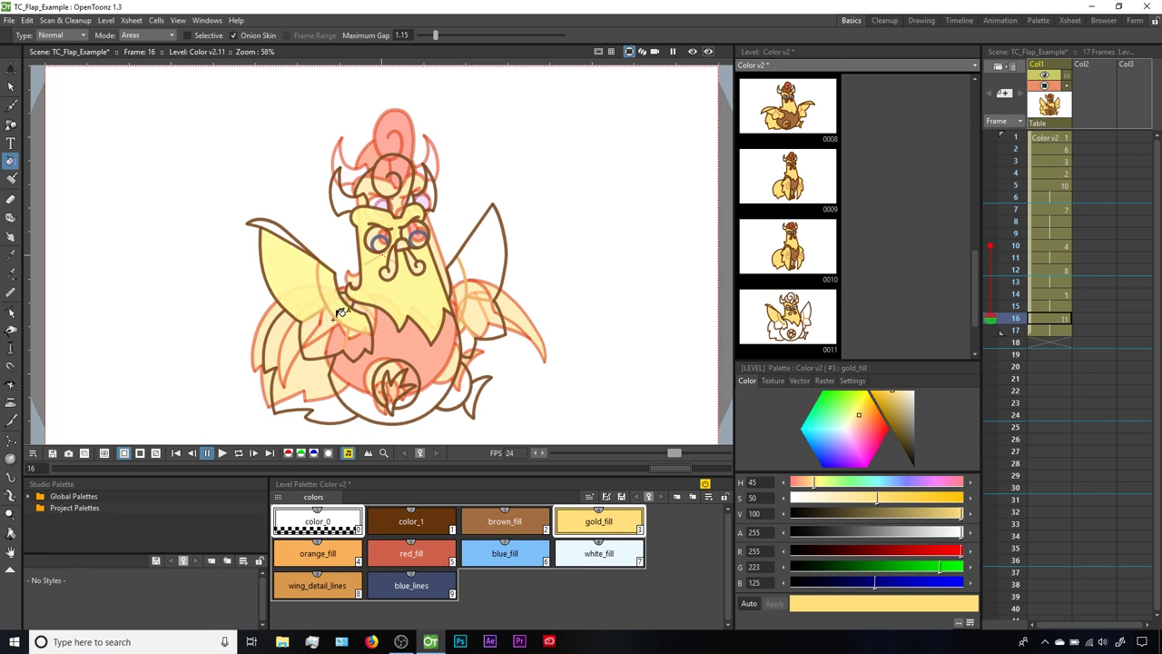
{"action": "left_click", "coordinate": [306, 343]}
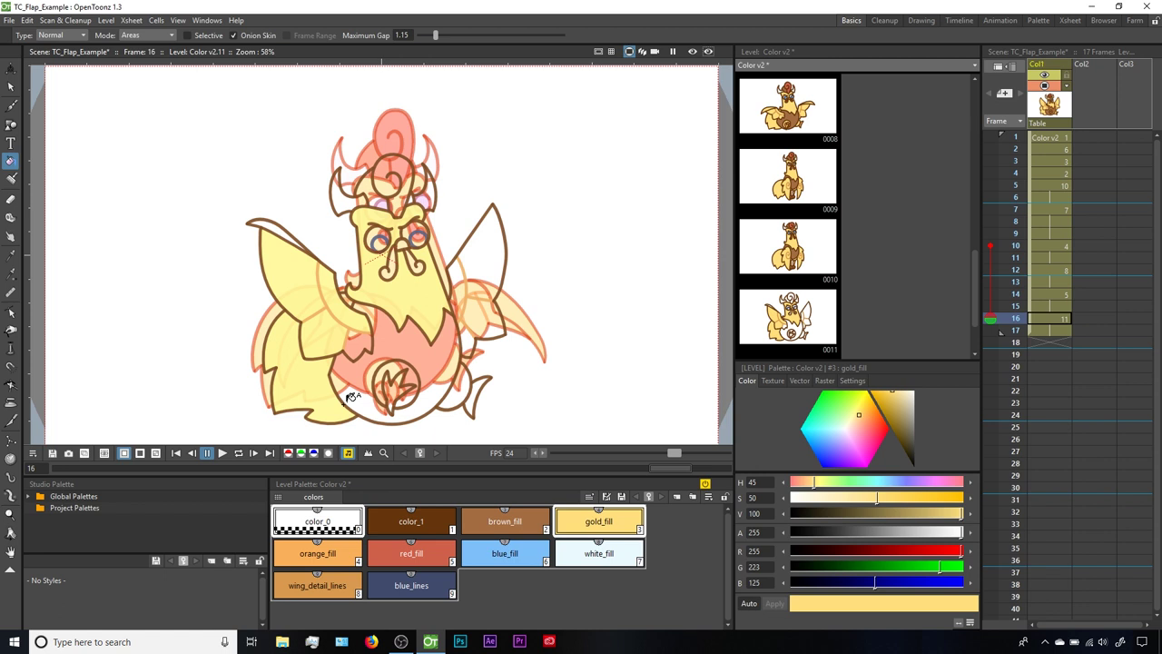
{"action": "left_click", "coordinate": [397, 362]}
Step: Fill the belly with brown_fill and the unpainted parts of the wing right of the body with gold_fill
{"action": "key", "text": "2"}
{"action": "left_click", "coordinate": [414, 336]}
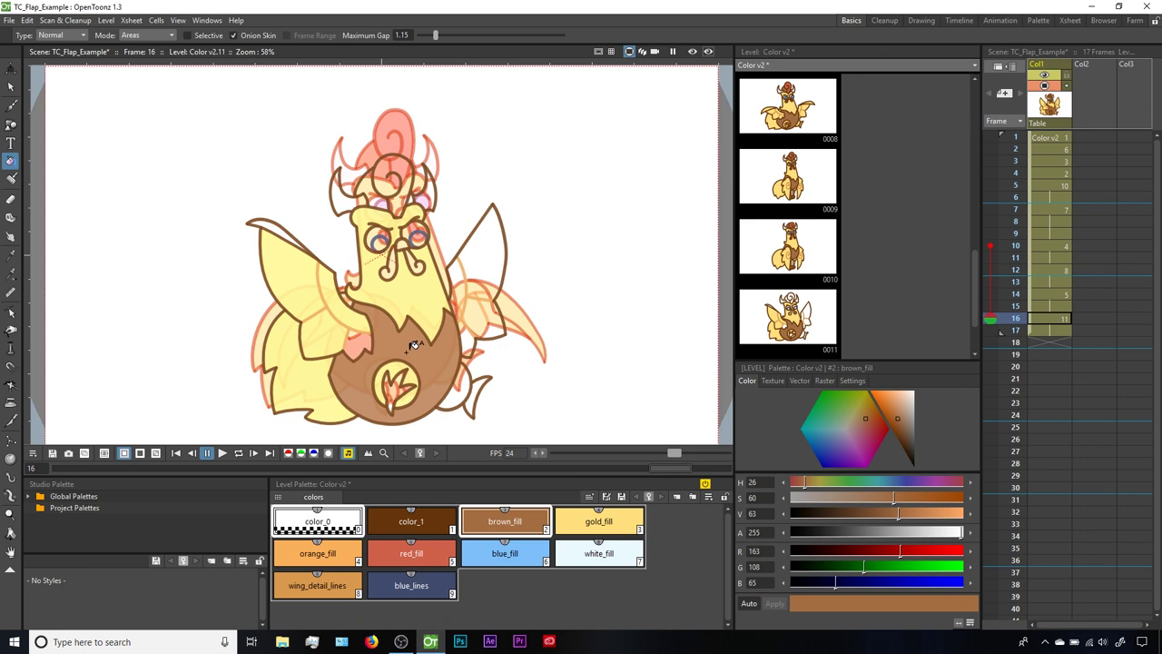
{"action": "key", "text": "3"}
{"action": "left_click", "coordinate": [486, 322]}
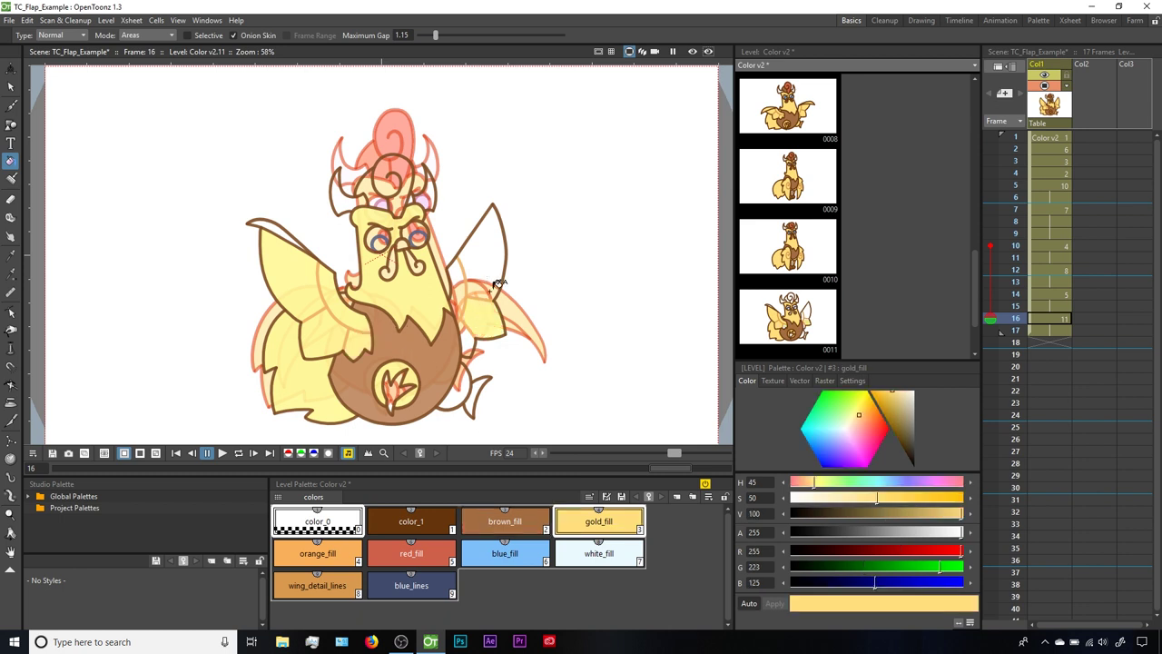
{"action": "left_click", "coordinate": [495, 283]}
{"action": "key", "text": "4"}
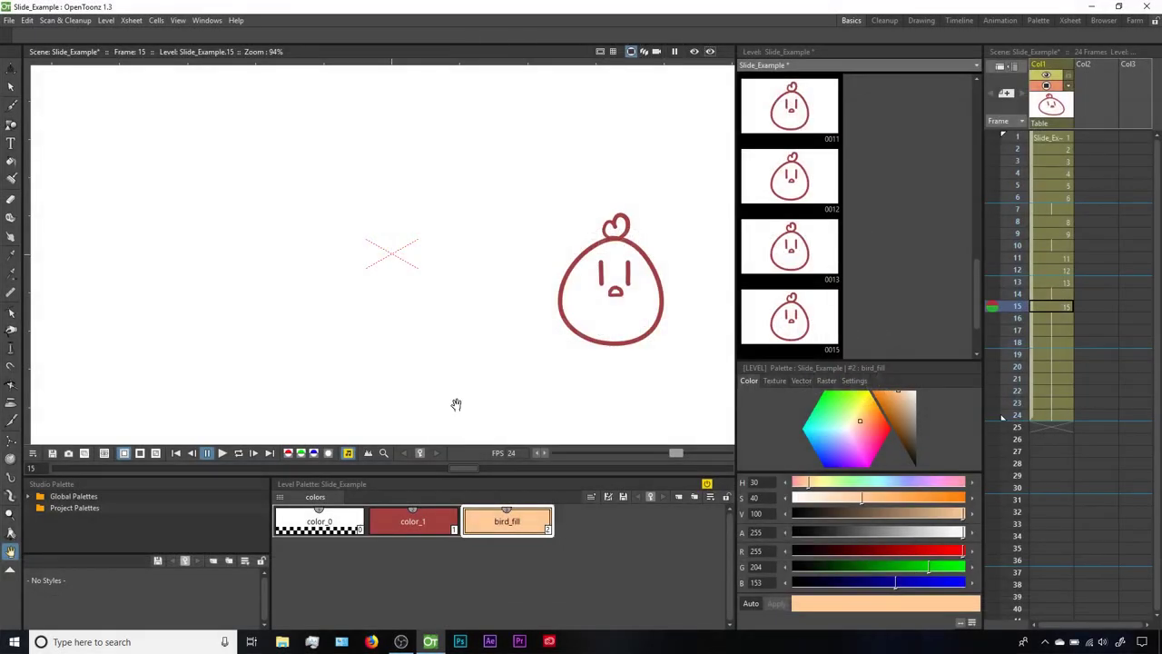
Step: Play the uncoloured chick's slide animation in Slide_Example as a loop, stop it and return to frame 1
{"action": "key", "text": "l"}
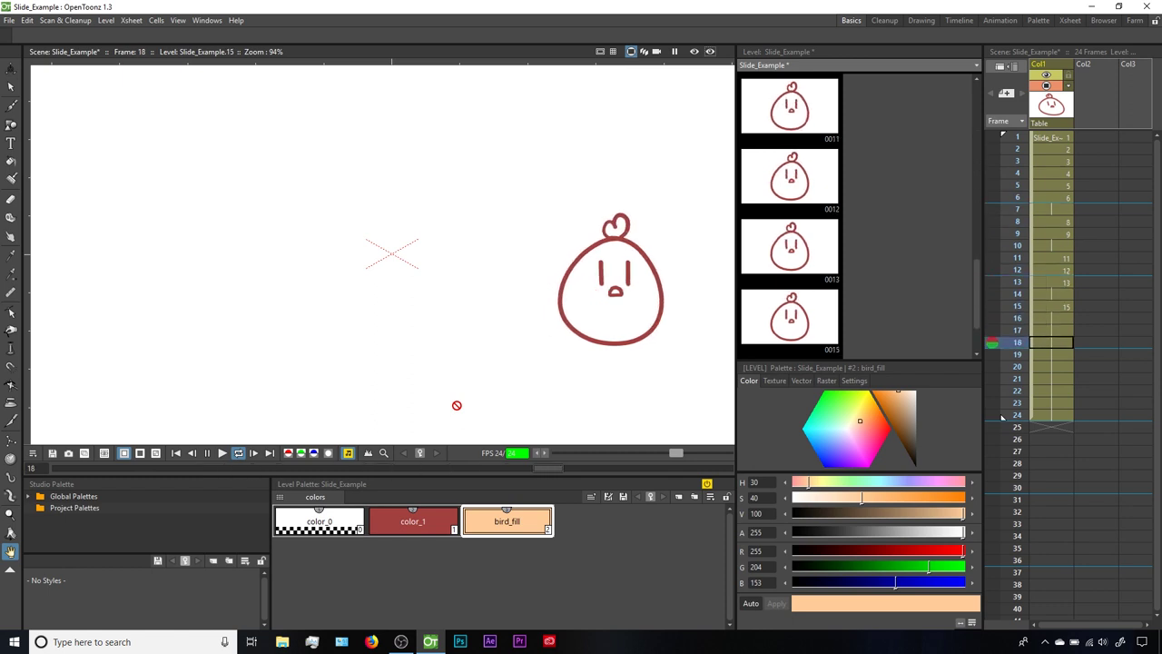
{"action": "key", "text": "l"}
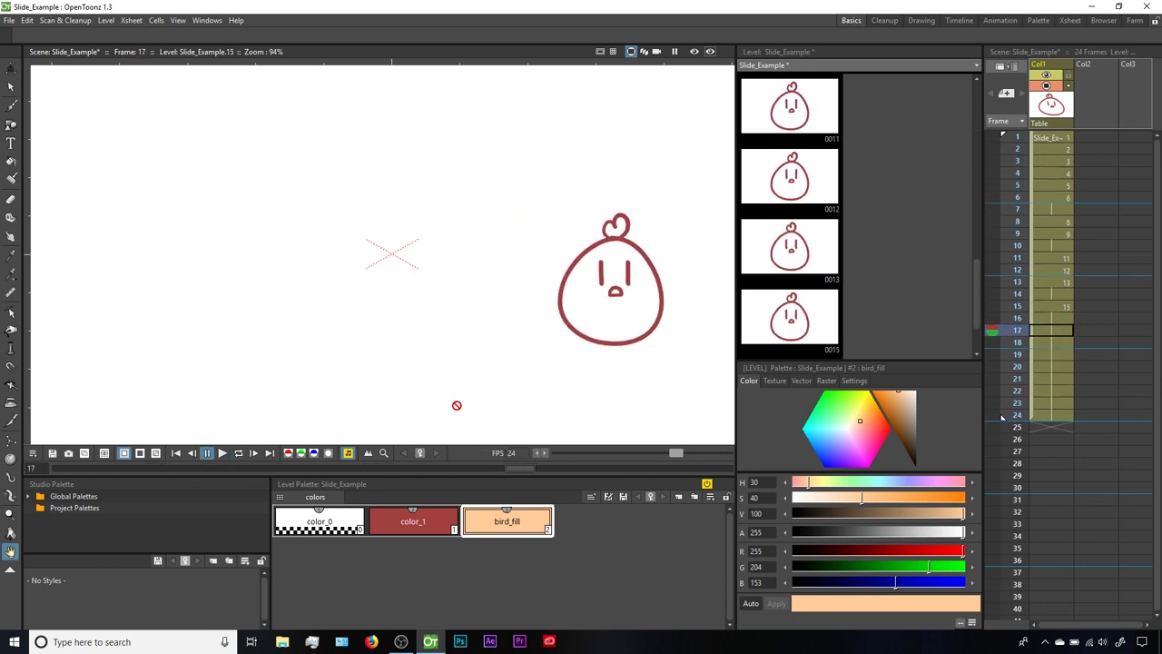
{"action": "left_click", "coordinate": [1057, 139]}
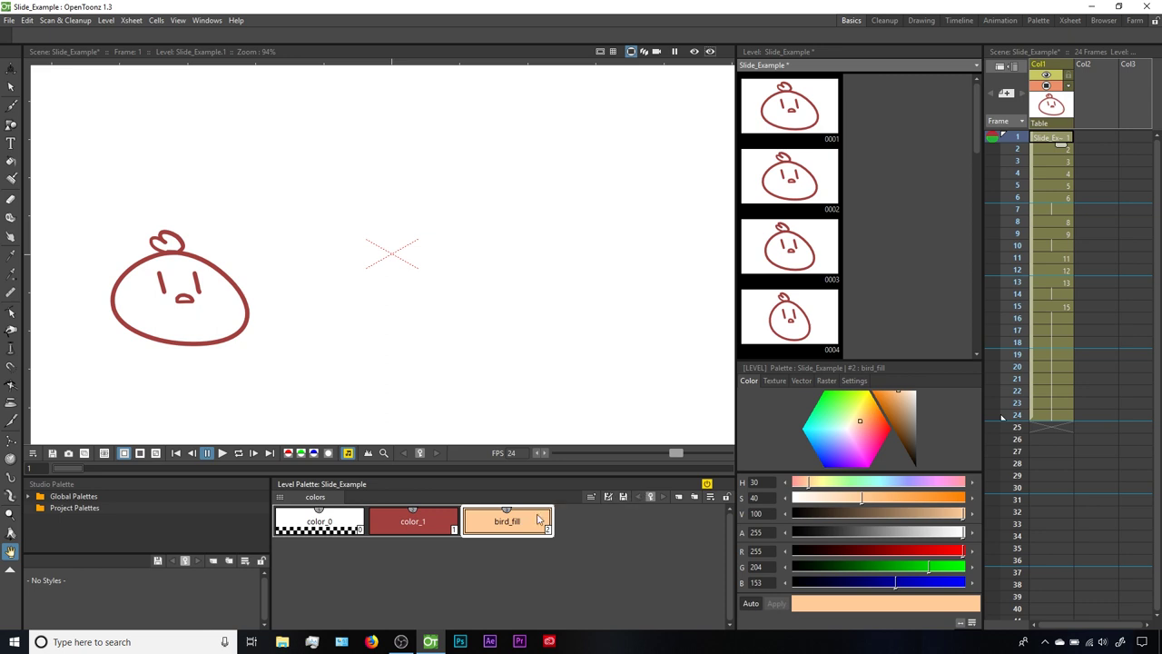
Step: Fill the chick's body with bird_fill from frame 1 through frame 6 using the Fill tool's Frame Range option
{"action": "key", "text": "f"}
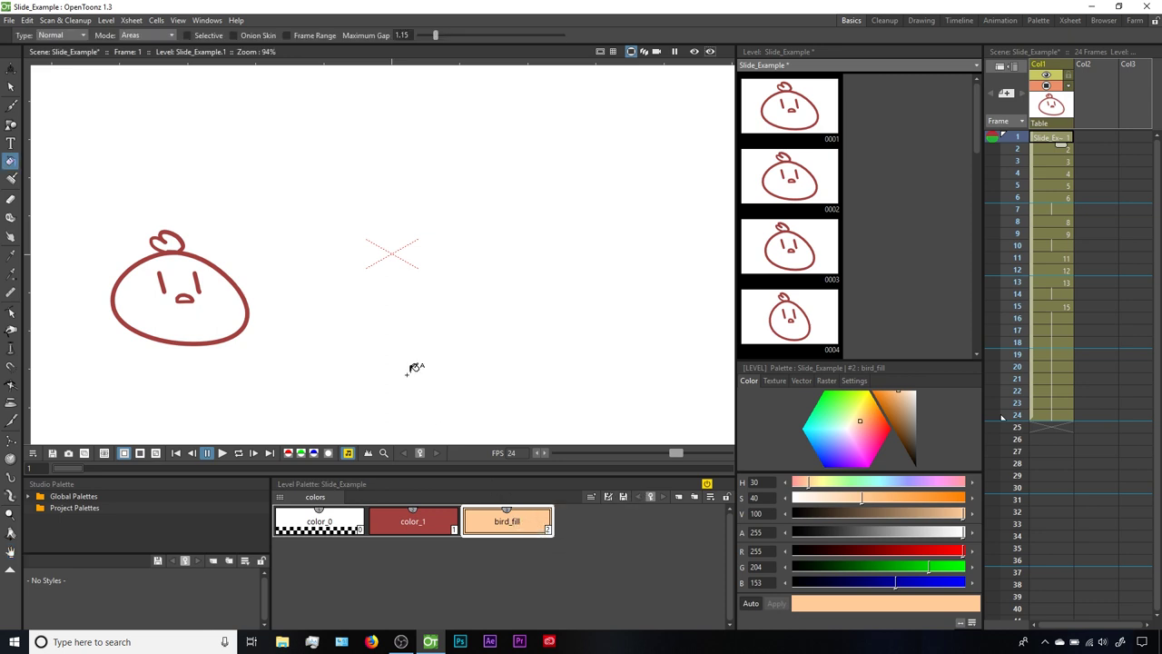
{"action": "left_click", "coordinate": [295, 37]}
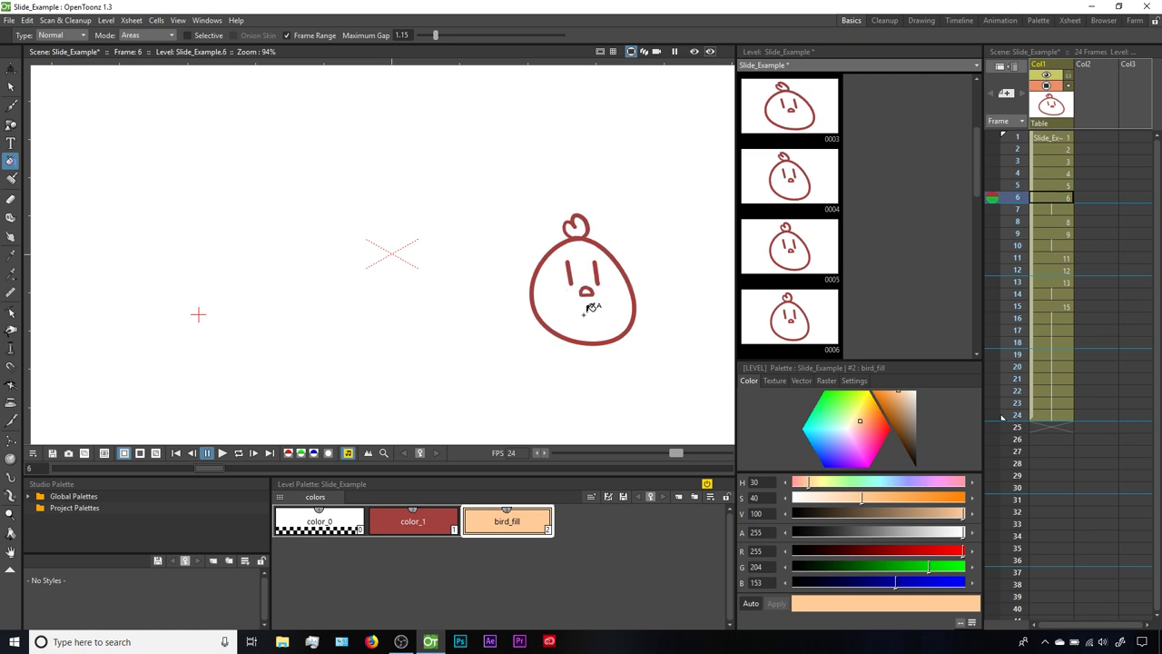
{"action": "left_click", "coordinate": [596, 307]}
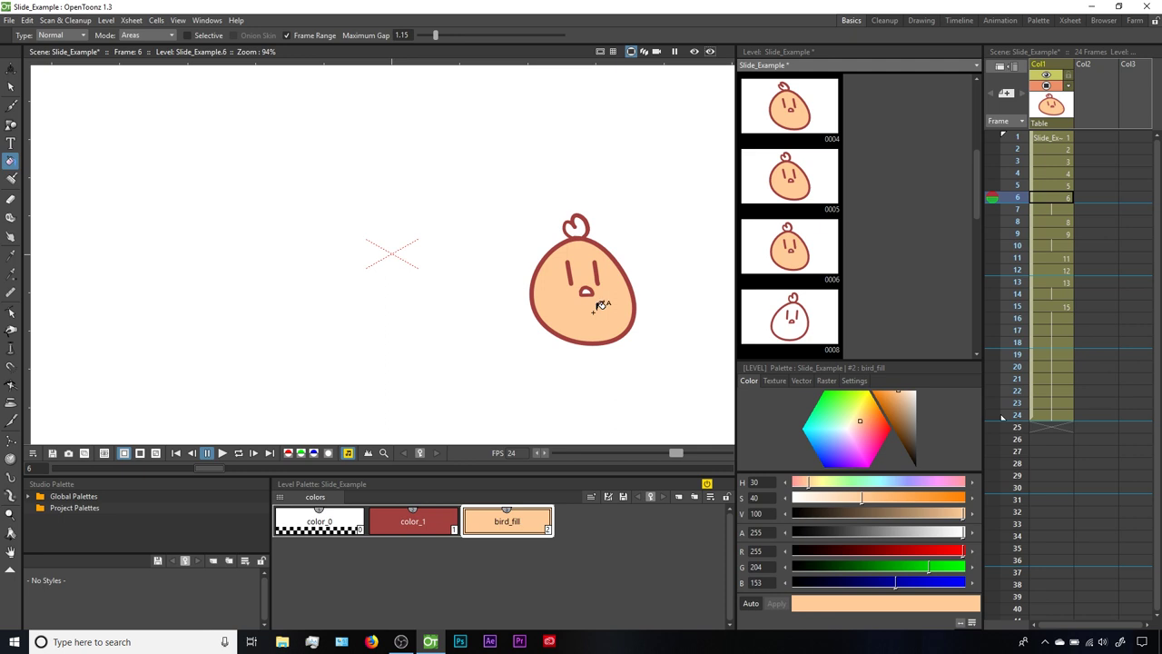
Step: Examine the chick drawings from frame 1 through frame 6 to check the range fill
{"action": "left_click", "coordinate": [1044, 138]}
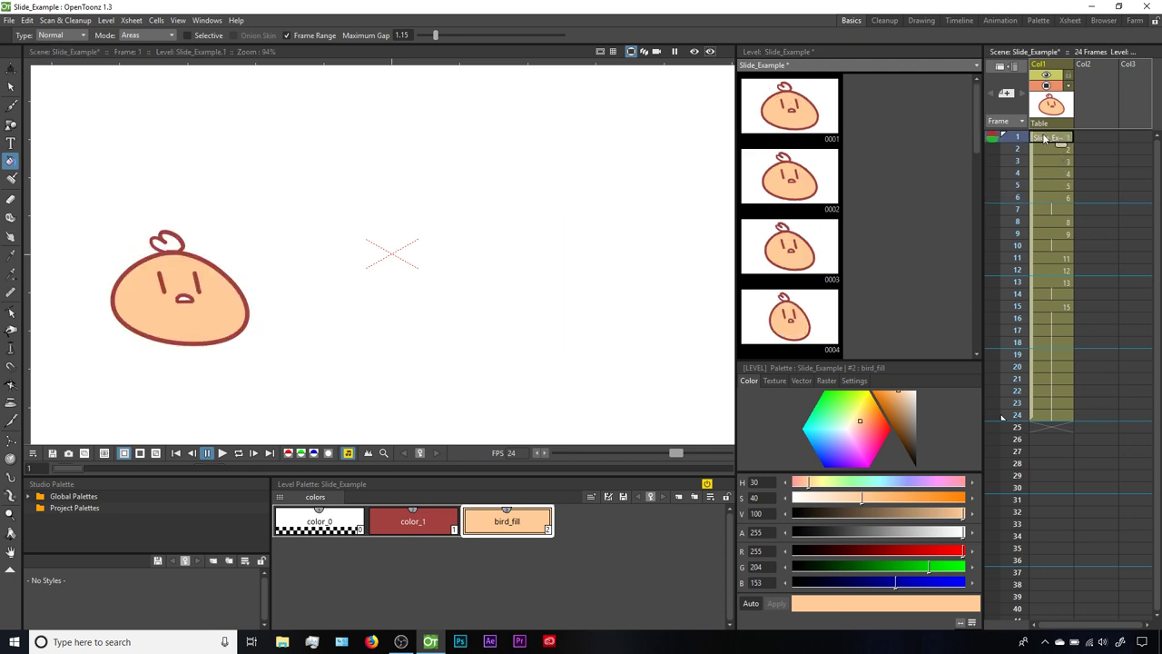
{"action": "left_click", "coordinate": [1044, 197]}
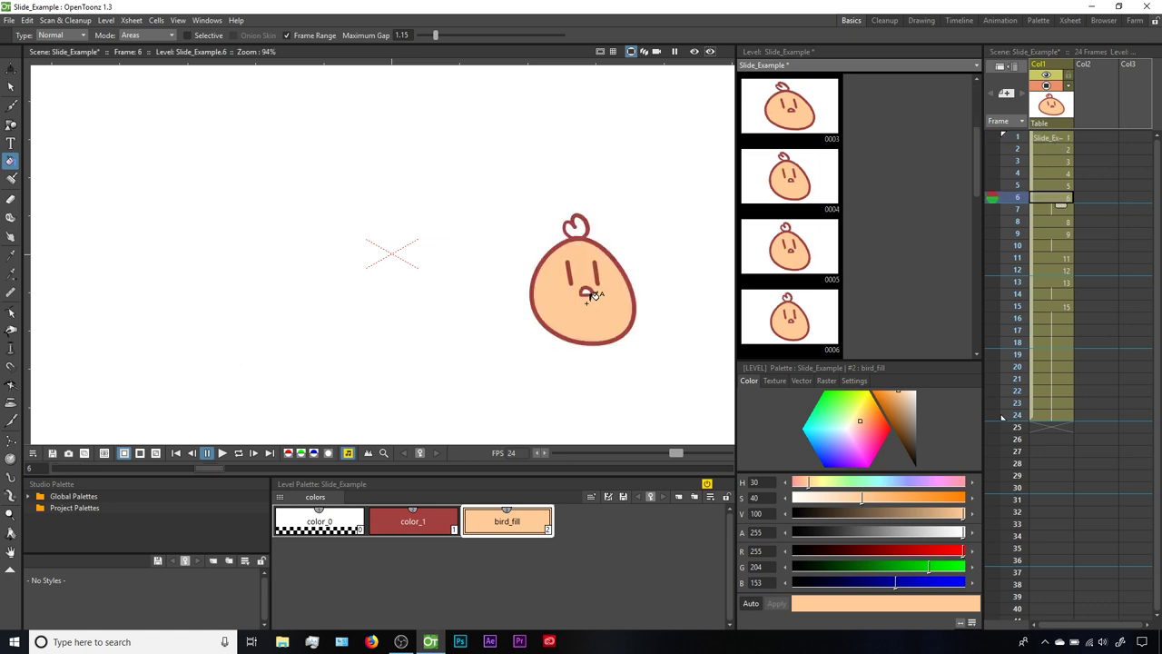
{"action": "left_click", "coordinate": [1054, 138]}
{"action": "key", "text": "Down"}
{"action": "key", "text": "Down"}
{"action": "key", "text": "Down"}
{"action": "key", "text": "Down"}
{"action": "key", "text": "Down"}
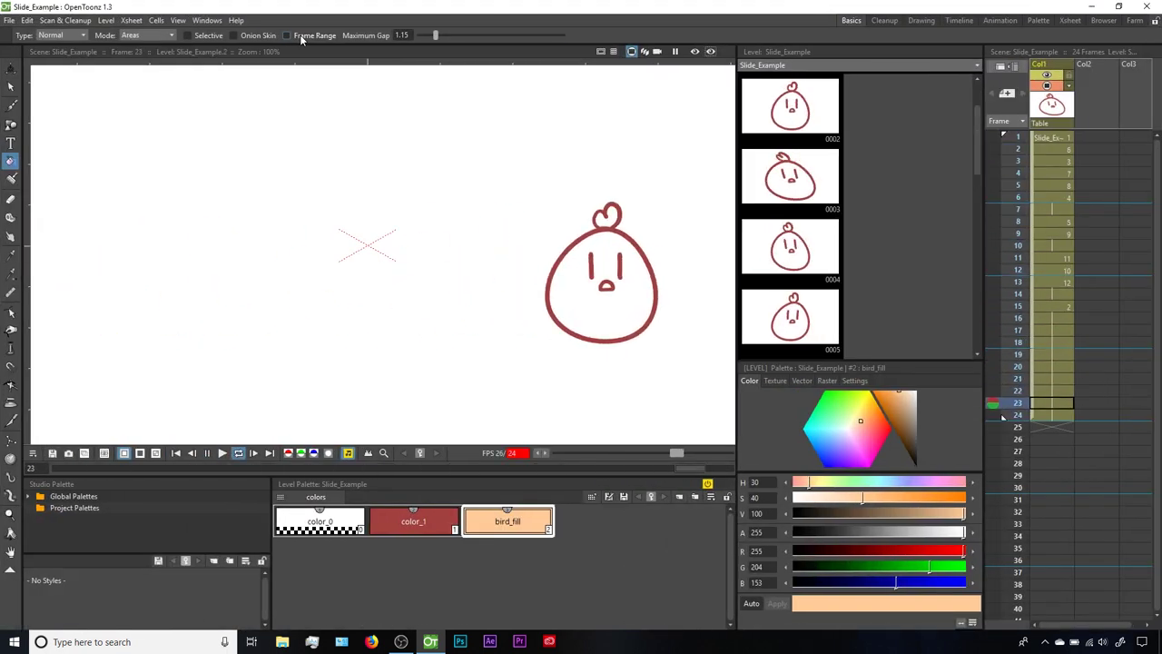
Step: Examine the out-of-order drawing numbers at frames 1, 3 and 15 and play the slide animation as a loop
{"action": "key", "text": "p"}
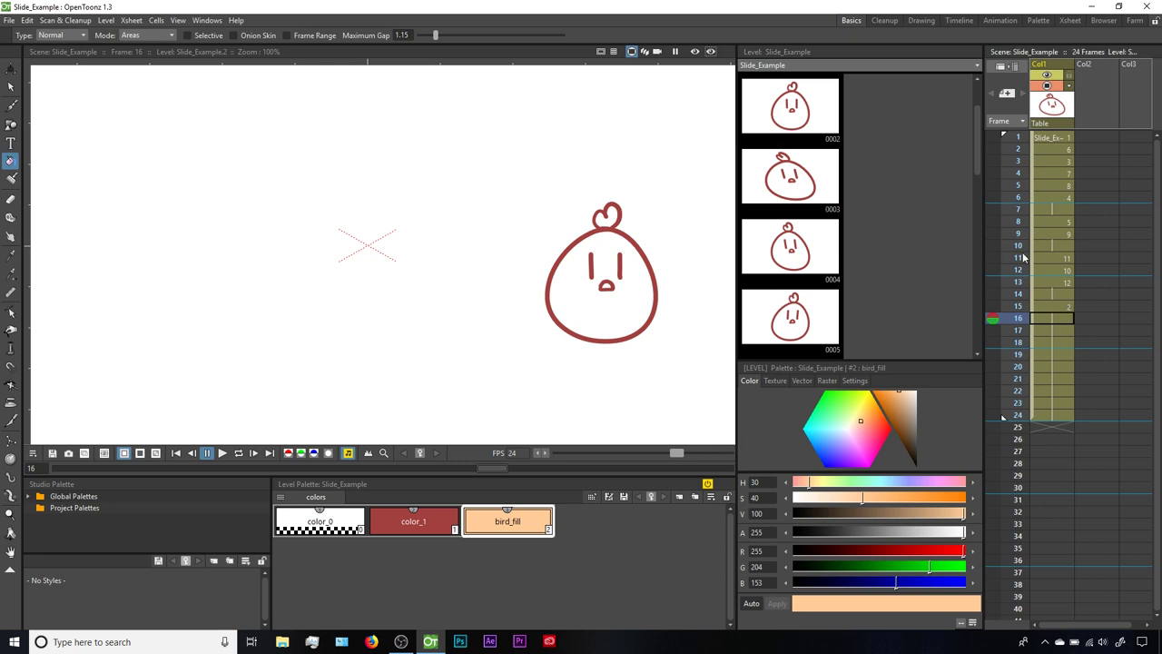
{"action": "left_click", "coordinate": [1054, 140]}
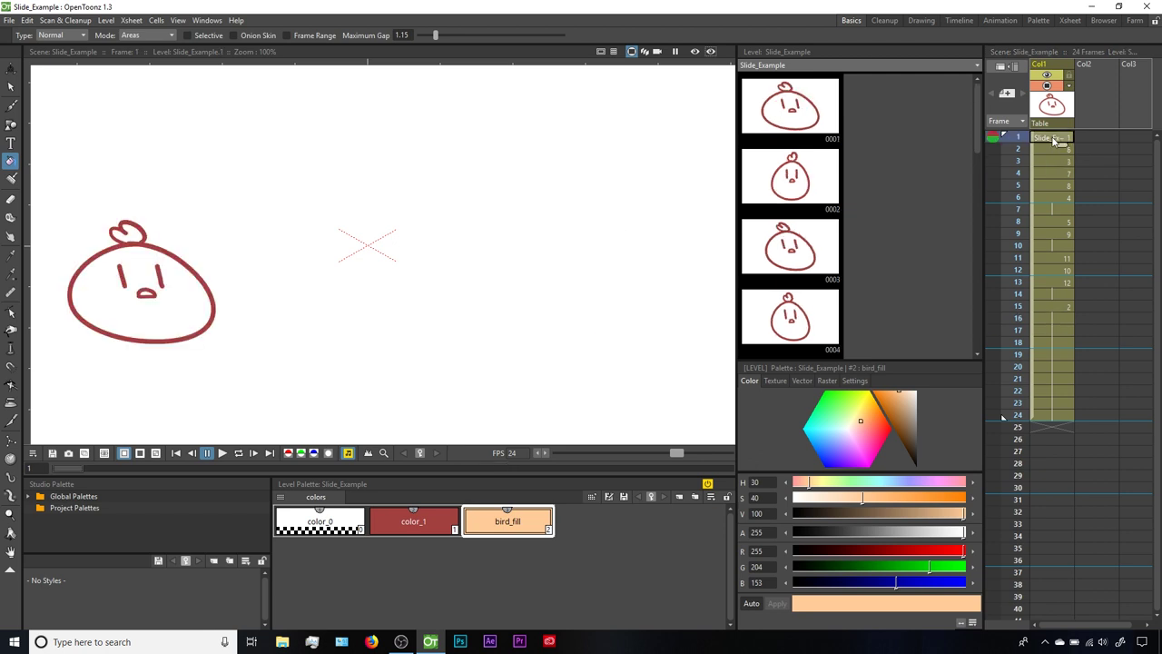
{"action": "left_click", "coordinate": [1063, 308]}
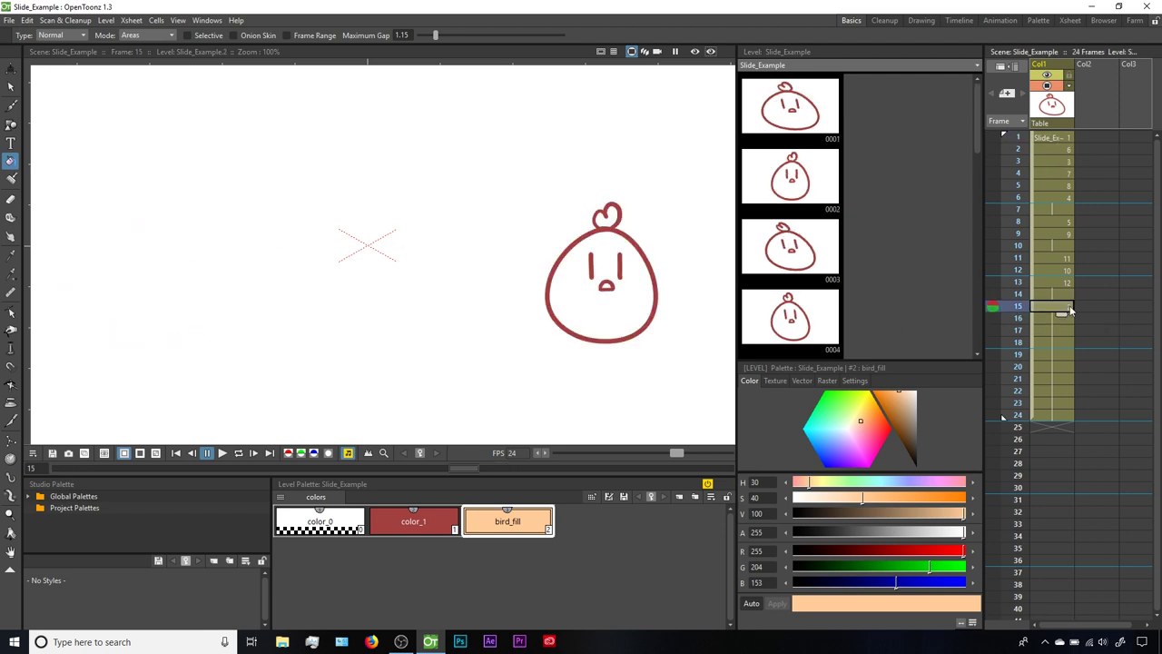
{"action": "left_click", "coordinate": [1056, 163]}
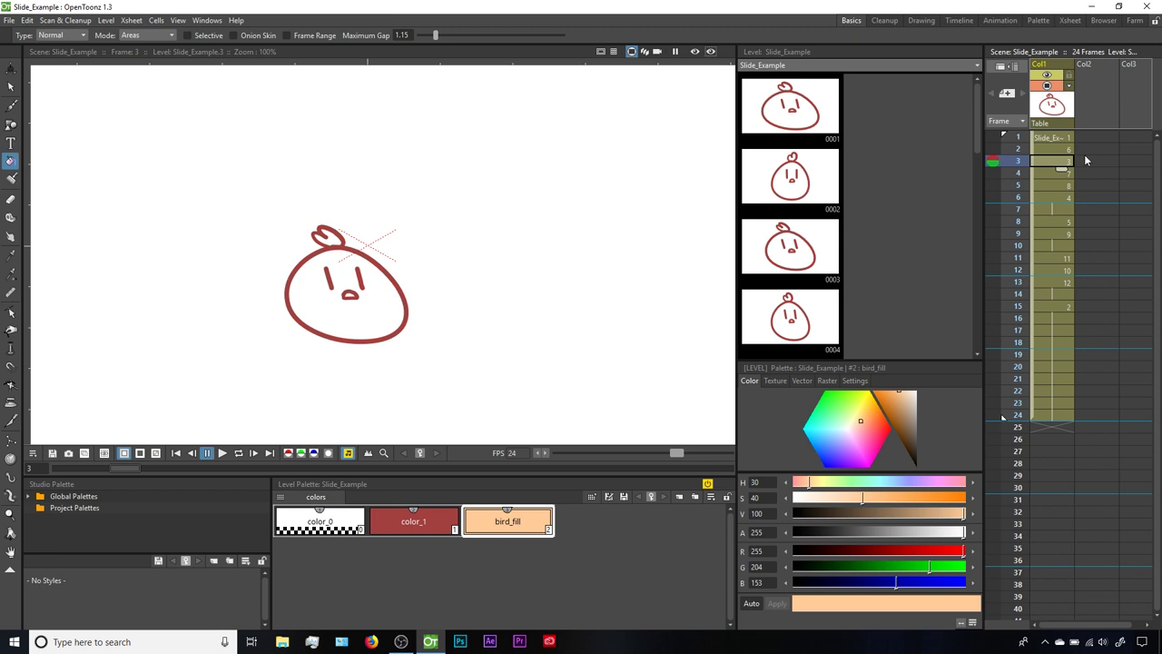
{"action": "key", "text": "l"}
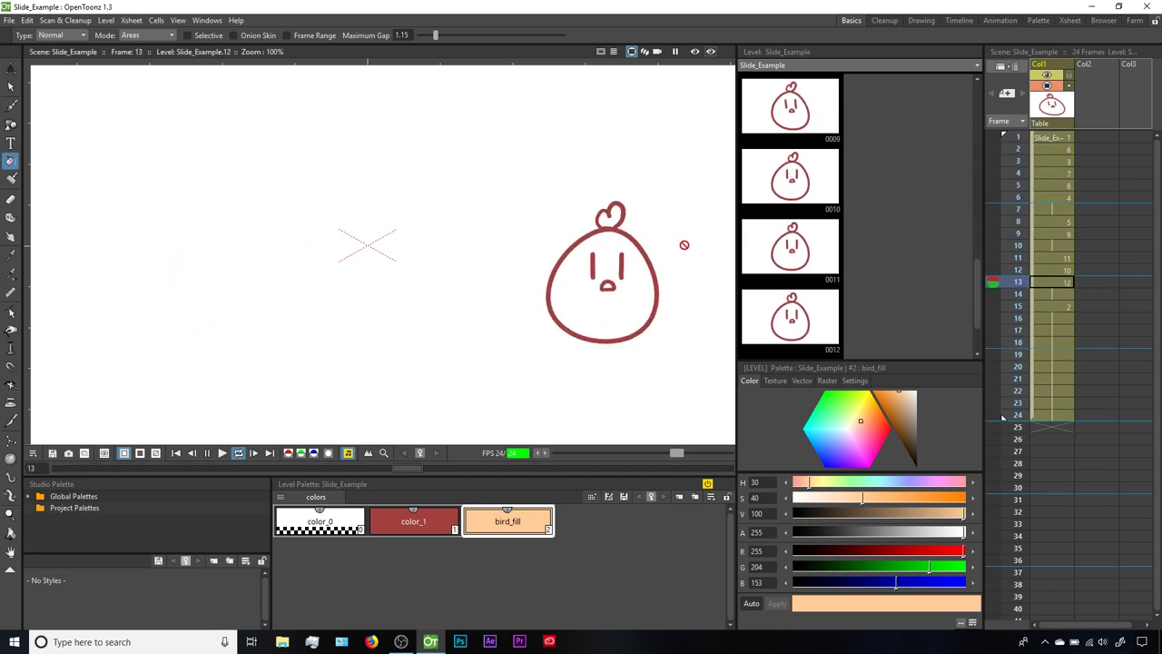
{"action": "key", "text": "l"}
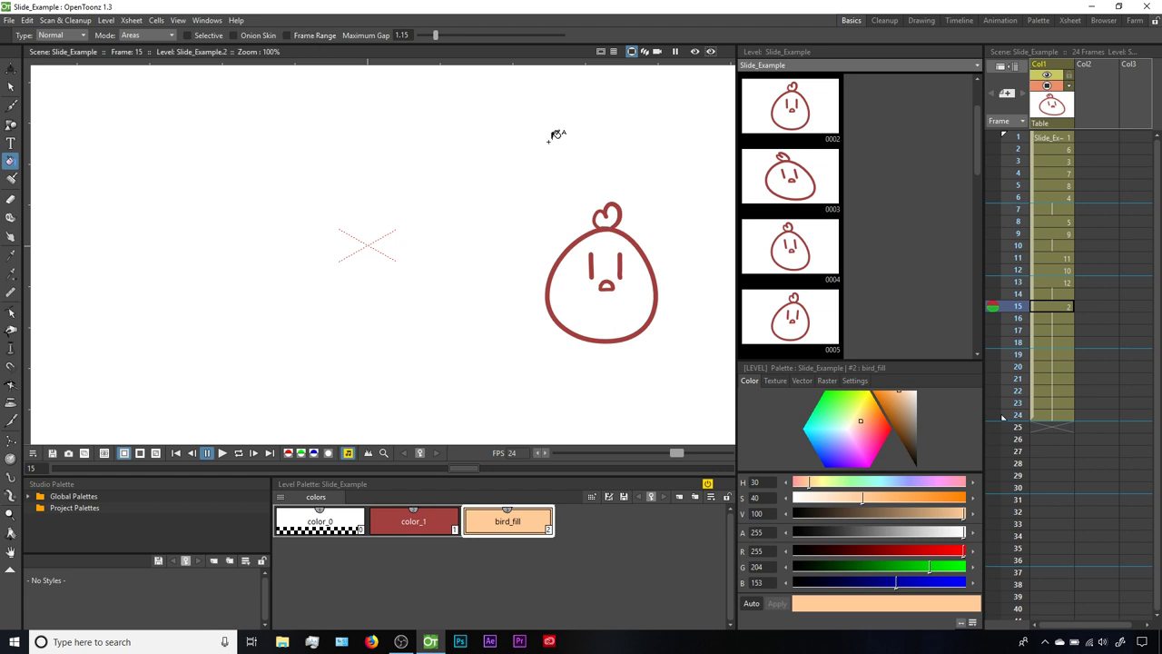
Step: Enable Frame Range, try filling the chick's body with bird_fill from frame 1 through frame 6, and undo that fill
{"action": "left_click", "coordinate": [1055, 137]}
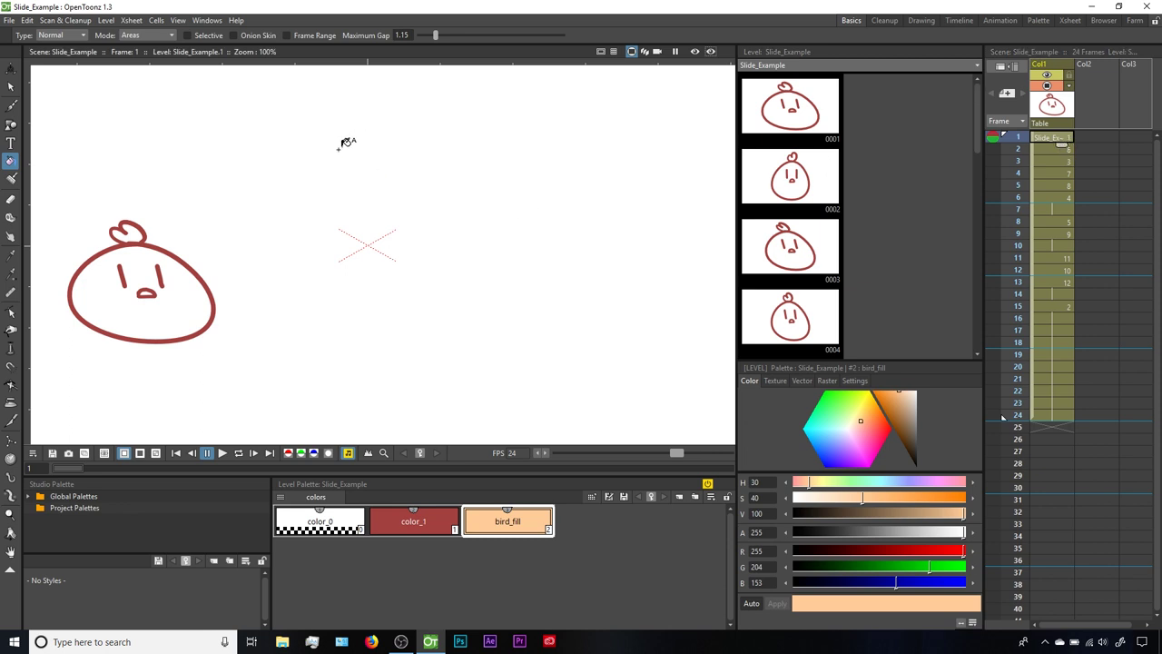
{"action": "left_click", "coordinate": [309, 40]}
{"action": "key", "text": "period"}
{"action": "key", "text": "period"}
{"action": "key", "text": "period"}
{"action": "key", "text": "period"}
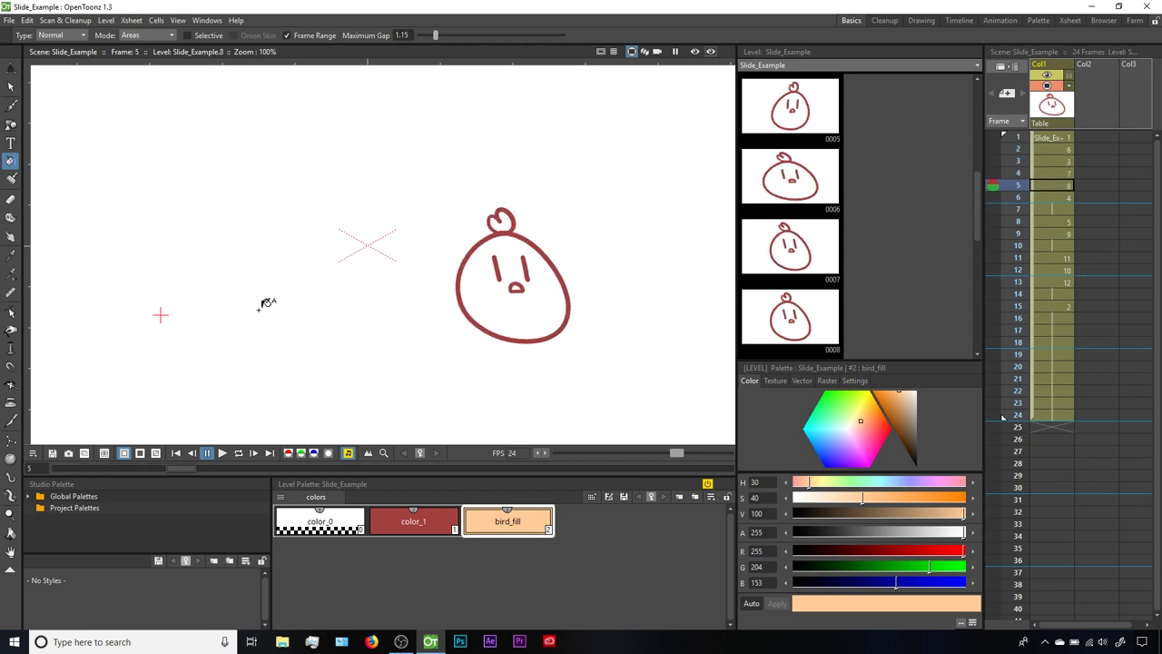
{"action": "key", "text": "period"}
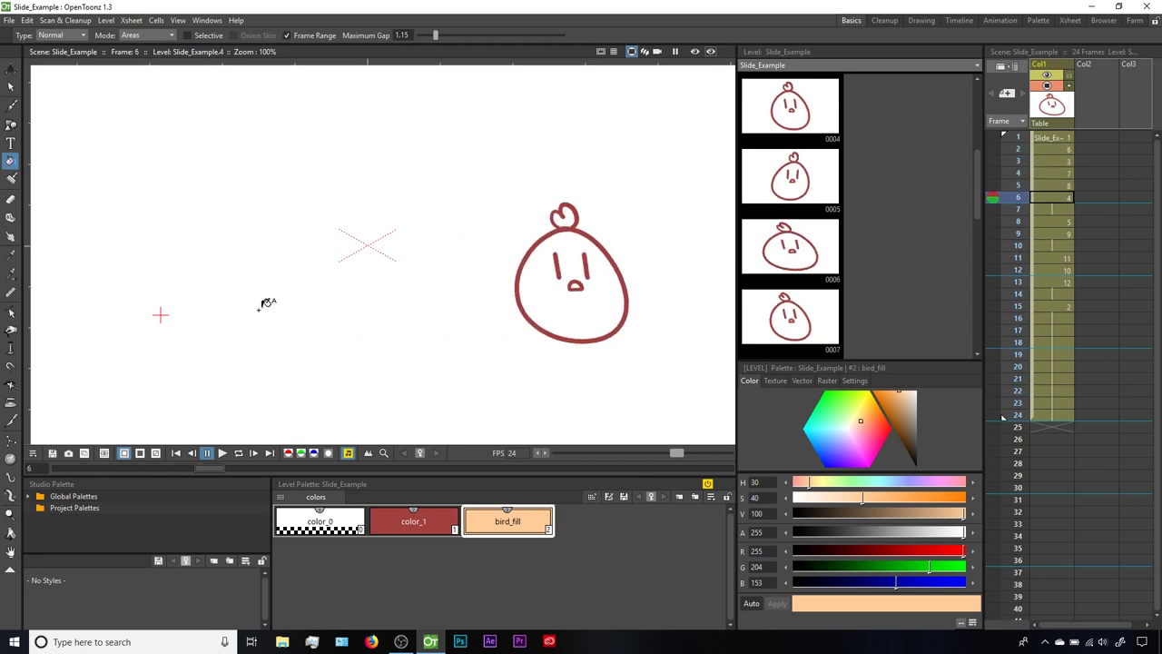
{"action": "left_click", "coordinate": [586, 299]}
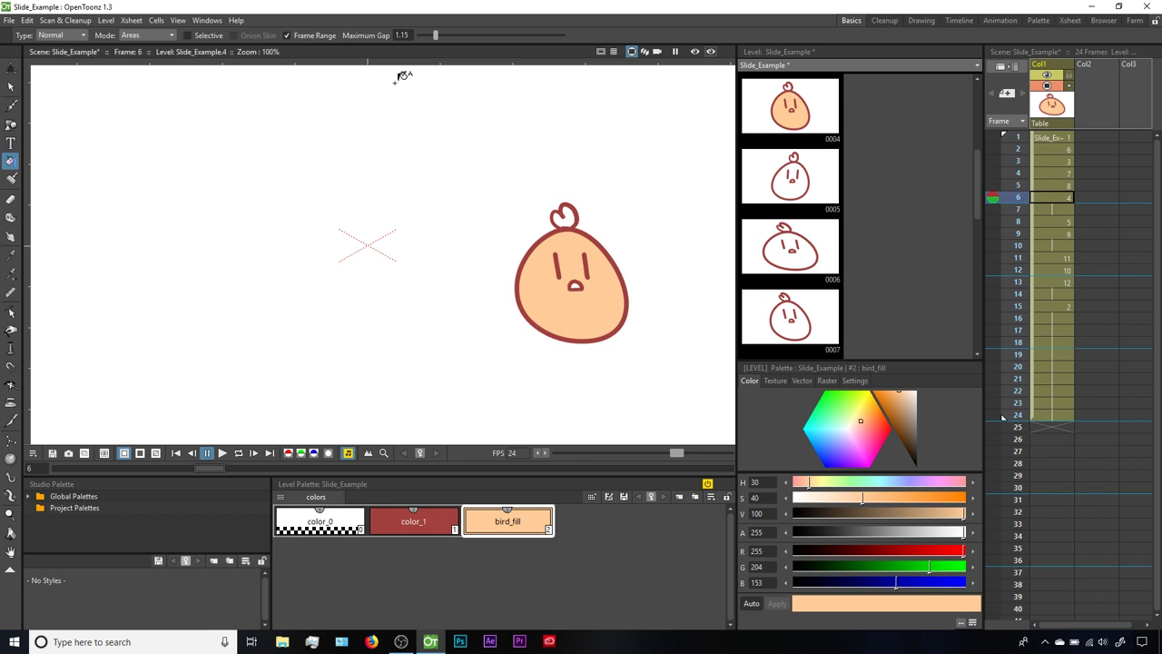
{"action": "key", "text": "ctrl+z"}
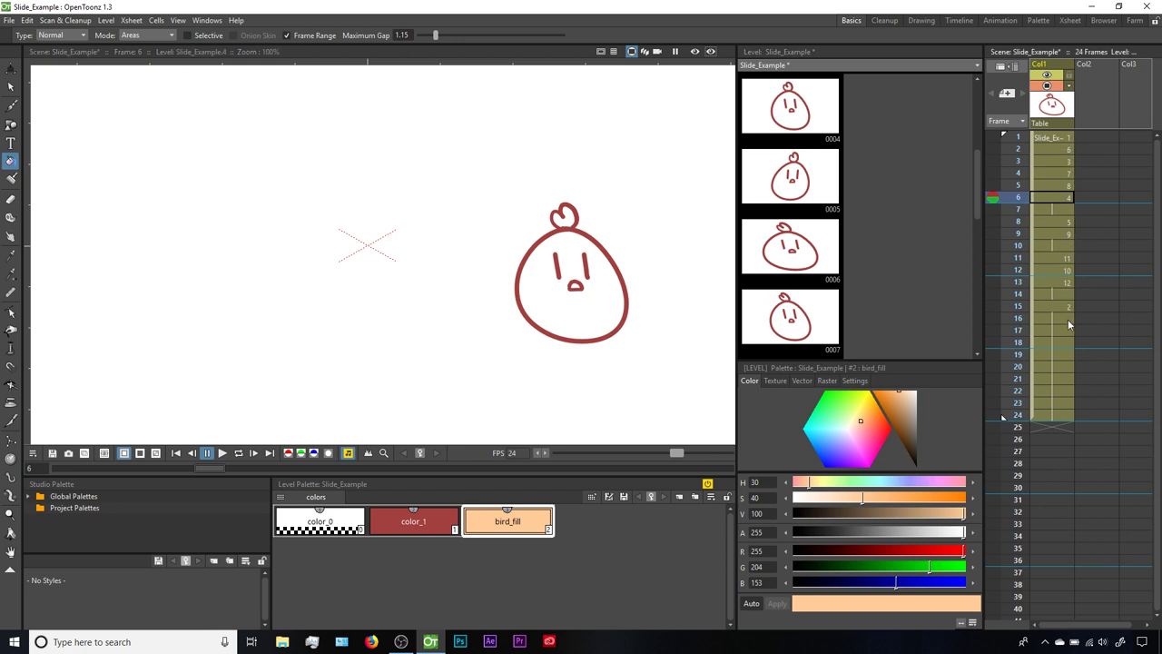
Step: Autorenumber the level's drawings across frames 1 to 24 of Col1
{"action": "left_click", "coordinate": [1058, 138]}
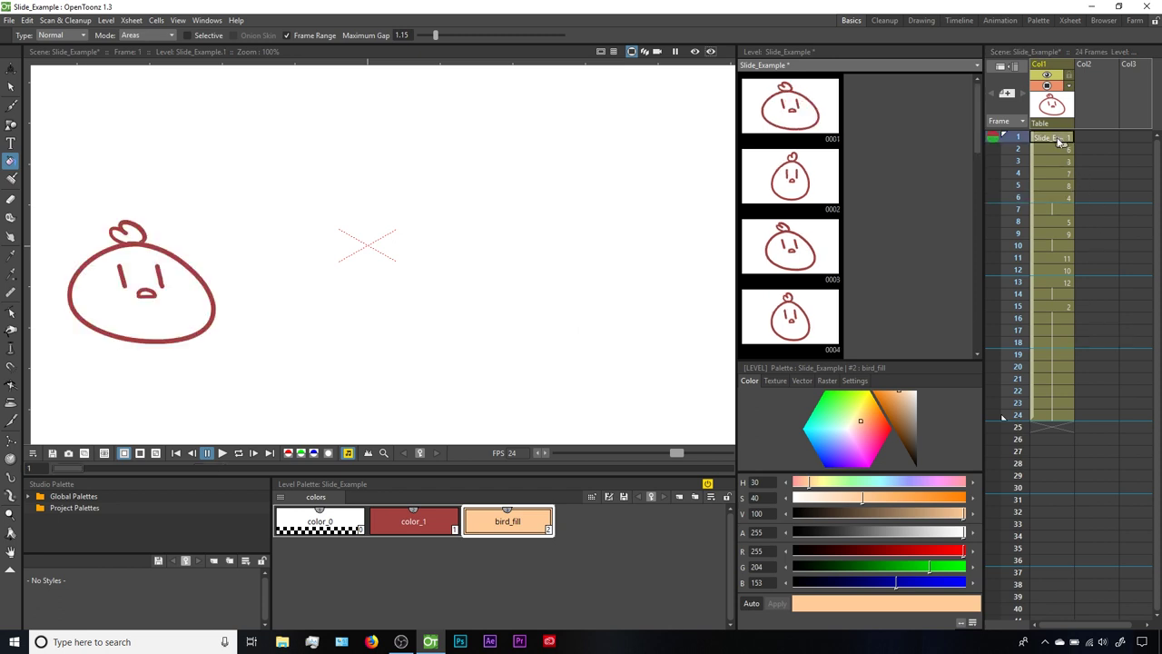
{"action": "left_click", "coordinate": [1056, 418], "text": "shift"}
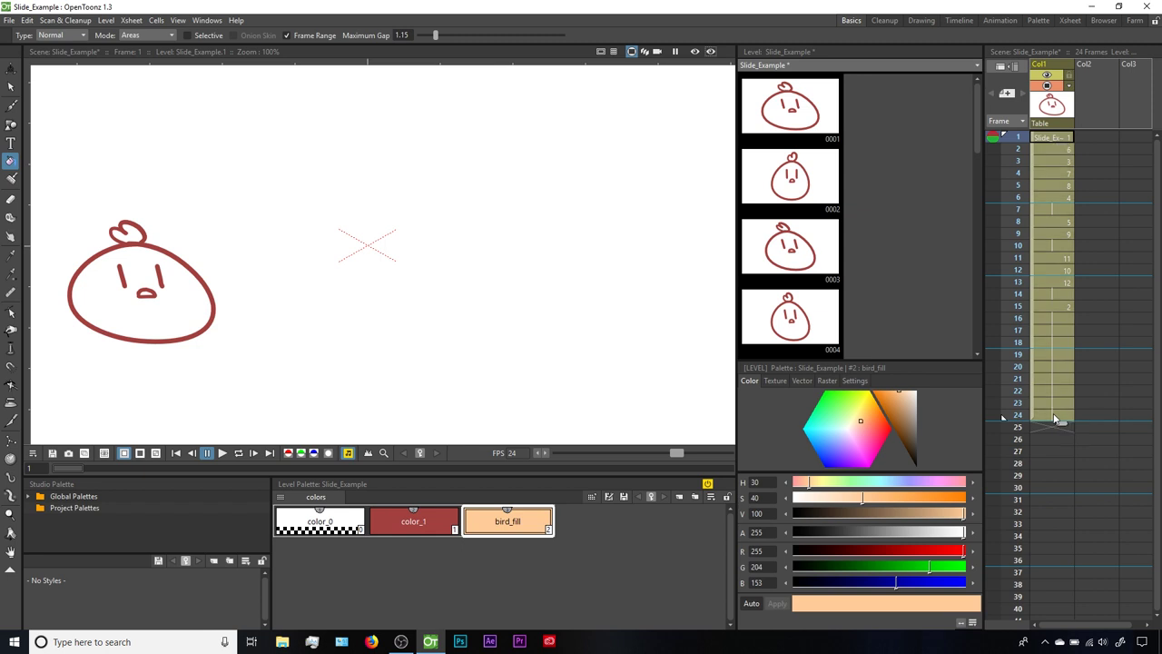
{"action": "right_click", "coordinate": [1068, 178]}
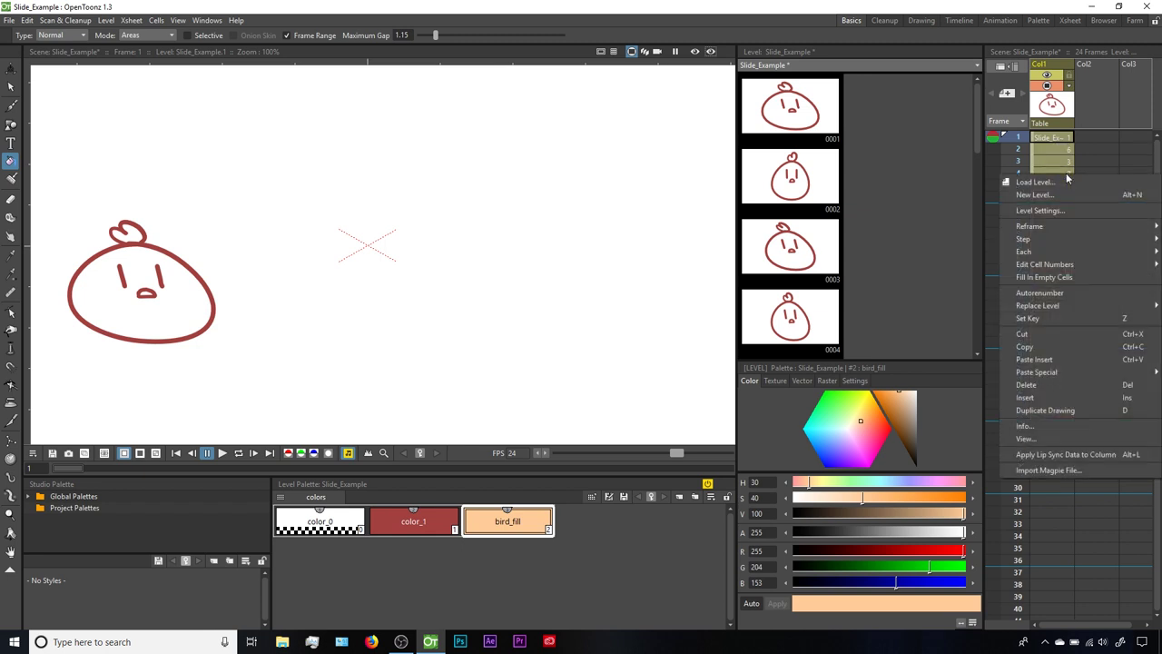
{"action": "left_click", "coordinate": [1051, 296]}
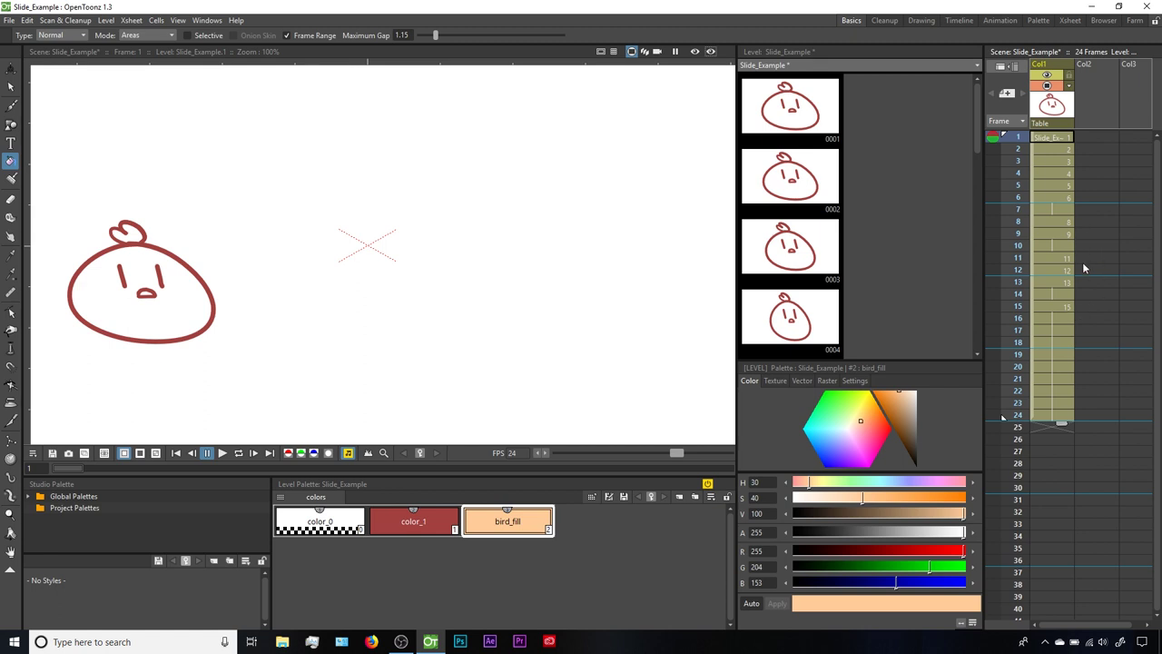
Step: Fill the chick's body with bird_fill from frame 1 through frame 6 of the renumbered level by frame range
{"action": "left_click", "coordinate": [1067, 141]}
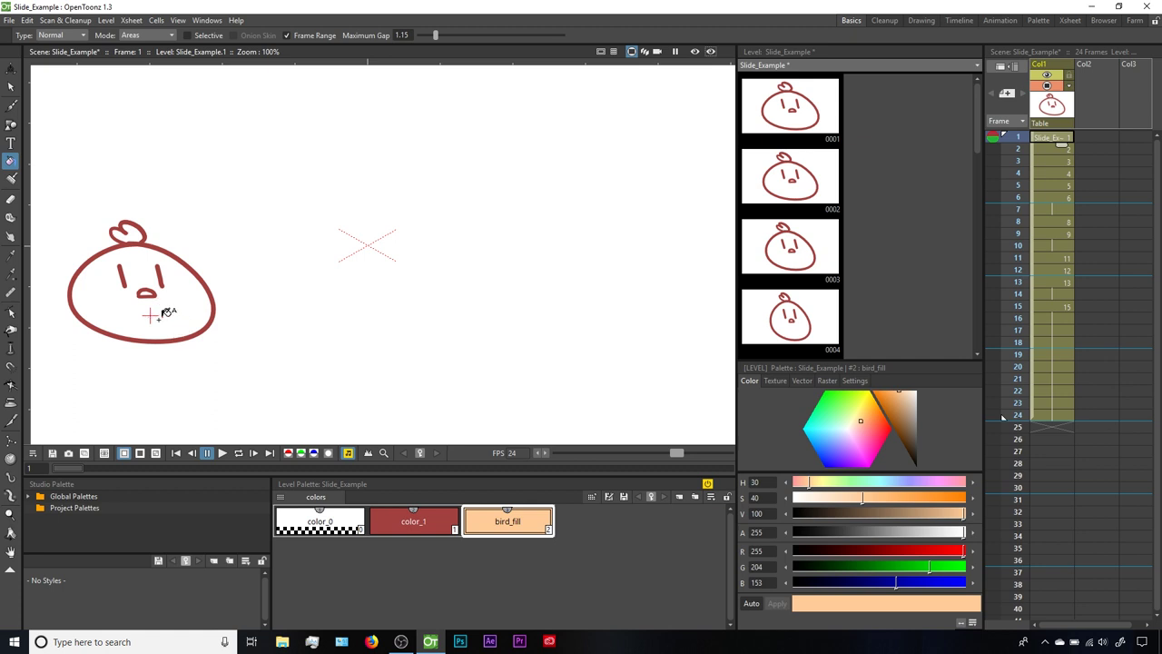
{"action": "key", "text": "period"}
{"action": "key", "text": "period"}
{"action": "key", "text": "period"}
{"action": "key", "text": "period"}
{"action": "key", "text": "period"}
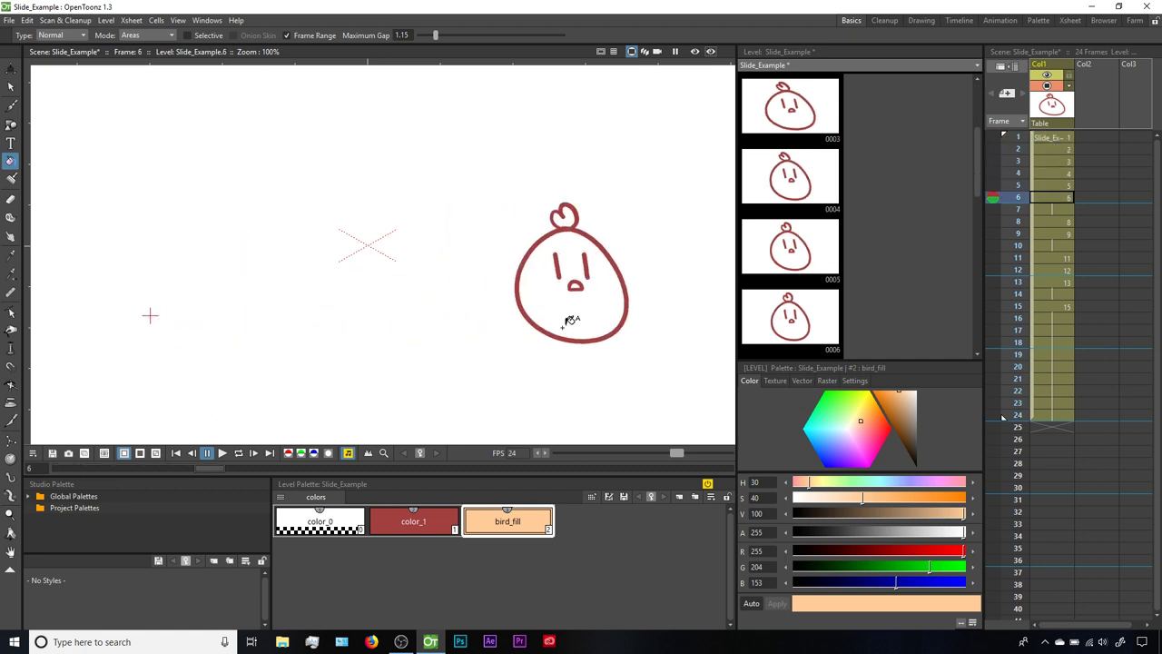
{"action": "left_click", "coordinate": [571, 320]}
Step: Examine the drawings beyond the filled range up to frame 12 and compare frame 1 with frame 15
{"action": "key", "text": "period"}
{"action": "key", "text": "period"}
{"action": "key", "text": "period"}
{"action": "key", "text": "period"}
{"action": "key", "text": "period"}
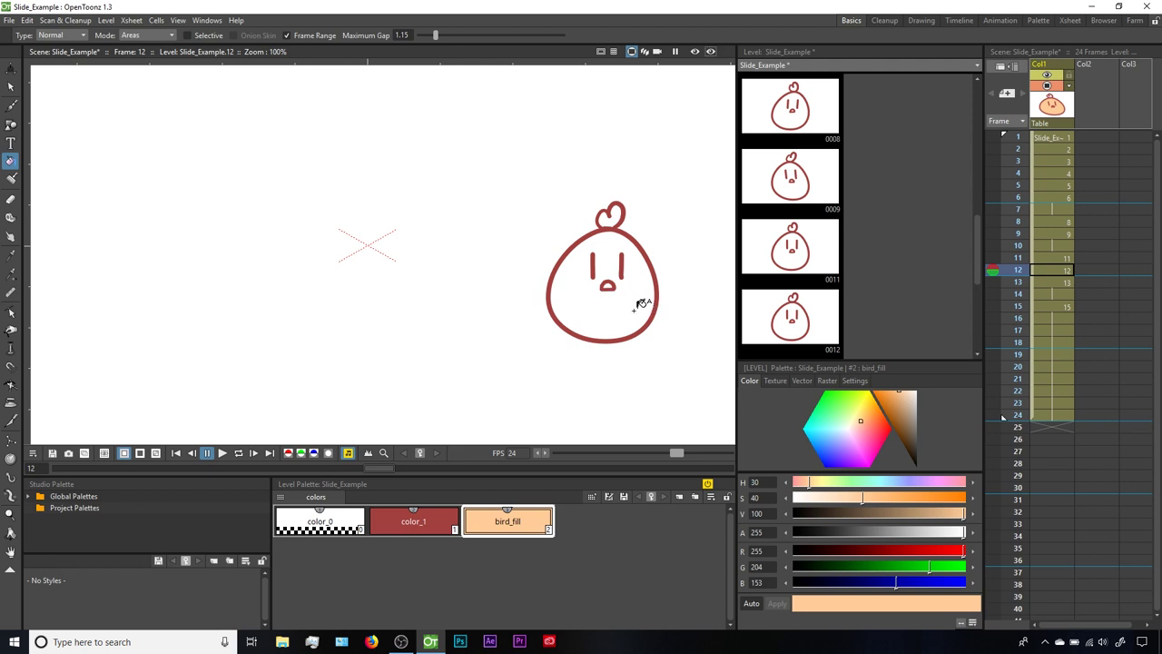
{"action": "left_click", "coordinate": [588, 302]}
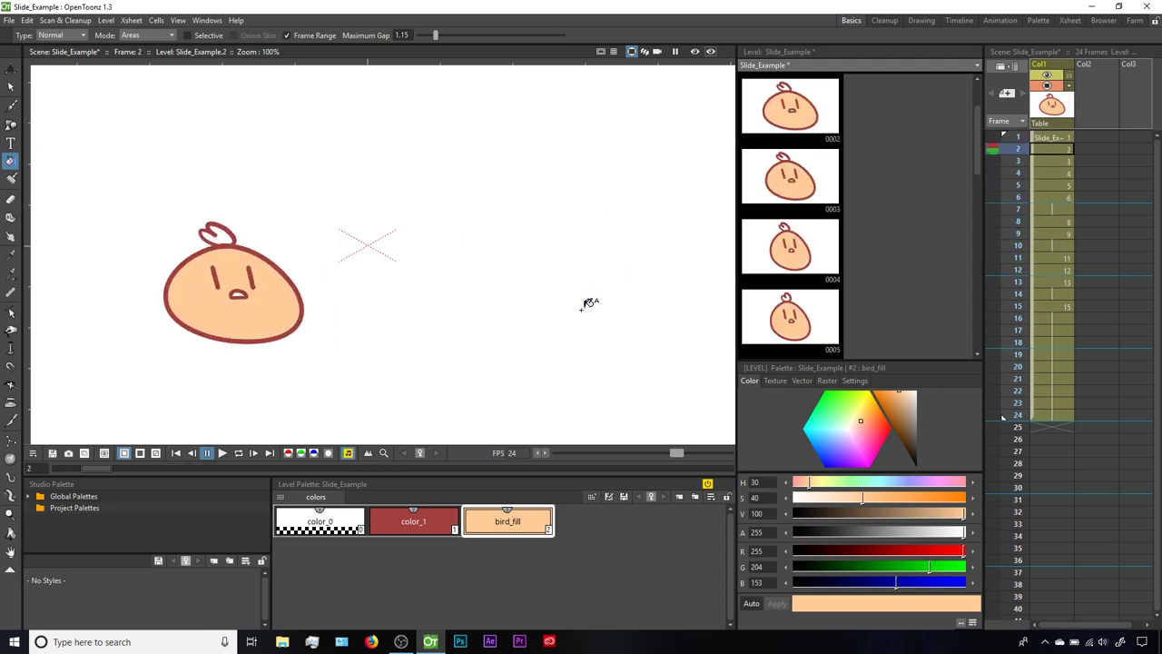
{"action": "left_click", "coordinate": [1053, 140]}
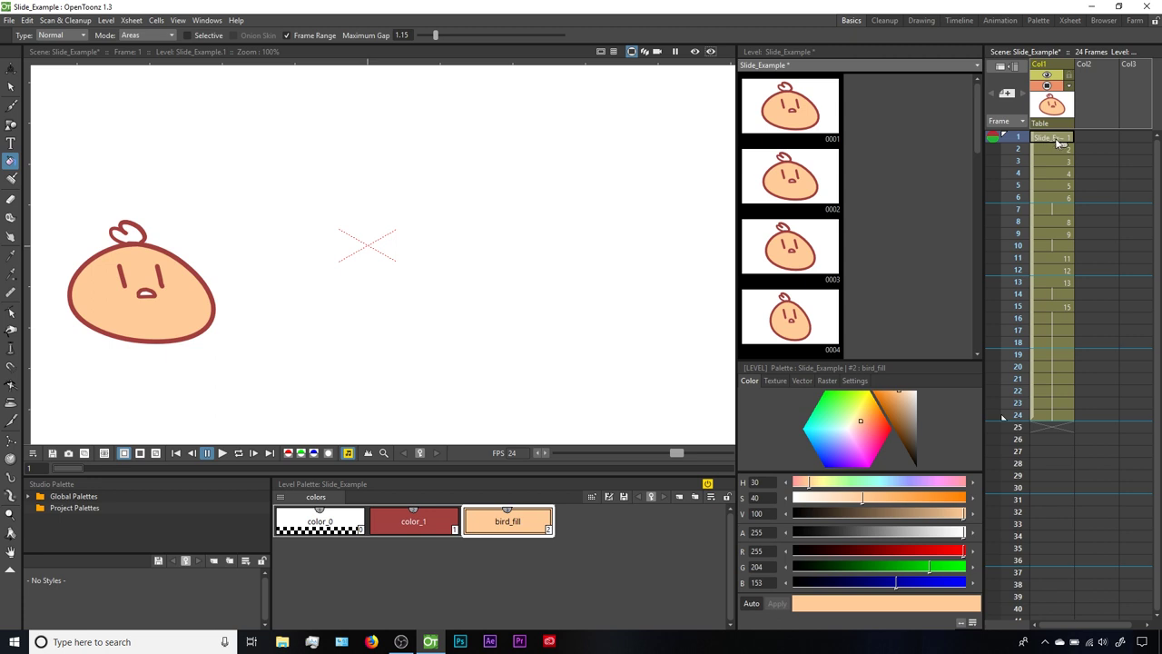
{"action": "left_click", "coordinate": [1060, 308]}
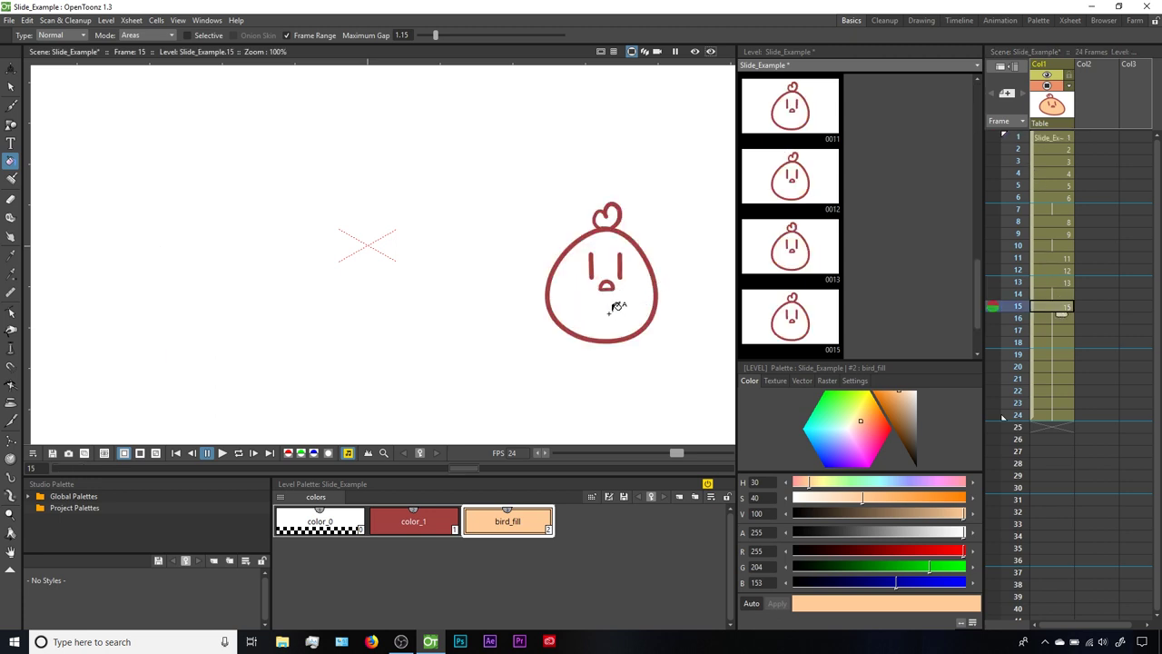
Step: Step from frame 1 to frame 6 to check the bird_fill colour on each renumbered drawing
{"action": "left_click", "coordinate": [1053, 138]}
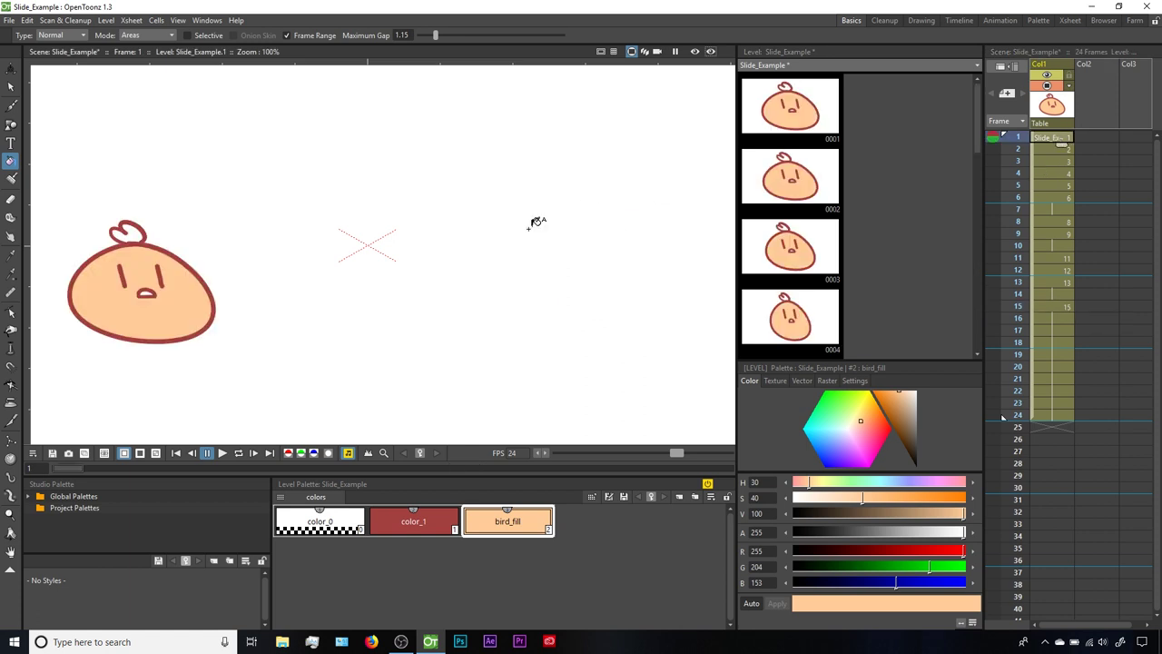
{"action": "key", "text": "Down"}
{"action": "key", "text": "Down"}
{"action": "key", "text": "Down"}
{"action": "key", "text": "Down"}
{"action": "key", "text": "Down"}
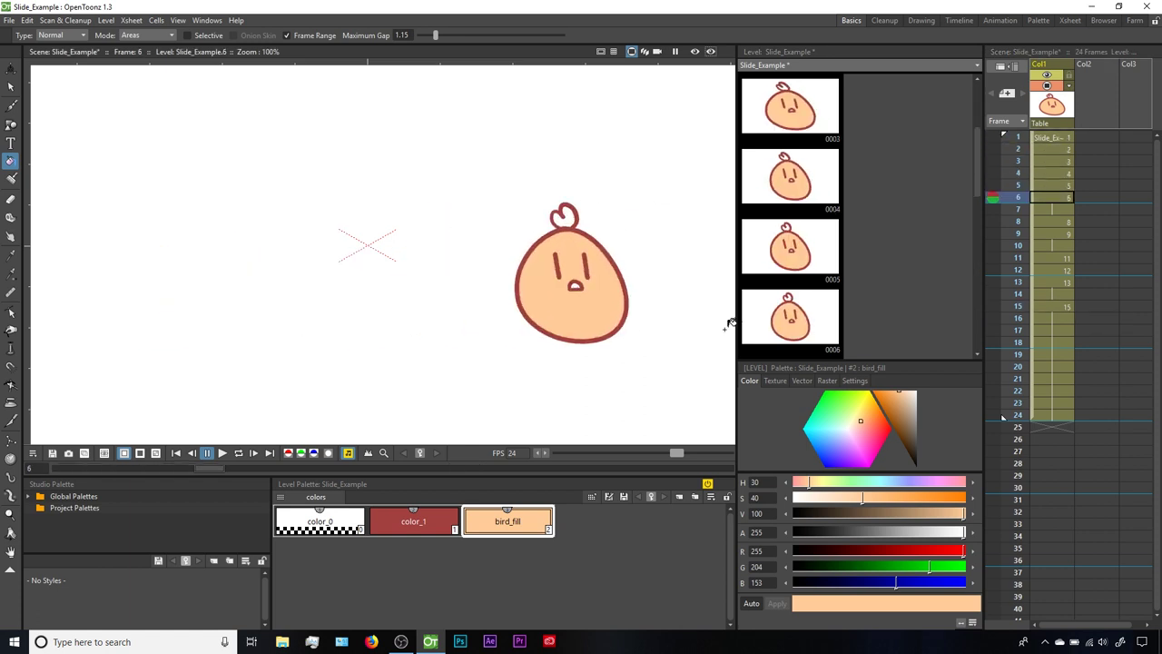
Step: Fill the chick's body with bird_fill by frame range in the unfilled drawings from frame 8 onward
{"action": "key", "text": "Down"}
{"action": "key", "text": "Down"}
{"action": "key", "text": "Down"}
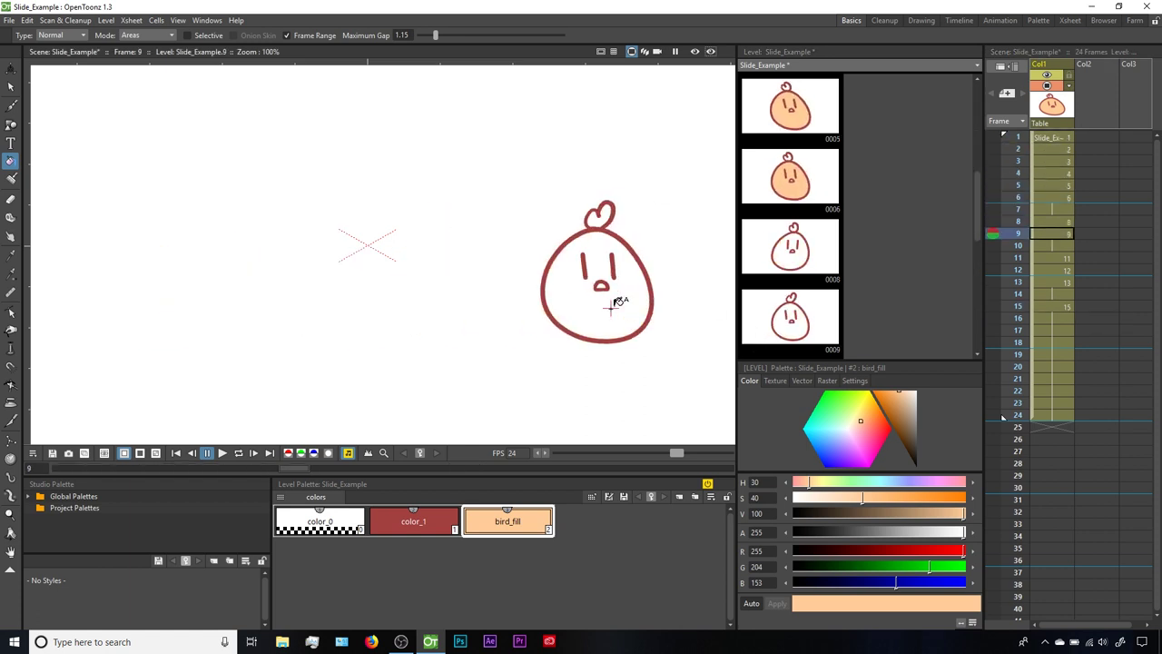
{"action": "key", "text": "Down"}
{"action": "key", "text": "Down"}
{"action": "key", "text": "Down"}
{"action": "key", "text": "Up"}
{"action": "key", "text": "Up"}
{"action": "key", "text": "Up"}
{"action": "key", "text": "Up"}
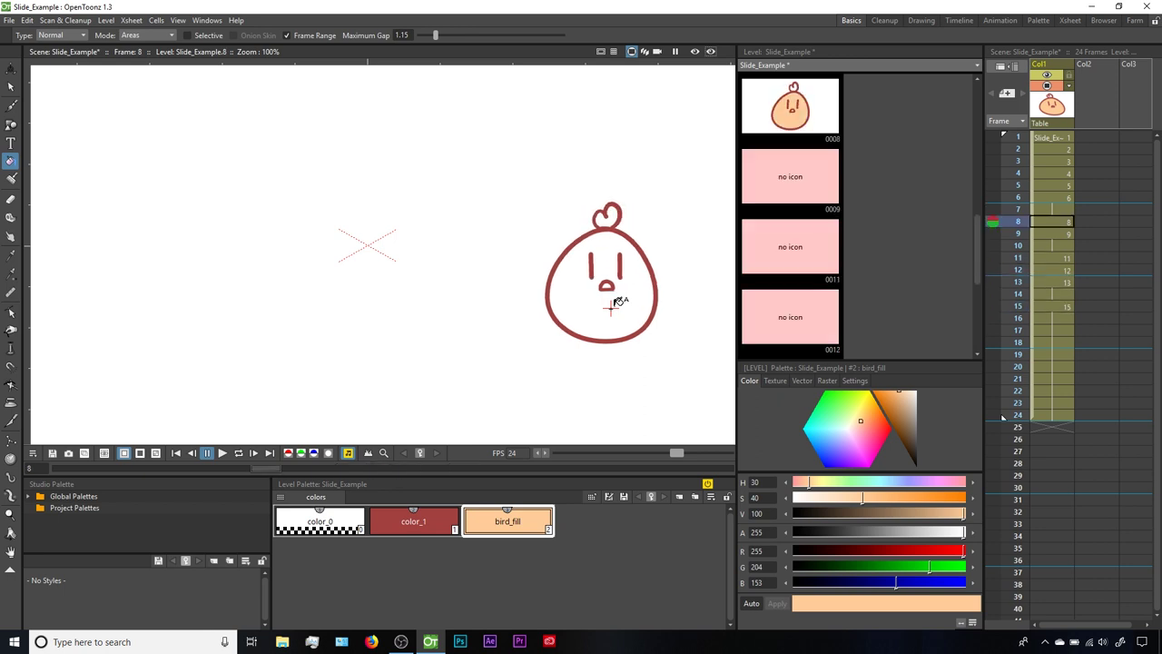
{"action": "left_click", "coordinate": [612, 307]}
{"action": "key", "text": "l"}
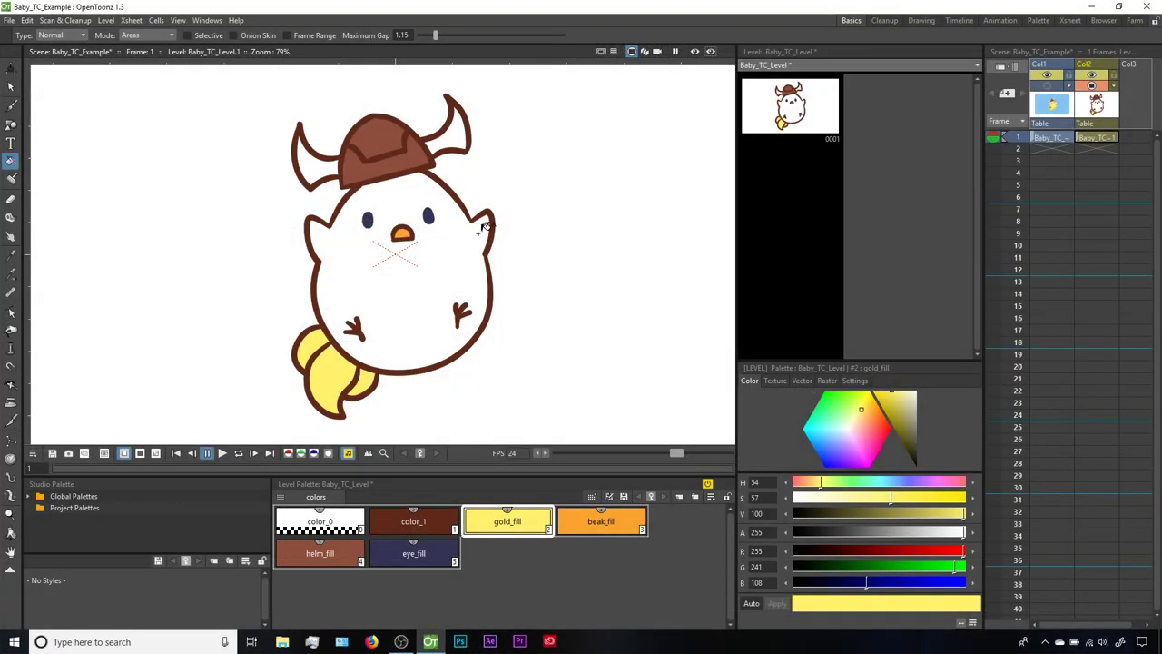
Step: Examine the outline gap beside the helmeted chick's wing and fill its body with gold_fill using a Maximum Gap of 1.15
{"action": "scroll", "coordinate": [481, 222], "scroll_direction": "up", "scroll_amount": 11}
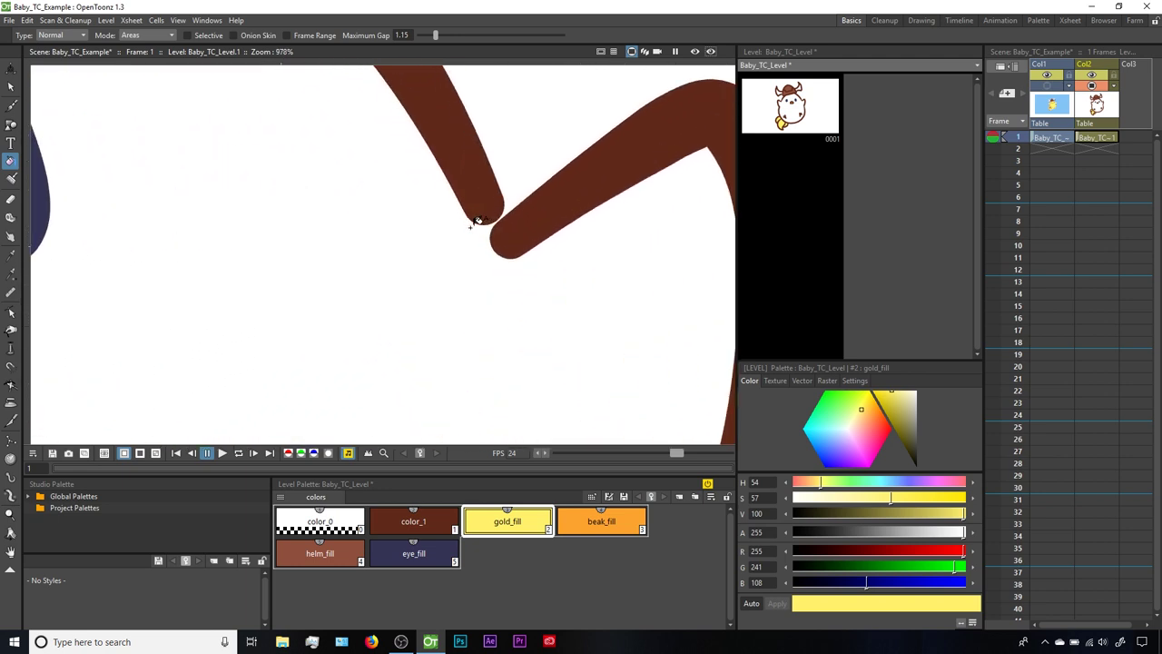
{"action": "scroll", "coordinate": [479, 222], "scroll_direction": "up", "scroll_amount": 4}
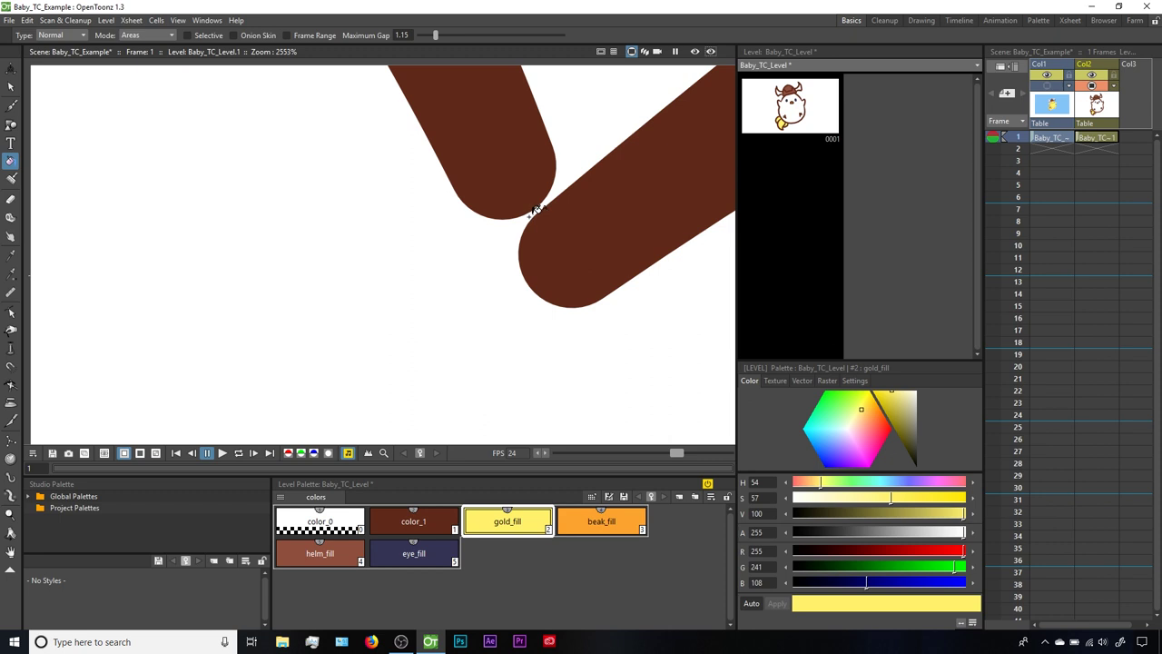
{"action": "scroll", "coordinate": [536, 209], "scroll_direction": "down", "scroll_amount": 12}
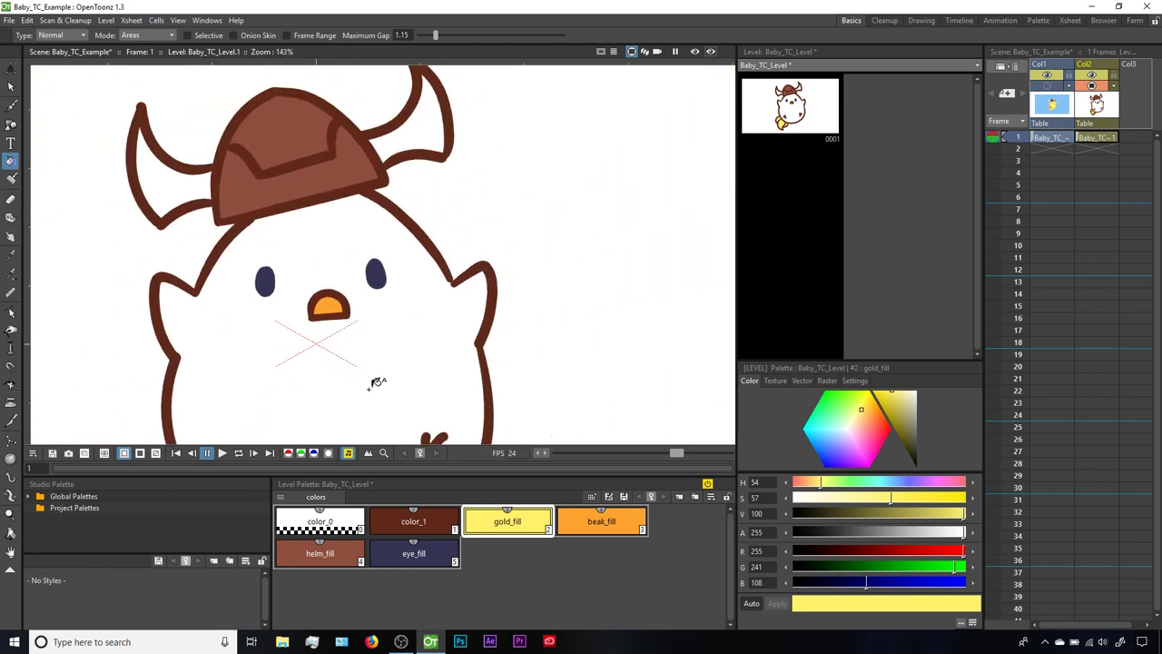
{"action": "scroll", "coordinate": [376, 382], "scroll_direction": "down", "scroll_amount": 4}
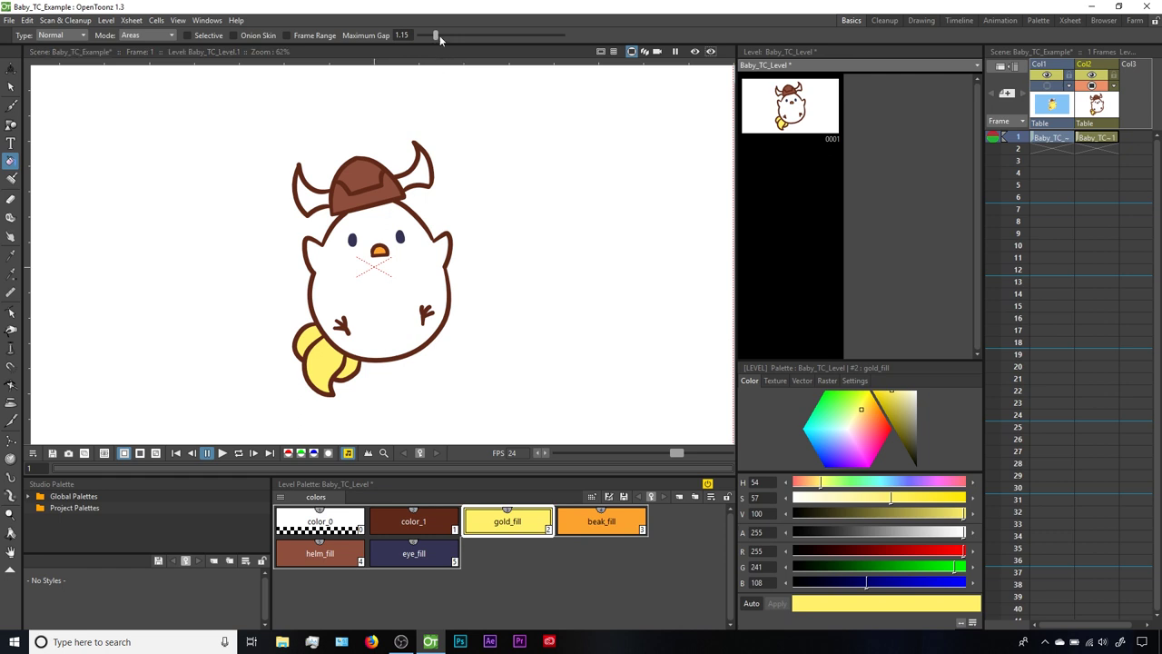
{"action": "left_click_drag", "start_coordinate": [435, 38], "coordinate": [409, 37]}
{"action": "left_click", "coordinate": [401, 34]}
{"action": "type", "text": "1.15"}
{"action": "key", "text": "Return"}
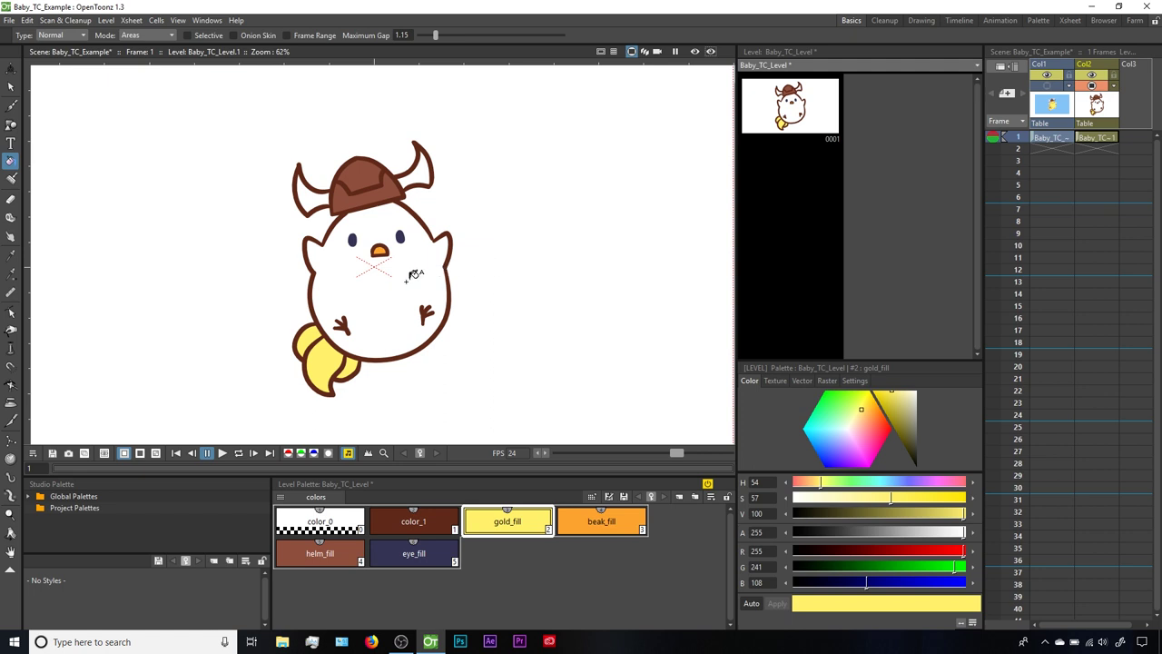
{"action": "left_click", "coordinate": [410, 274]}
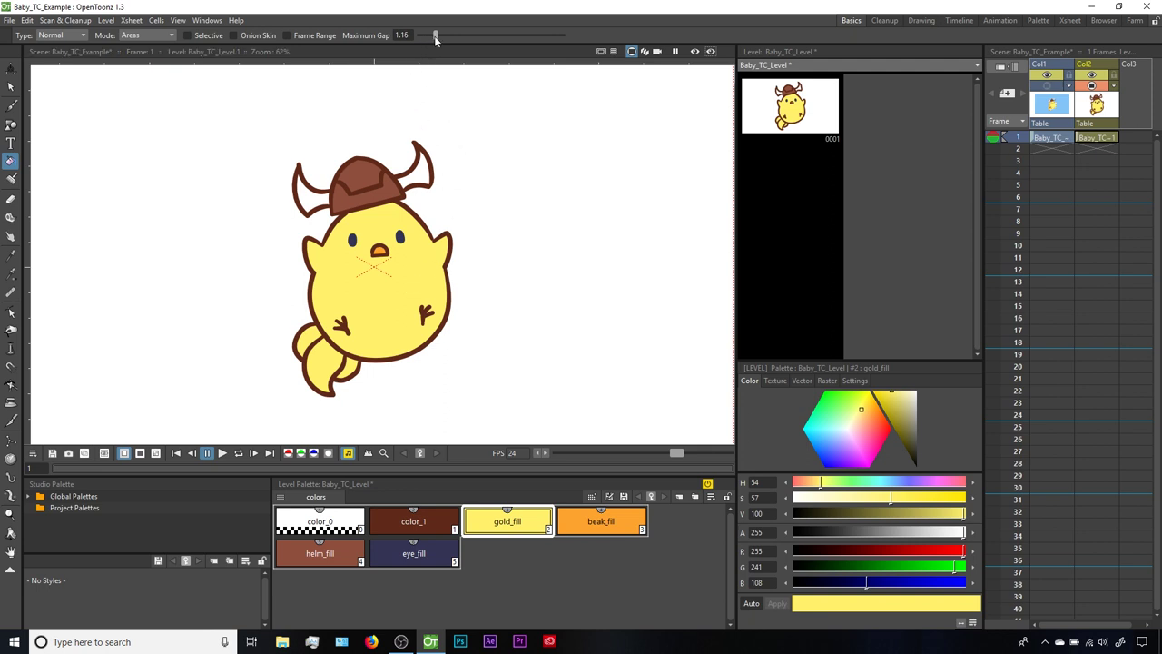
Step: With a Maximum Gap of 0.22, join the body outline's end to the wing beside the right eye and fill the body with gold_fill
{"action": "left_click_drag", "start_coordinate": [435, 39], "coordinate": [422, 39]}
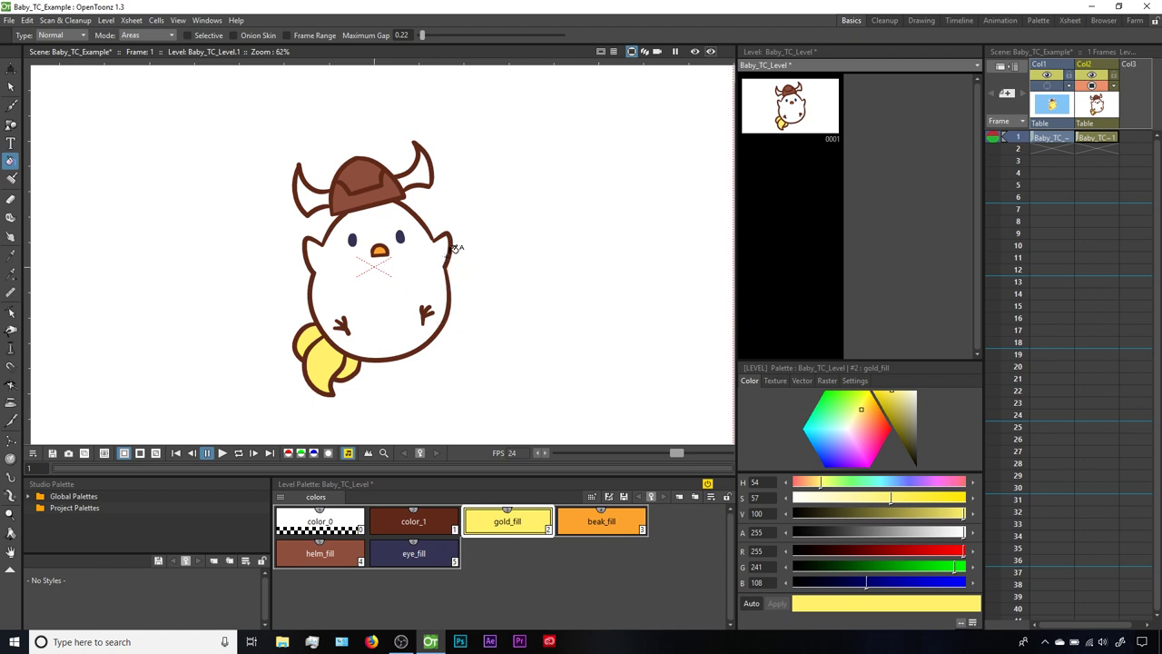
{"action": "scroll", "coordinate": [454, 247], "scroll_direction": "up", "scroll_amount": 8}
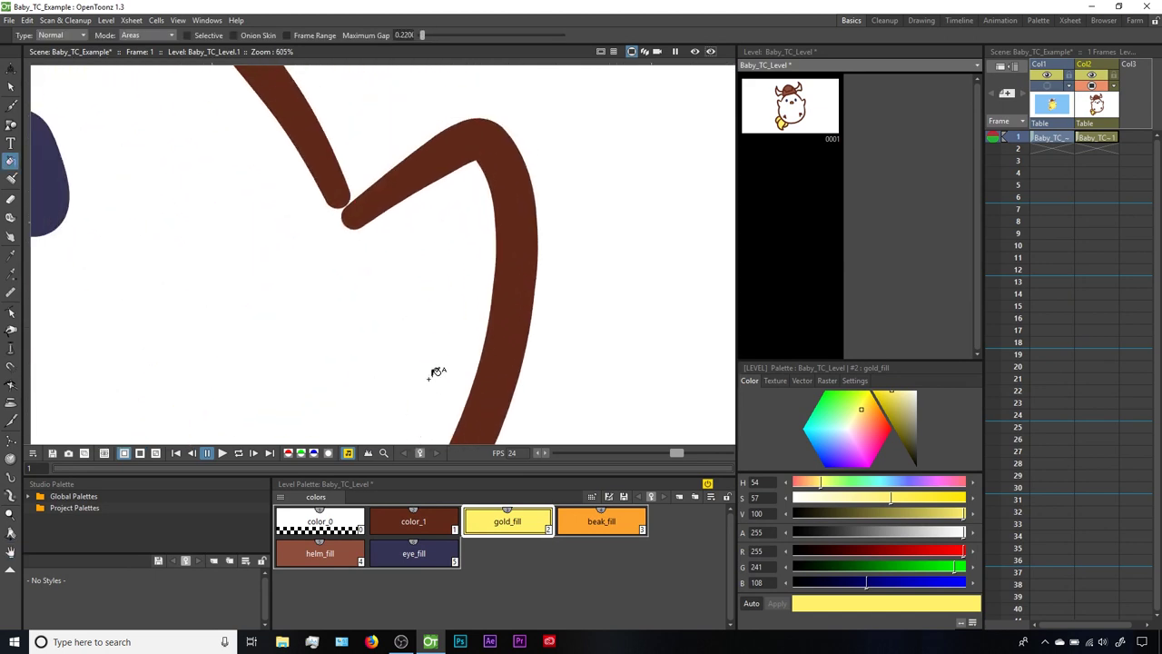
{"action": "key", "text": "c"}
{"action": "left_click", "coordinate": [338, 196]}
{"action": "left_click_drag", "start_coordinate": [338, 197], "coordinate": [354, 216]}
{"action": "scroll", "coordinate": [358, 296], "scroll_direction": "down", "scroll_amount": 4}
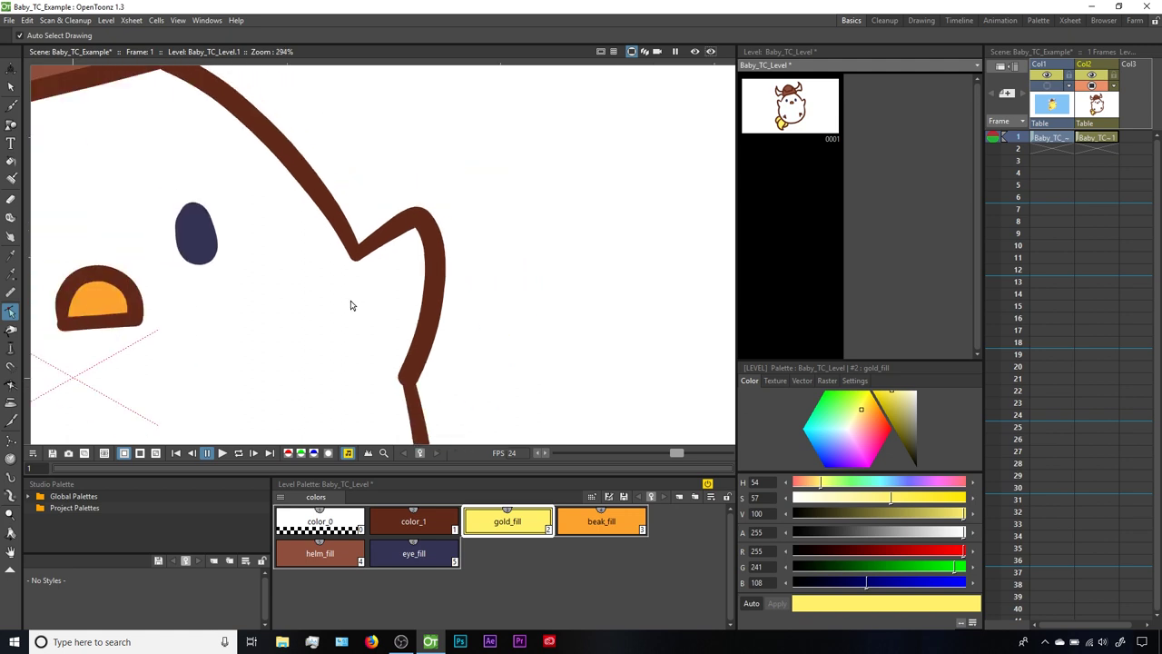
{"action": "key", "text": "f"}
{"action": "left_click", "coordinate": [304, 354]}
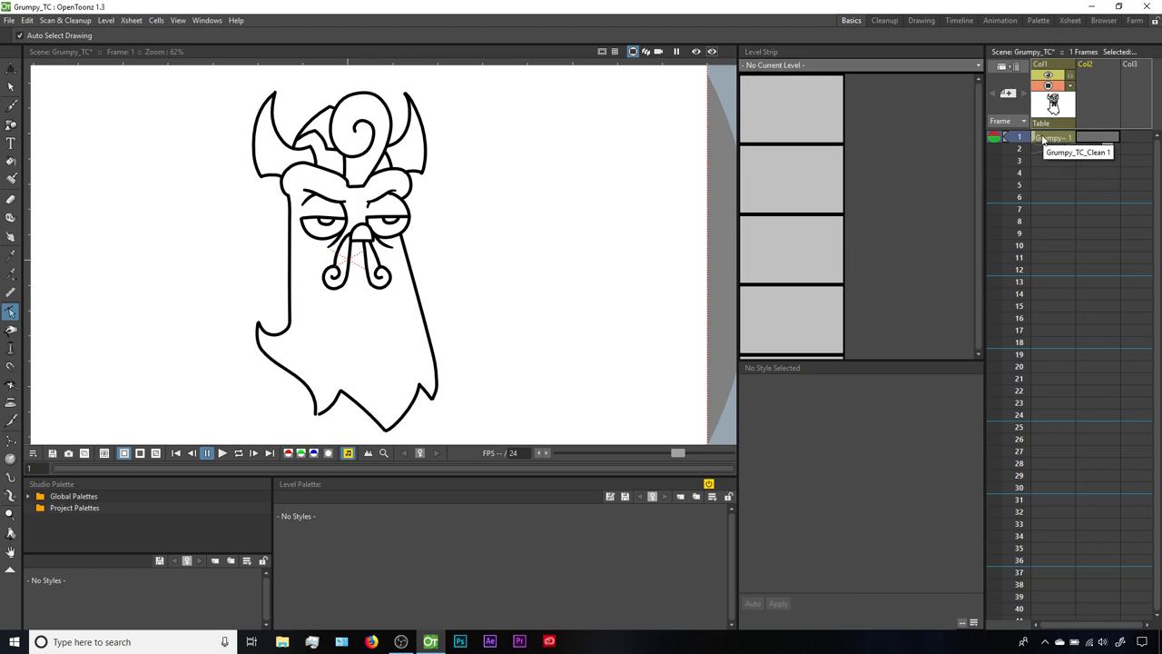
Step: Select the Grumpy_TC_Clean drawing in frame 1 and add three new pages to its level palette
{"action": "left_click", "coordinate": [1044, 139]}
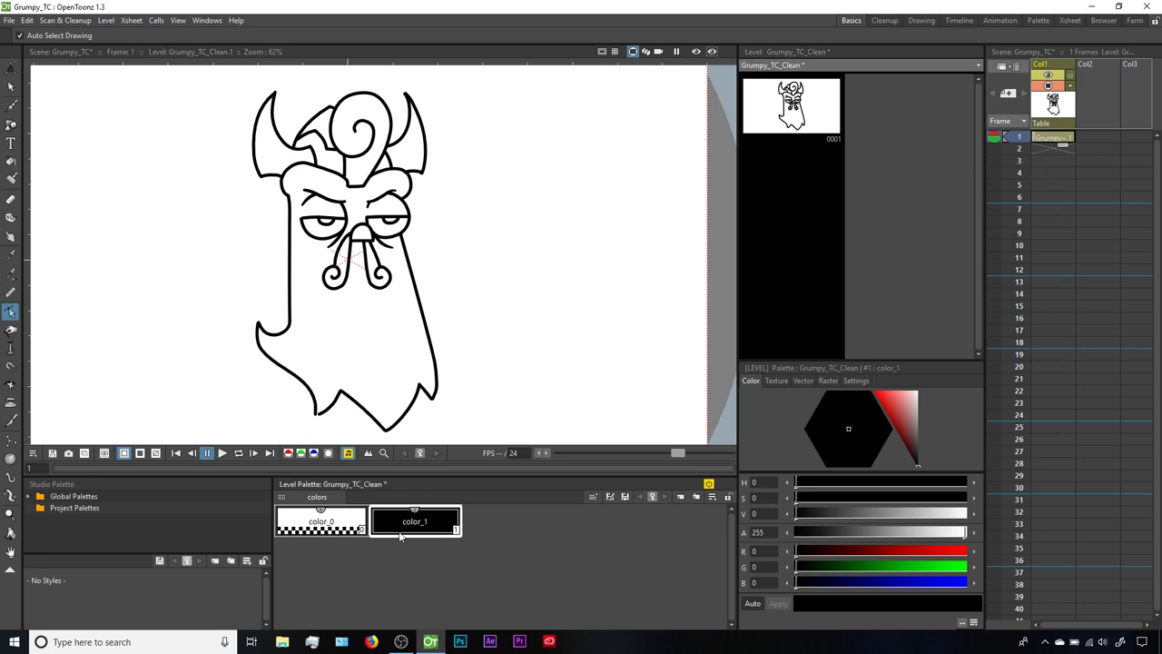
{"action": "left_click", "coordinate": [696, 498]}
{"action": "left_click", "coordinate": [696, 497]}
{"action": "left_click", "coordinate": [696, 498]}
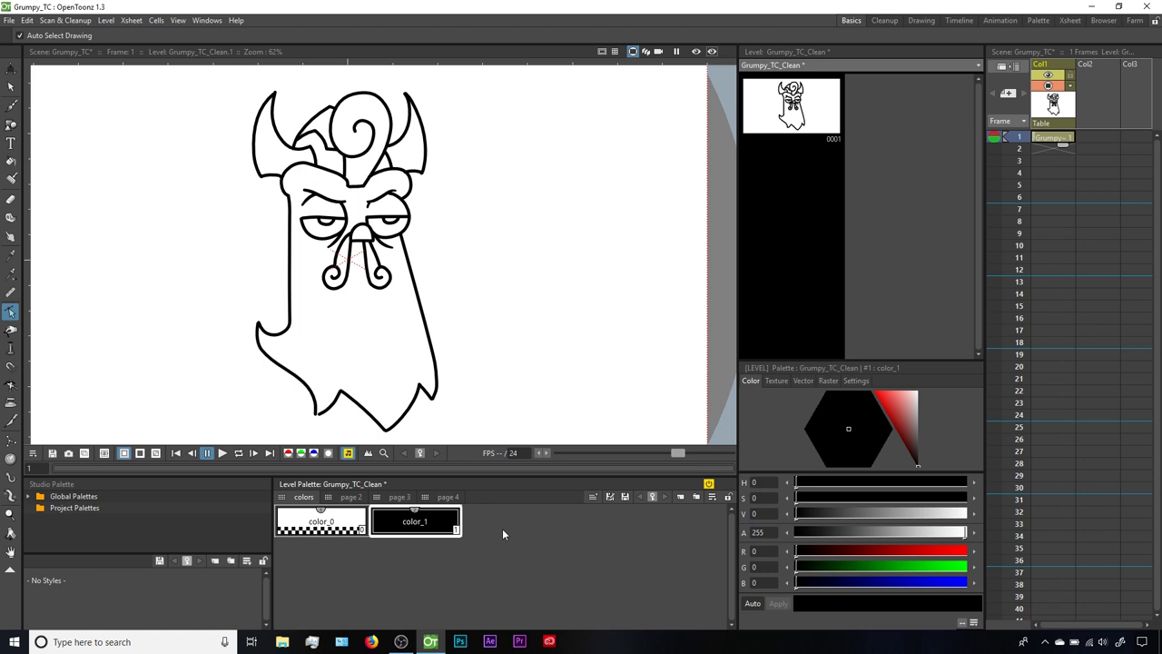
Step: Look through palette pages 2, 3 and 4 and return to the colors page
{"action": "left_click", "coordinate": [356, 499]}
{"action": "left_click", "coordinate": [389, 501]}
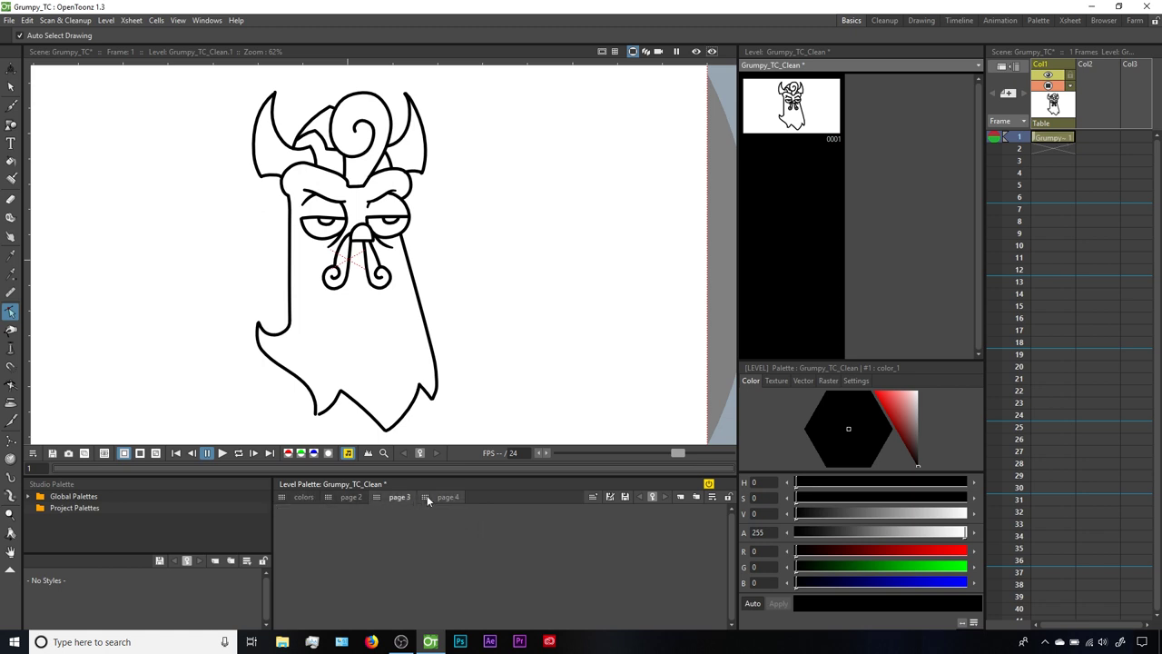
{"action": "left_click", "coordinate": [439, 497]}
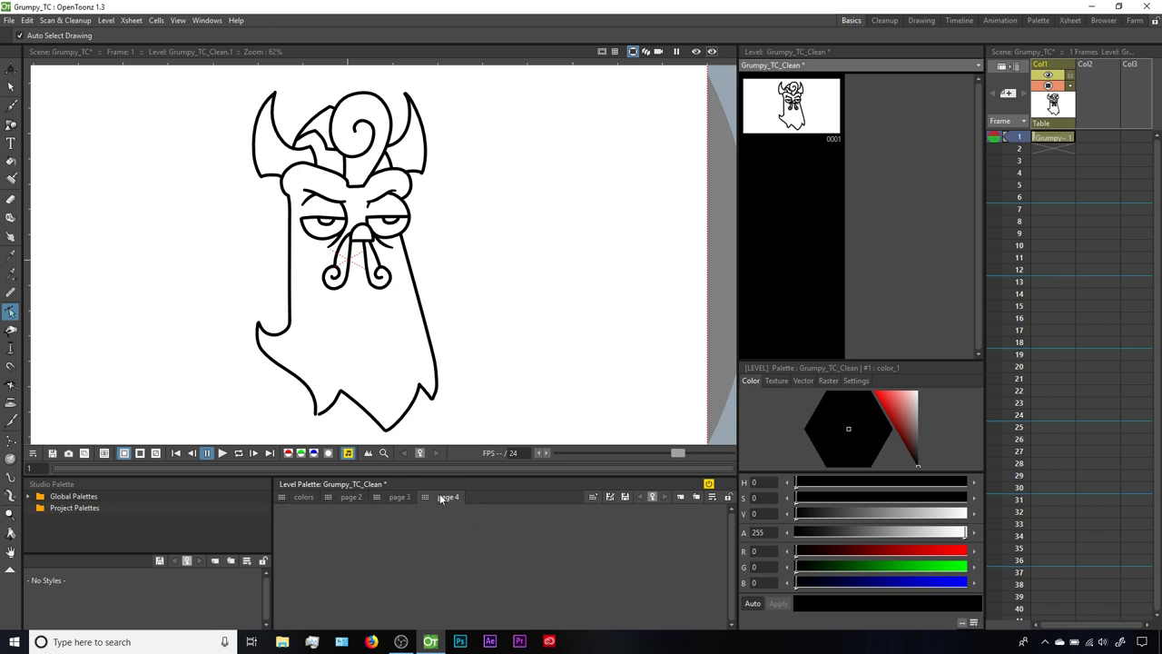
{"action": "left_click", "coordinate": [339, 502]}
{"action": "left_click", "coordinate": [392, 499]}
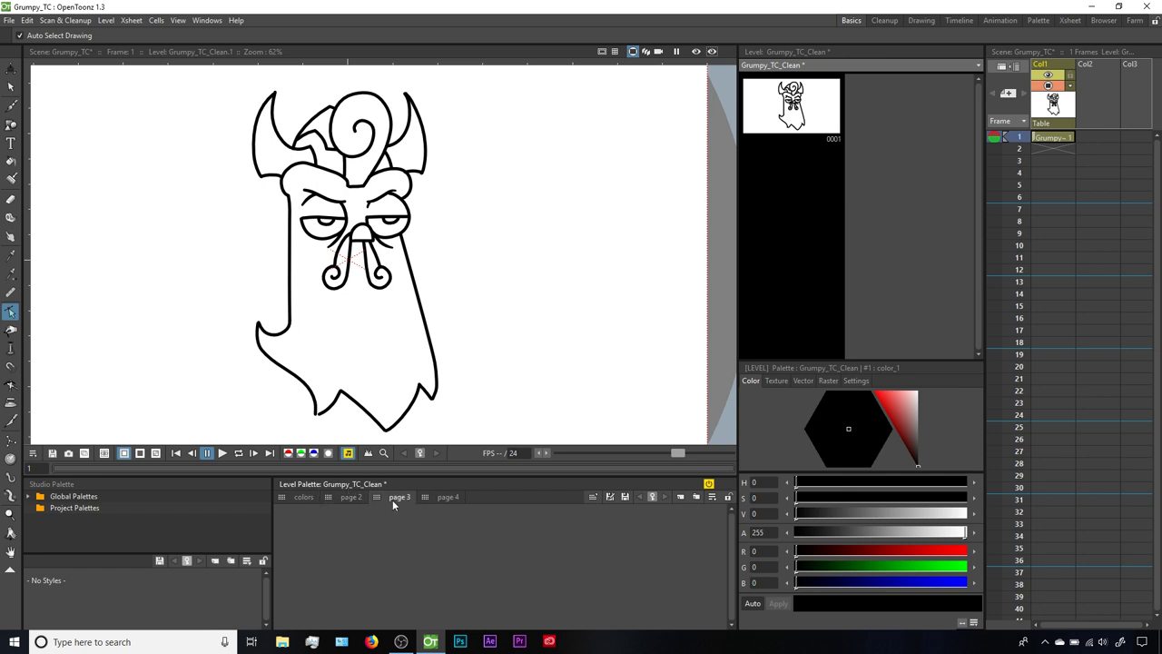
{"action": "left_click", "coordinate": [441, 500]}
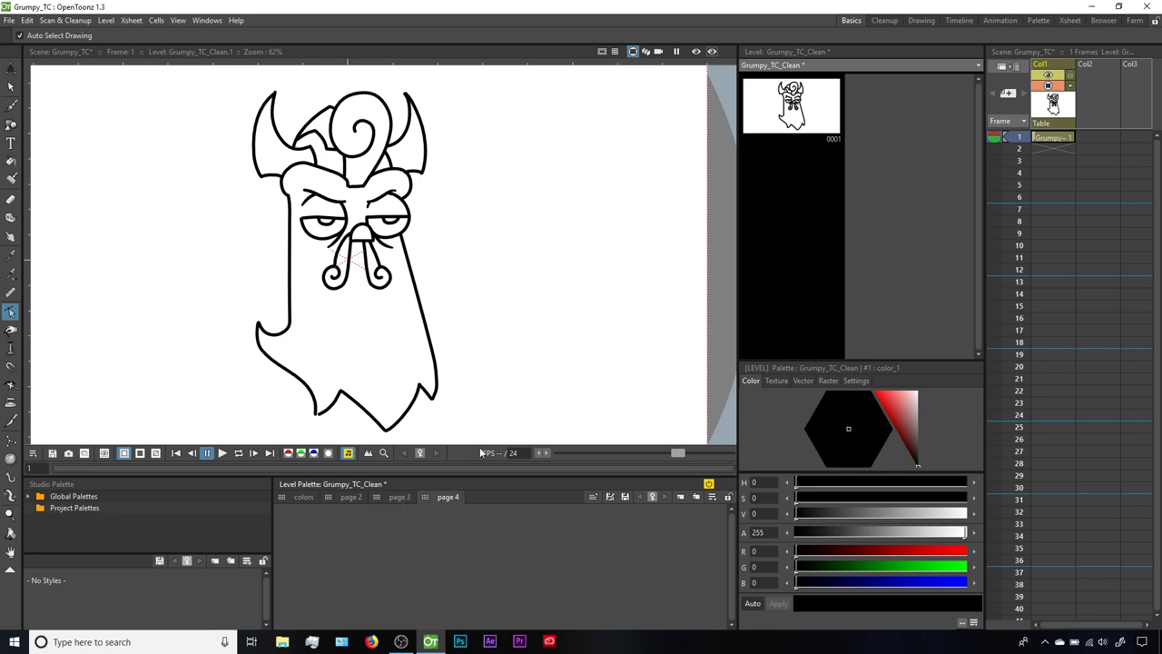
{"action": "left_click", "coordinate": [307, 501]}
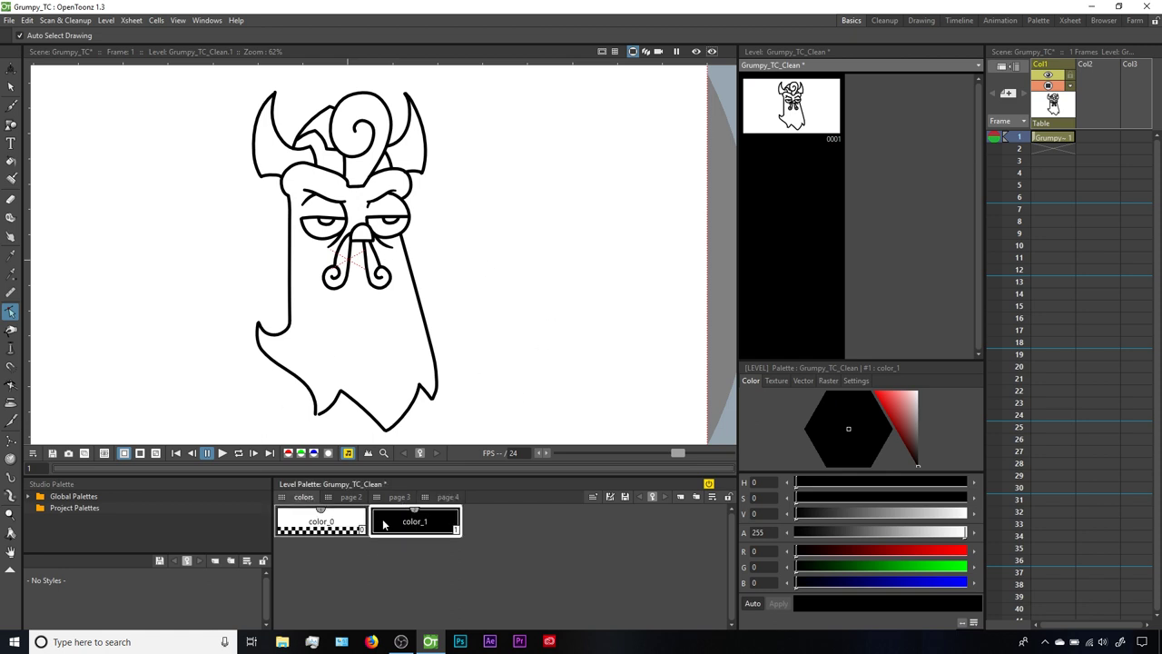
{"action": "left_click", "coordinate": [316, 501]}
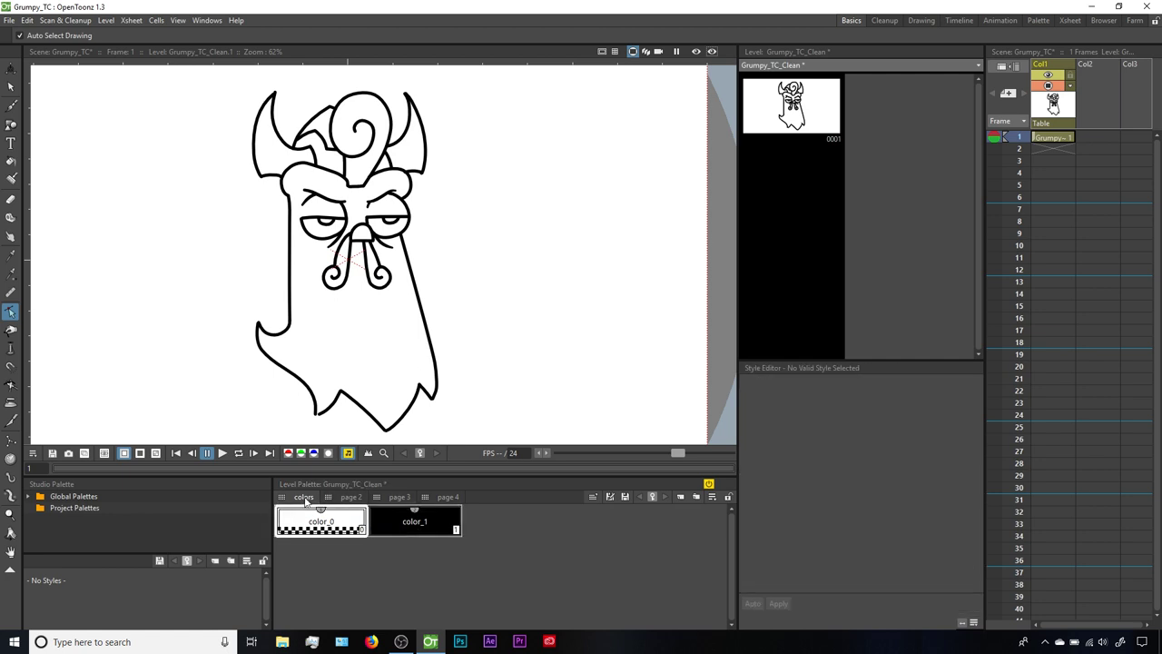
Step: Delete pages 4, 3 and 2 from the level palette
{"action": "right_click", "coordinate": [445, 499]}
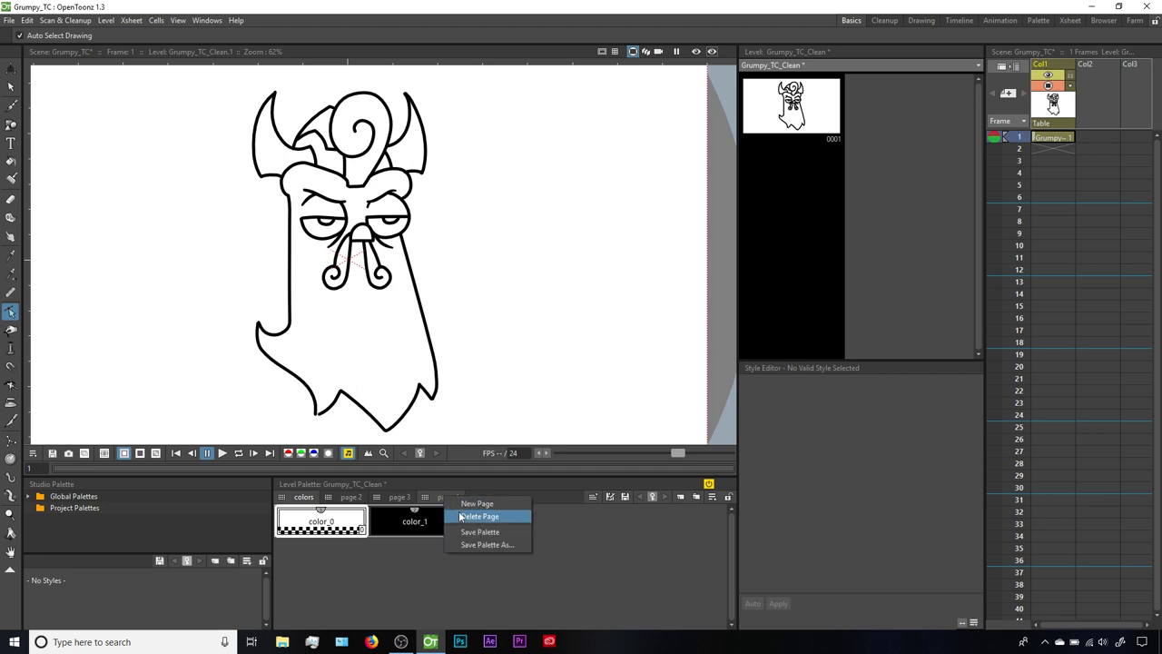
{"action": "left_click", "coordinate": [460, 517]}
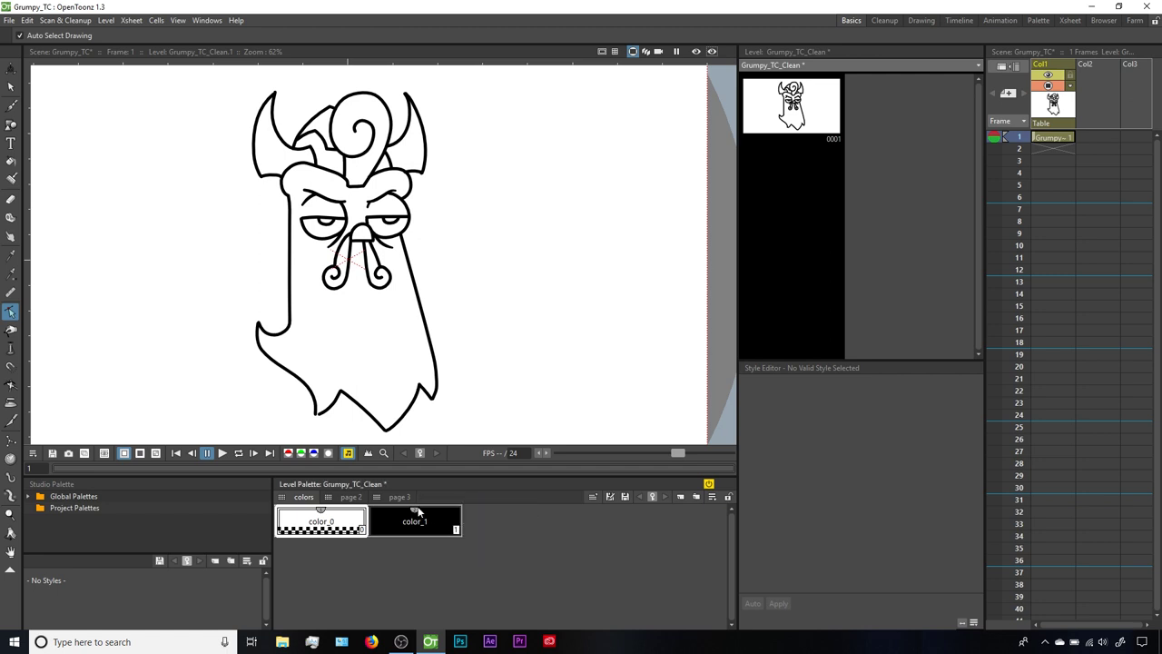
{"action": "right_click", "coordinate": [399, 499]}
{"action": "left_click", "coordinate": [415, 517]}
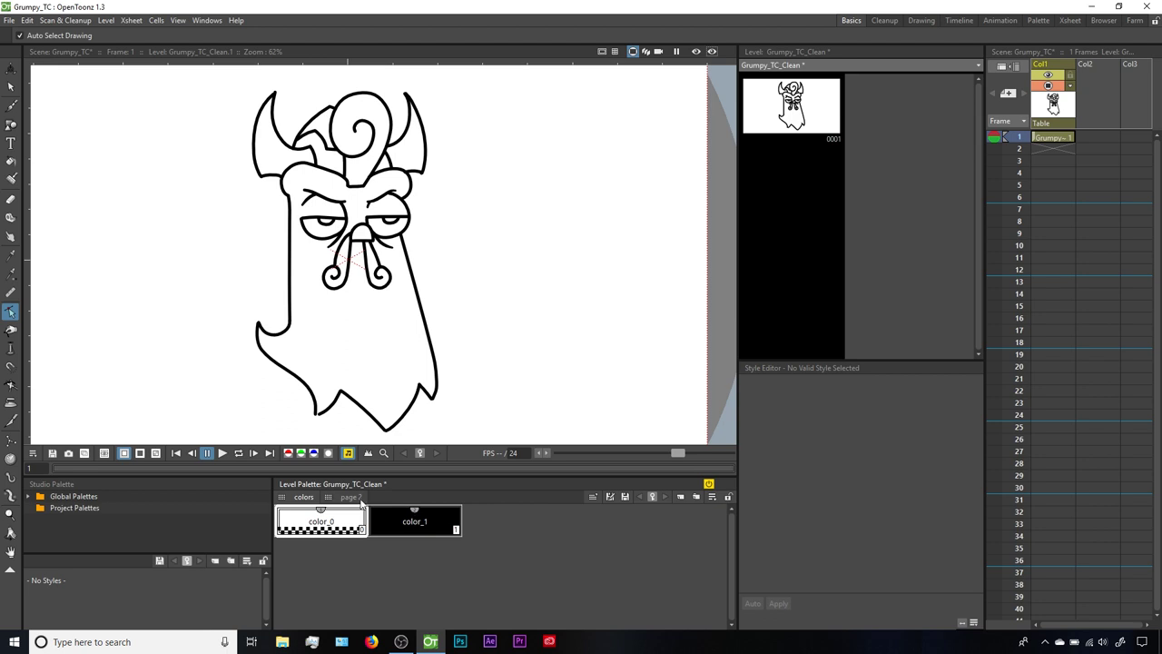
{"action": "right_click", "coordinate": [362, 501]}
{"action": "left_click", "coordinate": [377, 520]}
Step: Add a new style to the level palette and make it red with a saturation of 81
{"action": "right_click", "coordinate": [511, 541]}
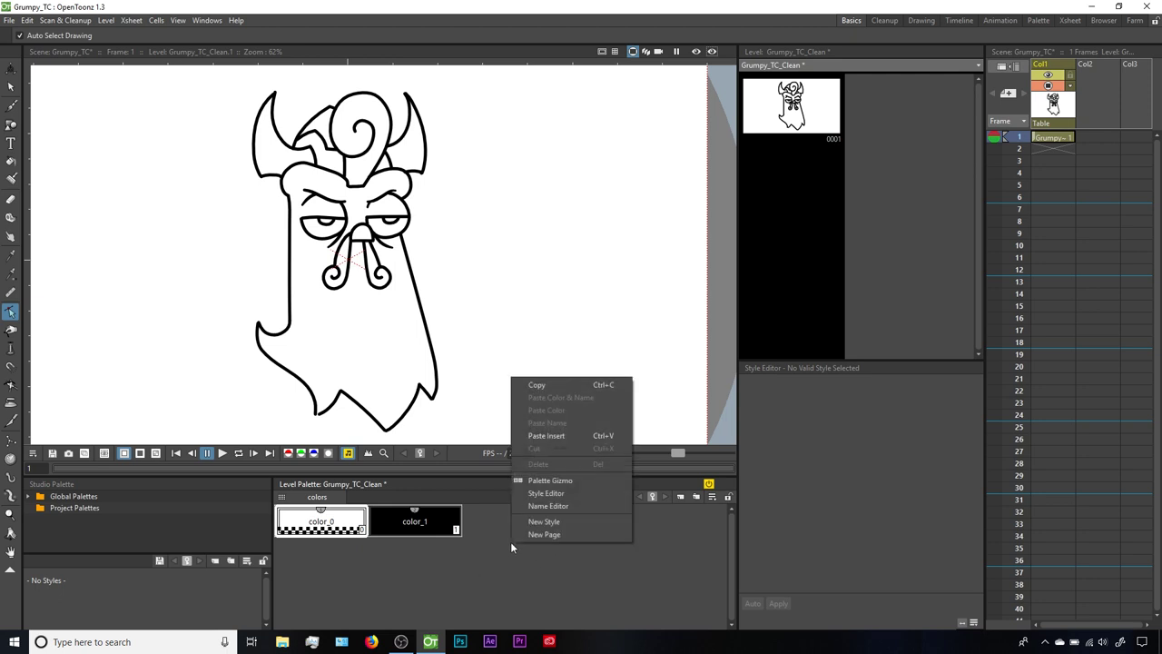
{"action": "left_click", "coordinate": [527, 521]}
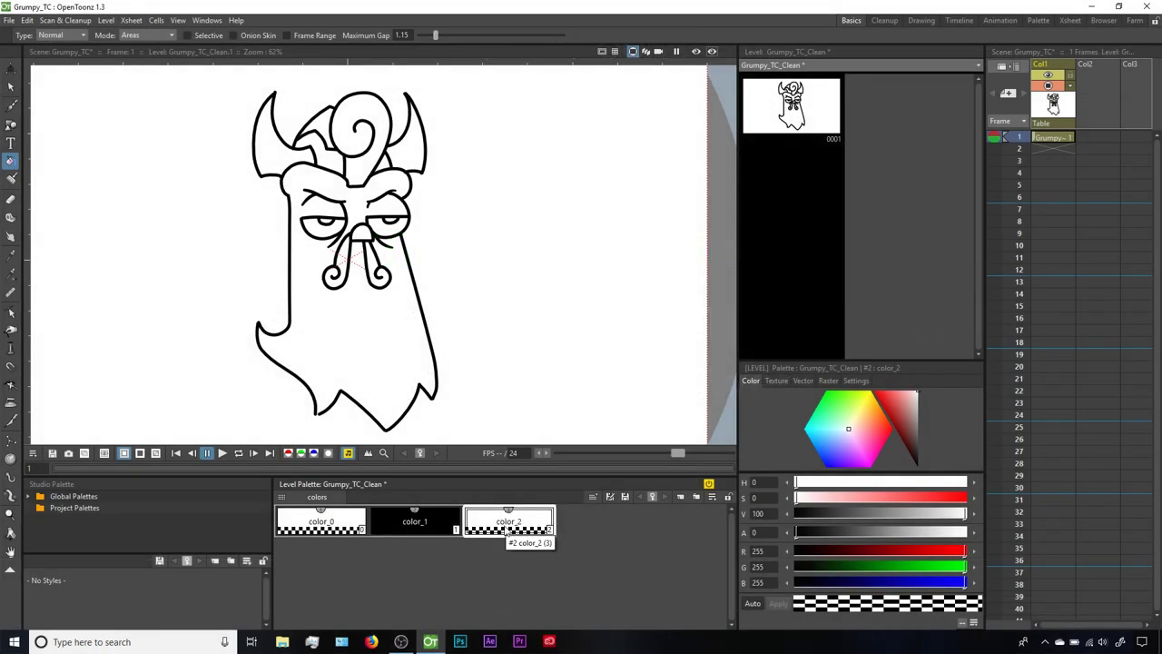
{"action": "key", "text": "space"}
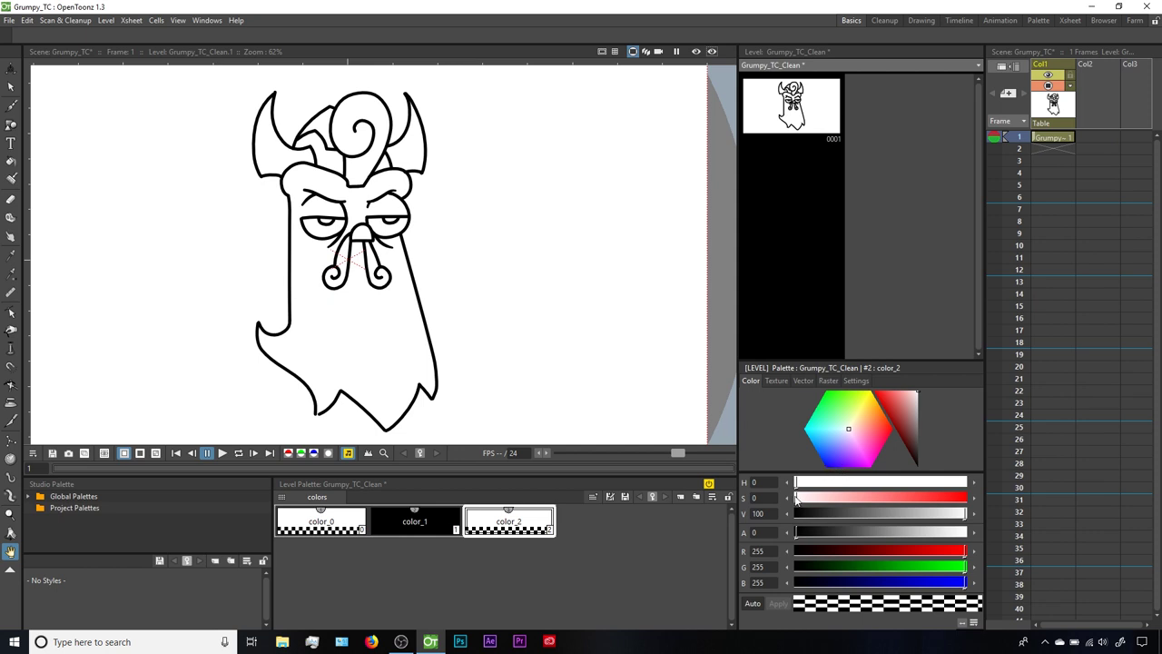
{"action": "left_click_drag", "start_coordinate": [798, 499], "coordinate": [894, 500]}
{"action": "left_click_drag", "start_coordinate": [924, 494], "coordinate": [934, 496]}
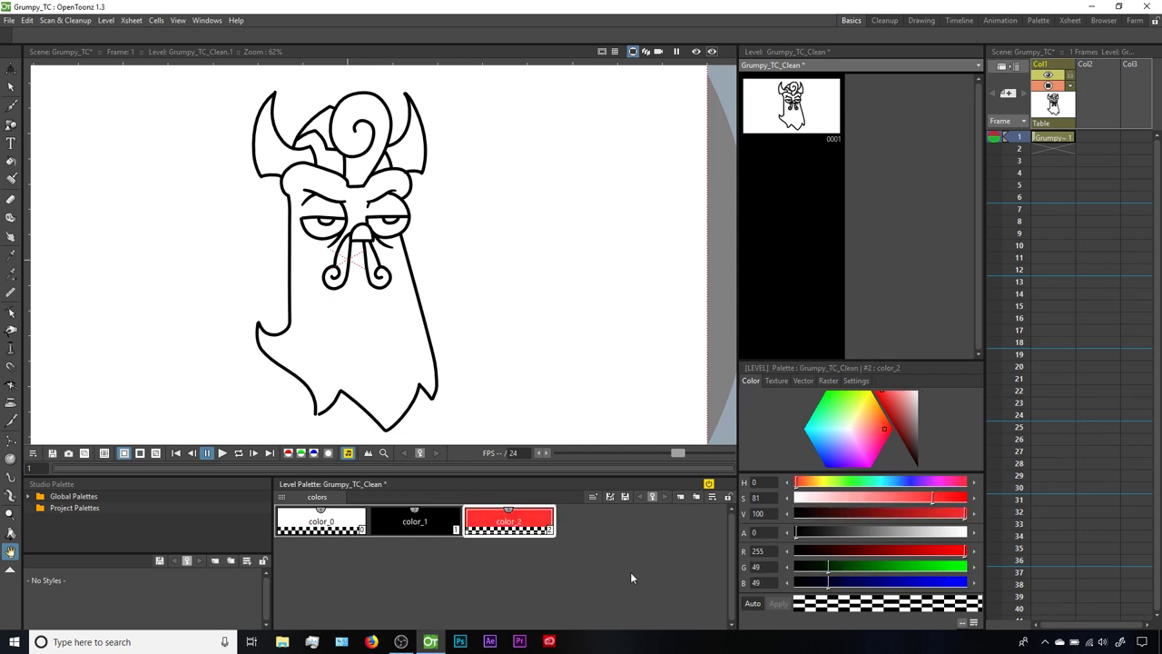
Step: Rename the new red style as red_fill
{"action": "double_click", "coordinate": [510, 524]}
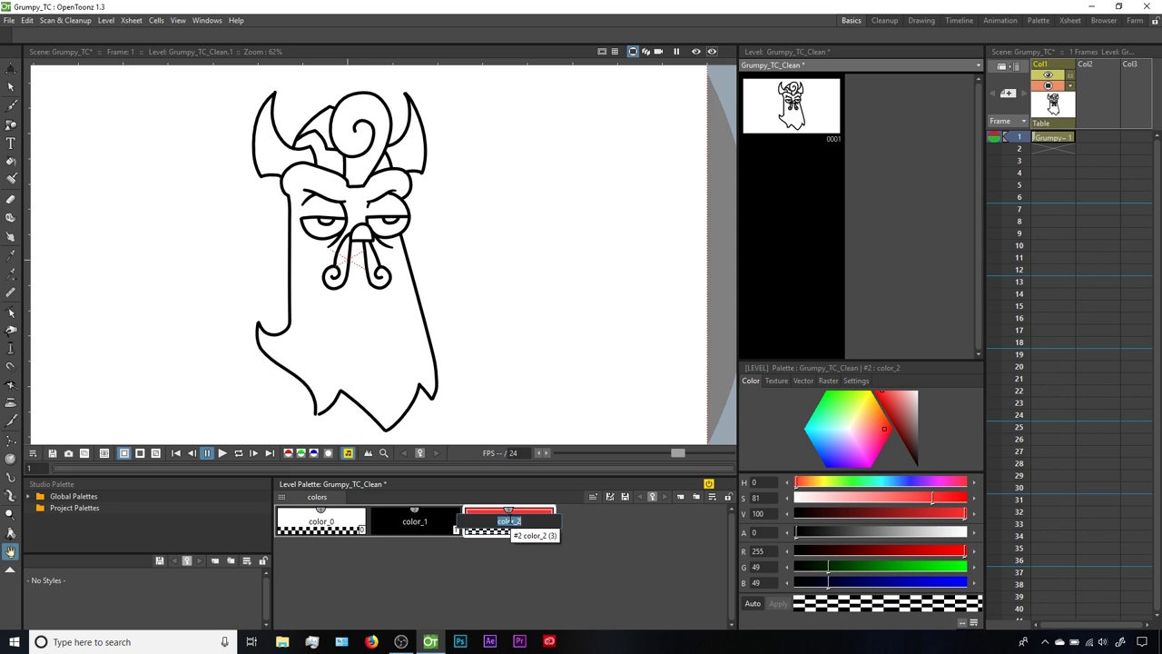
{"action": "type", "text": "red_fill"}
{"action": "key", "text": "Return"}
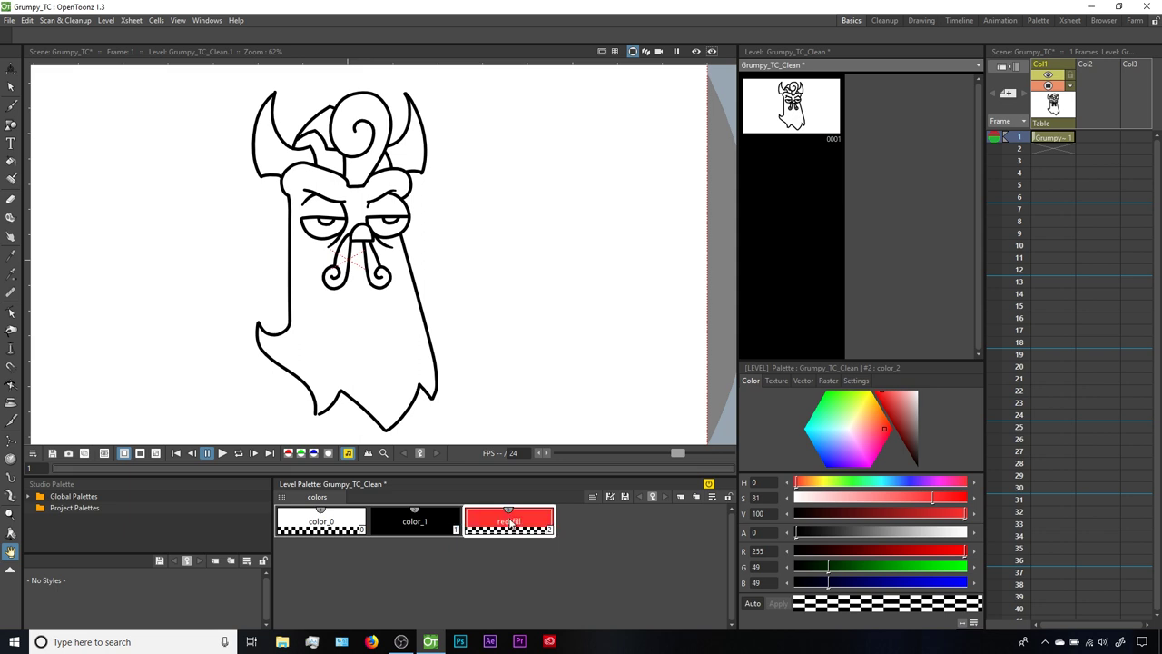
Step: Fill the character's curled crest with red_fill and paint a wavy brush stroke to the right of the character
{"action": "key", "text": "f"}
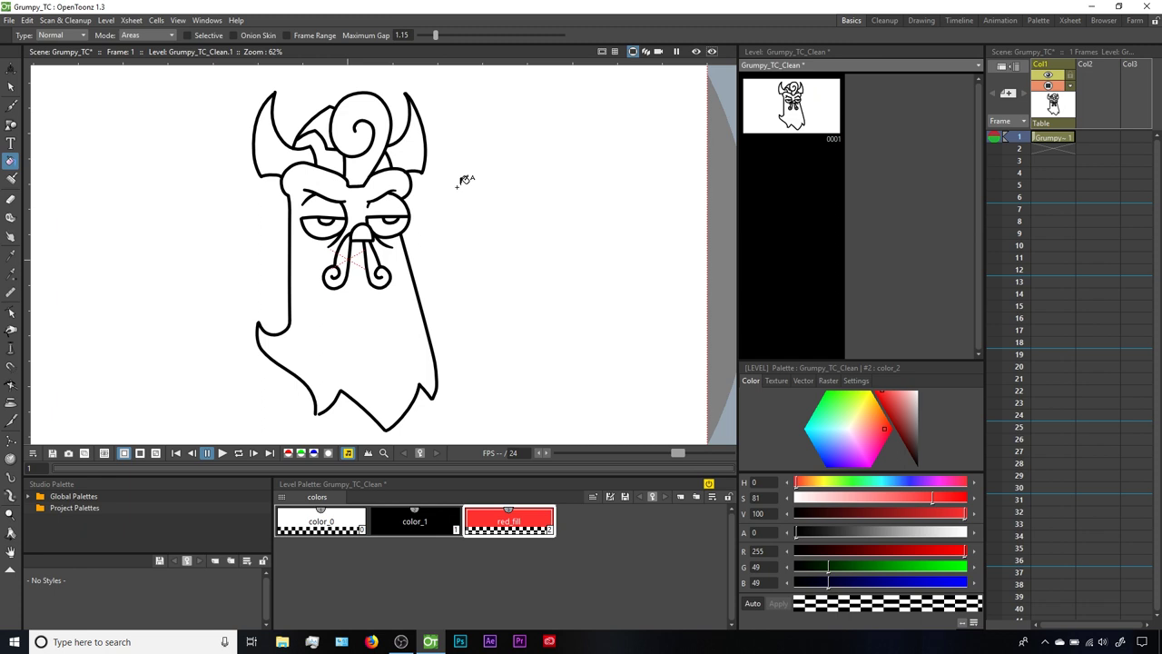
{"action": "key", "text": "b"}
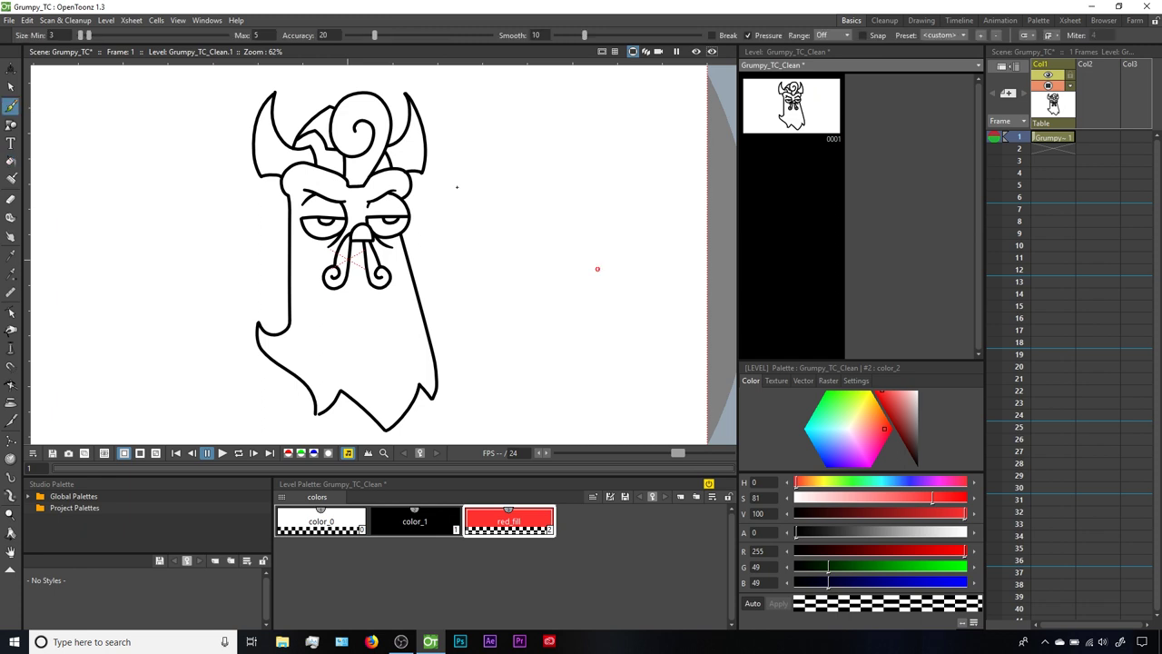
{"action": "mouse_move", "coordinate": [467, 264]}
{"action": "left_mouse_down"}
{"action": "mouse_move", "coordinate": [519, 194]}
{"action": "mouse_move", "coordinate": [599, 263]}
{"action": "left_mouse_up"}
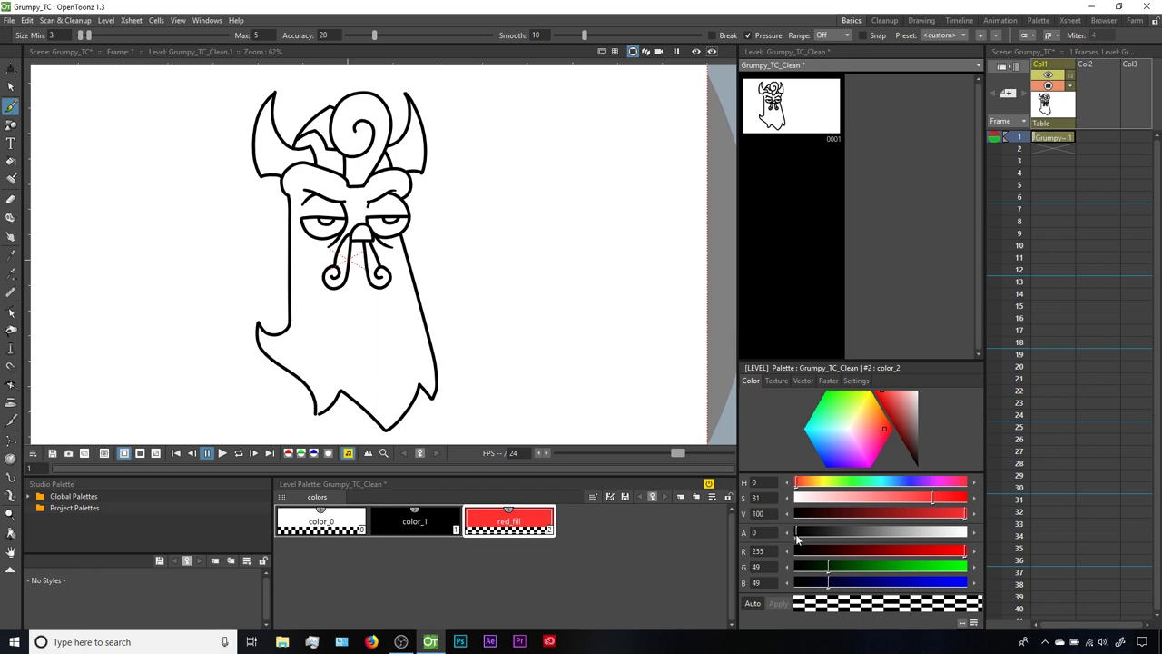
Step: Set the alpha of red_fill to 255
{"action": "left_click_drag", "start_coordinate": [797, 535], "coordinate": [985, 540]}
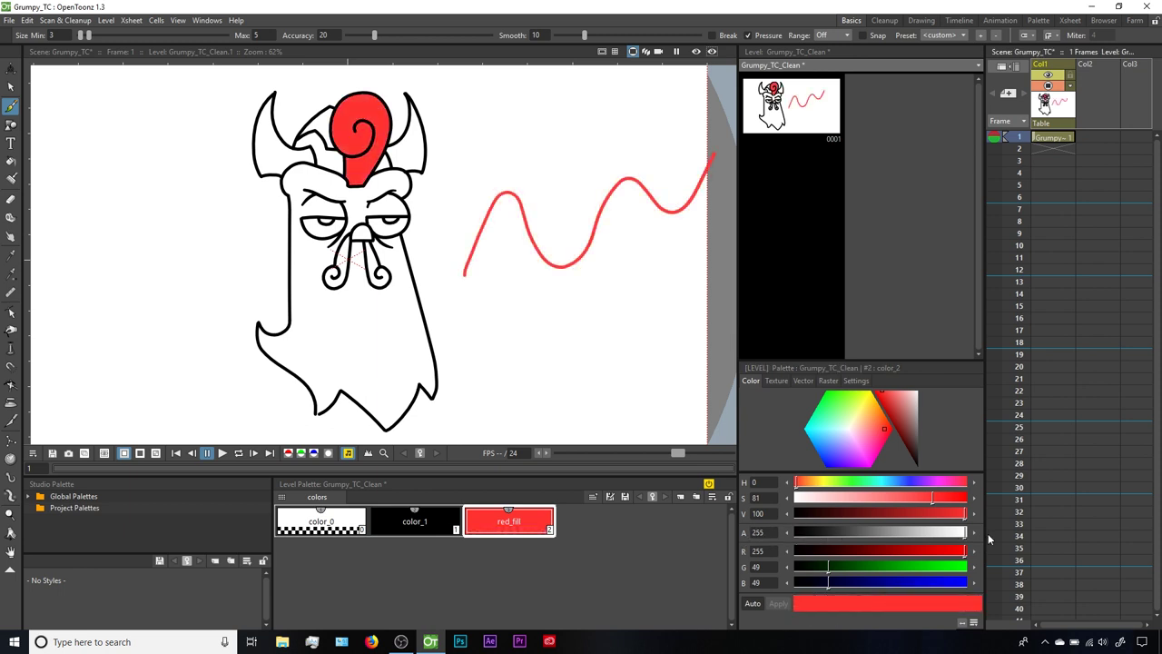
{"action": "left_click", "coordinate": [758, 532]}
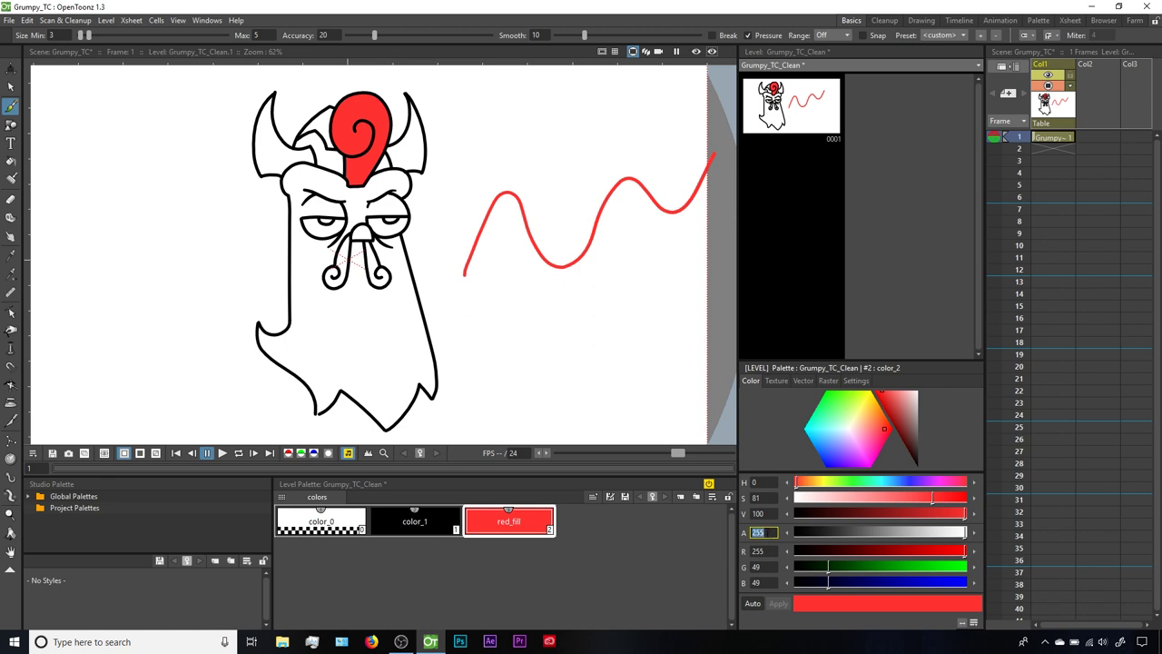
Step: Select the wavy red brush stroke beside the character and delete it
{"action": "key", "text": "Return"}
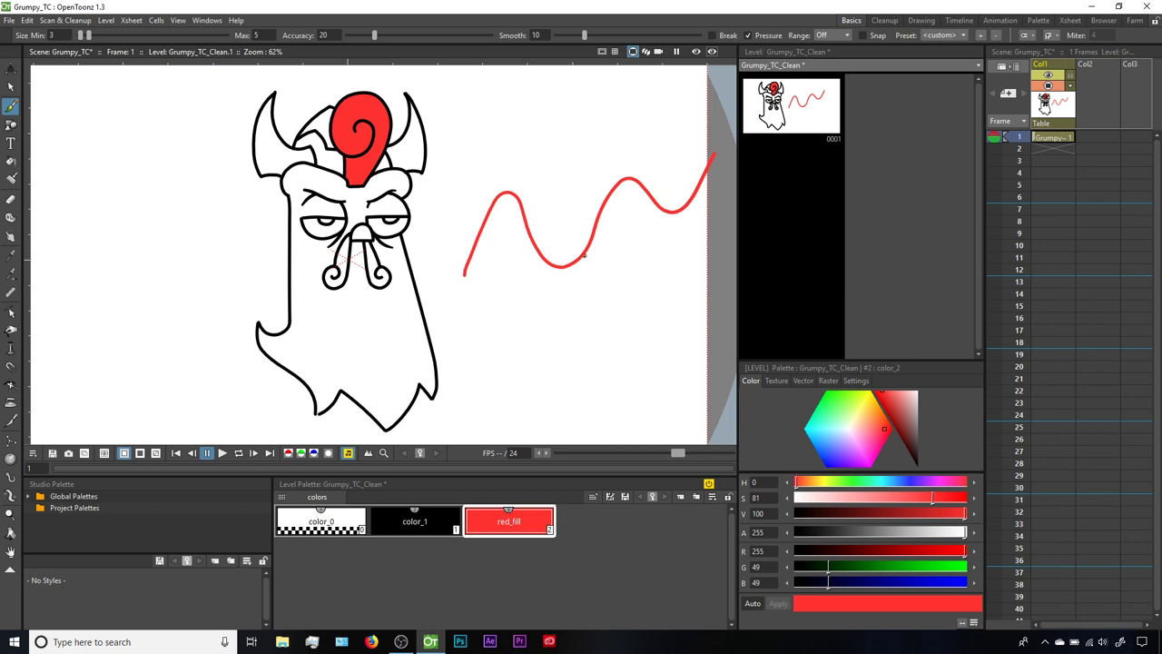
{"action": "key", "text": "s"}
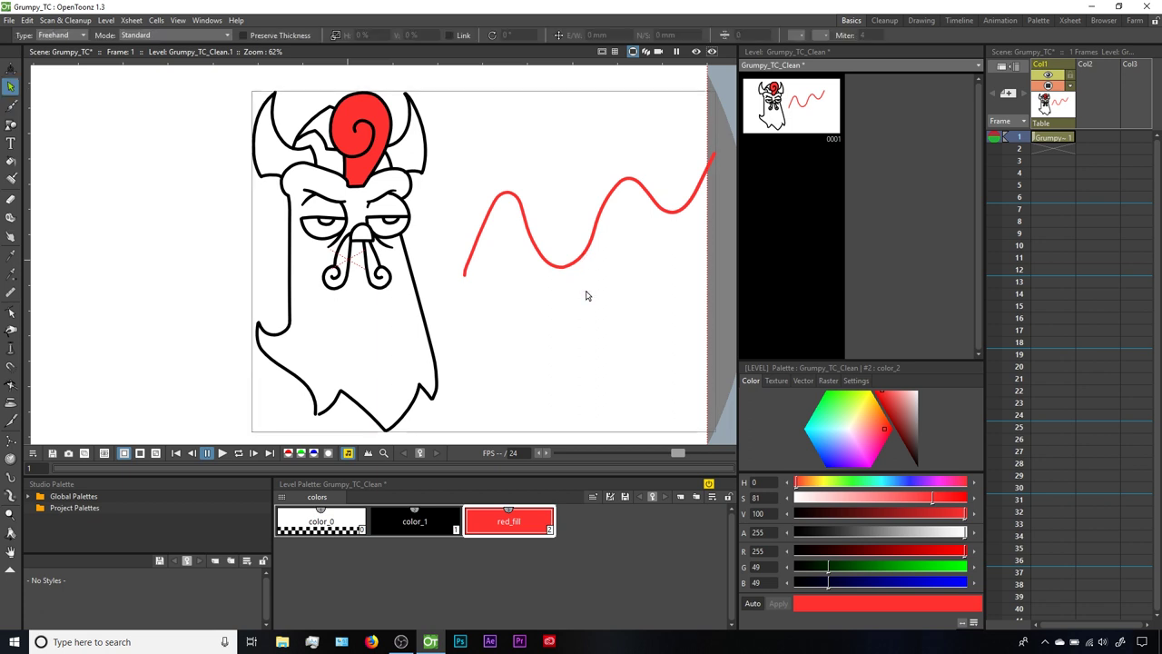
{"action": "left_click", "coordinate": [585, 254]}
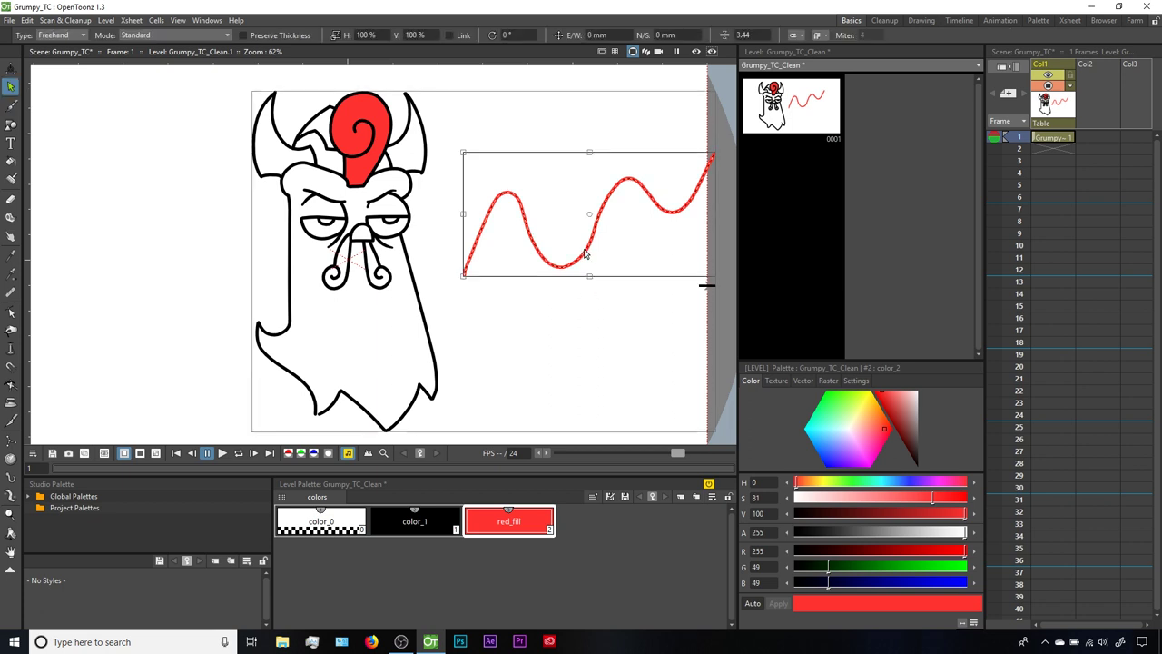
{"action": "key", "text": "Delete"}
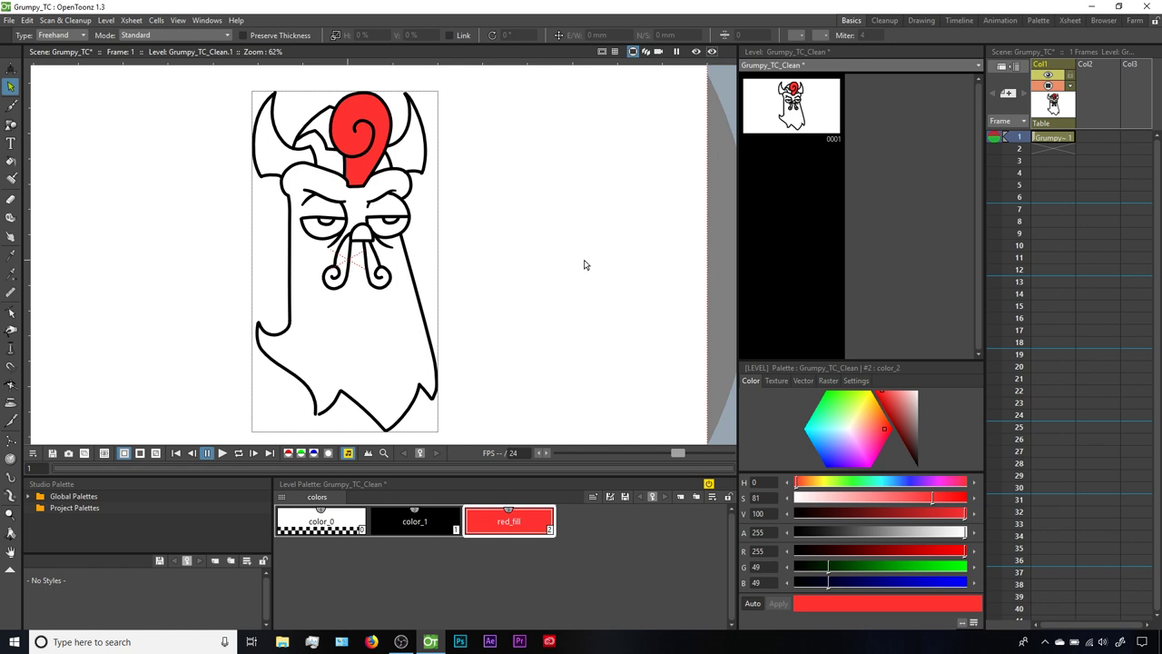
Step: Fill both curled wattles below the character's beak with red_fill
{"action": "key", "text": "f"}
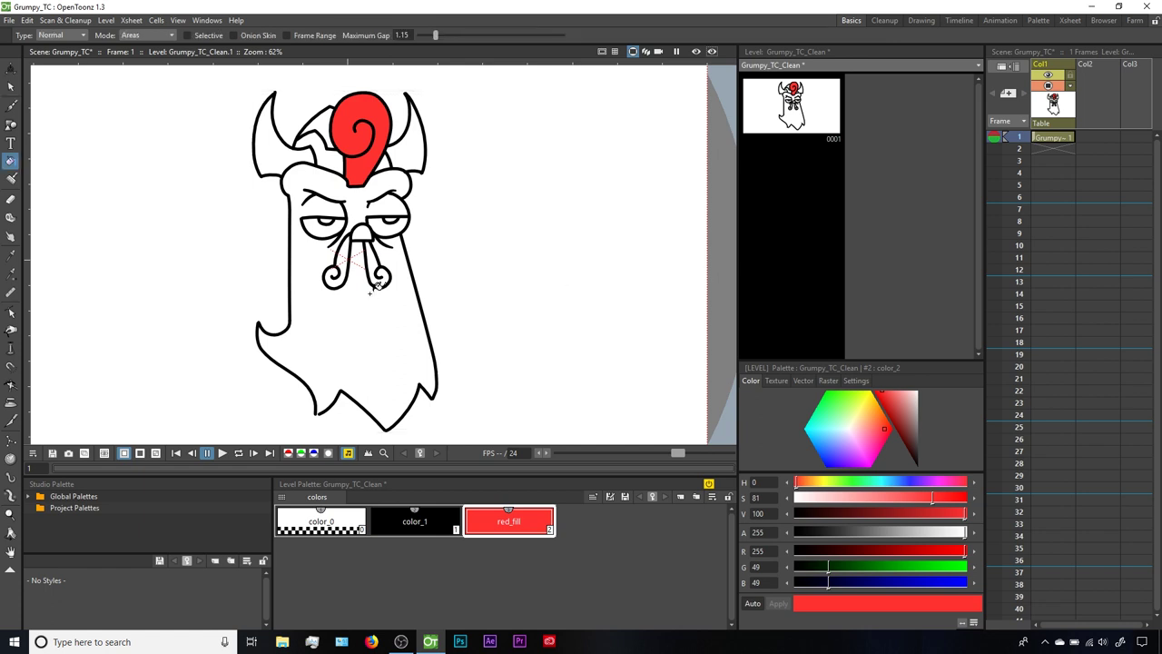
{"action": "left_click", "coordinate": [353, 255]}
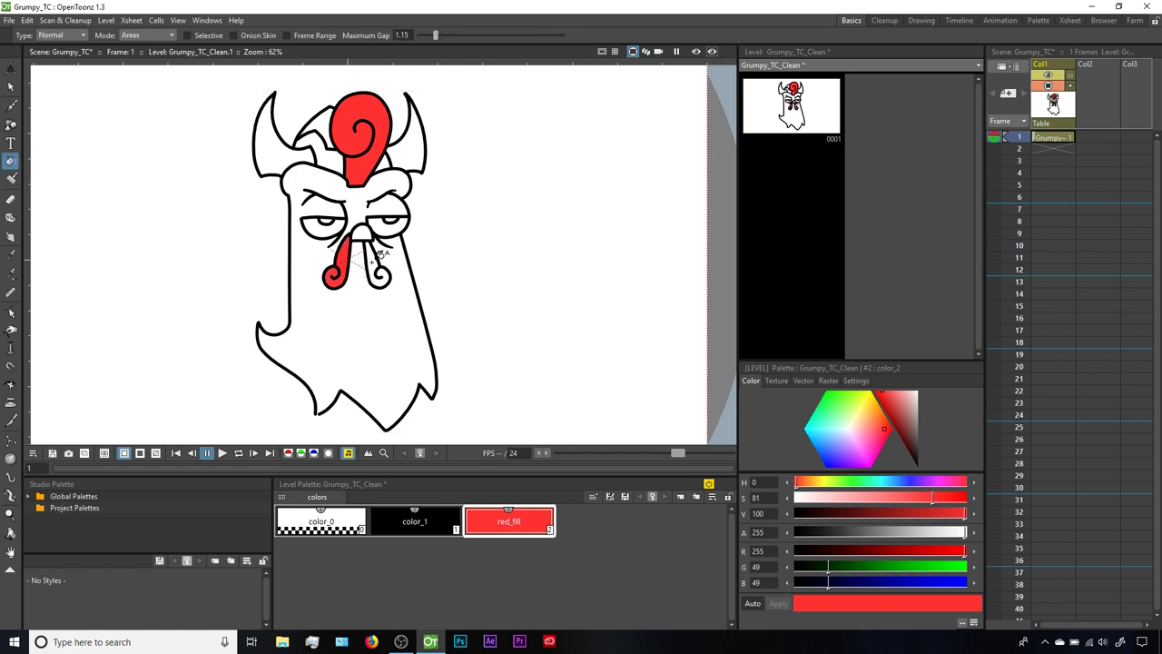
{"action": "left_click", "coordinate": [379, 256]}
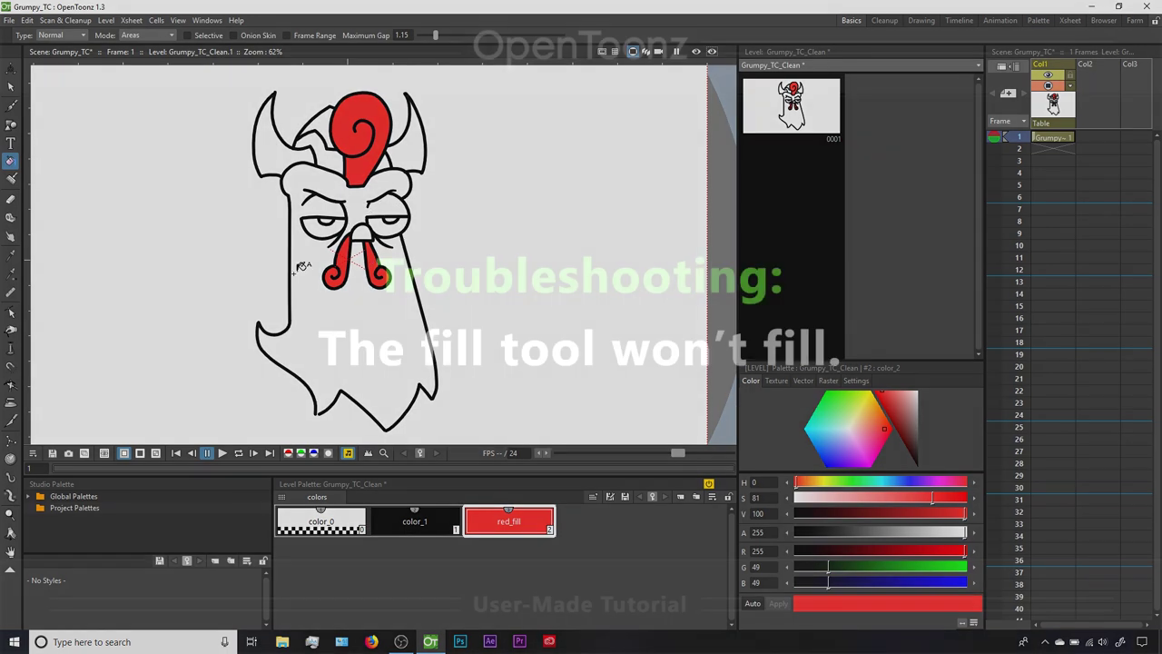
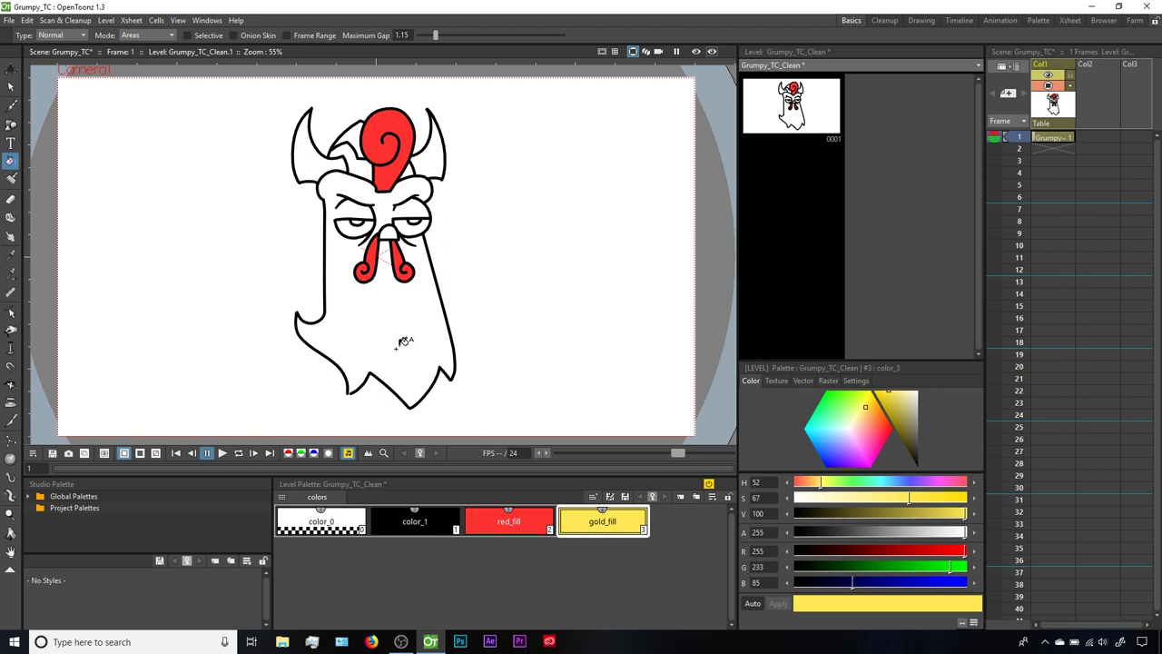
Step: Turn on Fill Check and raise the Fill tool's Maximum Gap to 1.71 to bridge the gap in the body's lower outline
{"action": "scroll", "coordinate": [341, 406], "scroll_direction": "up", "scroll_amount": 10}
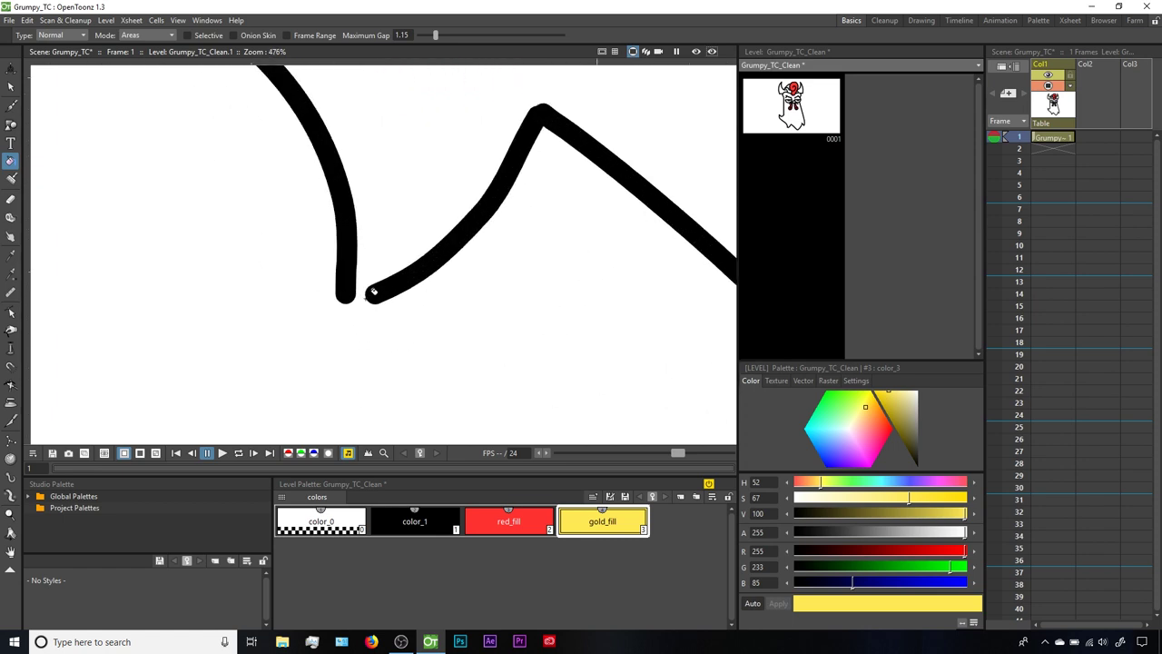
{"action": "scroll", "coordinate": [602, 252], "scroll_direction": "down", "scroll_amount": 9}
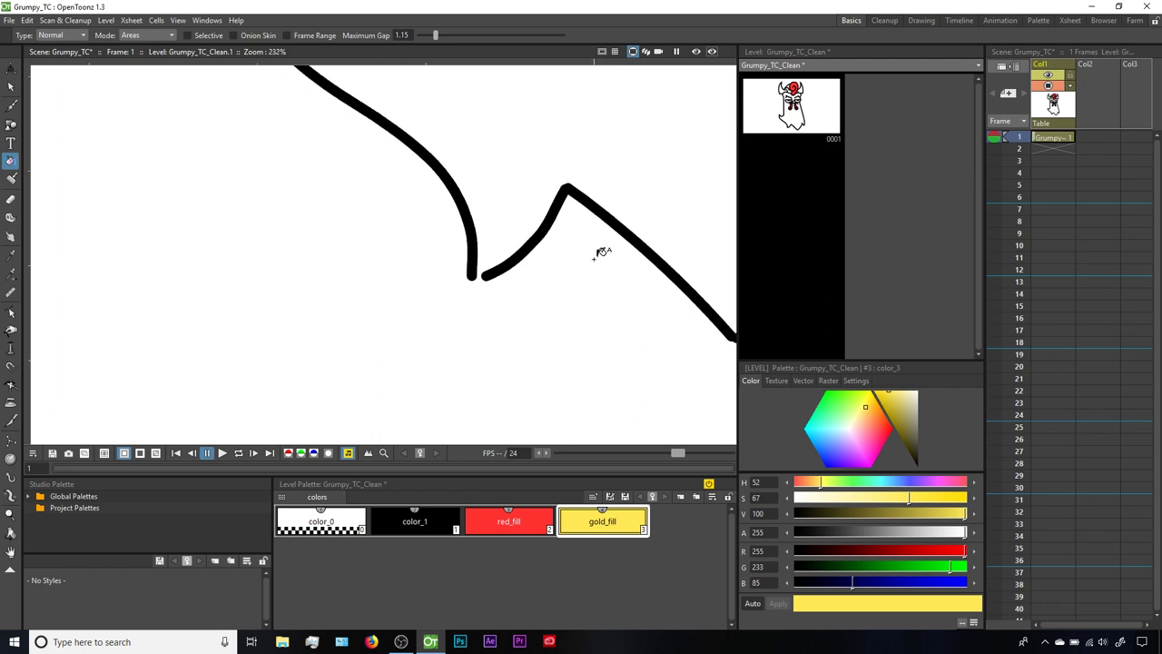
{"action": "scroll", "coordinate": [337, 312], "scroll_direction": "down", "scroll_amount": 3}
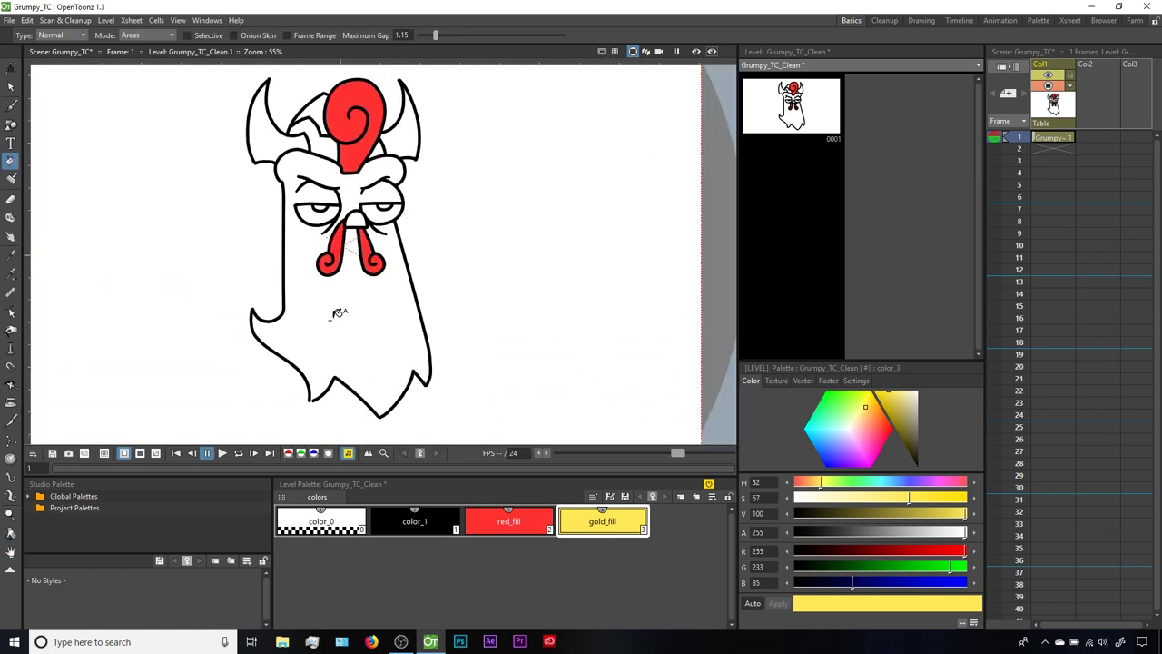
{"action": "left_click", "coordinate": [178, 20]}
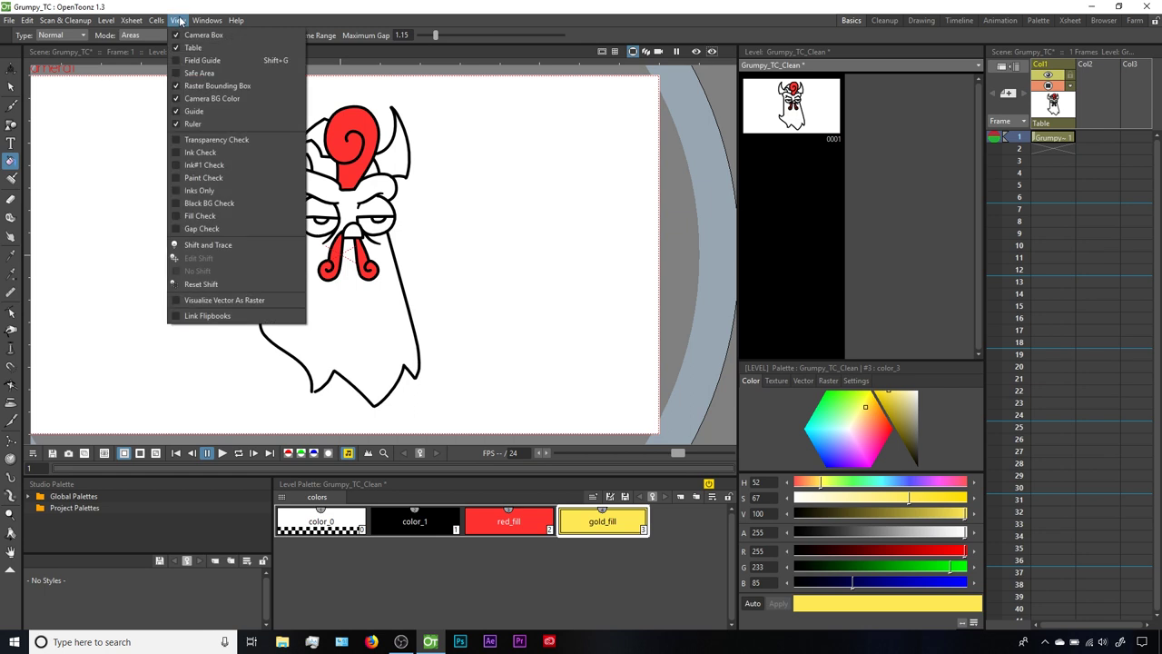
{"action": "left_click", "coordinate": [216, 219]}
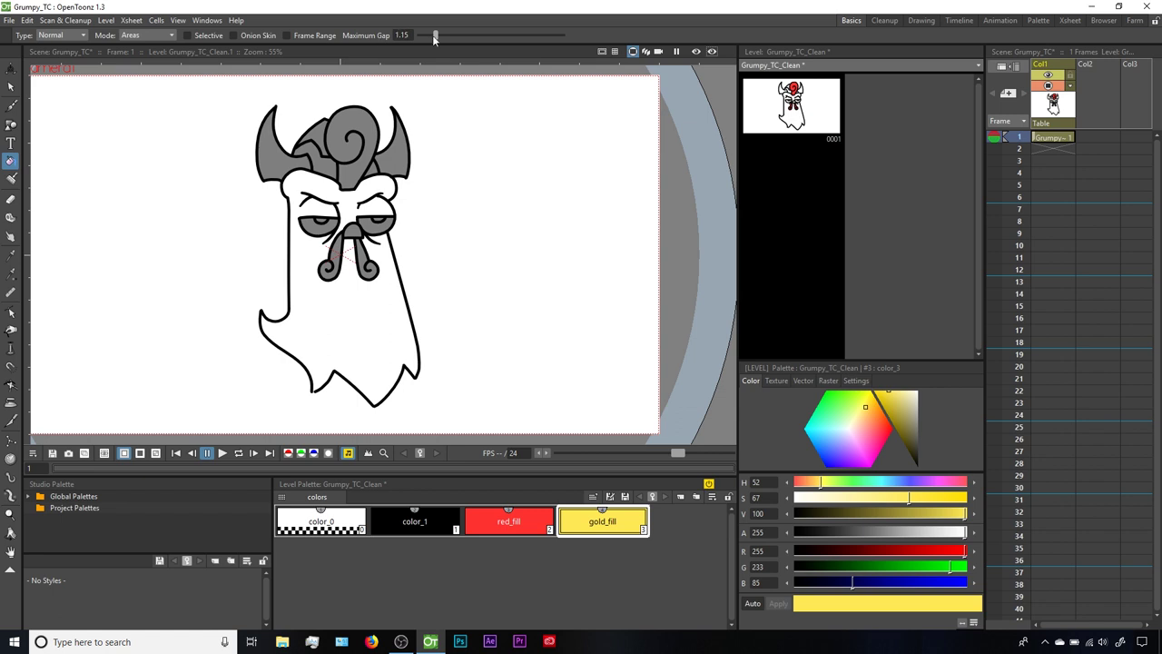
{"action": "left_click_drag", "start_coordinate": [435, 34], "coordinate": [440, 38]}
{"action": "left_click_drag", "start_coordinate": [442, 33], "coordinate": [445, 34]}
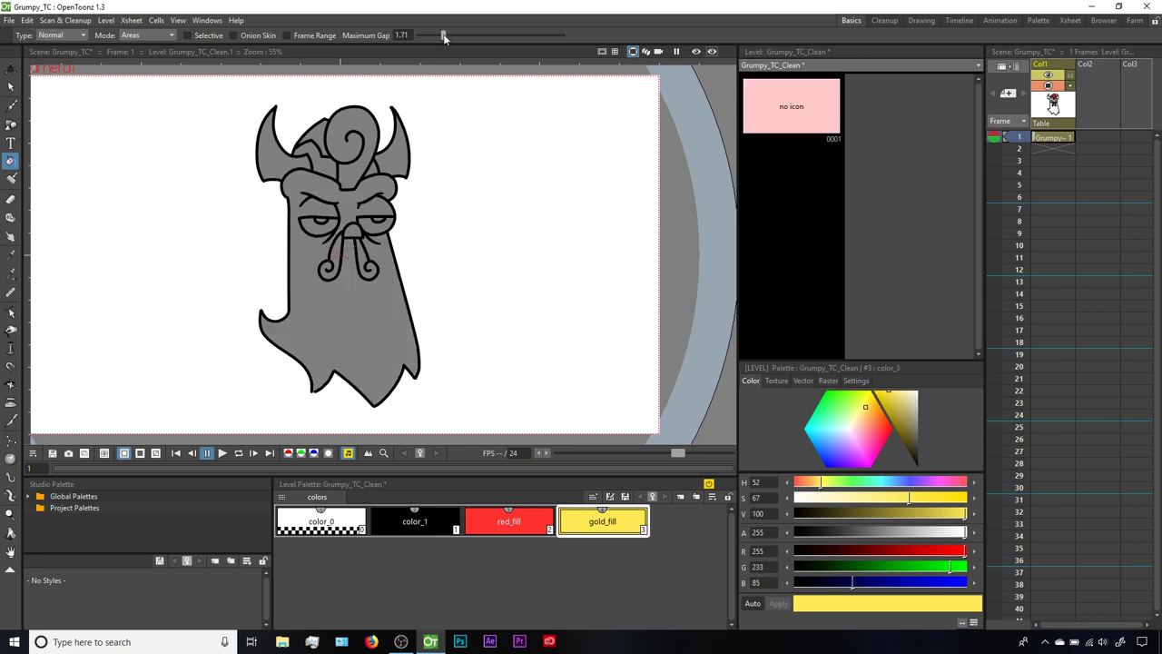
Step: Turn off Fill Check and fill the character's body with gold_fill using the raised Maximum Gap
{"action": "left_click", "coordinate": [177, 20]}
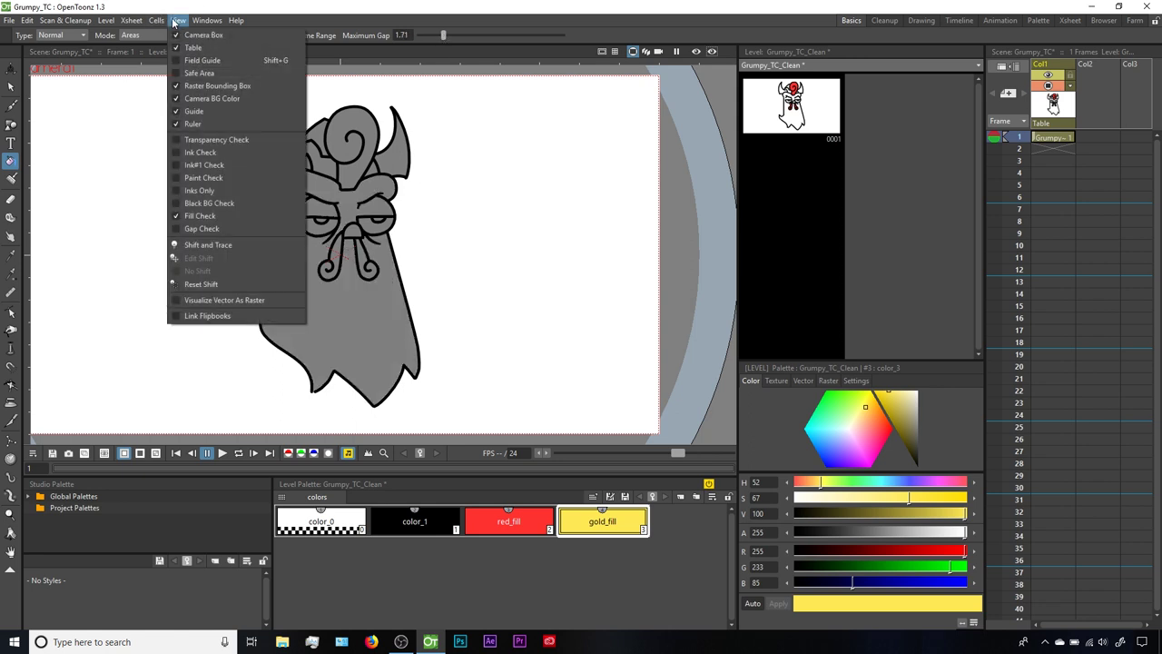
{"action": "left_click", "coordinate": [208, 216]}
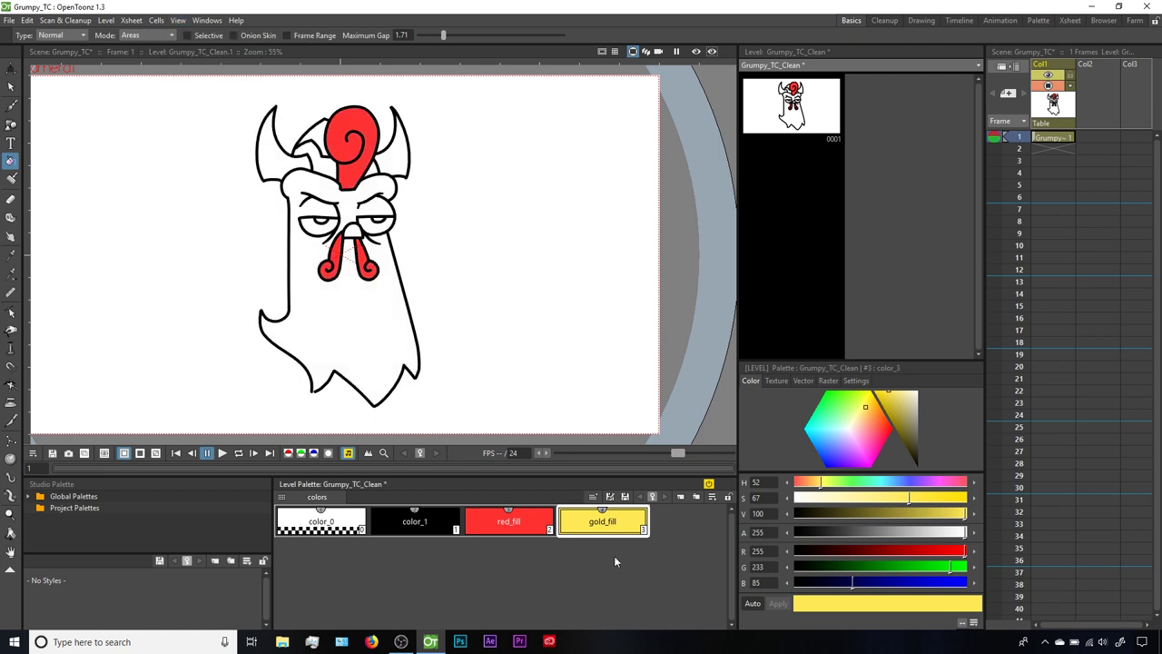
{"action": "left_click", "coordinate": [350, 291]}
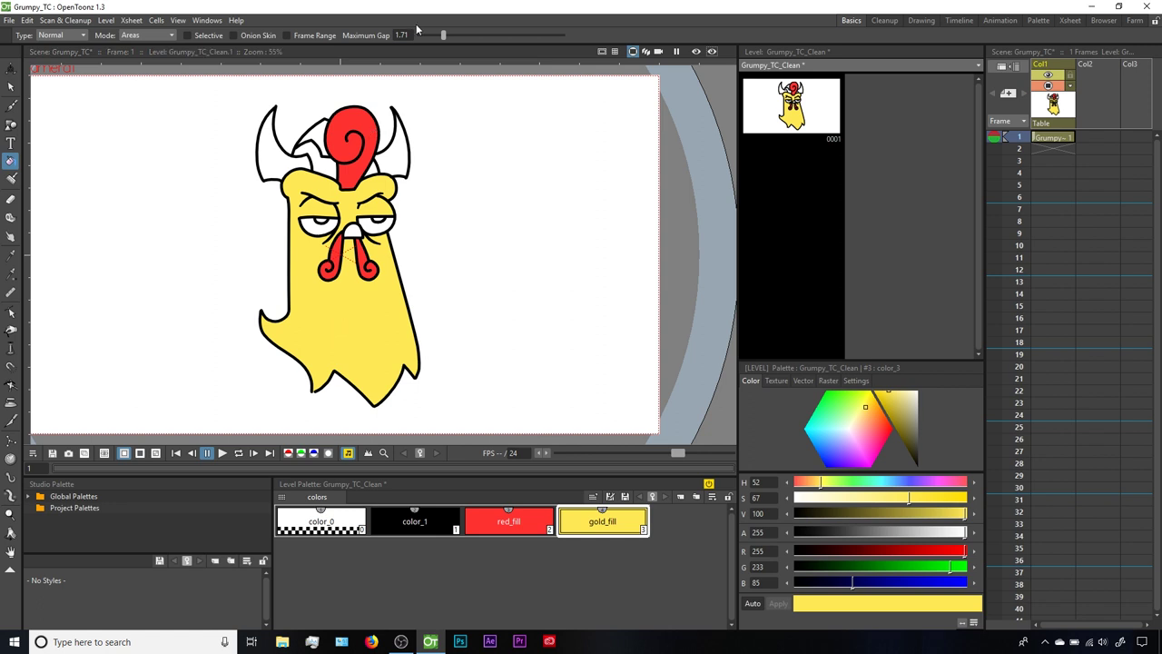
Step: Lower Maximum Gap to 1.12 and close the gap in the body's lower outline by moving one stroke's end control point onto the neighbouring stroke
{"action": "left_click_drag", "start_coordinate": [442, 37], "coordinate": [434, 37]}
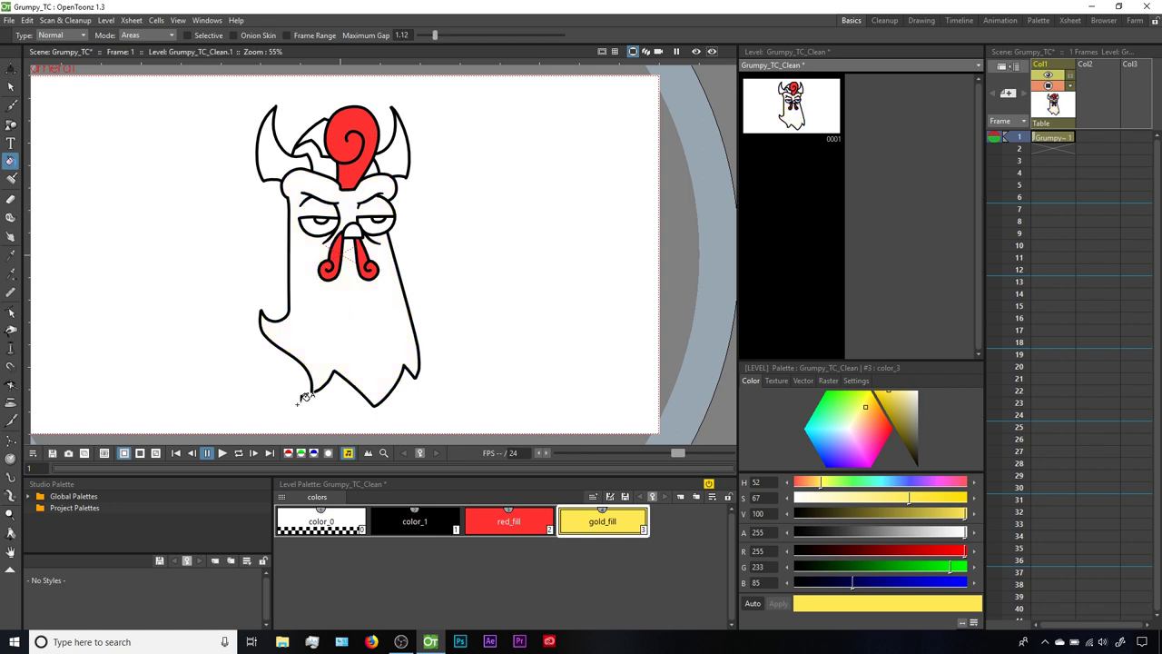
{"action": "scroll", "coordinate": [307, 398], "scroll_direction": "up", "scroll_amount": 8}
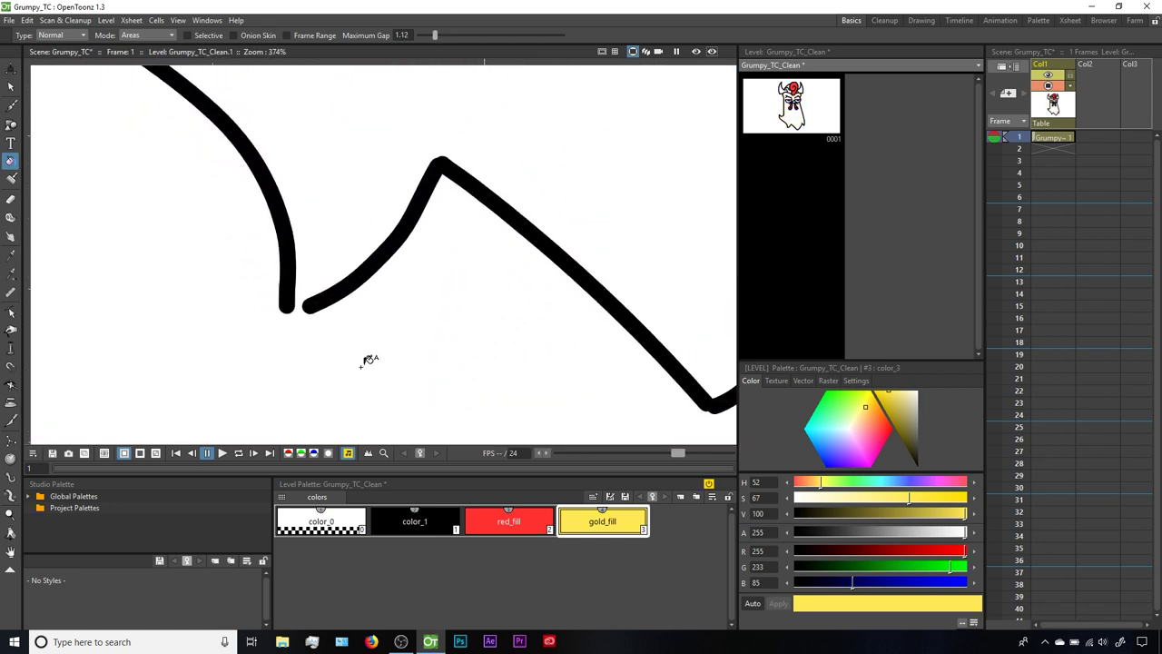
{"action": "key", "text": "c"}
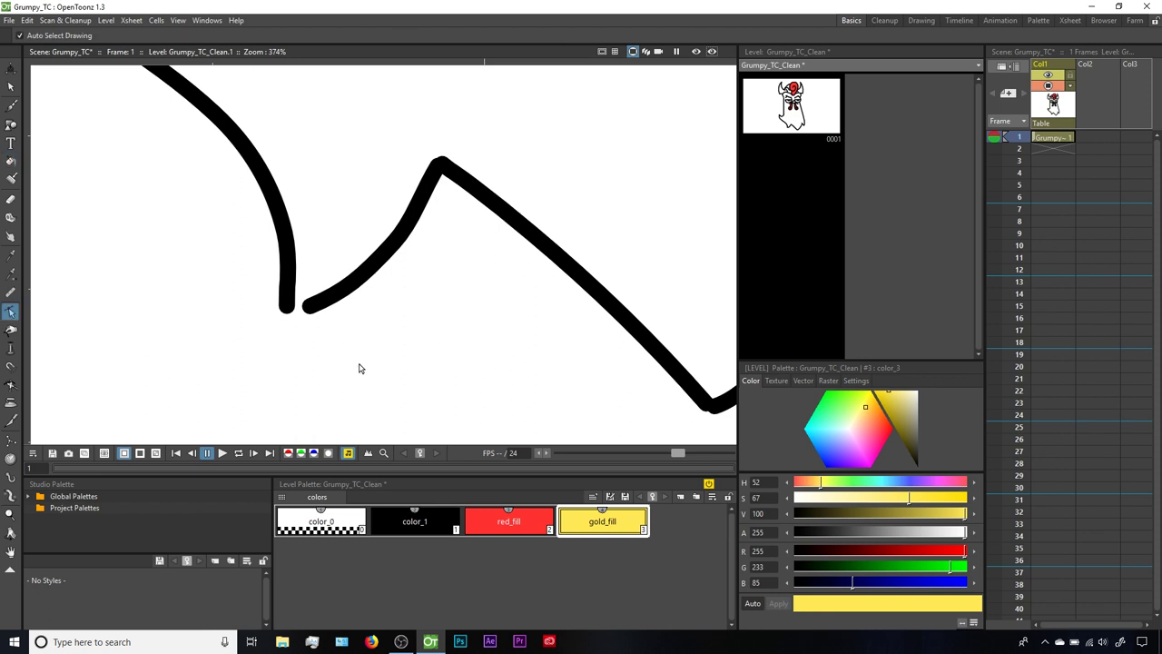
{"action": "left_click", "coordinate": [315, 309]}
{"action": "left_click_drag", "start_coordinate": [307, 307], "coordinate": [288, 307]}
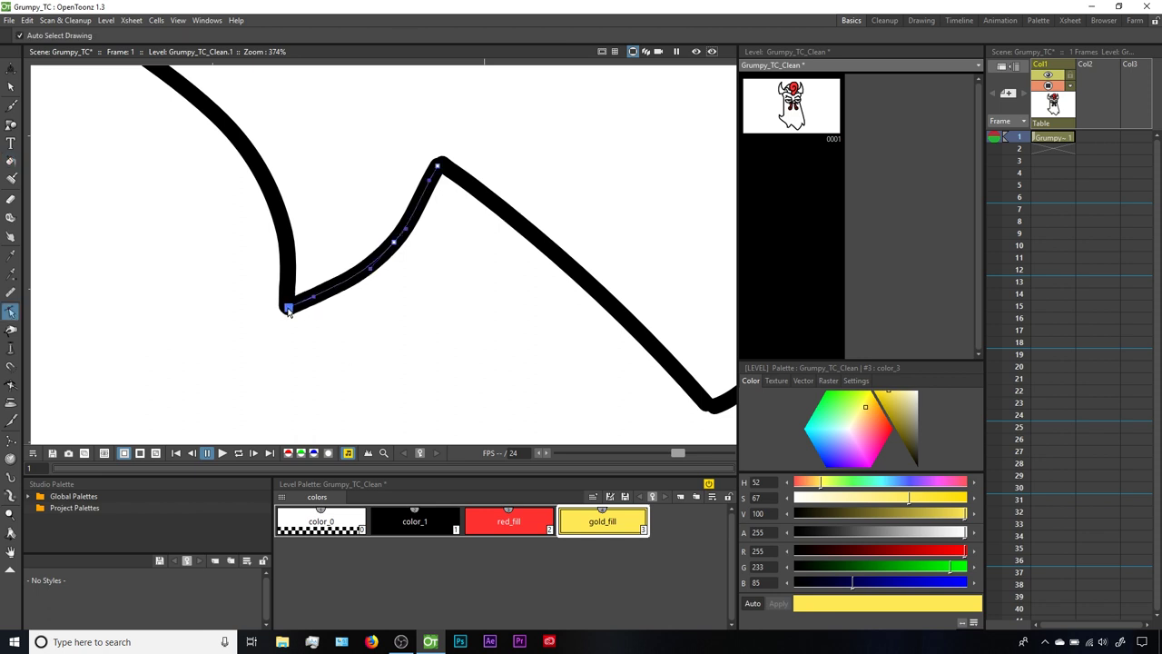
{"action": "scroll", "coordinate": [517, 237], "scroll_direction": "down", "scroll_amount": 6}
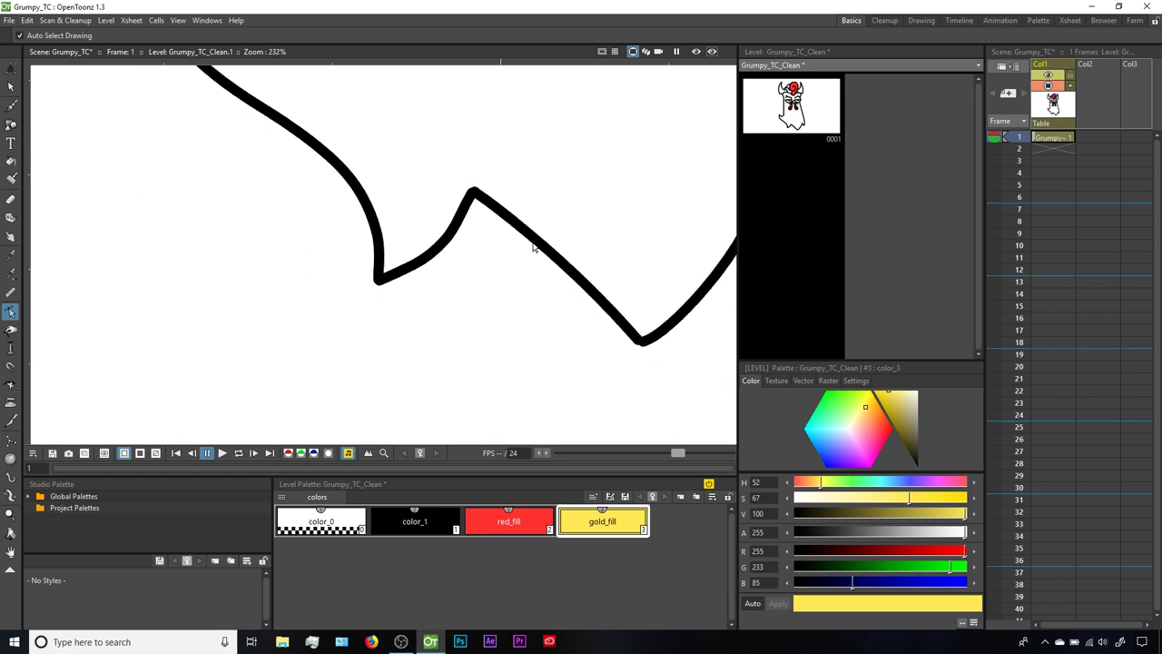
Step: Fill the character's closed body outline with gold_fill
{"action": "key", "text": "f"}
{"action": "left_click_drag", "start_coordinate": [565, 199], "coordinate": [389, 394]}
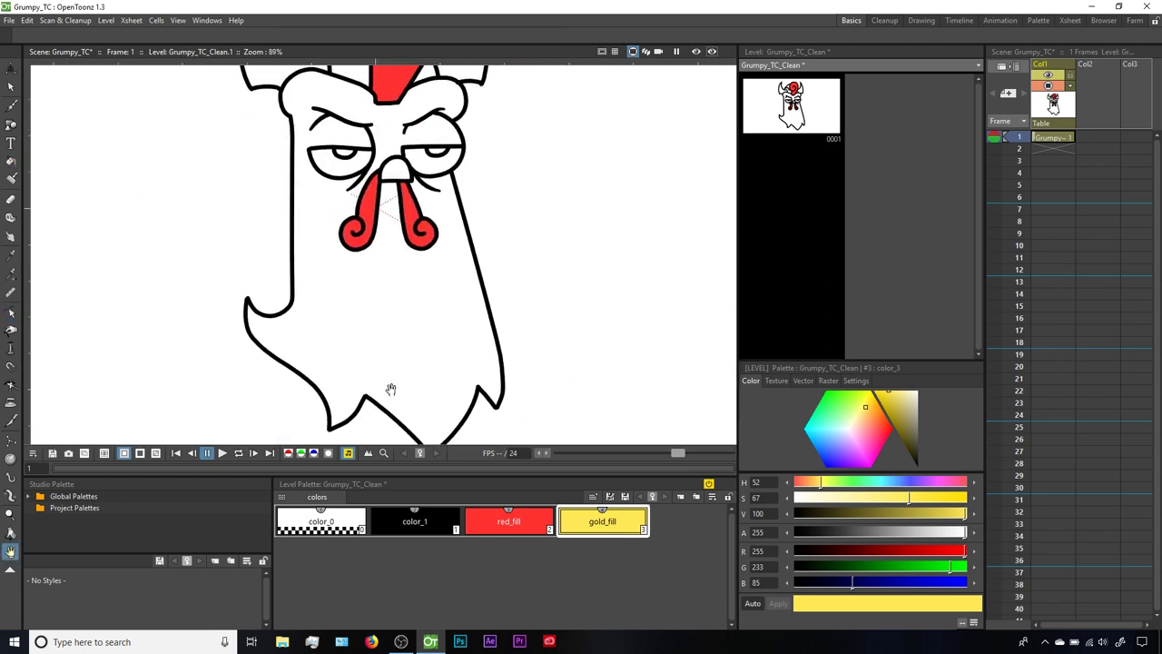
{"action": "scroll", "coordinate": [409, 339], "scroll_direction": "down", "scroll_amount": 2}
{"action": "left_click", "coordinate": [397, 323]}
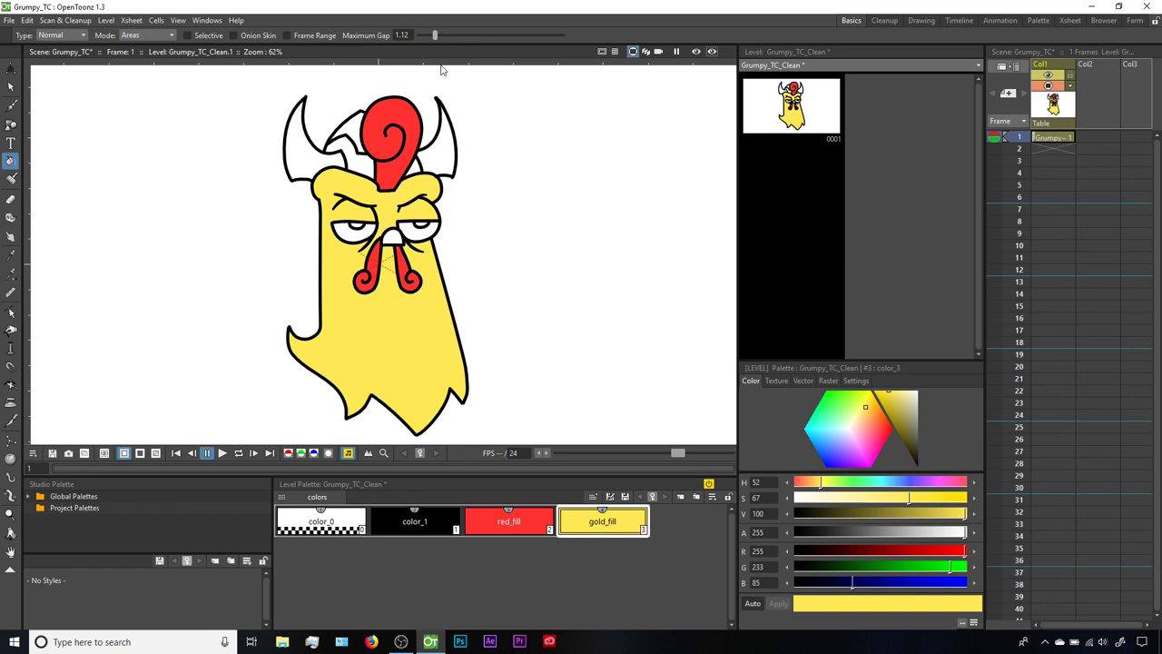
Step: Set the Fill tool's Maximum Gap to 1.15
{"action": "mouse_move", "coordinate": [435, 35]}
{"action": "left_mouse_down"}
{"action": "mouse_move", "coordinate": [458, 31]}
{"action": "mouse_move", "coordinate": [432, 34]}
{"action": "left_mouse_up"}
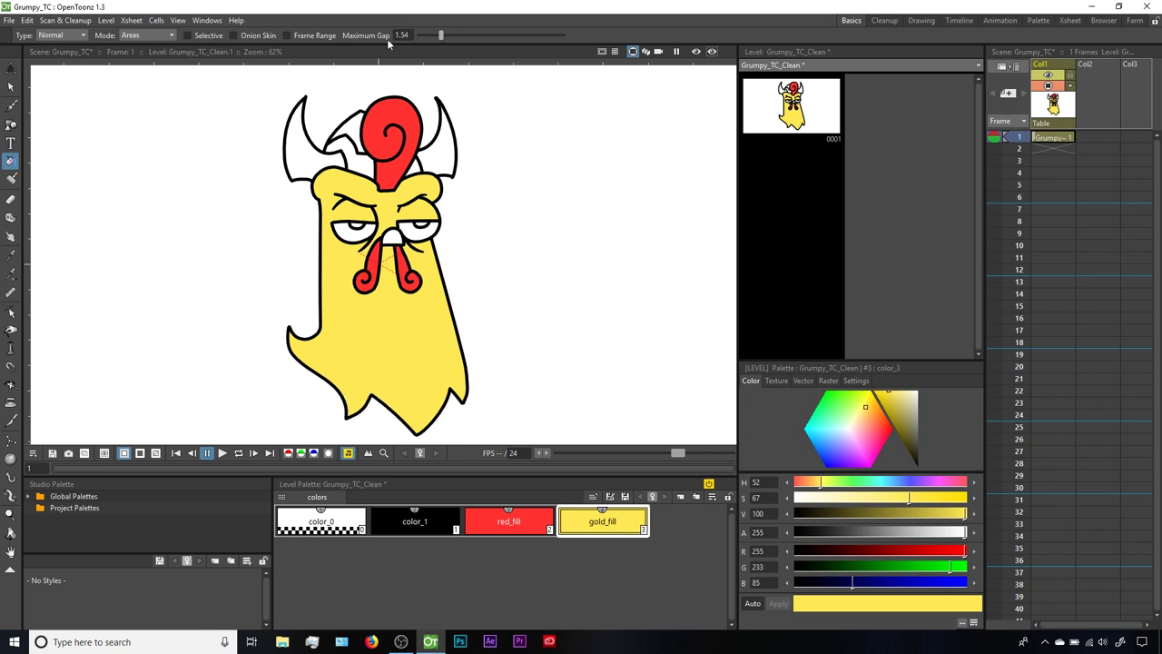
{"action": "left_click", "coordinate": [401, 34]}
{"action": "type", "text": "1.15"}
{"action": "key", "text": "Return"}
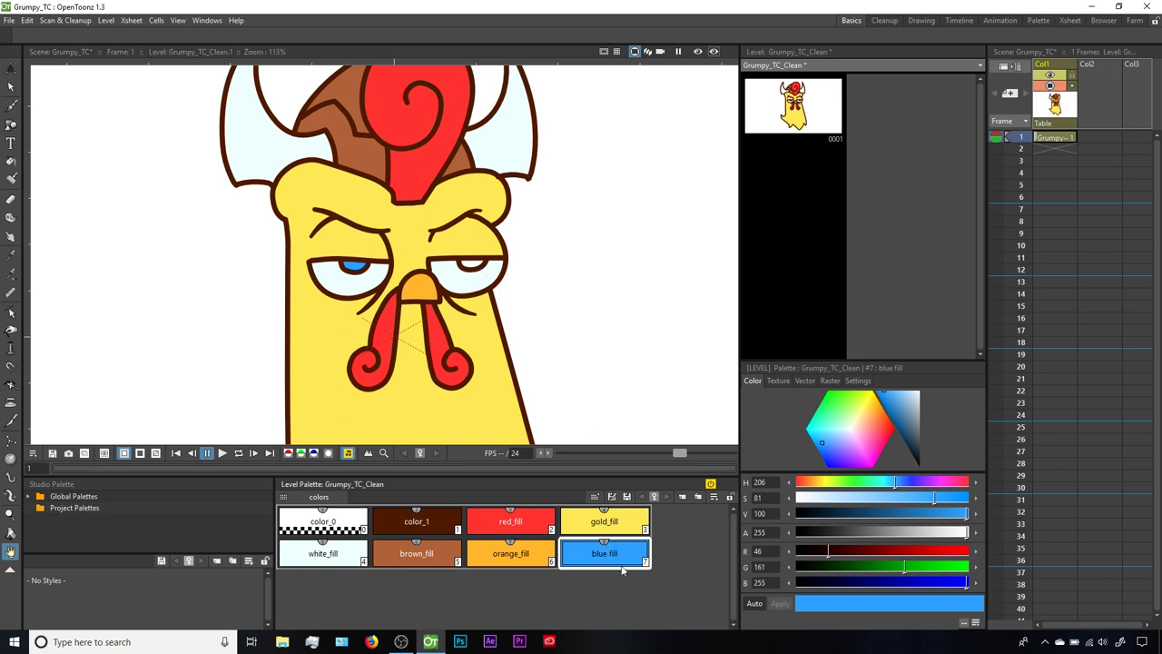
Step: Turn on Fill Check to examine which areas of the face are fillable, then turn it off again
{"action": "key", "text": "f"}
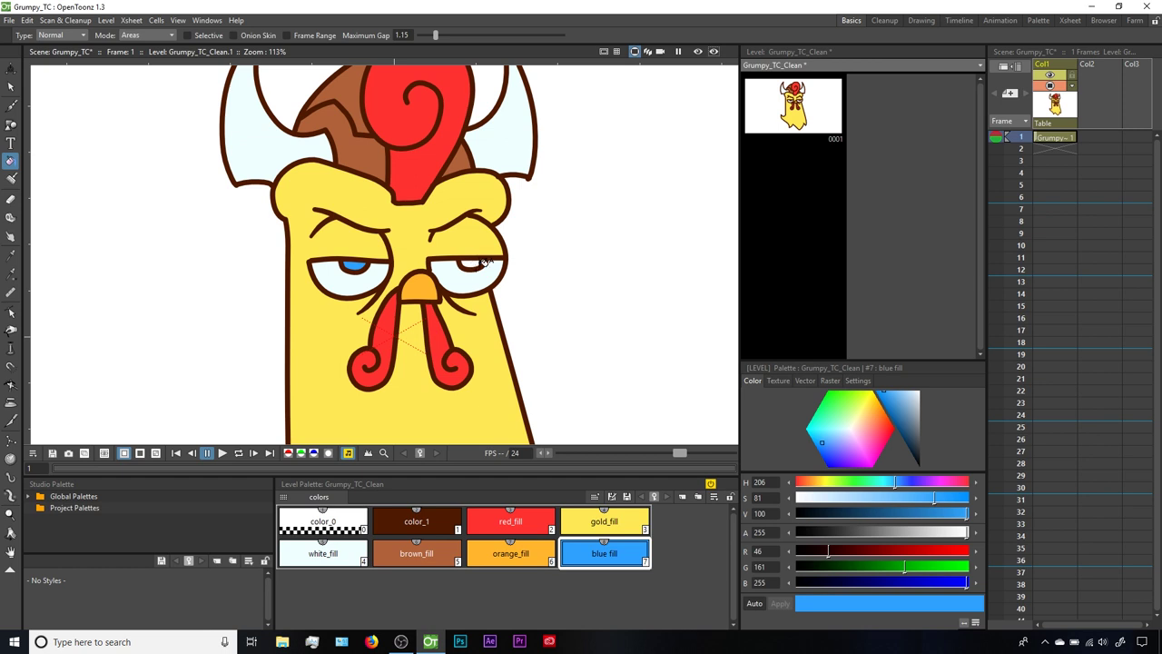
{"action": "left_click", "coordinate": [178, 20]}
{"action": "left_click", "coordinate": [198, 217]}
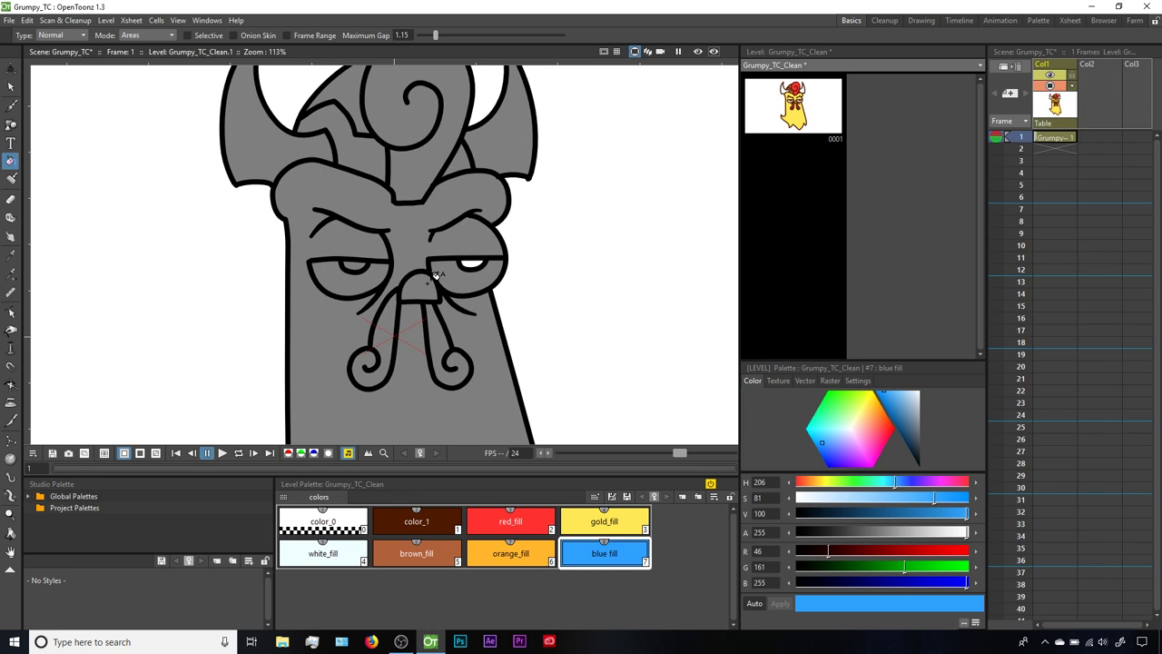
{"action": "left_click", "coordinate": [181, 20]}
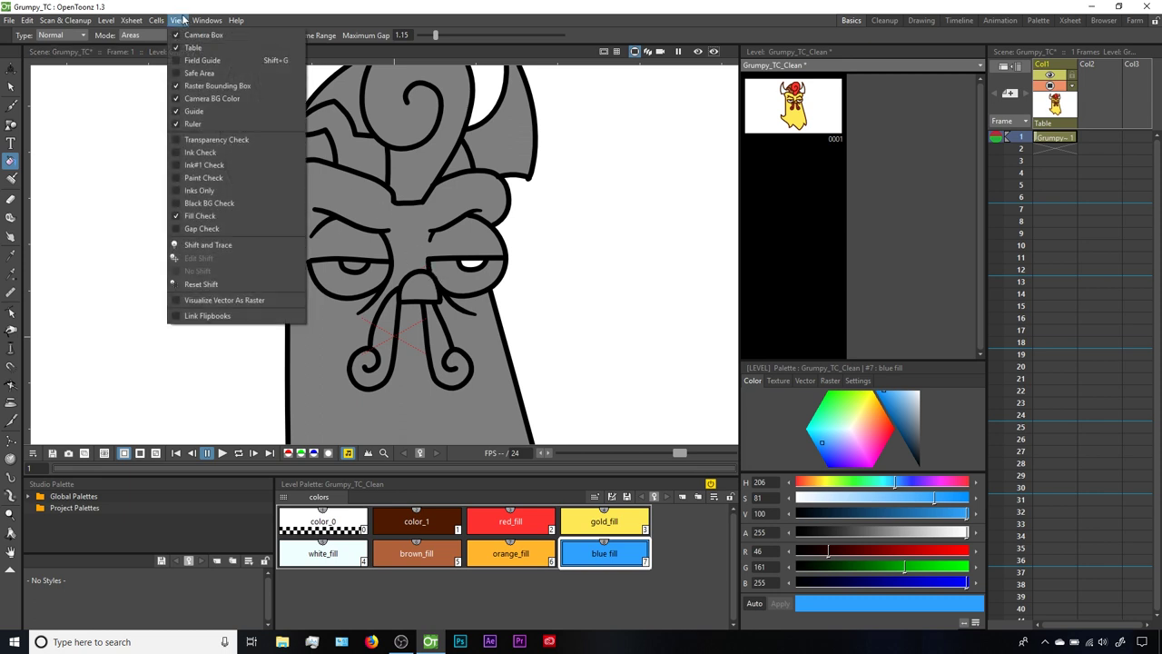
{"action": "left_click", "coordinate": [198, 218]}
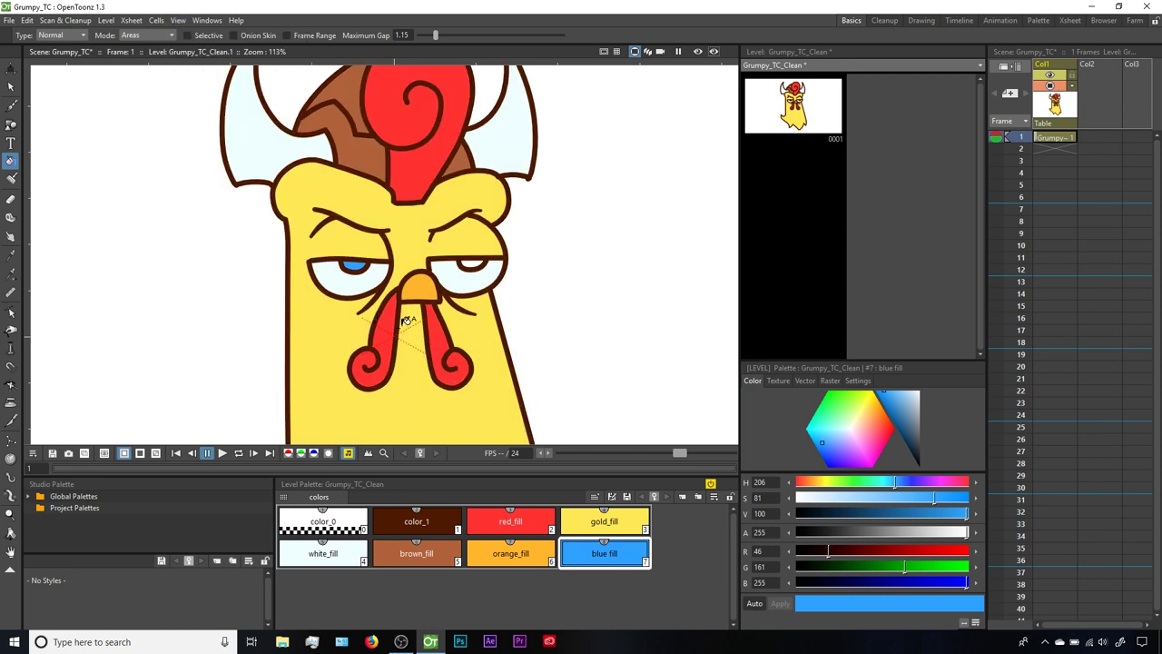
Step: Brush a closed blue fill stroke along the inner edge of the unpainted iris and fill the area it encloses with blue fill
{"action": "scroll", "coordinate": [567, 308], "scroll_direction": "up", "scroll_amount": 6}
{"action": "key", "text": "space"}
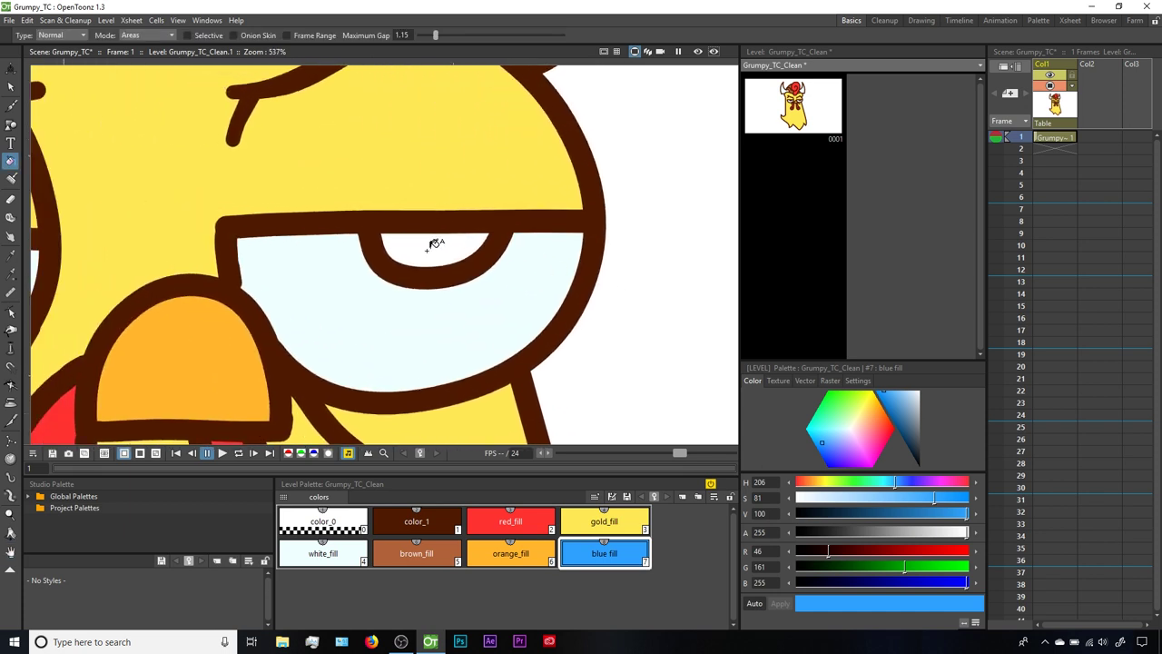
{"action": "key", "text": "b"}
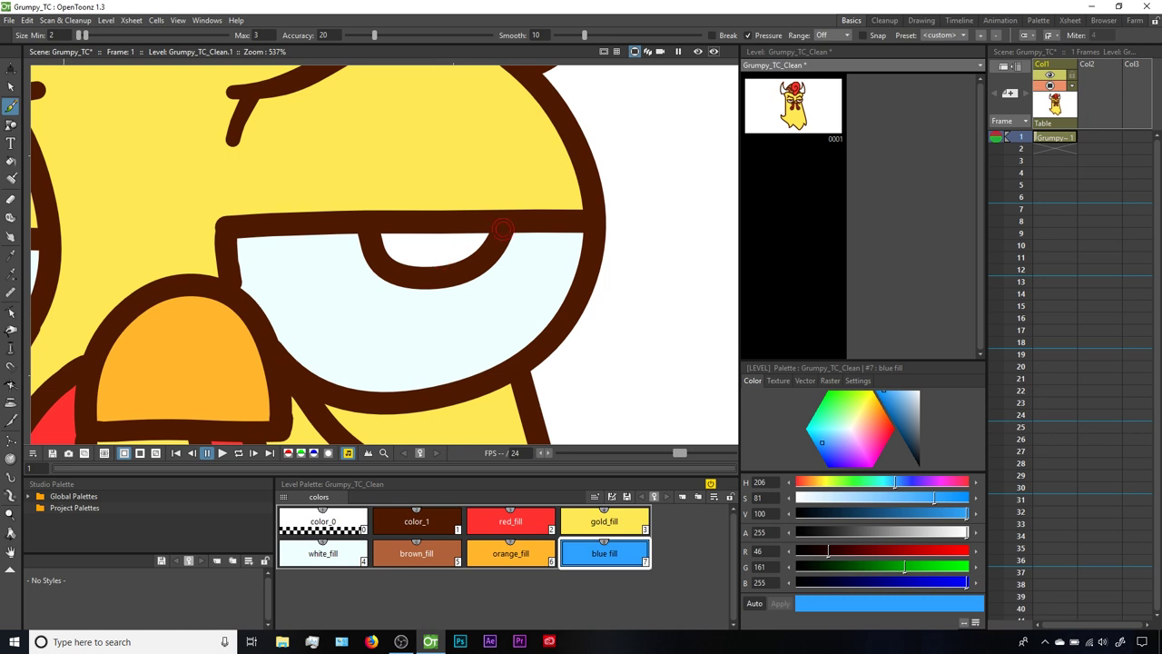
{"action": "mouse_move", "coordinate": [489, 230]}
{"action": "left_mouse_down"}
{"action": "mouse_move", "coordinate": [461, 258]}
{"action": "mouse_move", "coordinate": [419, 265]}
{"action": "mouse_move", "coordinate": [386, 250]}
{"action": "mouse_move", "coordinate": [379, 230]}
{"action": "mouse_move", "coordinate": [496, 234]}
{"action": "left_mouse_up"}
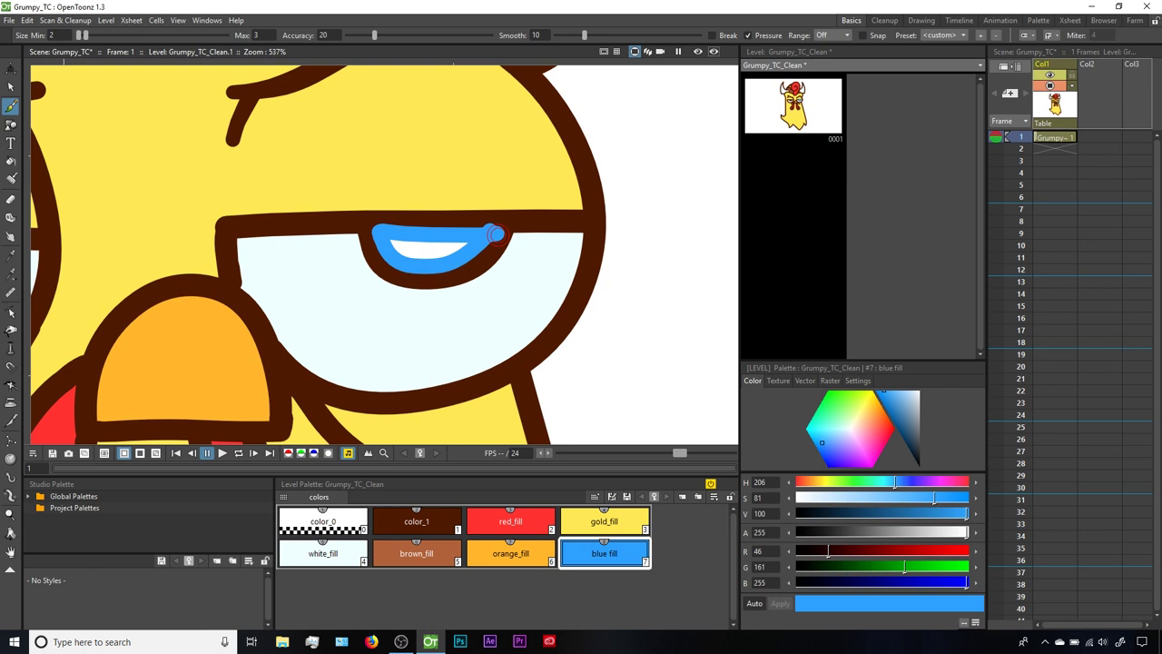
{"action": "key", "text": "f"}
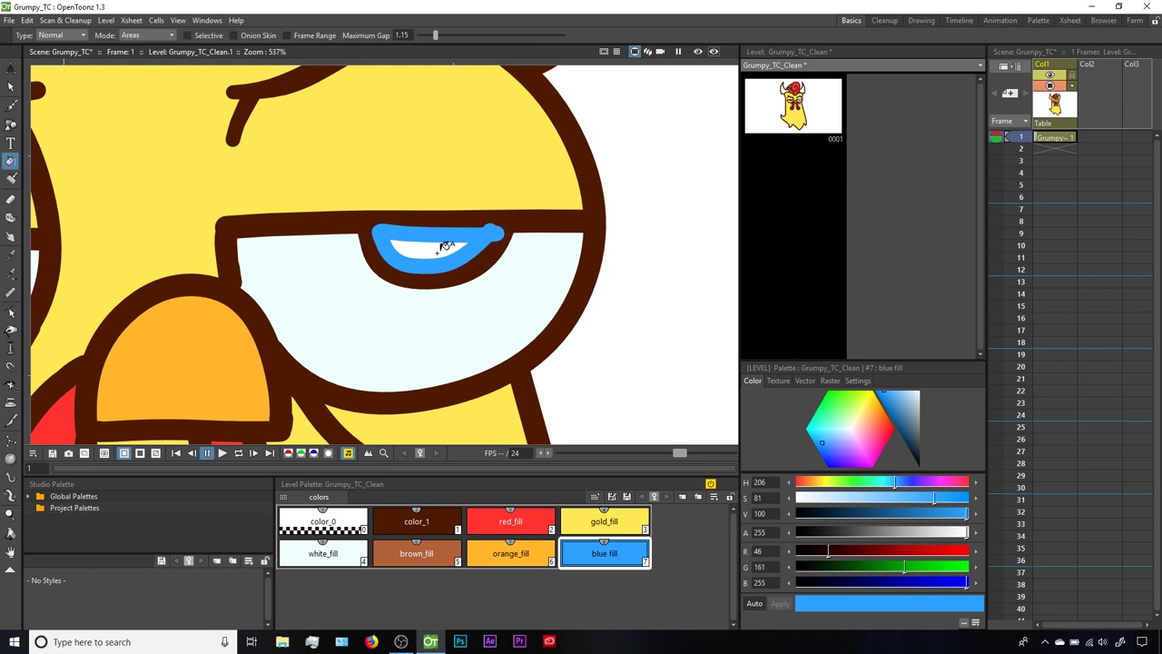
{"action": "left_click", "coordinate": [445, 248]}
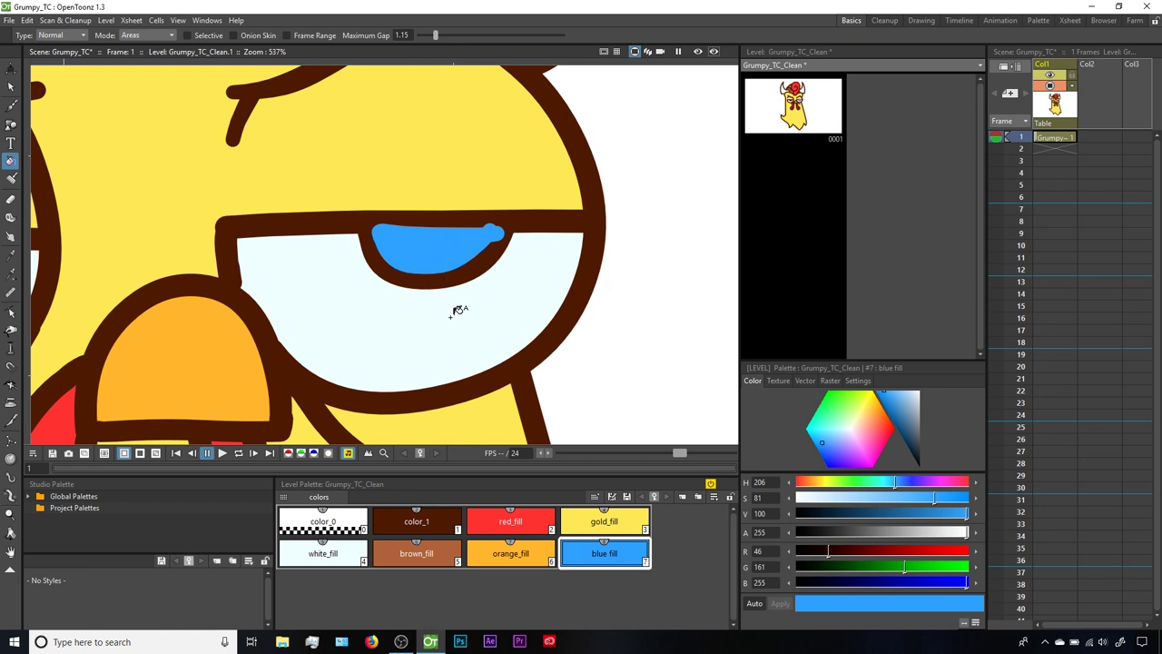
Step: Select the blue stroke painted in the iris and send it to the back, behind the brown outlines
{"action": "scroll", "coordinate": [454, 309], "scroll_direction": "down", "scroll_amount": 2}
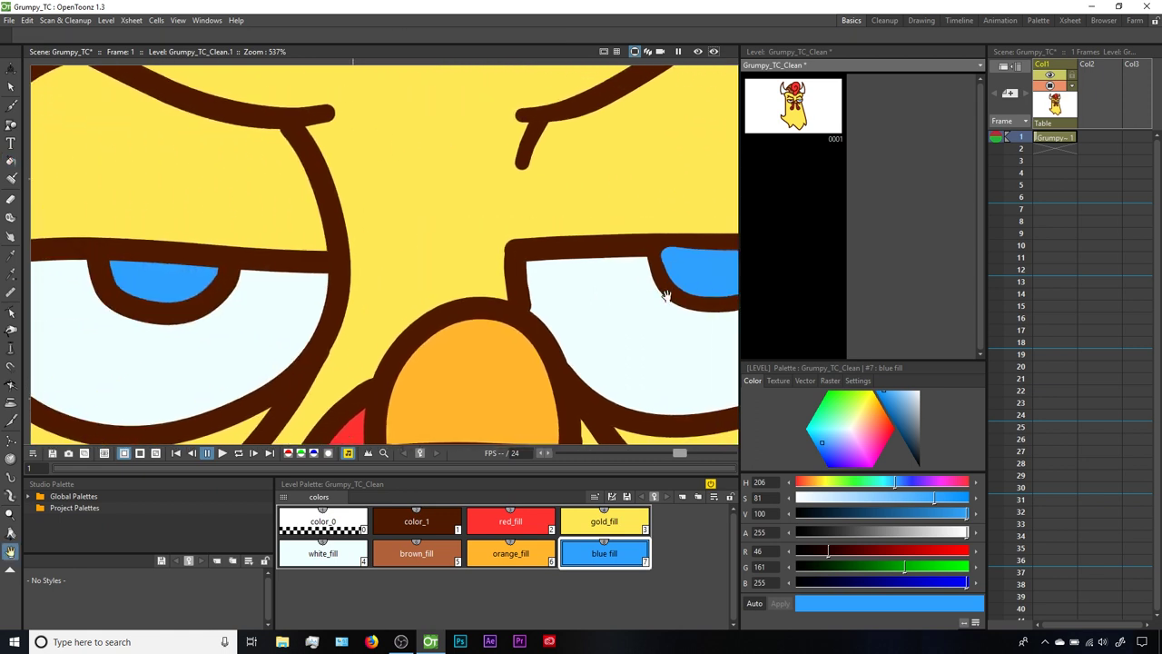
{"action": "scroll", "coordinate": [648, 291], "scroll_direction": "down", "scroll_amount": 2}
{"action": "left_click_drag", "start_coordinate": [648, 291], "coordinate": [591, 293]}
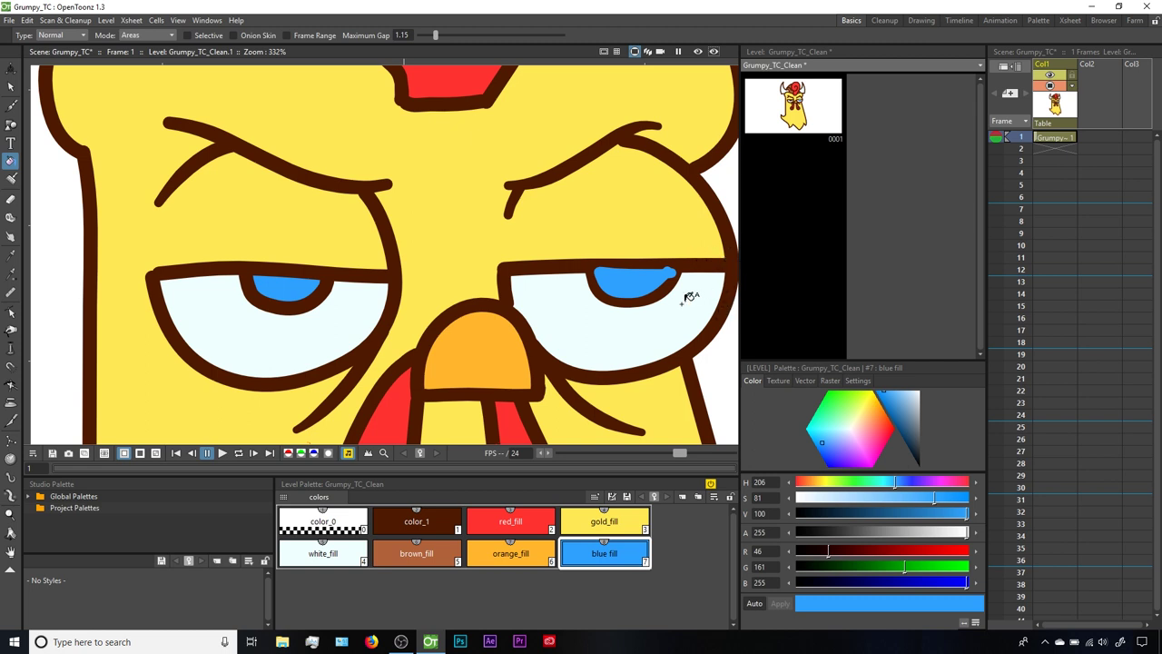
{"action": "key", "text": "s"}
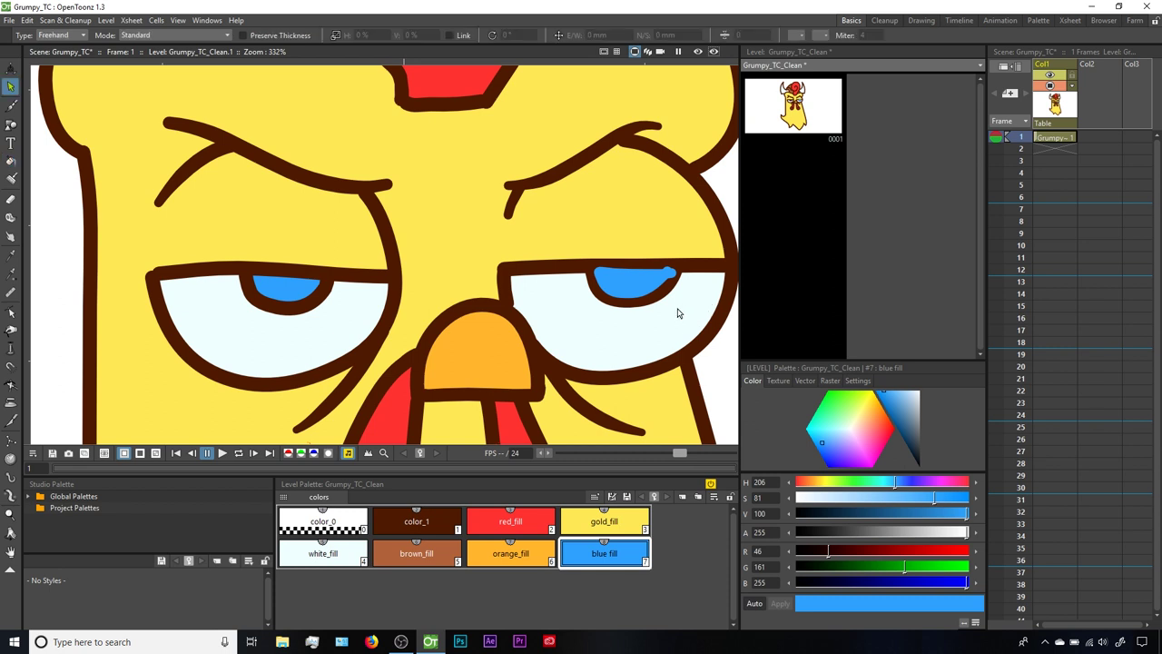
{"action": "left_click", "coordinate": [659, 290]}
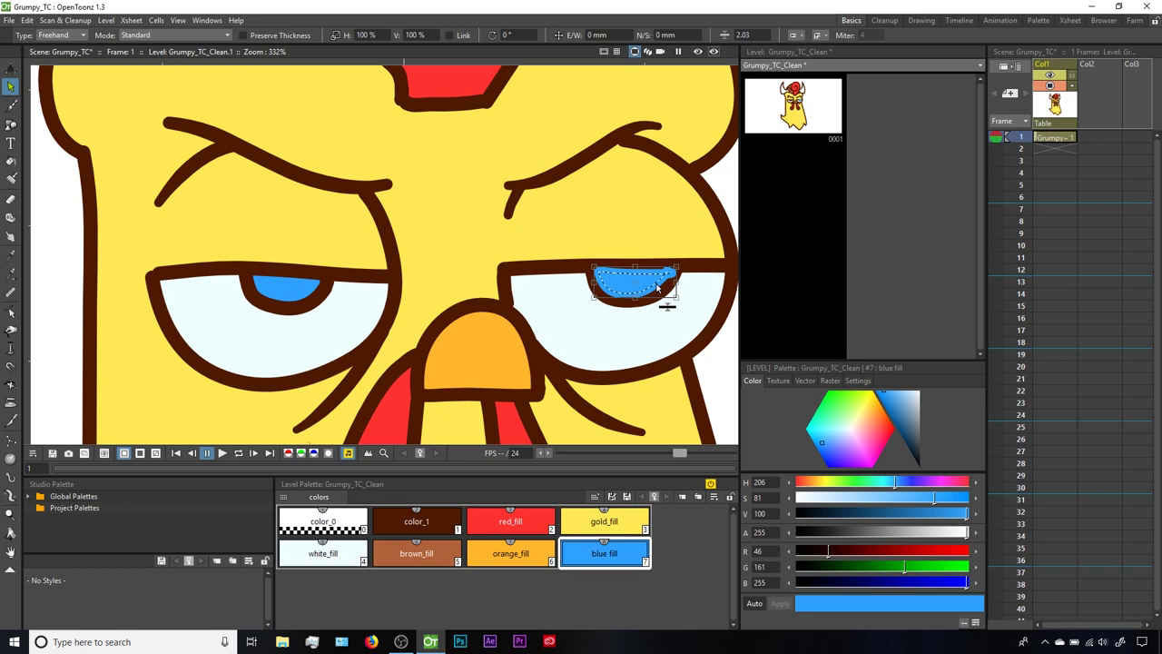
{"action": "key", "text": "ctrl+bracketleft"}
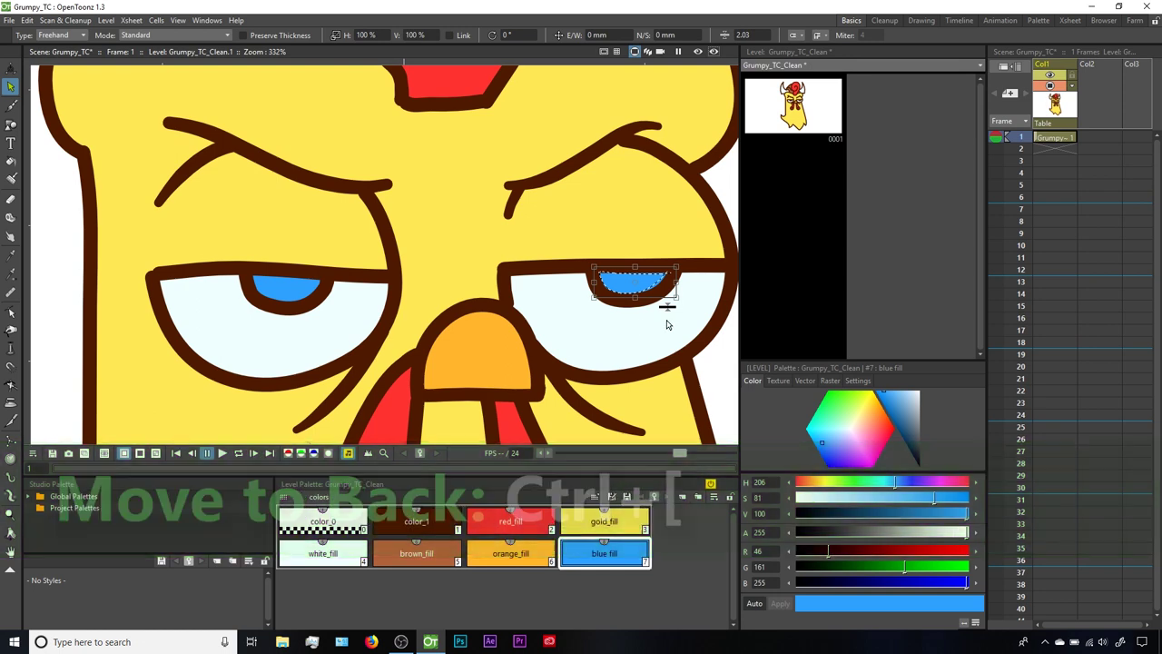
{"action": "left_click", "coordinate": [664, 324]}
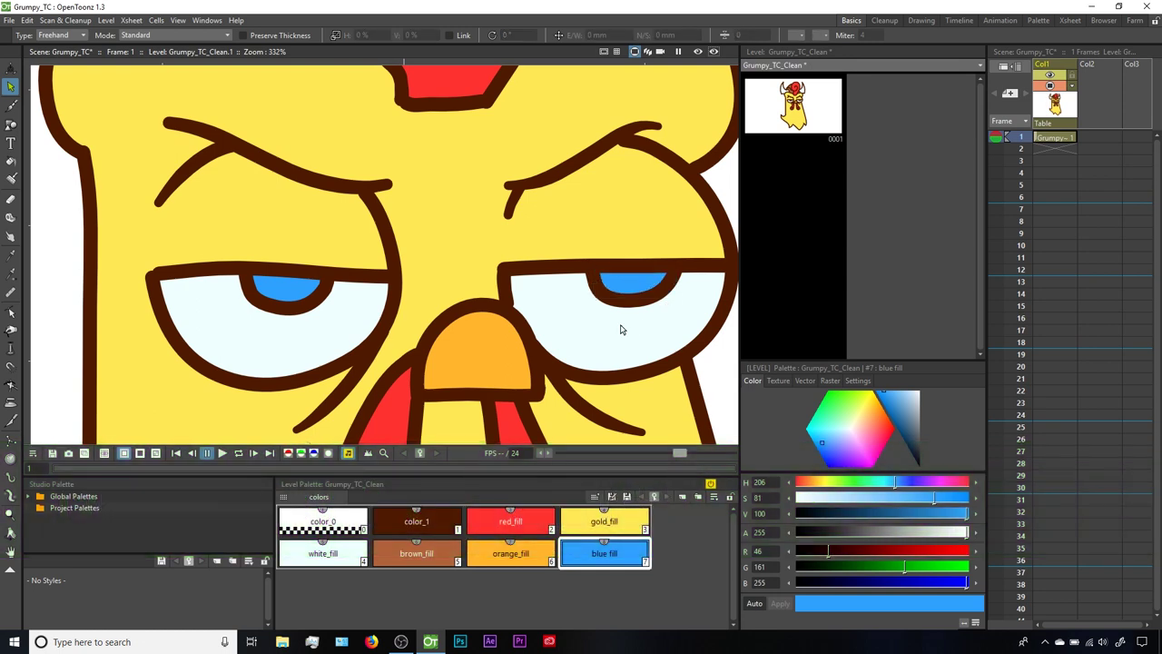
Step: Try filling the unpainted iris directly with blue fill, and undo the fill
{"action": "scroll", "coordinate": [621, 329], "scroll_direction": "down", "scroll_amount": 2}
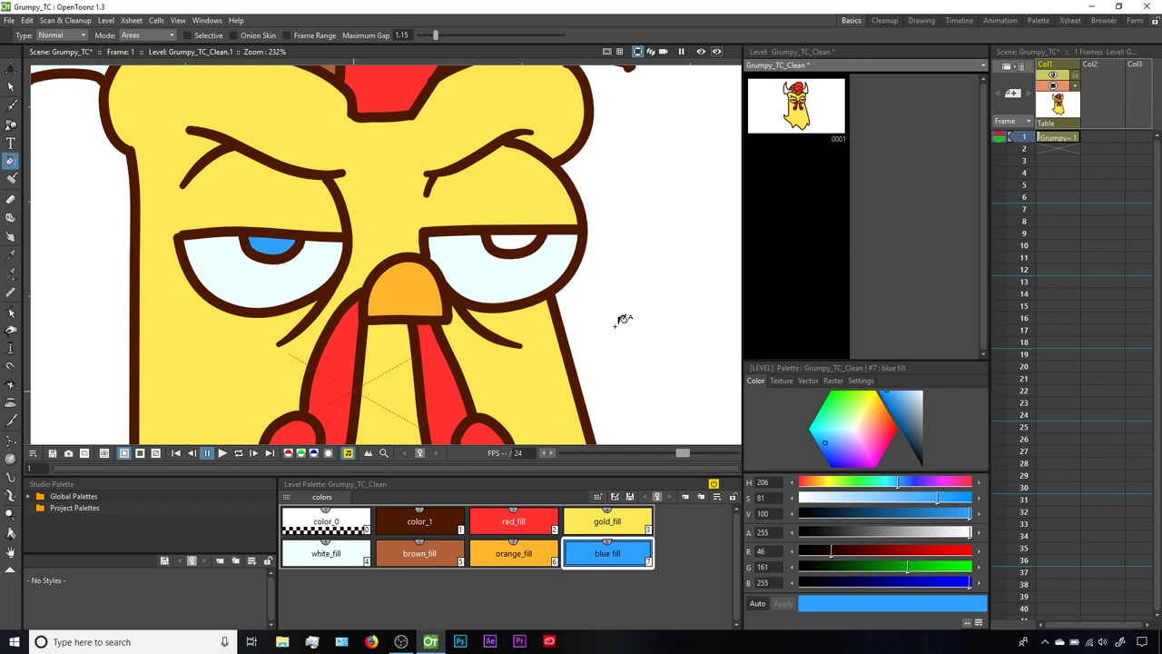
{"action": "left_click", "coordinate": [517, 241]}
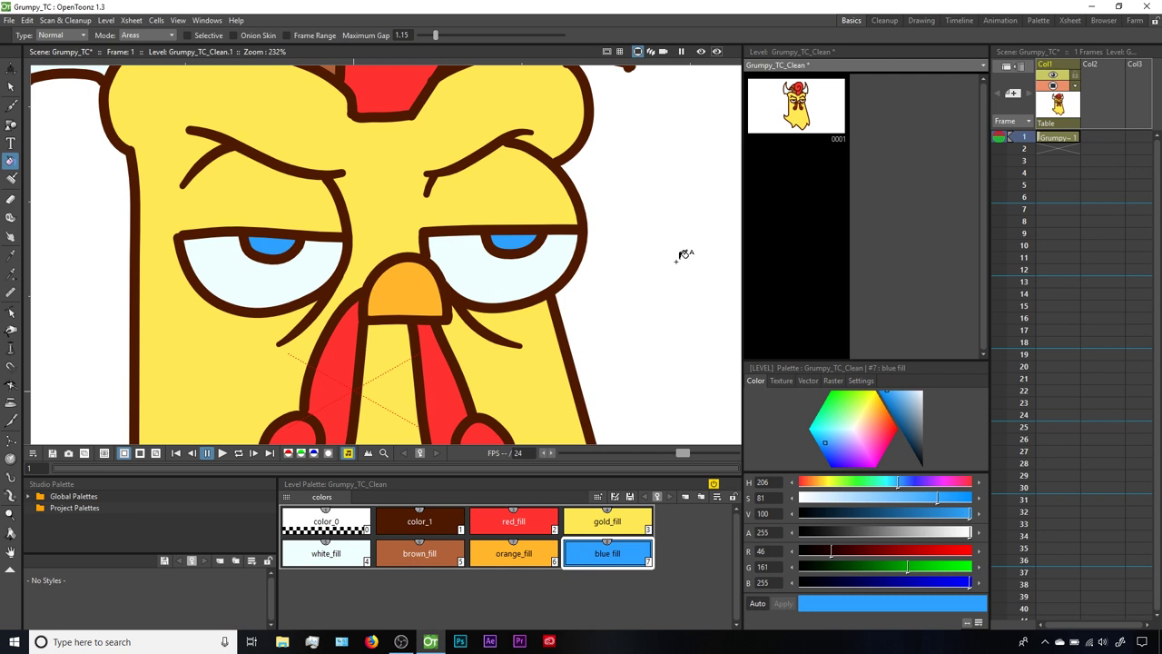
{"action": "key", "text": "ctrl+z"}
Step: Group the unpainted iris's outline with the eyelid line above it
{"action": "key", "text": "s"}
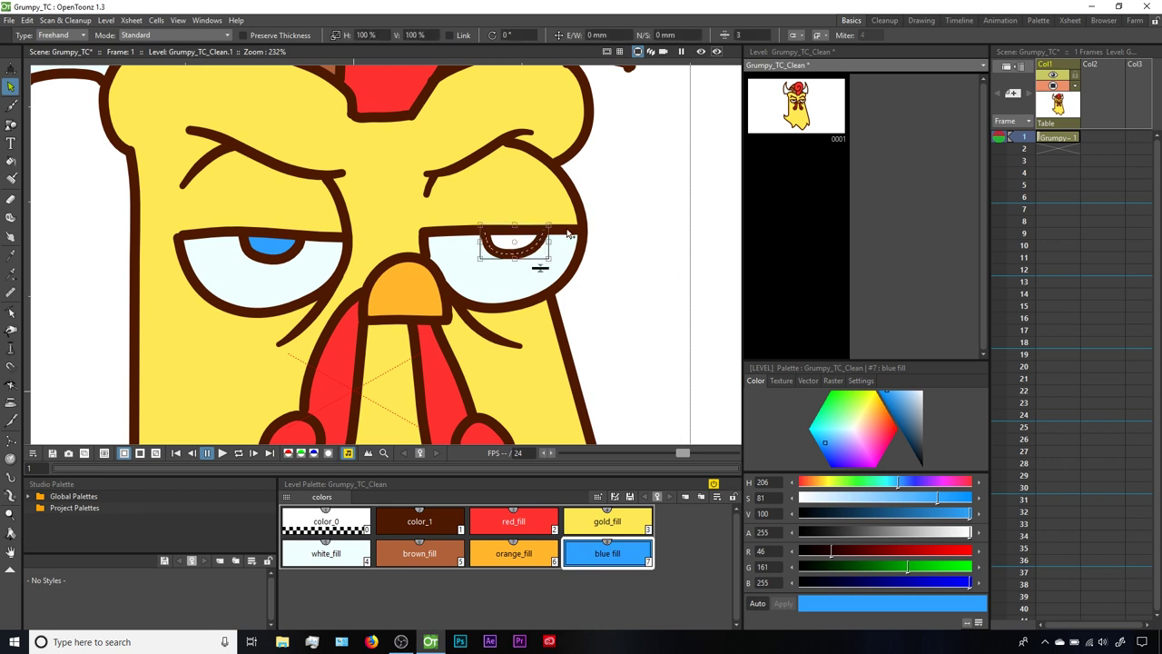
{"action": "left_click", "coordinate": [519, 255]}
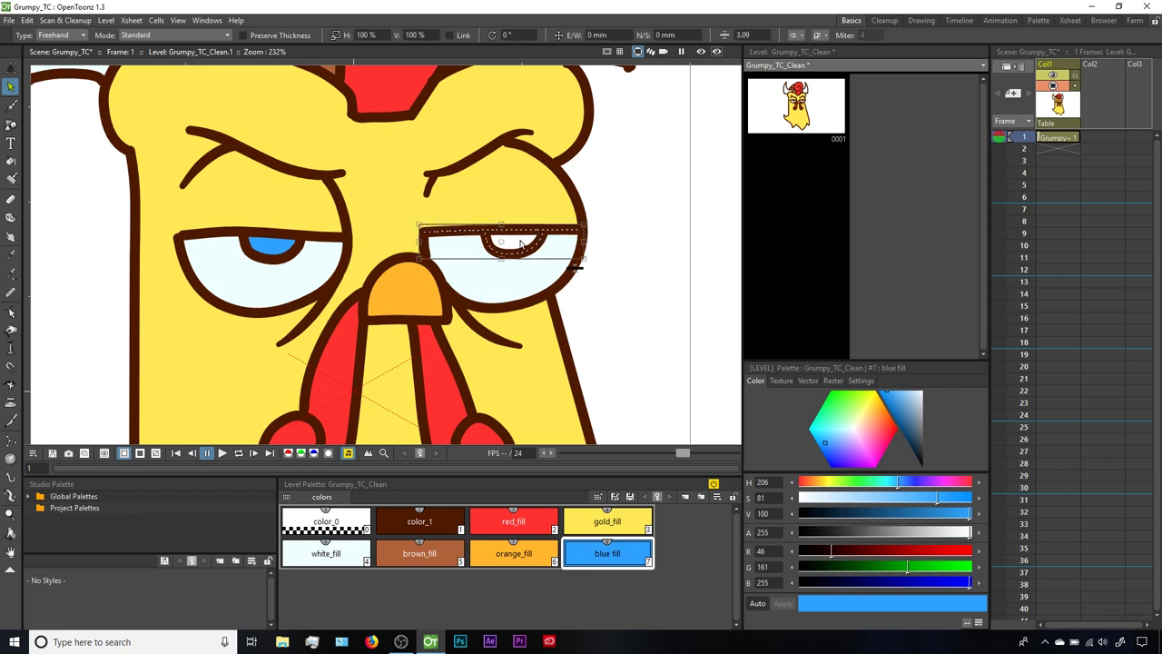
{"action": "right_click", "coordinate": [545, 233]}
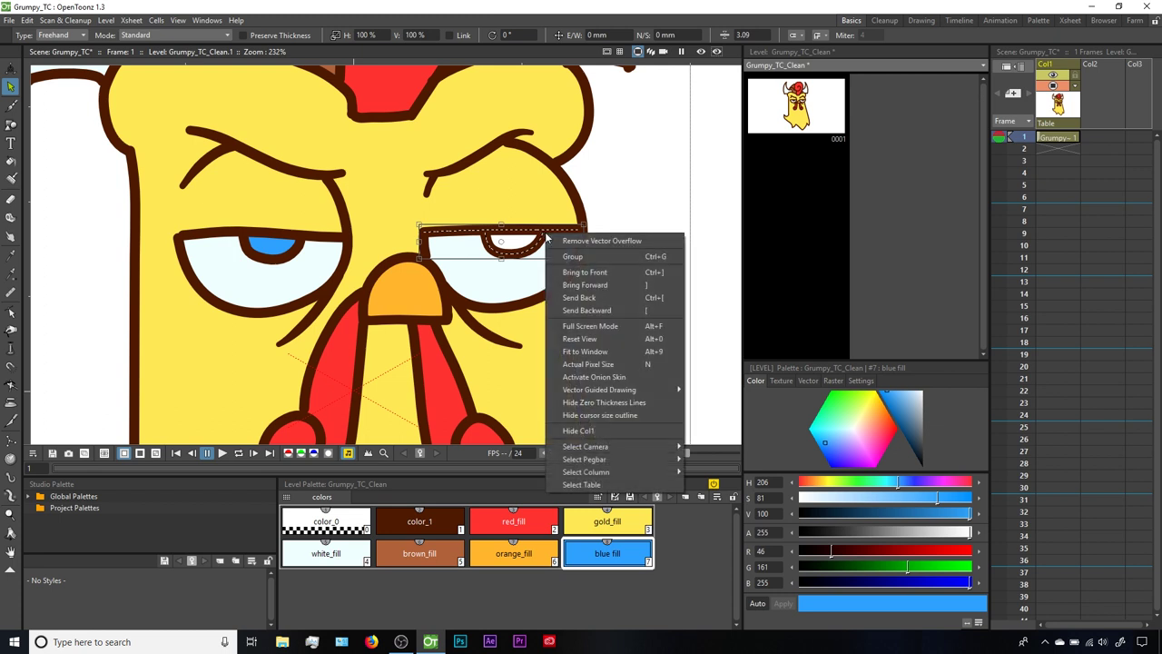
{"action": "left_click", "coordinate": [556, 253]}
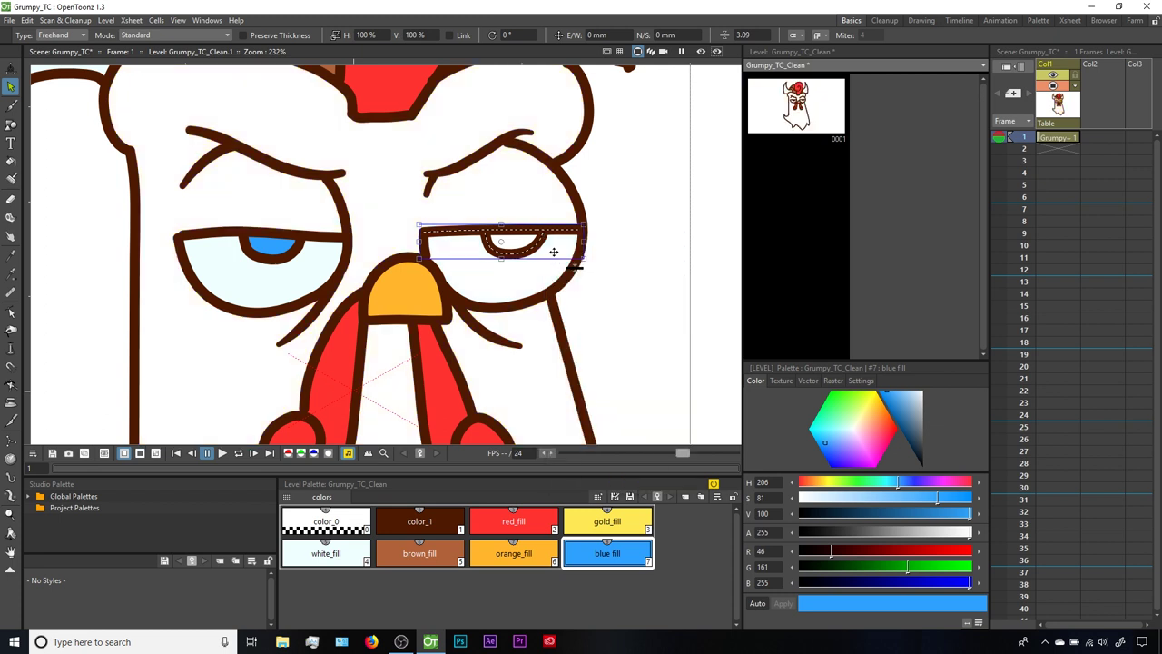
{"action": "left_click", "coordinate": [633, 322]}
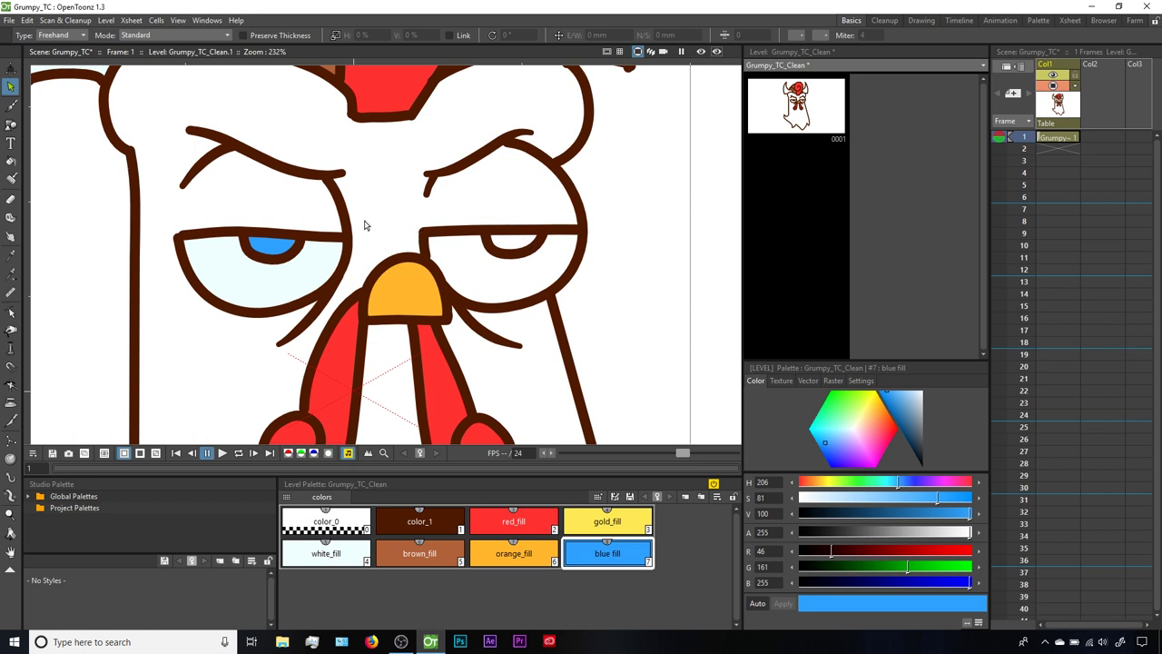
Step: Fill the character's uncoloured body and face area with gold_fill
{"action": "left_click", "coordinate": [604, 534]}
{"action": "key", "text": "f"}
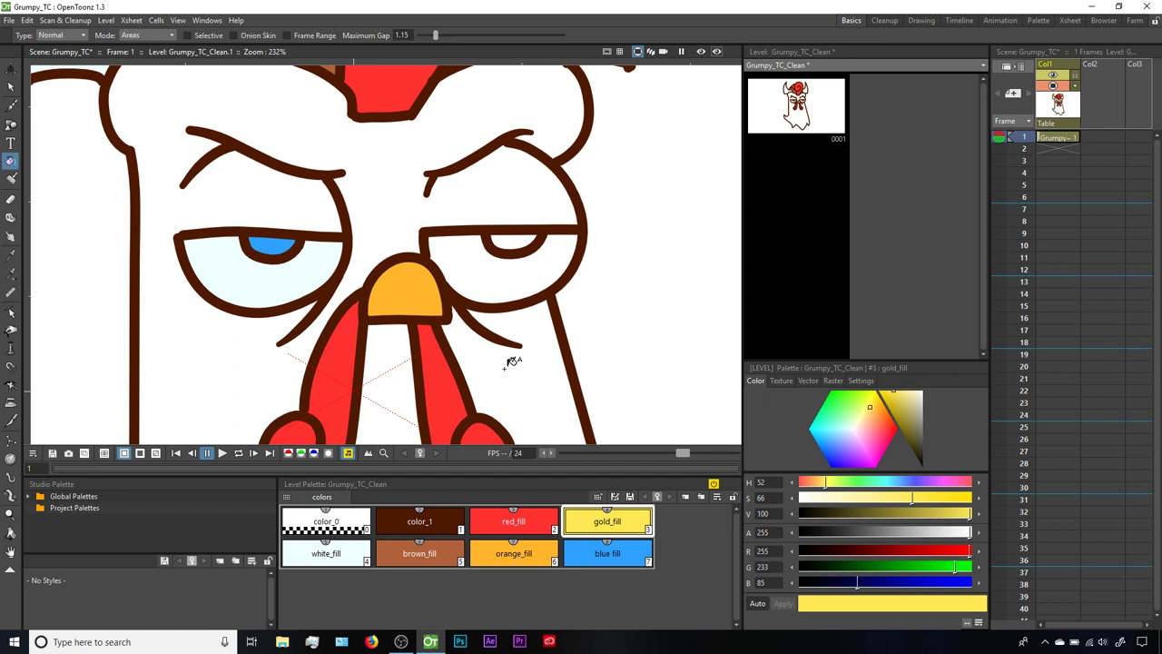
{"action": "left_click", "coordinate": [508, 365]}
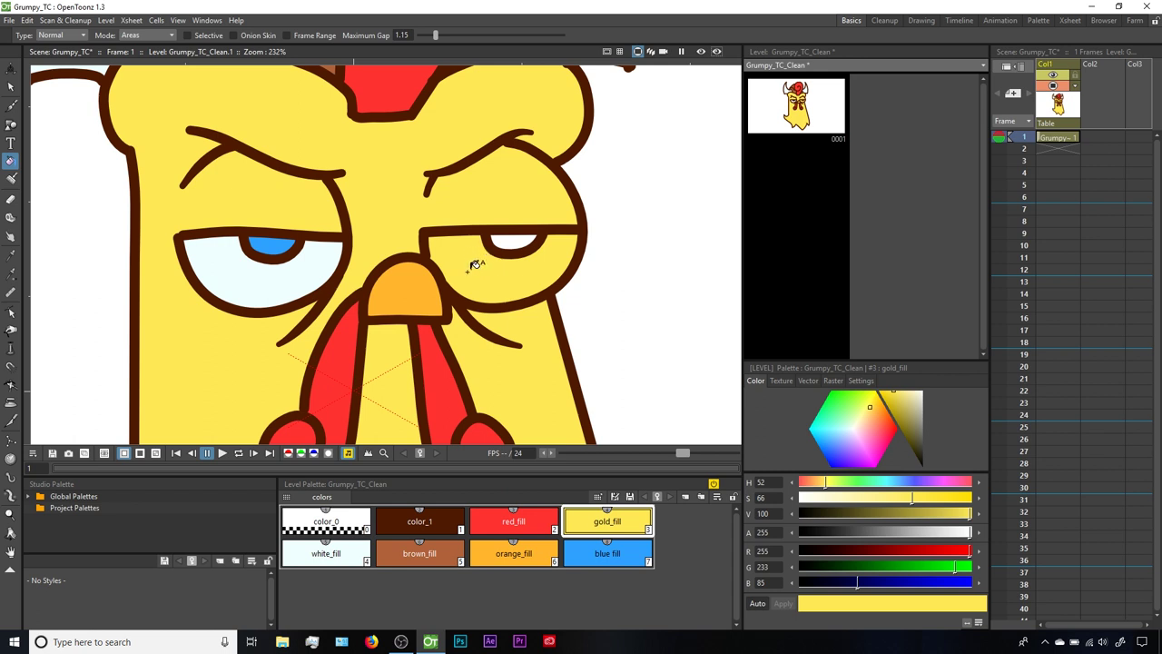
Step: Fill the eye area around the unpainted iris with white_fill and make blue fill the current style
{"action": "left_click", "coordinate": [345, 550]}
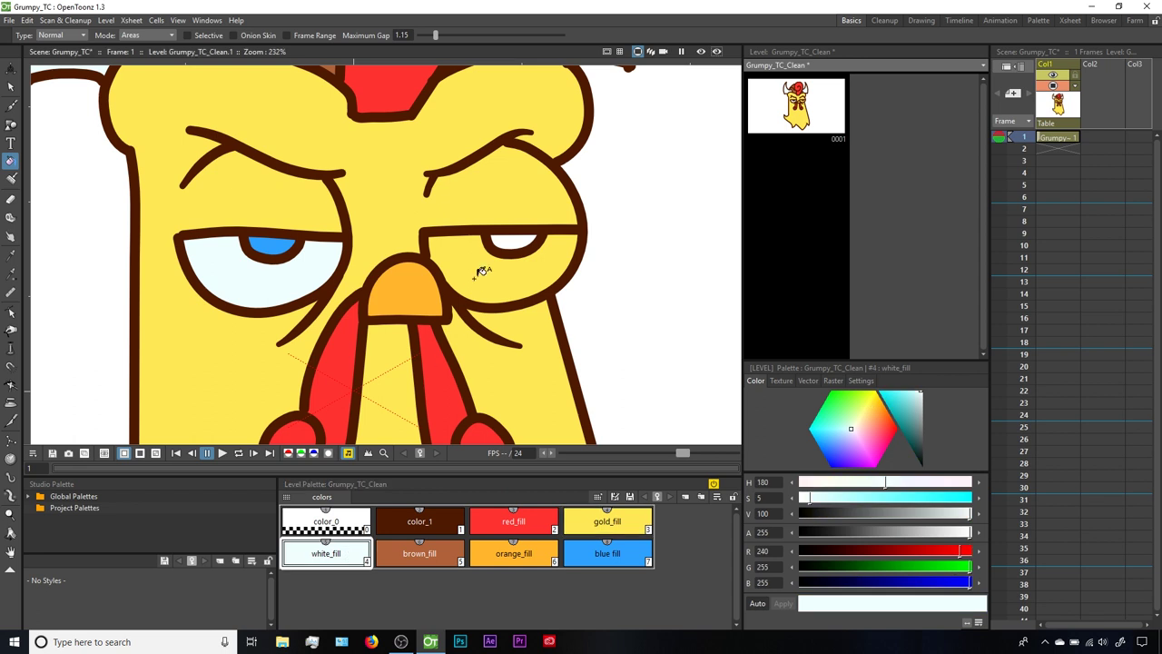
{"action": "left_click", "coordinate": [485, 265]}
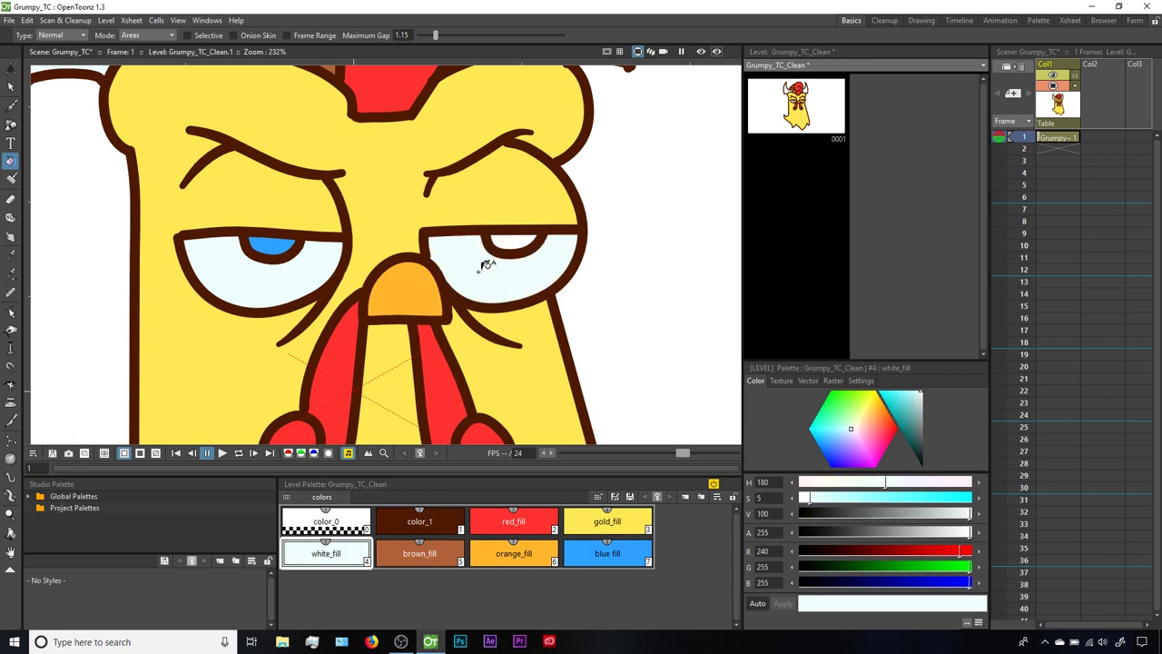
{"action": "left_click", "coordinate": [590, 561]}
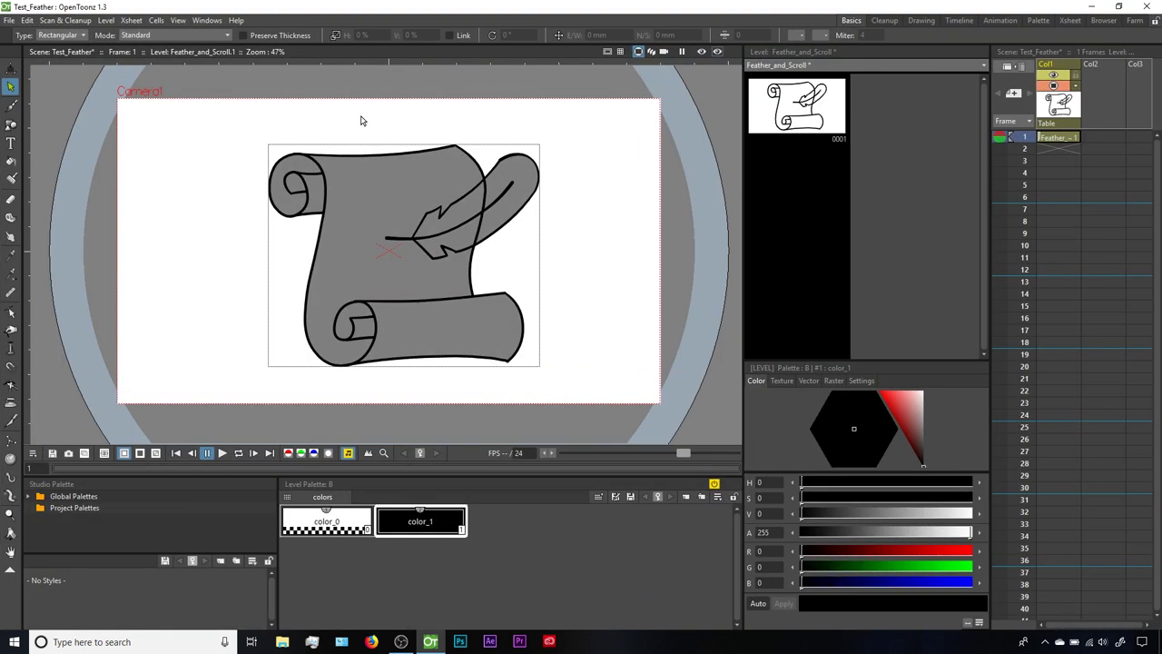
Step: Select all the strokes of the feather in the feather and scroll drawing and group them
{"action": "left_click_drag", "start_coordinate": [376, 114], "coordinate": [561, 271]}
{"action": "right_click", "coordinate": [509, 226]}
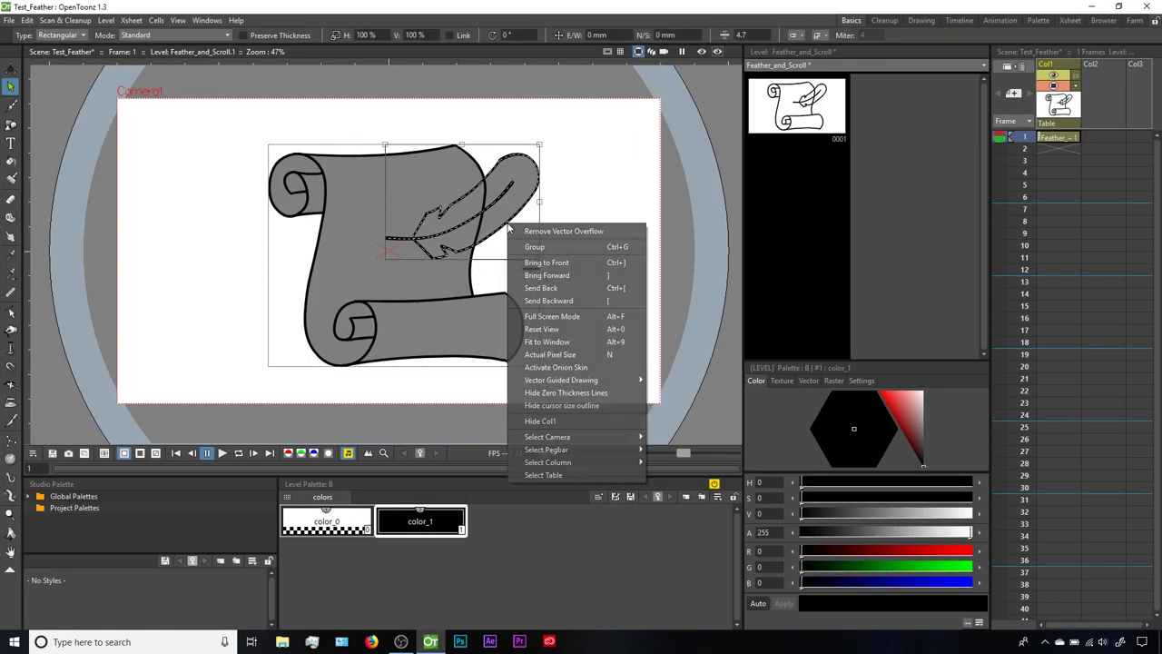
{"action": "left_click", "coordinate": [545, 229]}
{"action": "left_click", "coordinate": [556, 247]}
Step: Group the curved line at the end of the scroll's lower roll on its own, and ungroup it again
{"action": "left_click", "coordinate": [520, 317]}
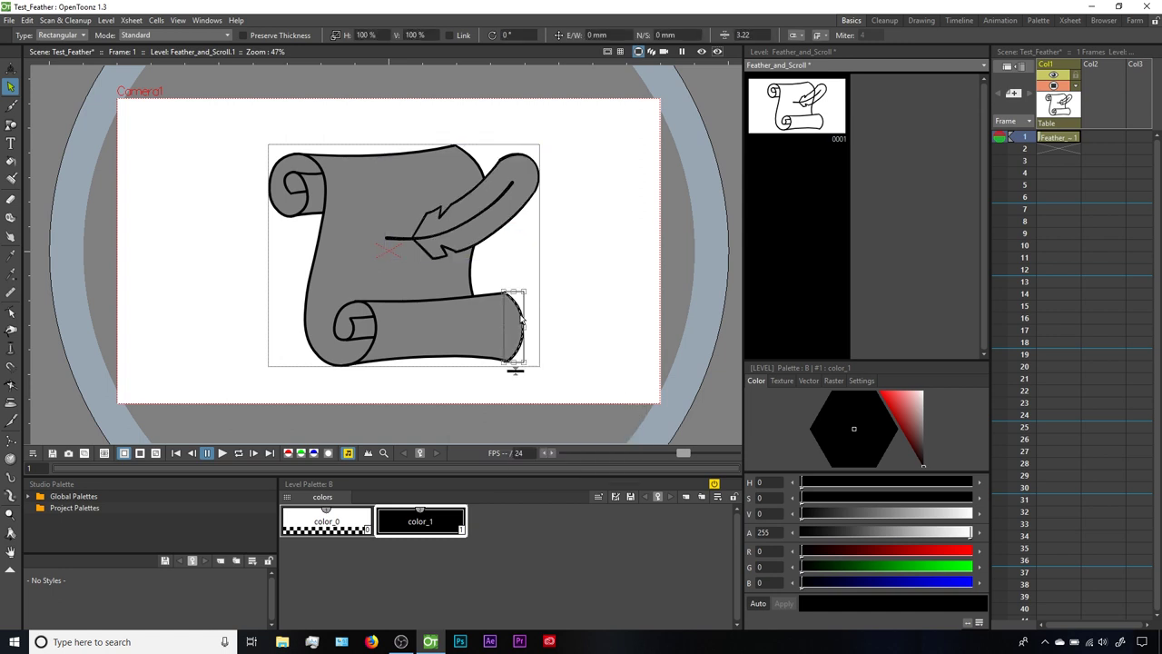
{"action": "right_click", "coordinate": [521, 318]}
{"action": "left_click", "coordinate": [537, 338]}
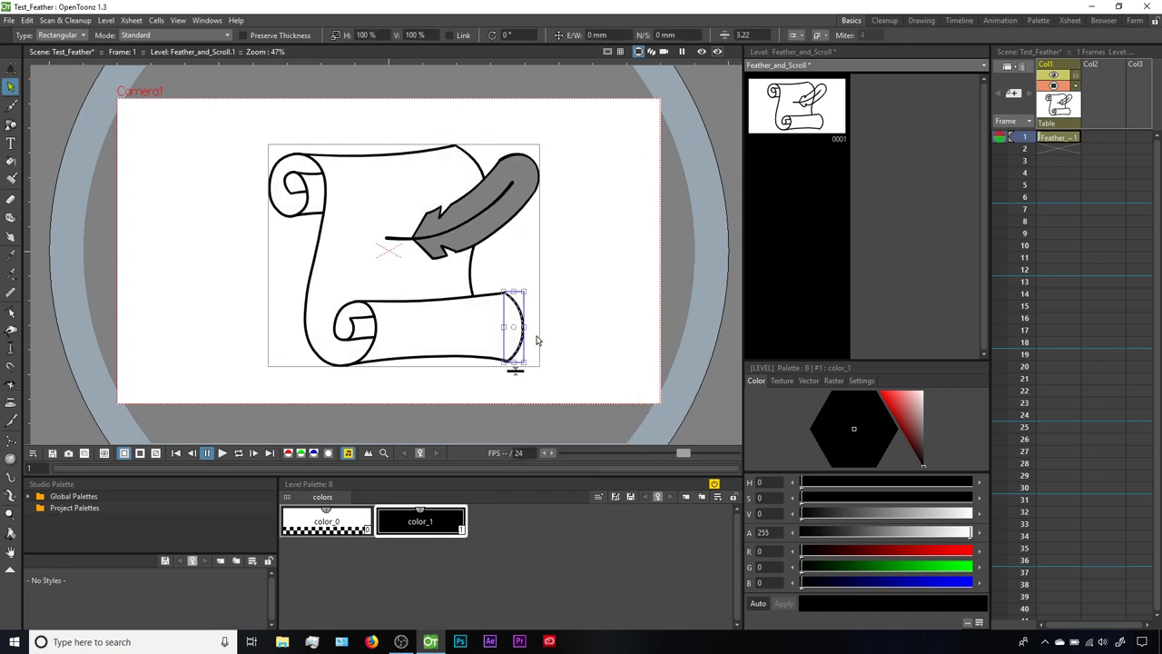
{"action": "left_click", "coordinate": [576, 348]}
{"action": "left_click", "coordinate": [526, 333]}
{"action": "right_click", "coordinate": [524, 332]}
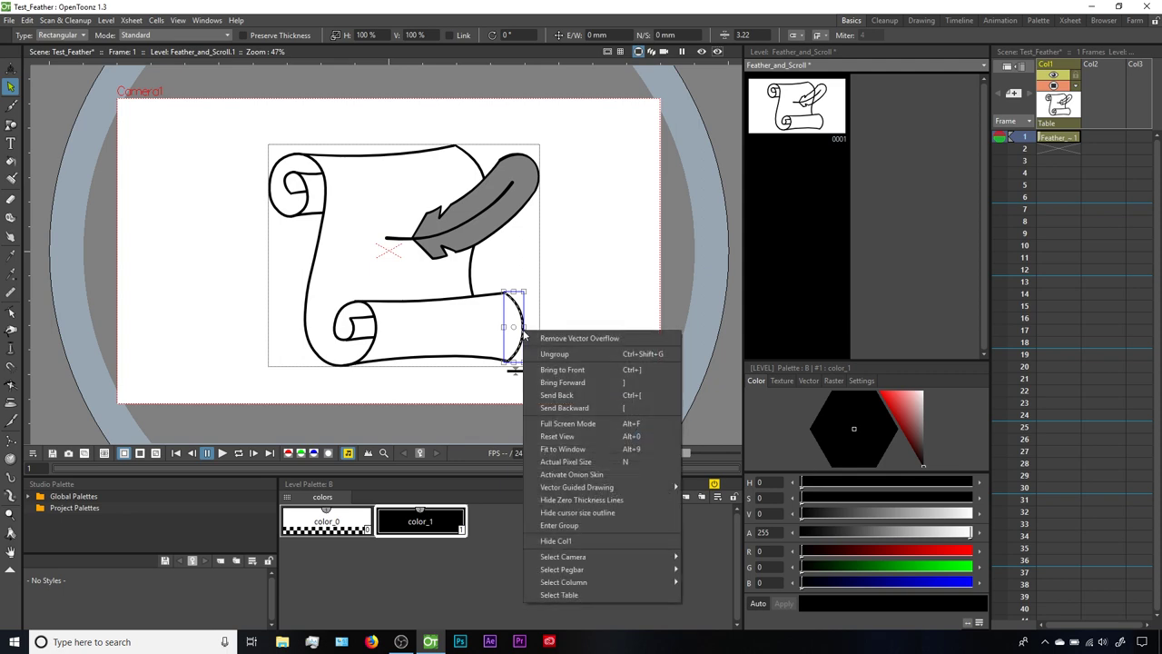
{"action": "left_click", "coordinate": [542, 354]}
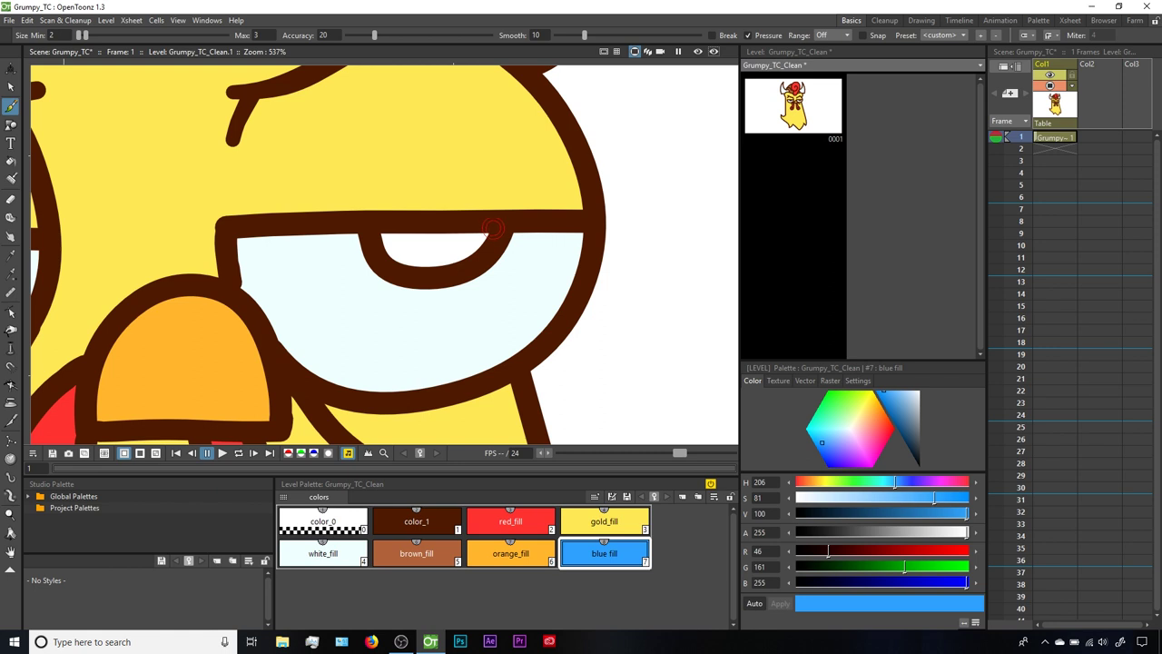
Step: Paint the Grumpy_TC iris with a closed blue fill brush stroke and send the stroke behind the outlines
{"action": "mouse_move", "coordinate": [491, 229]}
{"action": "left_mouse_down"}
{"action": "mouse_move", "coordinate": [445, 264]}
{"action": "mouse_move", "coordinate": [407, 264]}
{"action": "mouse_move", "coordinate": [380, 231]}
{"action": "mouse_move", "coordinate": [493, 234]}
{"action": "left_mouse_up"}
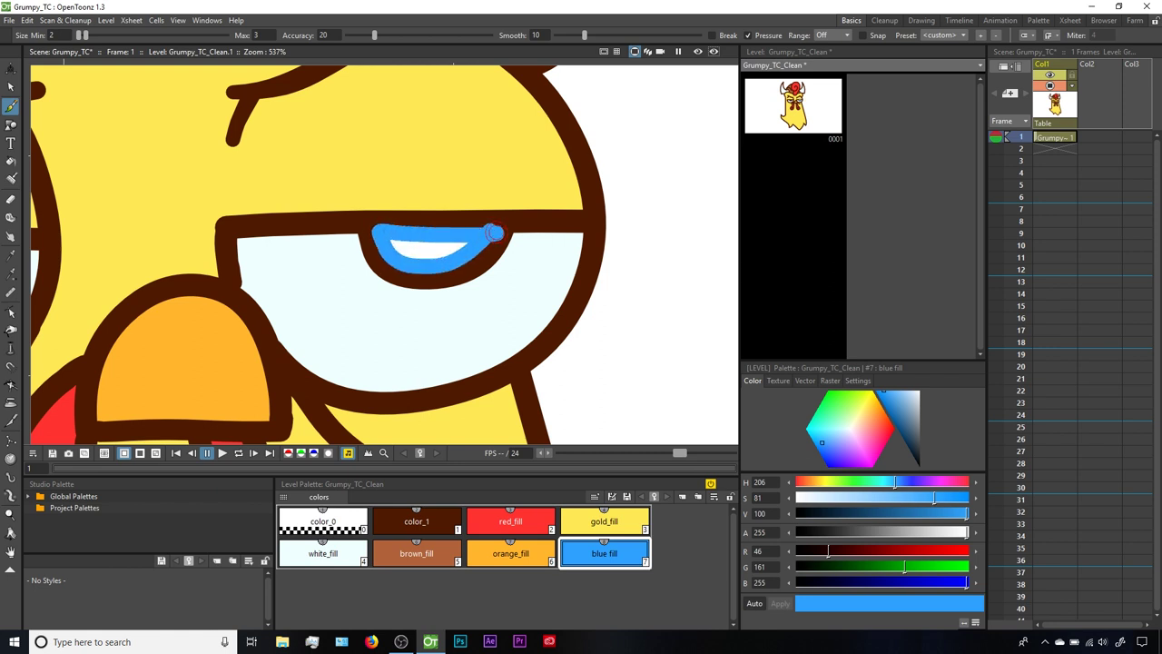
{"action": "key", "text": "space"}
{"action": "left_click_drag", "start_coordinate": [454, 281], "coordinate": [701, 299]}
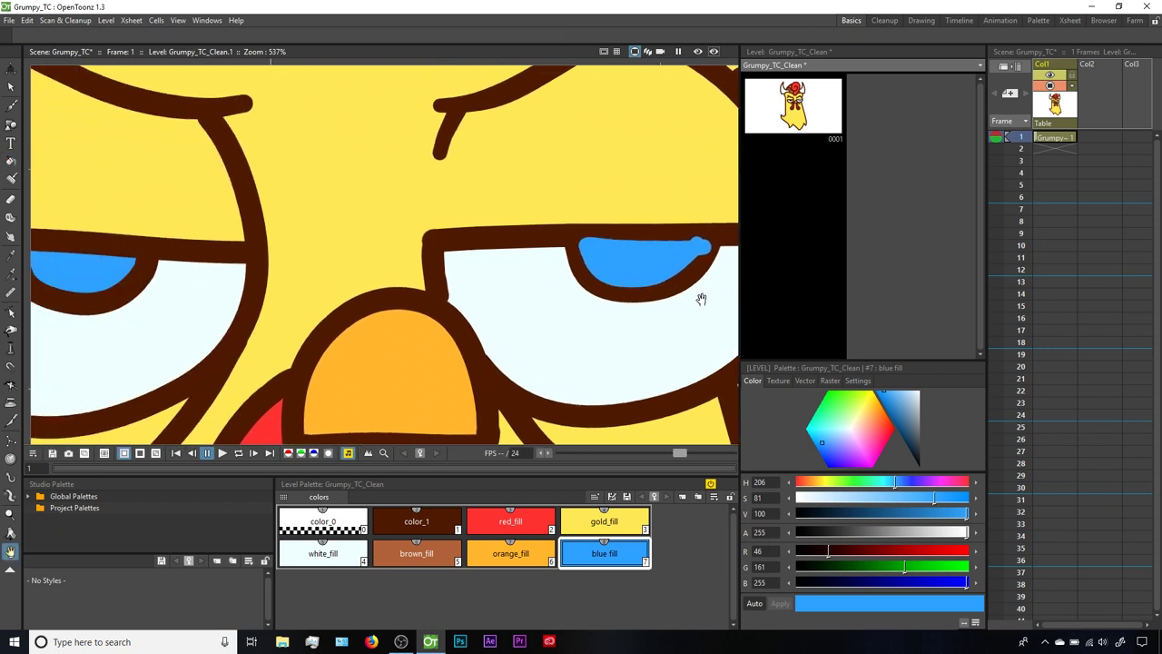
{"action": "scroll", "coordinate": [700, 299], "scroll_direction": "down", "scroll_amount": 3}
{"action": "left_click_drag", "start_coordinate": [591, 294], "coordinate": [553, 293]}
{"action": "key", "text": "s"}
{"action": "left_click", "coordinate": [655, 284]}
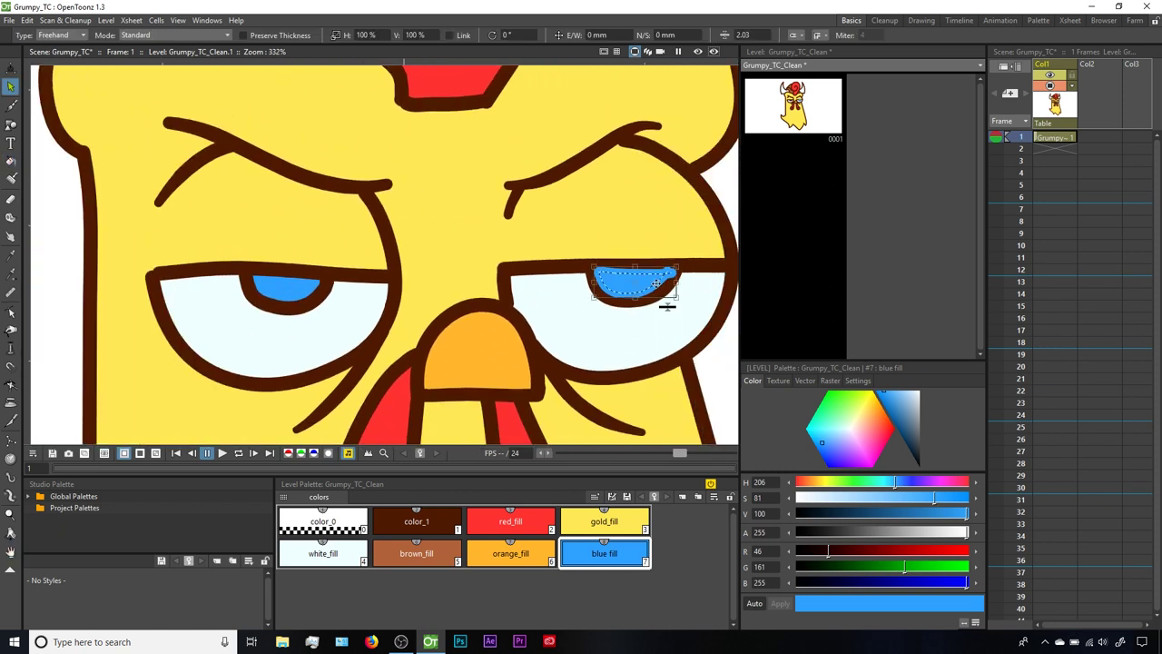
{"action": "key", "text": "ctrl+bracketleft"}
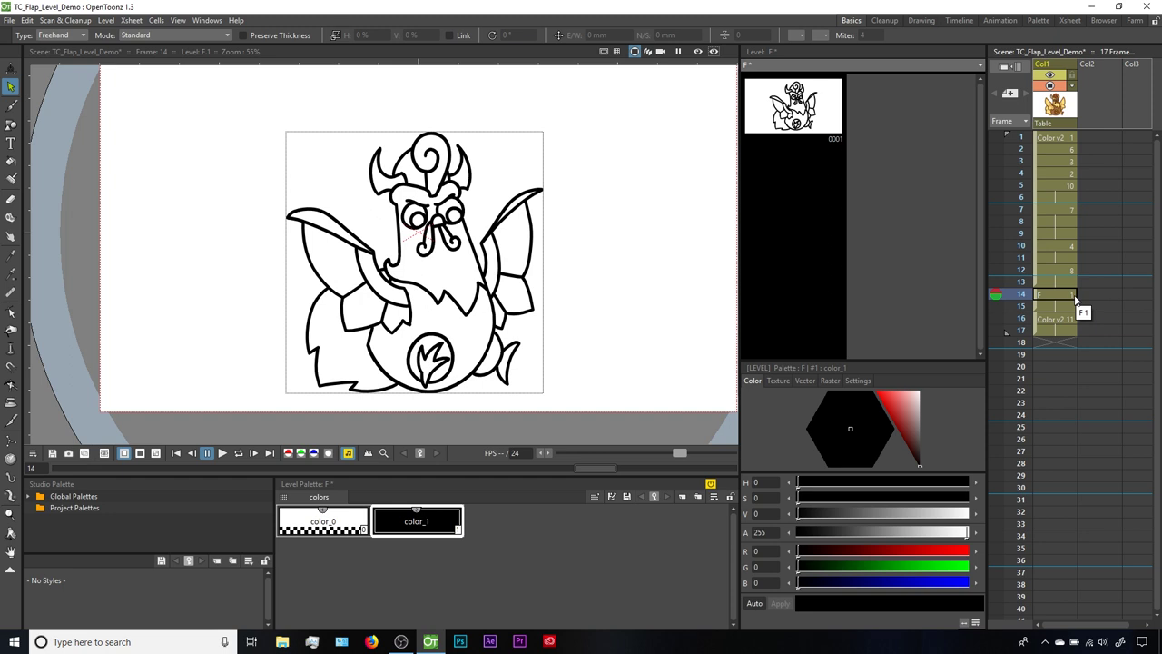
Step: Play back the TC_Flap_Level_Demo animation and select the uncoloured drawing at frame 14
{"action": "key", "text": "p"}
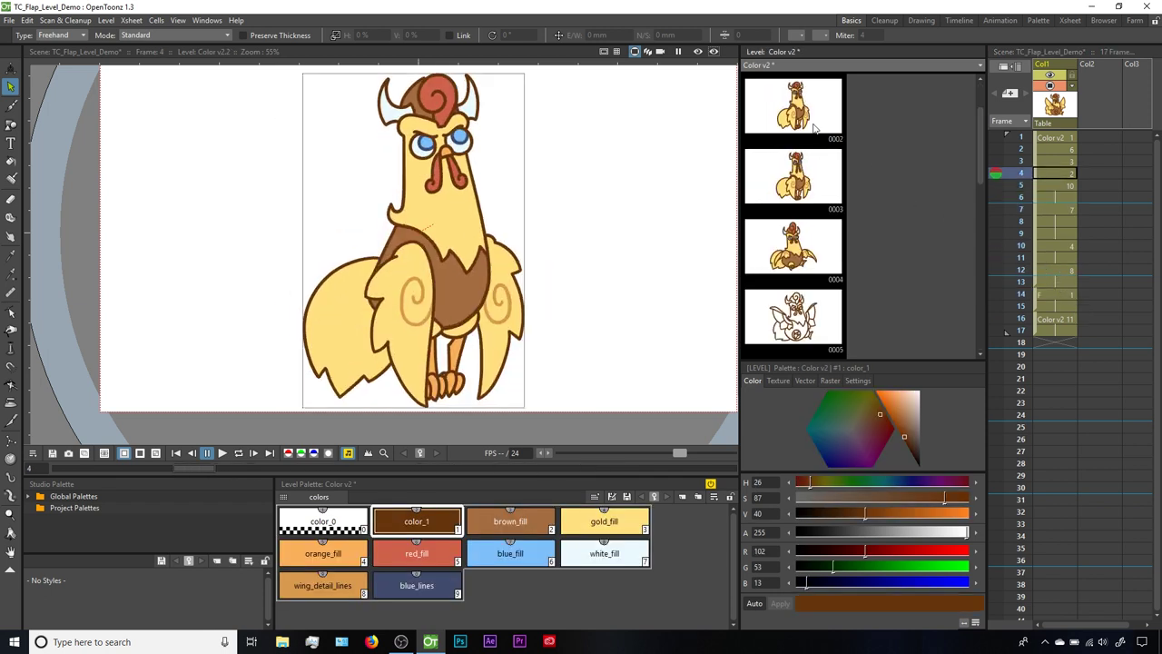
{"action": "left_click", "coordinate": [995, 179]}
{"action": "left_click", "coordinate": [1059, 294]}
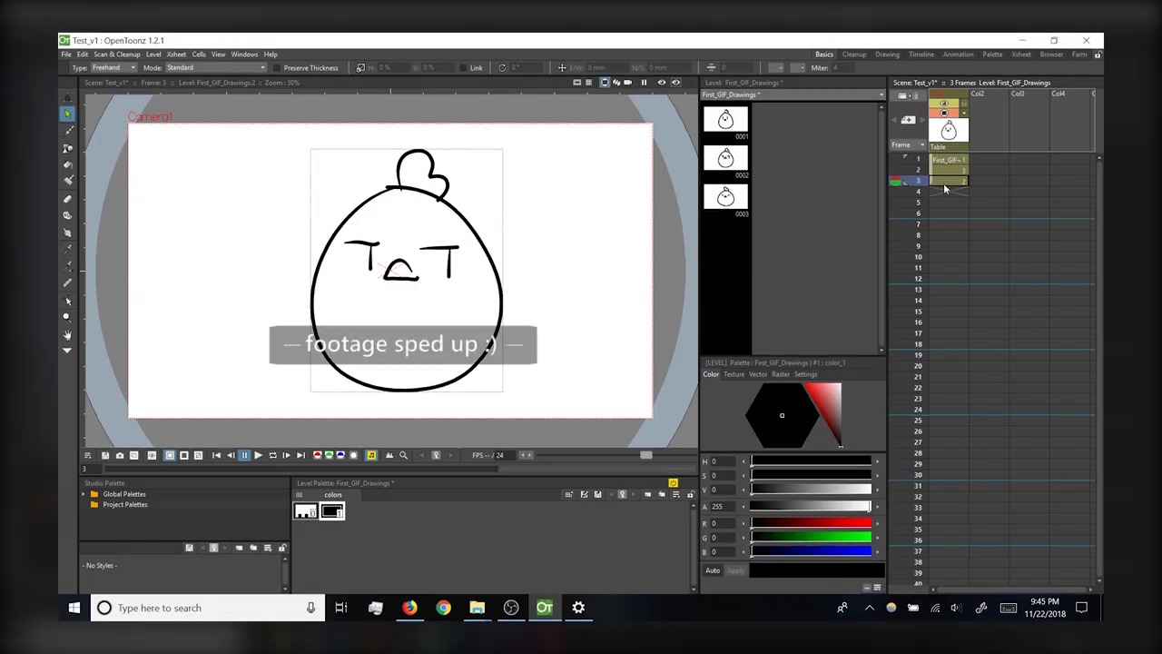
Step: Brush two vertical strokes and a wide line below them in the empty frame 8 of the first column
{"action": "left_click", "coordinate": [944, 192]}
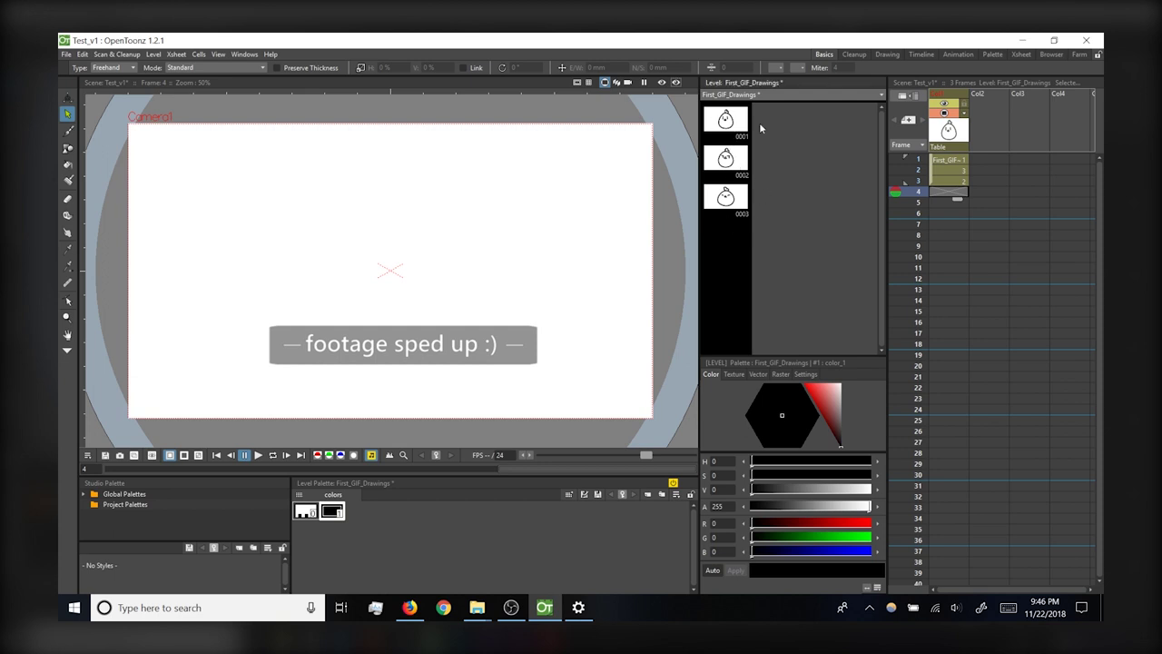
{"action": "left_click", "coordinate": [953, 257]}
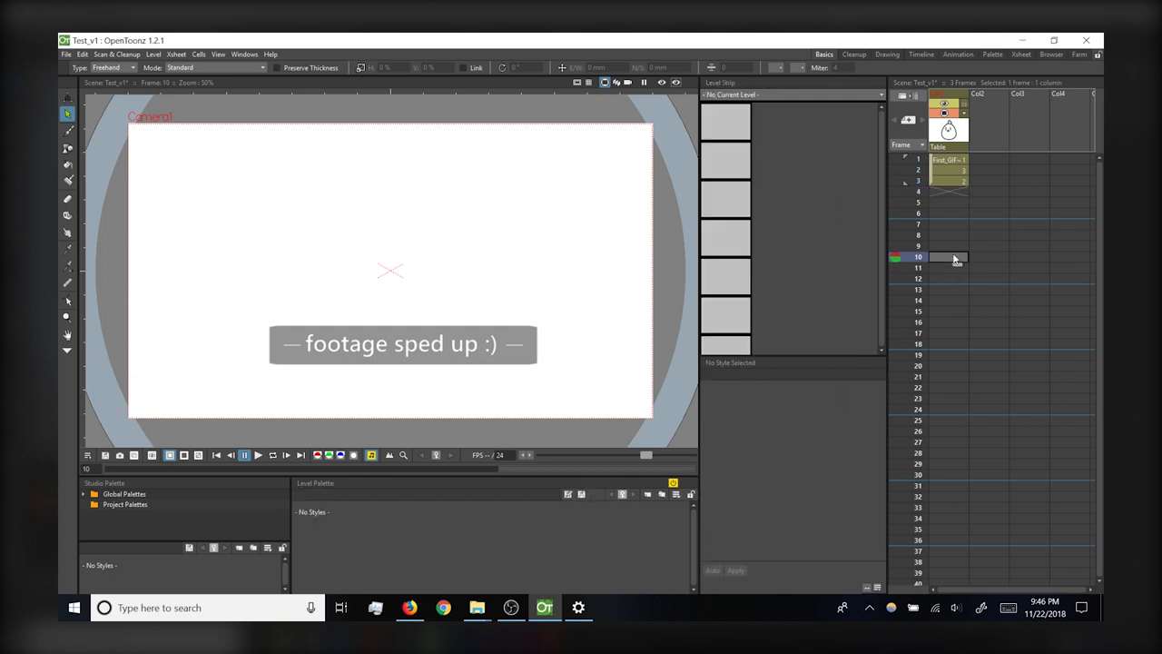
{"action": "left_click", "coordinate": [949, 323]}
{"action": "left_click", "coordinate": [951, 235]}
{"action": "key", "text": "b"}
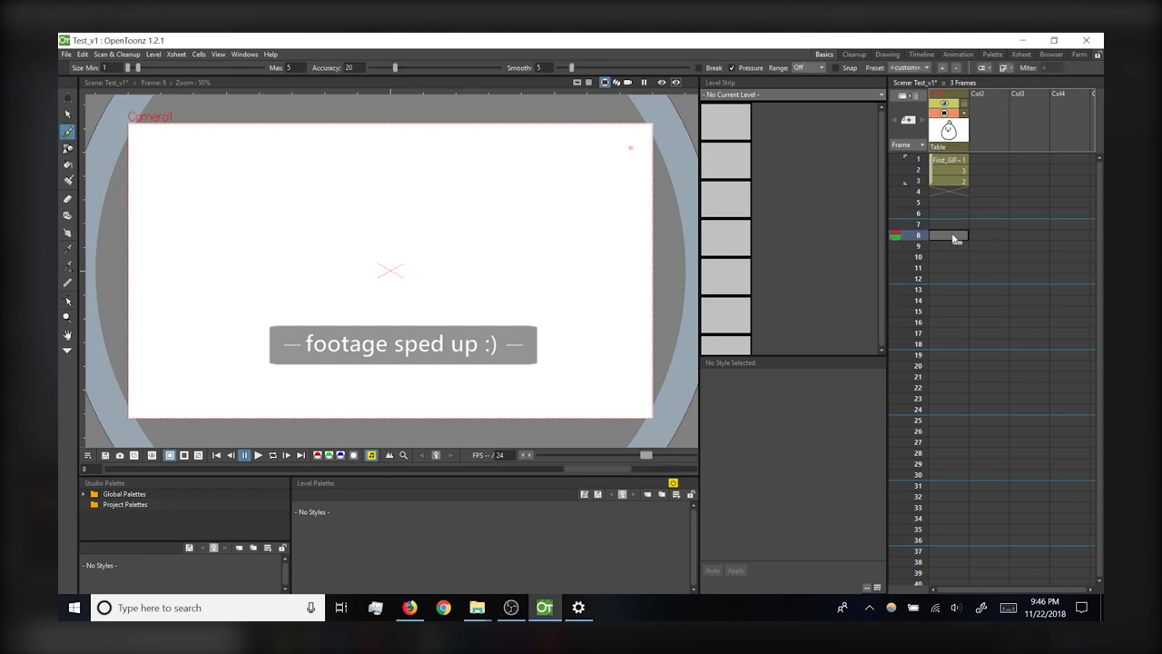
{"action": "left_click", "coordinate": [955, 238]}
{"action": "left_click_drag", "start_coordinate": [334, 177], "coordinate": [331, 262]}
{"action": "left_click_drag", "start_coordinate": [440, 175], "coordinate": [449, 261]}
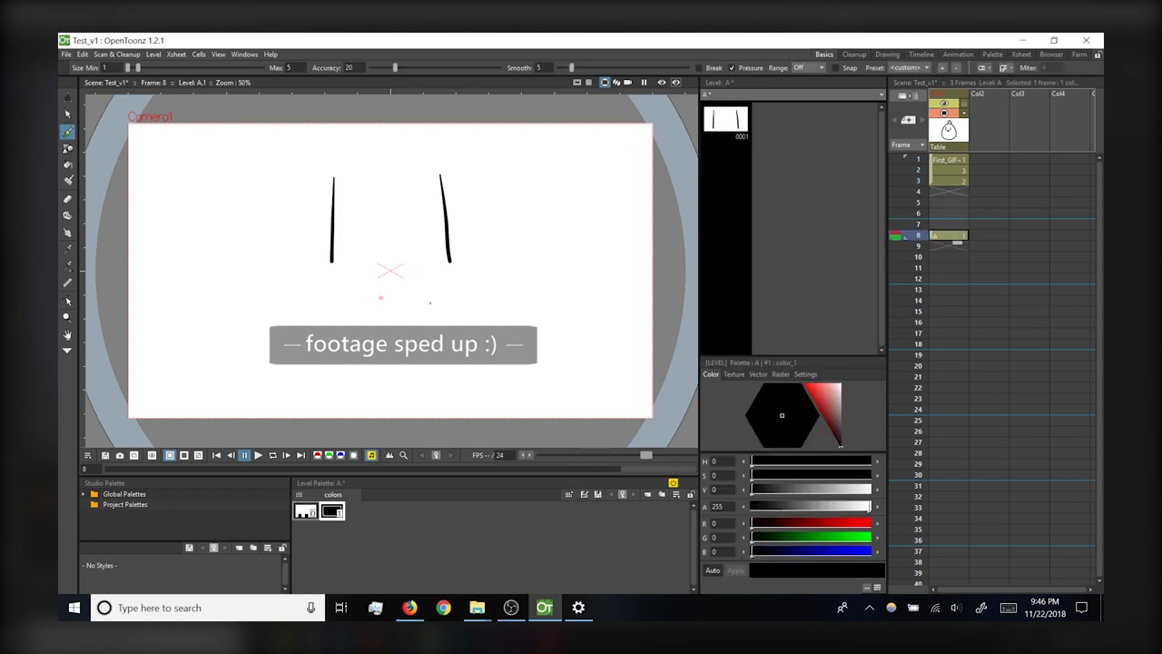
{"action": "left_click_drag", "start_coordinate": [310, 354], "coordinate": [480, 343]}
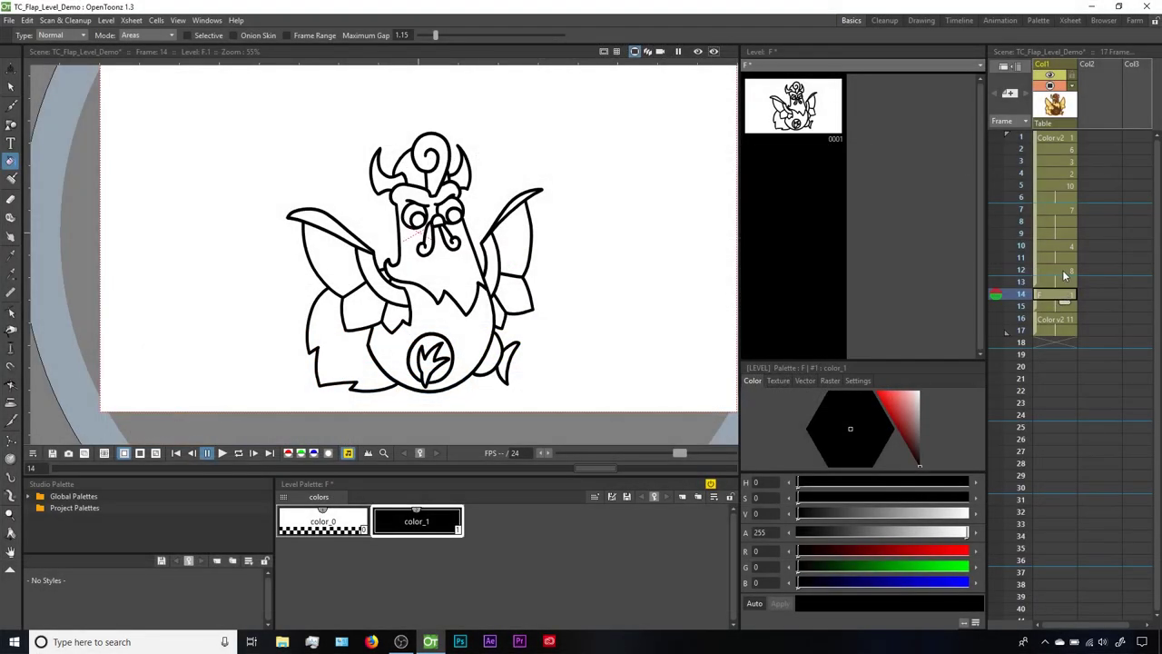
Step: Copy the styles color_1 through blue_lines from the Color v2 palette and paste them into the palette of level F
{"action": "key", "text": "ctrl+v"}
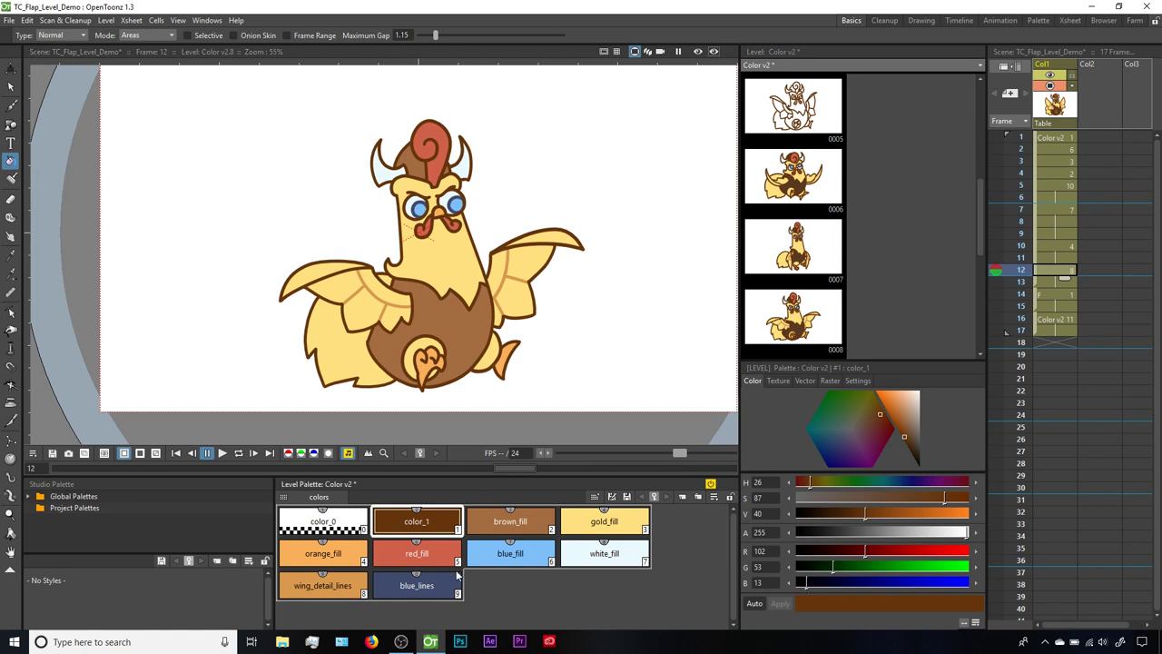
{"action": "left_click", "coordinate": [441, 524]}
{"action": "left_click", "coordinate": [443, 586]}
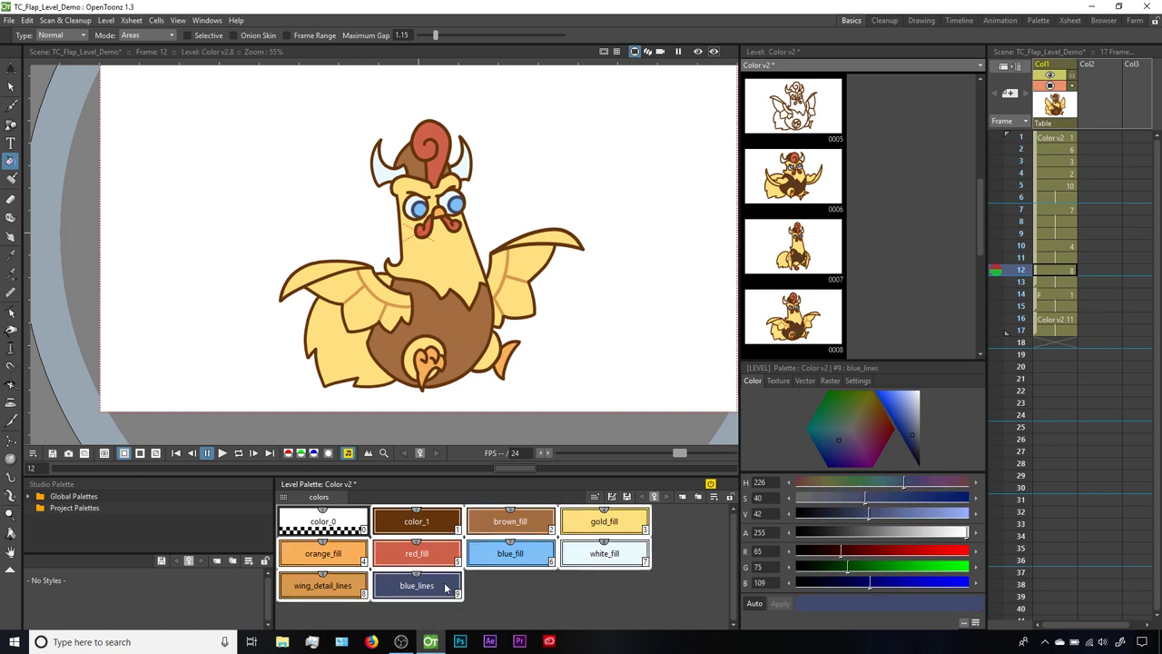
{"action": "right_click", "coordinate": [445, 586]}
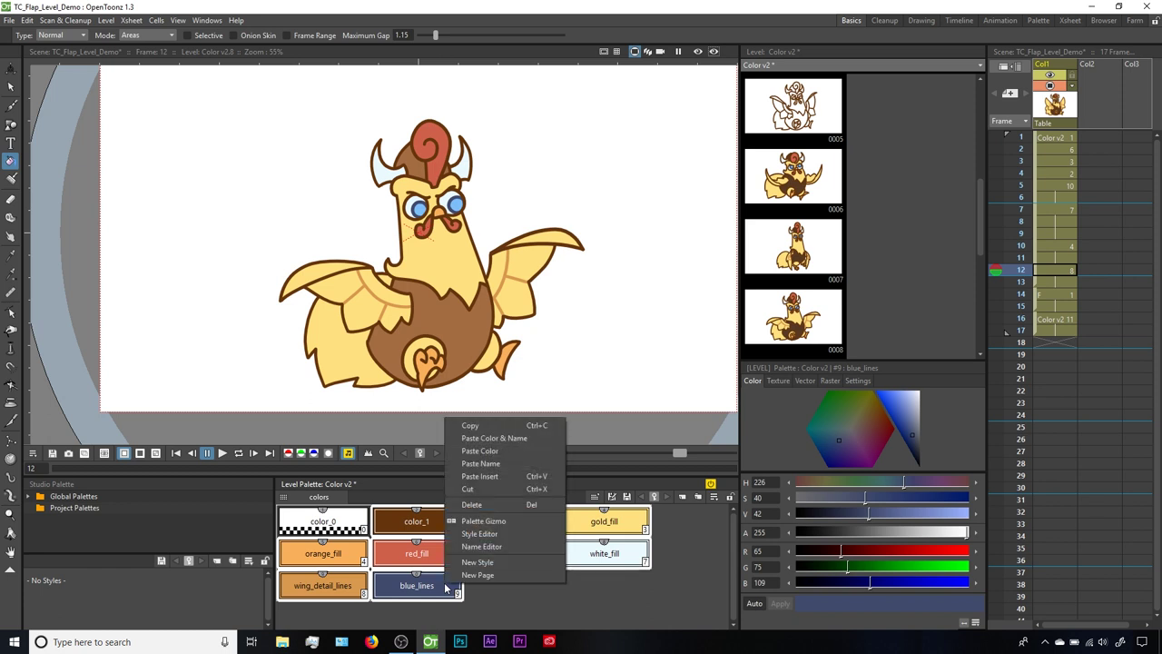
{"action": "left_click", "coordinate": [470, 426]}
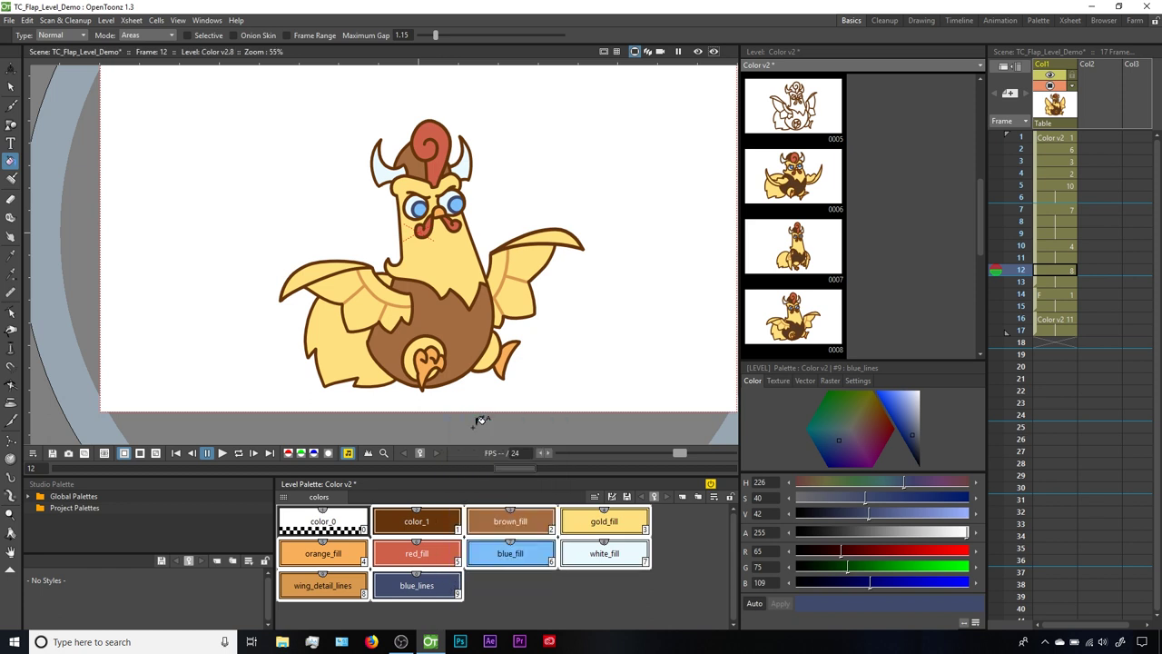
{"action": "left_click", "coordinate": [1047, 292]}
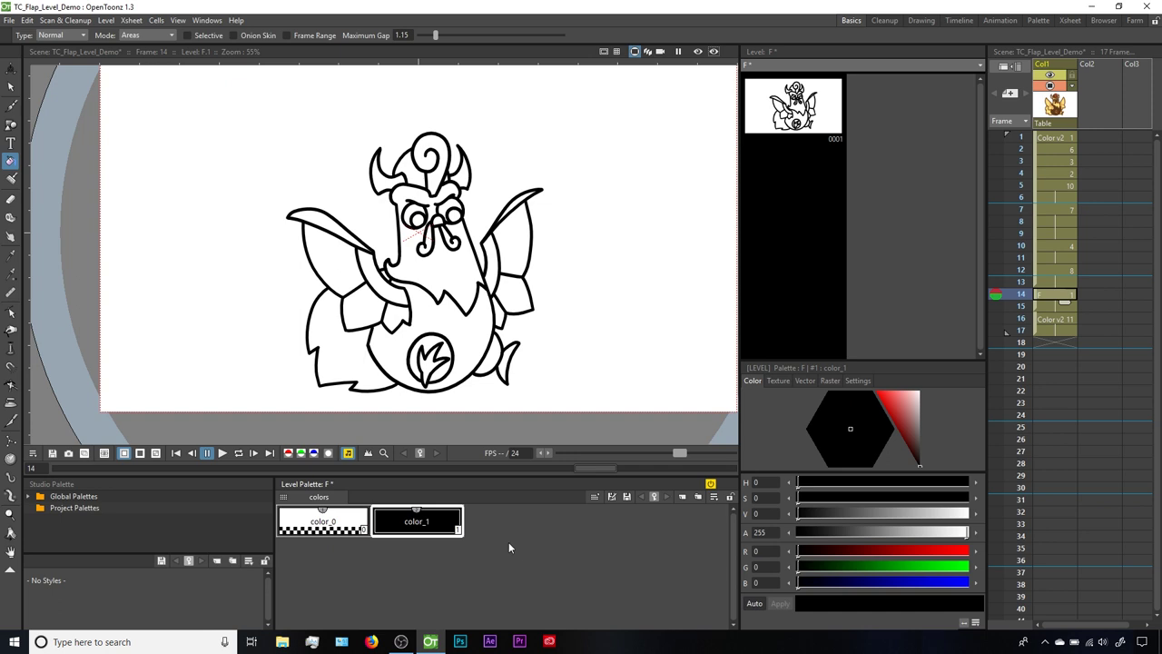
{"action": "right_click", "coordinate": [509, 542]}
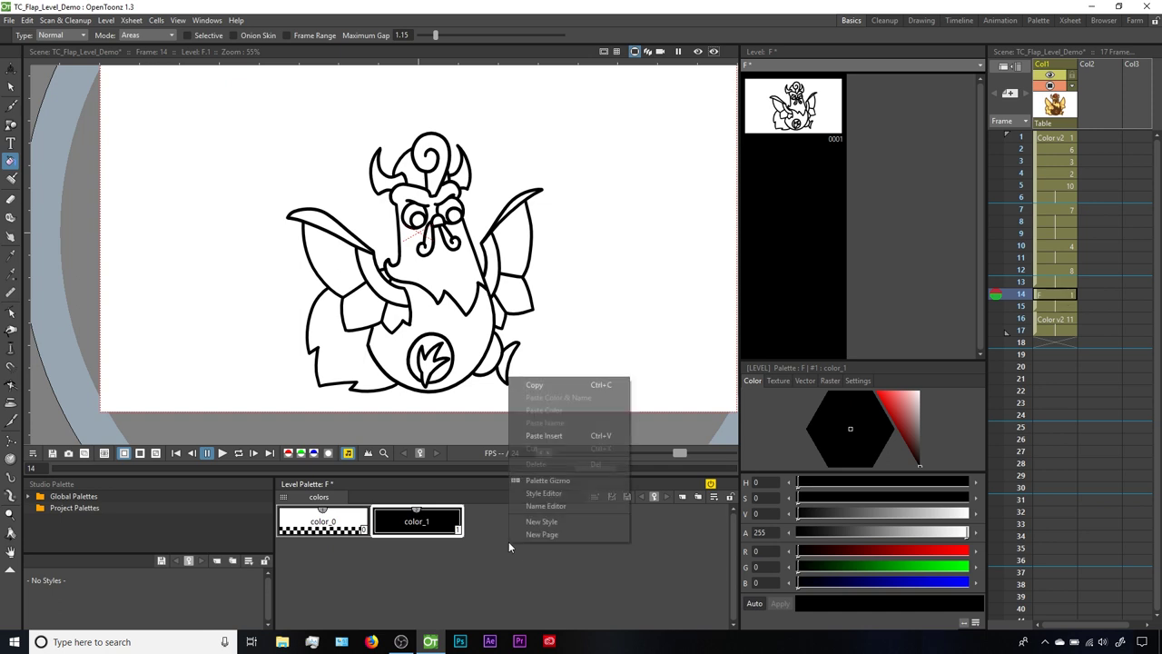
{"action": "left_click", "coordinate": [552, 436]}
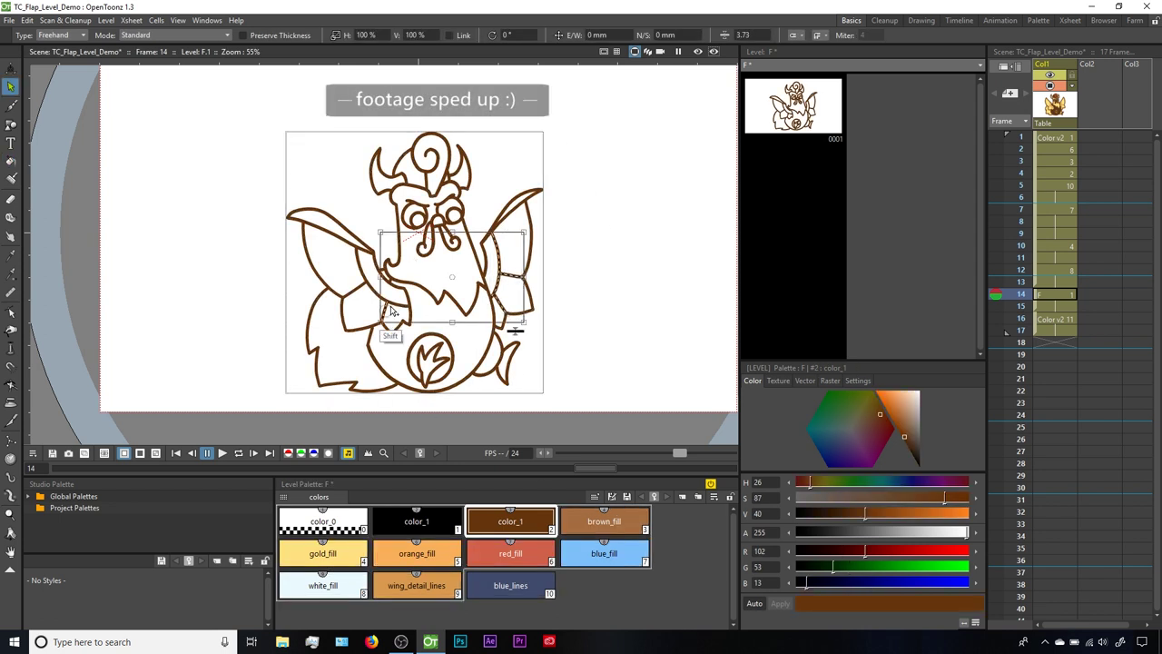
Step: Fill the wings, tail, face, leg and belly circle of the F drawing at frame 14 with gold_fill
{"action": "left_click", "coordinate": [323, 553]}
{"action": "left_click", "coordinate": [11, 161]}
{"action": "left_click", "coordinate": [323, 263]}
{"action": "left_click", "coordinate": [354, 345]}
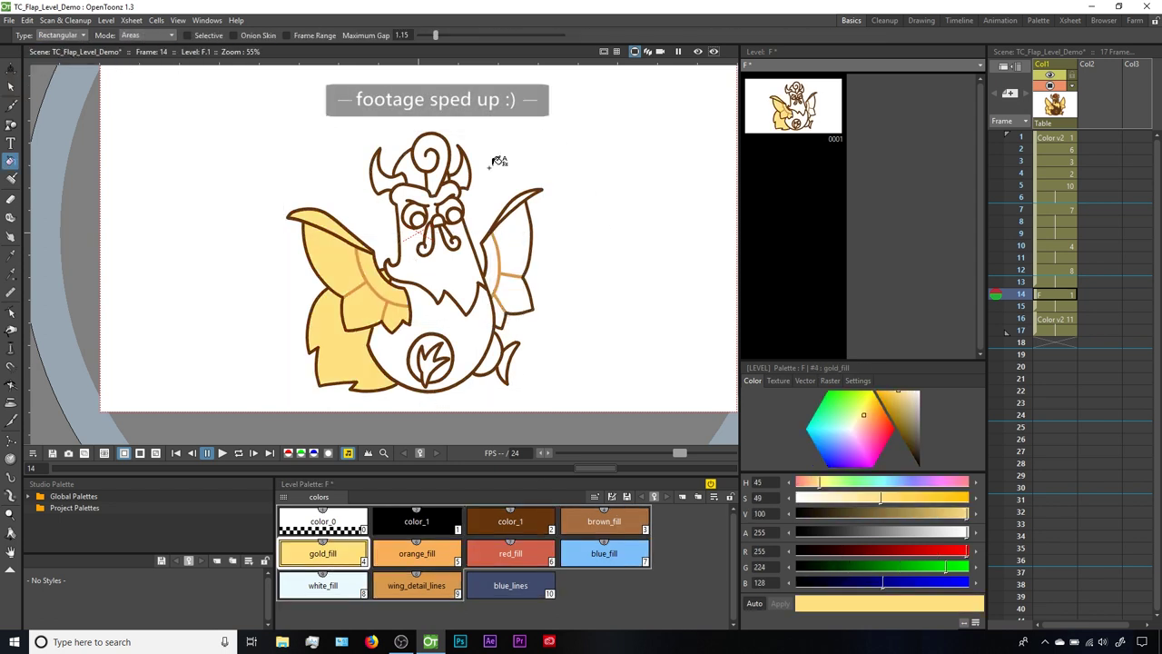
{"action": "left_click", "coordinate": [513, 236]}
{"action": "left_click", "coordinate": [508, 291]}
{"action": "left_click", "coordinate": [427, 359]}
{"action": "left_click", "coordinate": [491, 357]}
{"action": "left_click", "coordinate": [427, 236]}
Step: Fill the F drawing's comb and moustache with red_fill, body and helmet with brown_fill, irises with blue_fill, horns and eyes with white_fill, and feet with orange_fill
{"action": "left_click", "coordinate": [510, 553]}
{"action": "left_click", "coordinate": [431, 155]}
{"action": "left_click", "coordinate": [603, 520]}
{"action": "left_click", "coordinate": [427, 336]}
{"action": "left_click", "coordinate": [415, 218]}
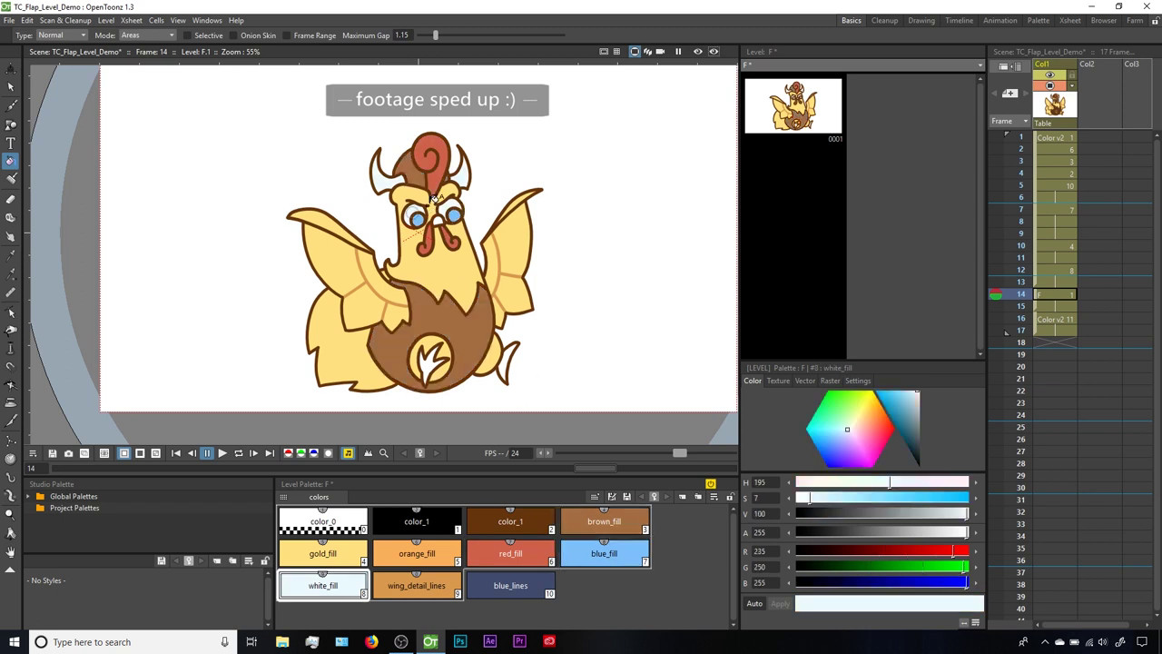
{"action": "left_click", "coordinate": [417, 553]}
{"action": "left_click", "coordinate": [433, 363]}
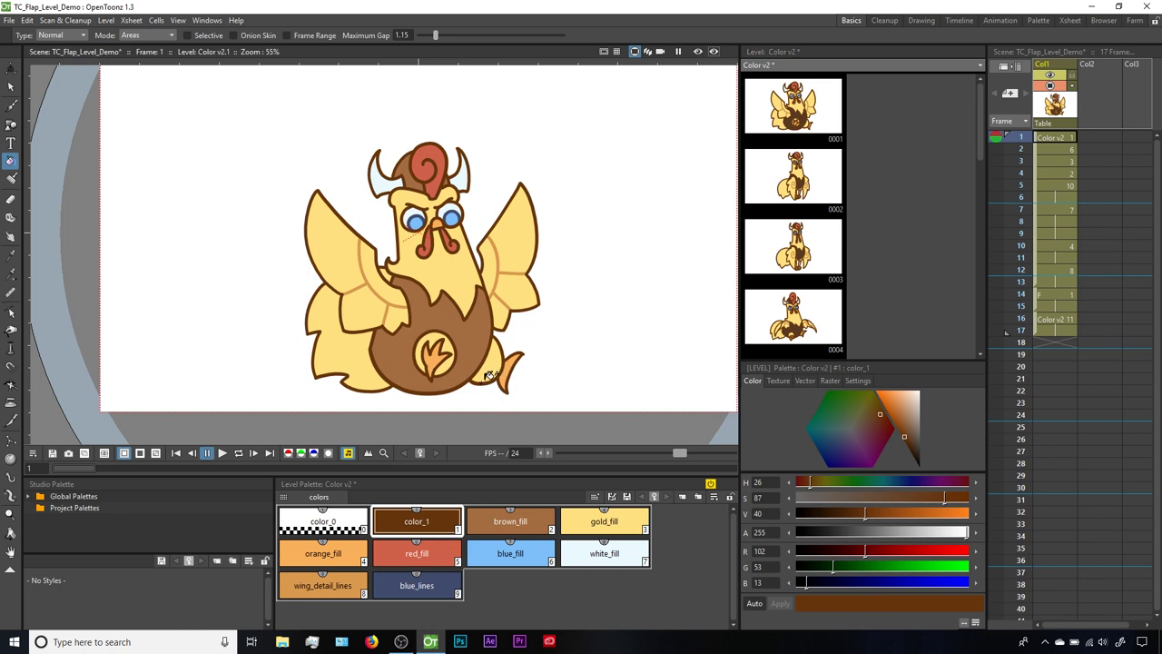
Step: Darken brown_fill in the Color v2 palette to V 33 and compare the drawings at frames 12 and 14
{"action": "left_click", "coordinate": [538, 525]}
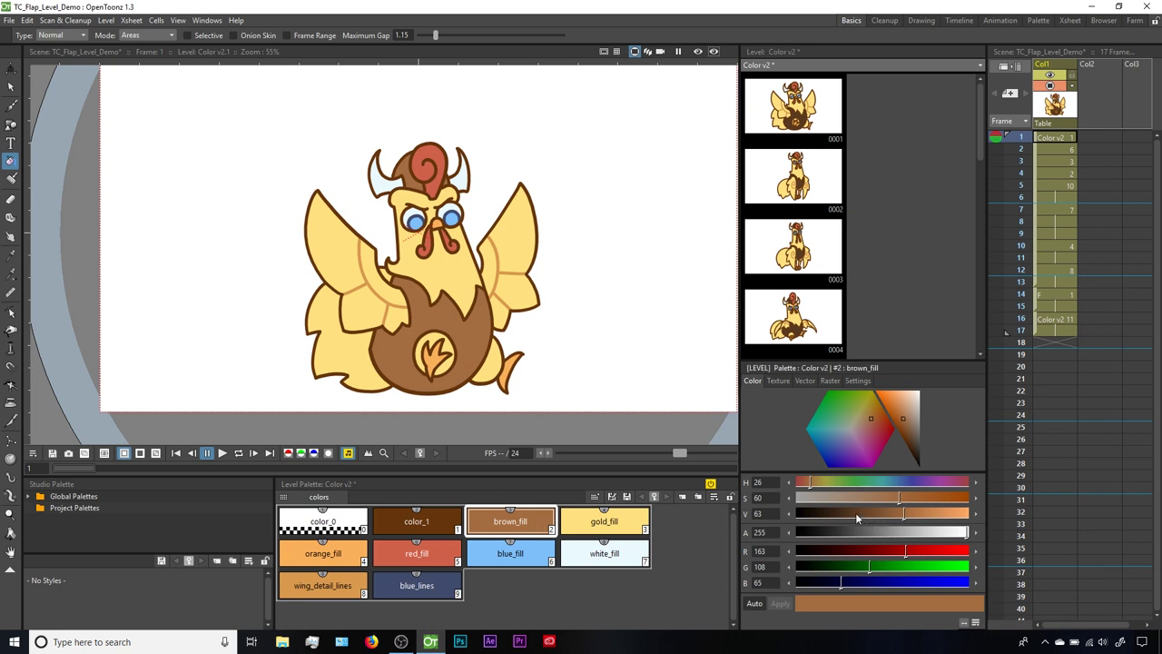
{"action": "left_click", "coordinate": [855, 512]}
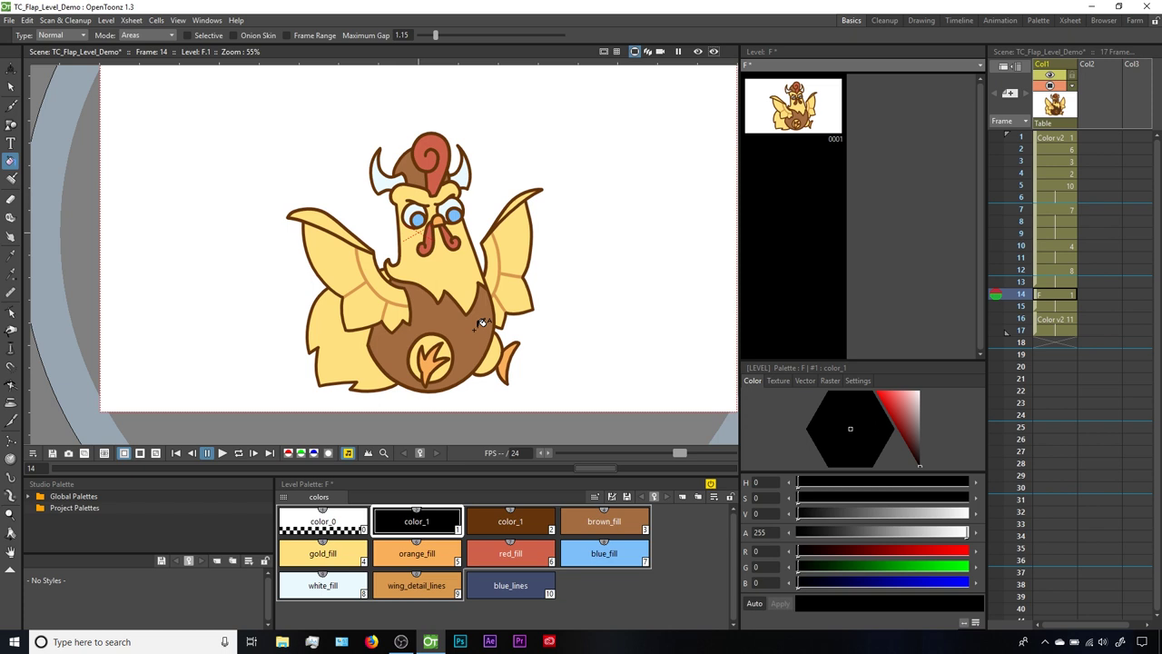
{"action": "left_click", "coordinate": [1064, 274]}
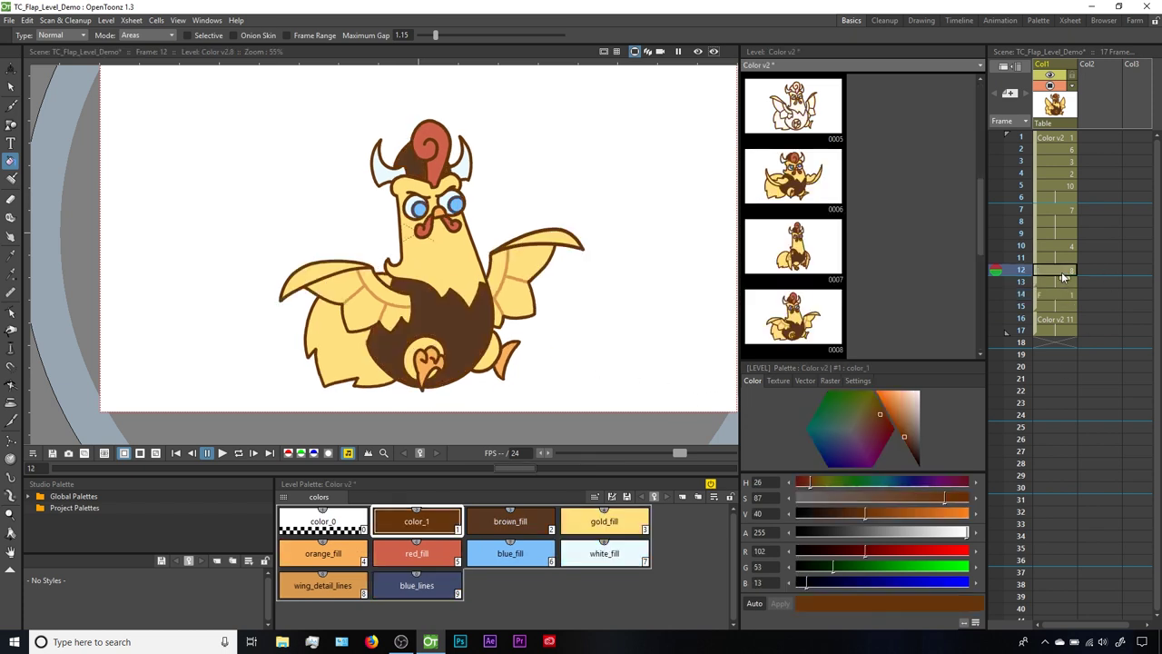
{"action": "left_click", "coordinate": [522, 525]}
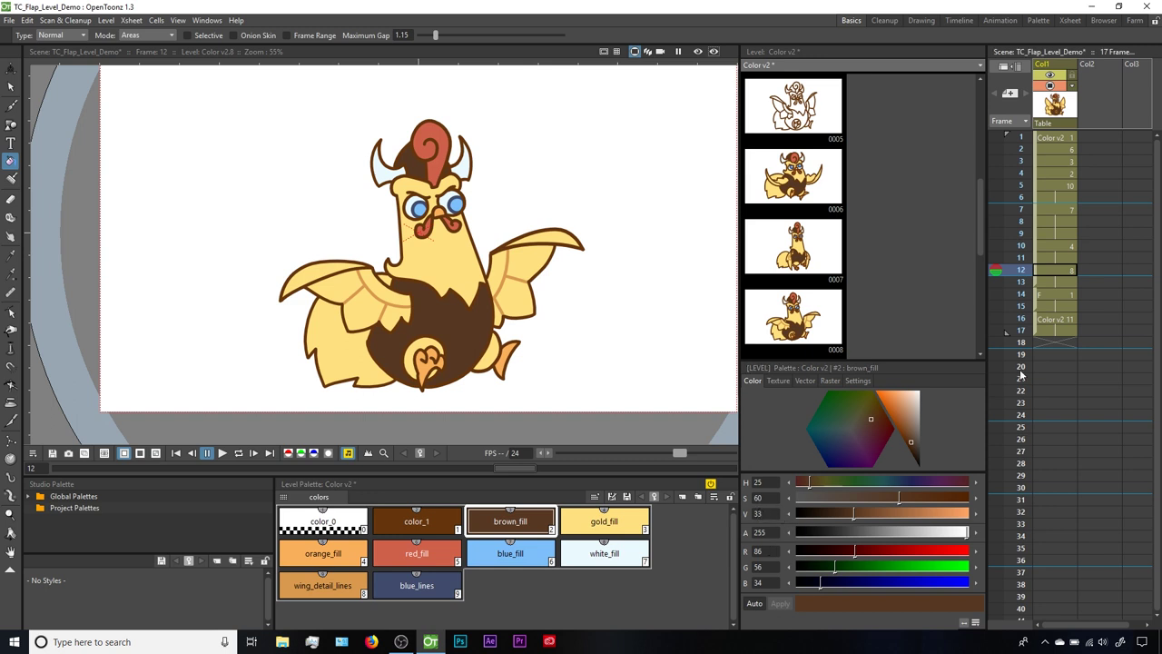
{"action": "left_click", "coordinate": [1058, 295]}
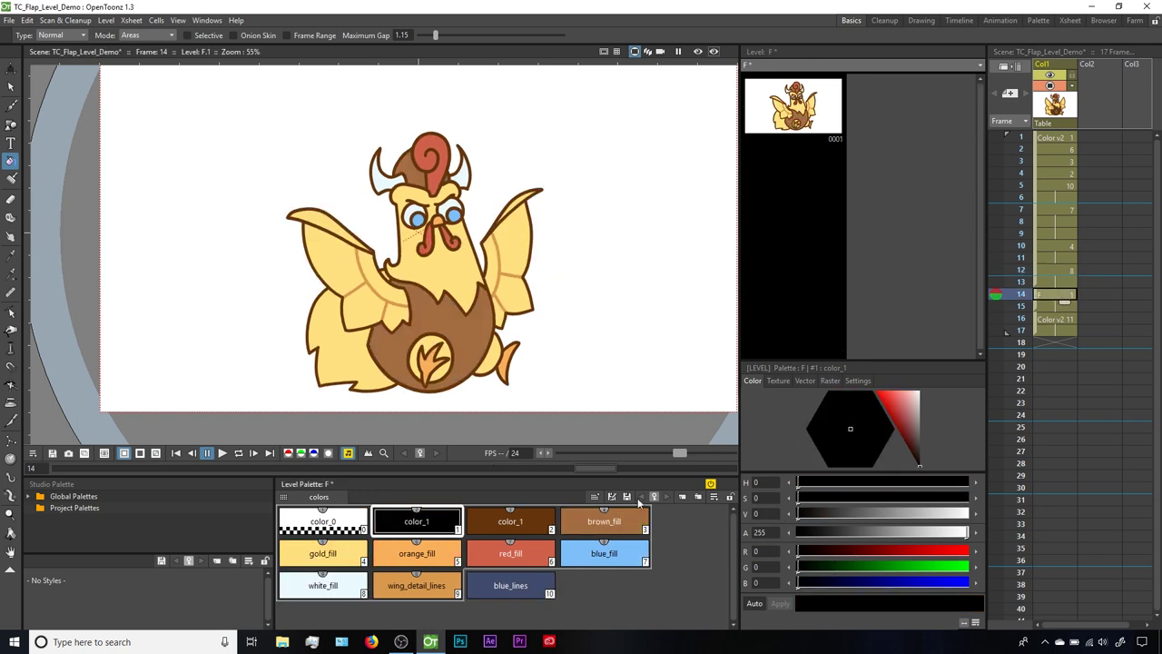
{"action": "left_click", "coordinate": [590, 524]}
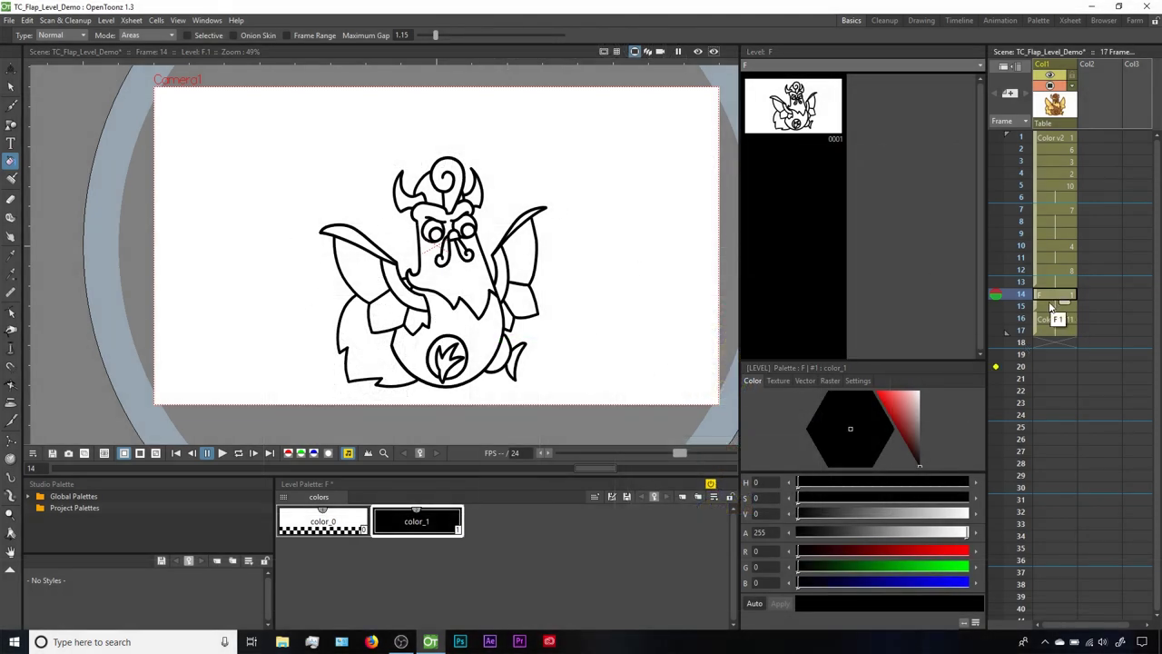
Step: Move the uncoloured F drawing at frames 14 and 15 from Col1 to the same frames in Col2
{"action": "key", "text": "Return"}
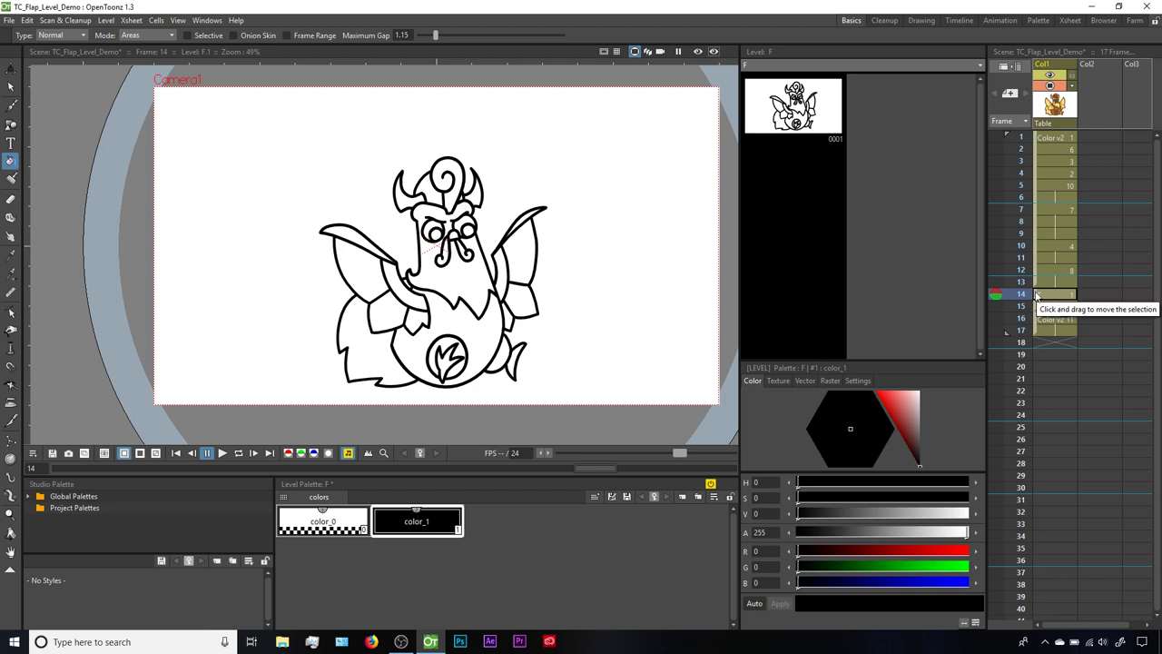
{"action": "key", "text": "shift+Down"}
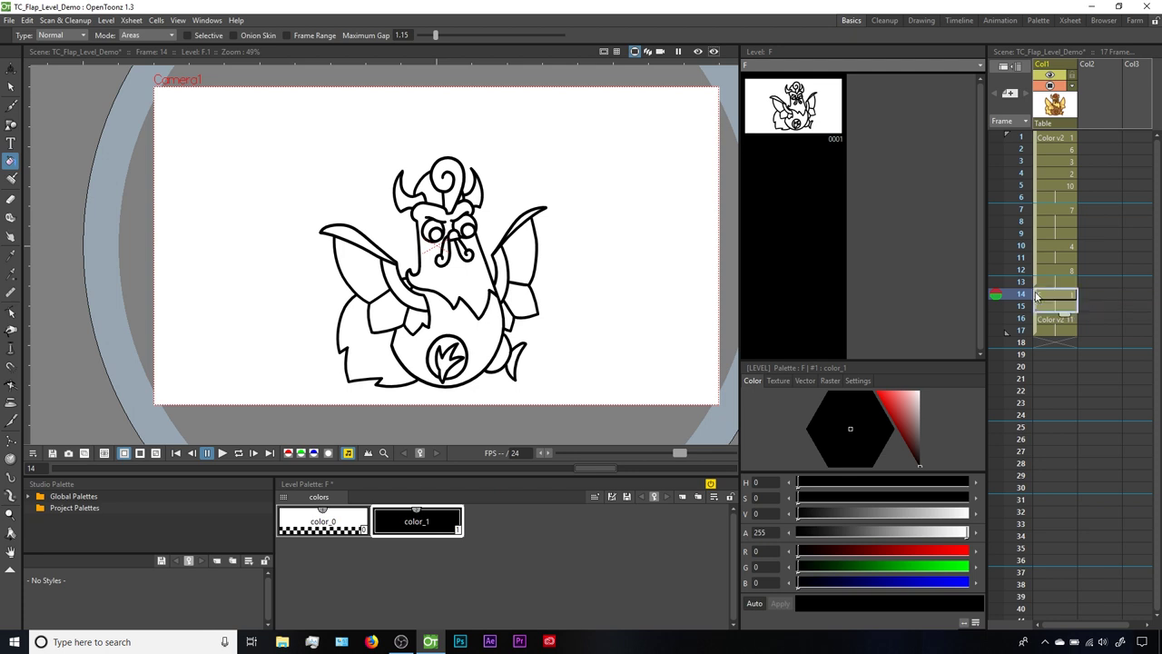
{"action": "left_click_drag", "start_coordinate": [1038, 296], "coordinate": [1087, 296]}
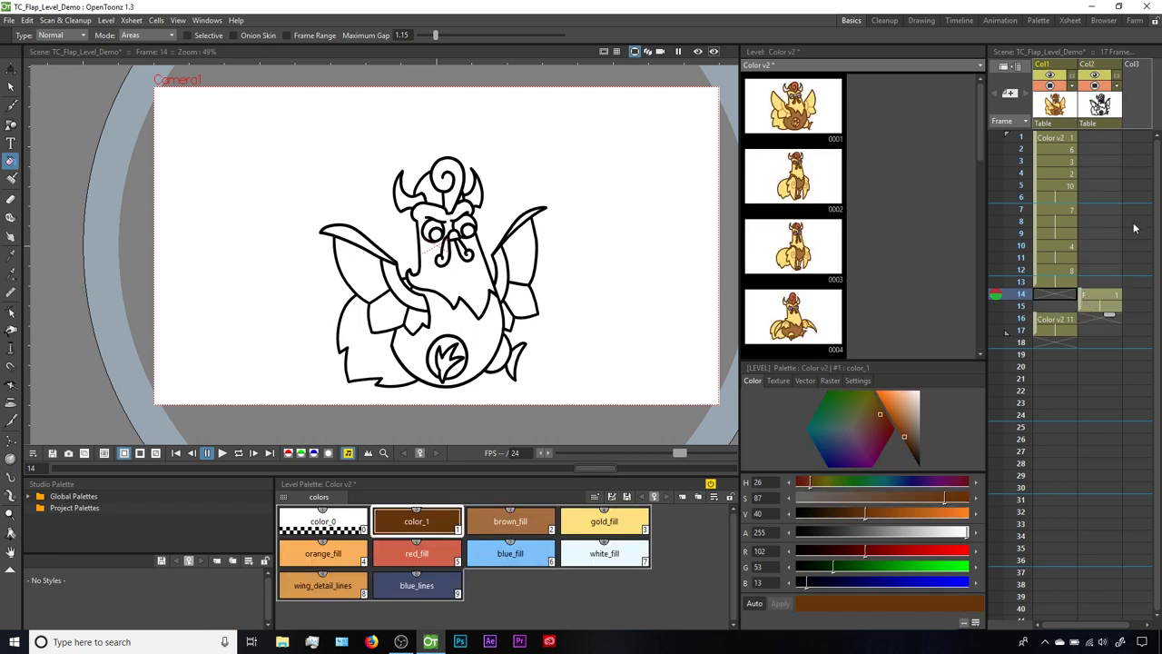
{"action": "left_click", "coordinate": [1095, 312]}
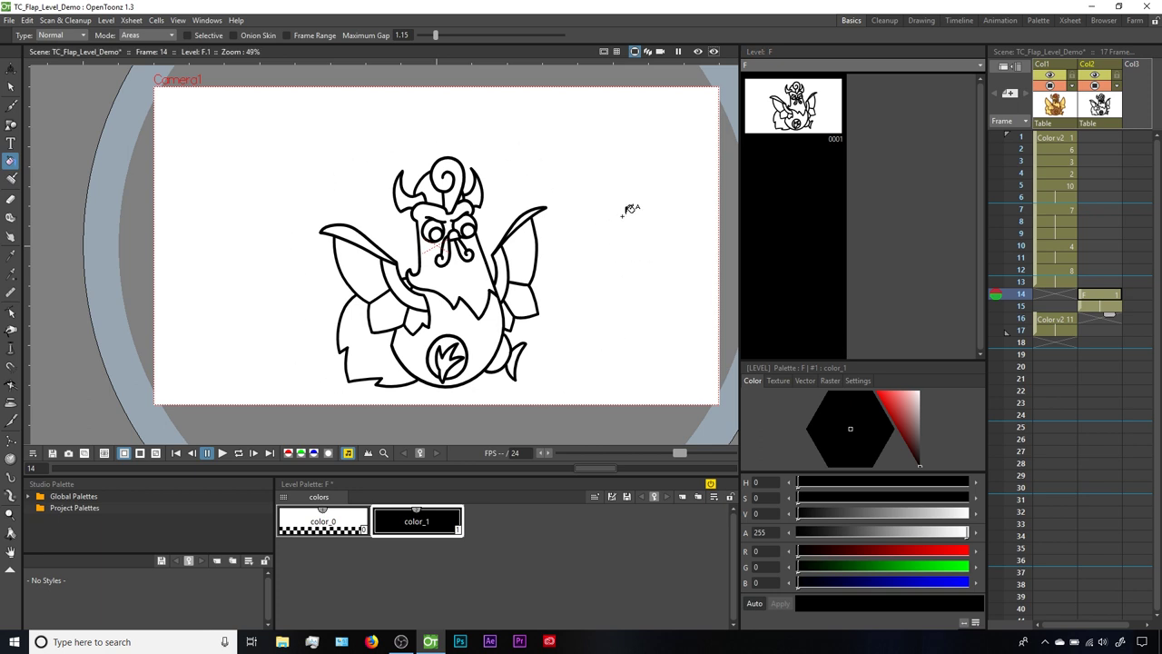
Step: Copy all strokes of the F drawing into the empty frame 14 of Col1, with Col2 hidden from view
{"action": "left_click", "coordinate": [1051, 297]}
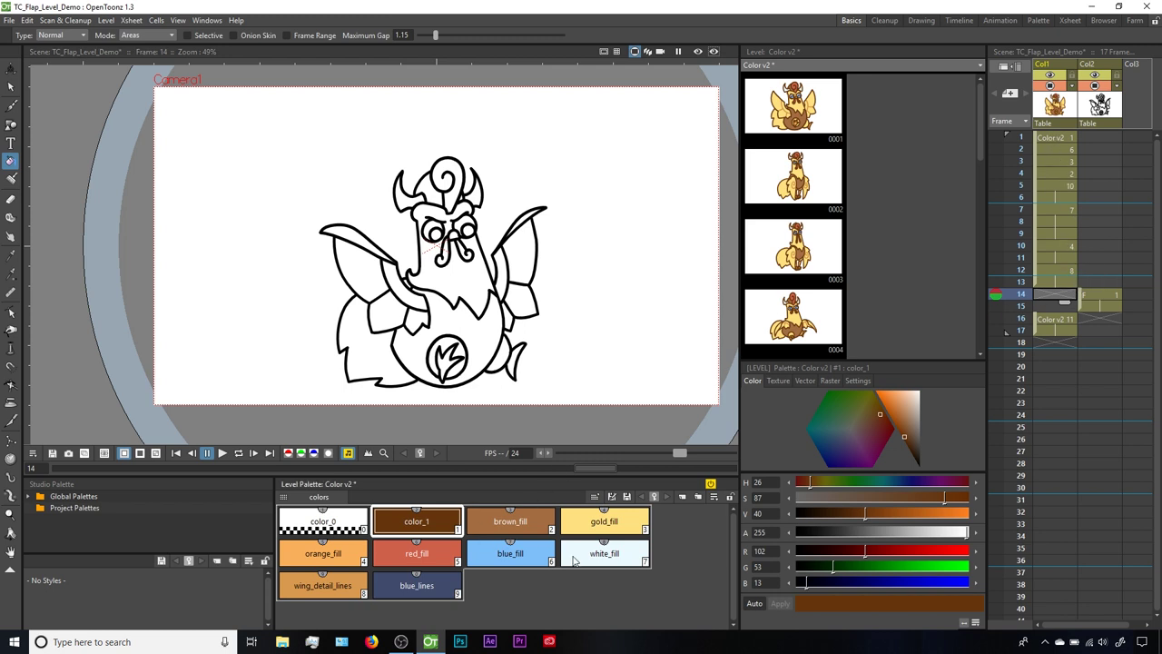
{"action": "left_click", "coordinate": [1102, 295]}
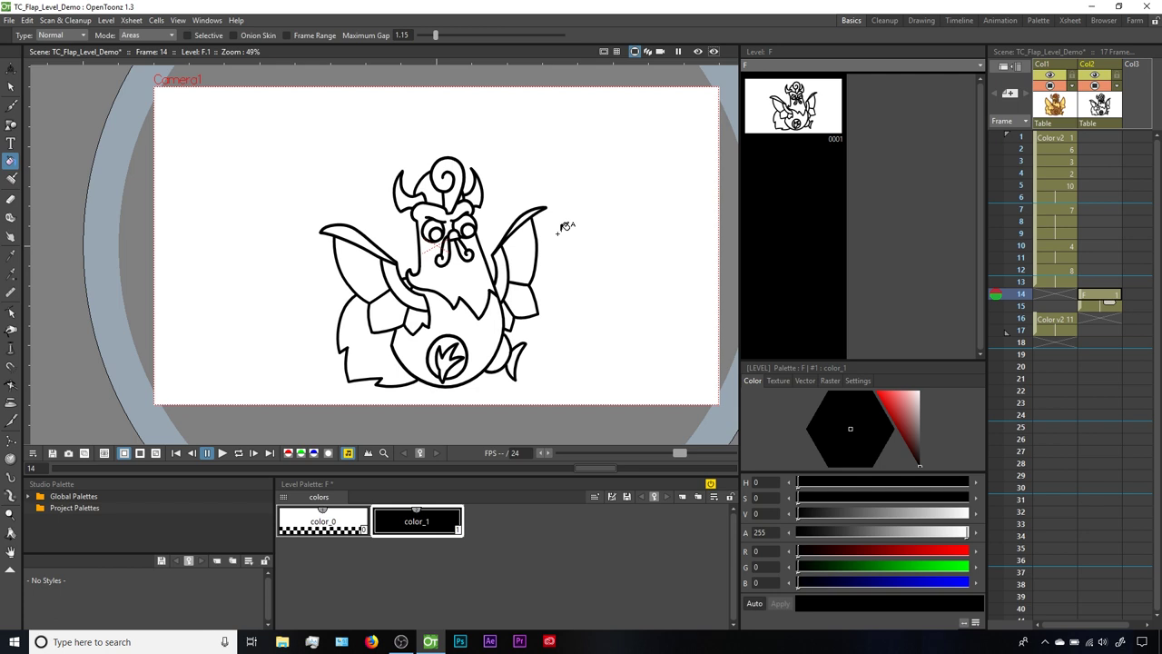
{"action": "key", "text": "s"}
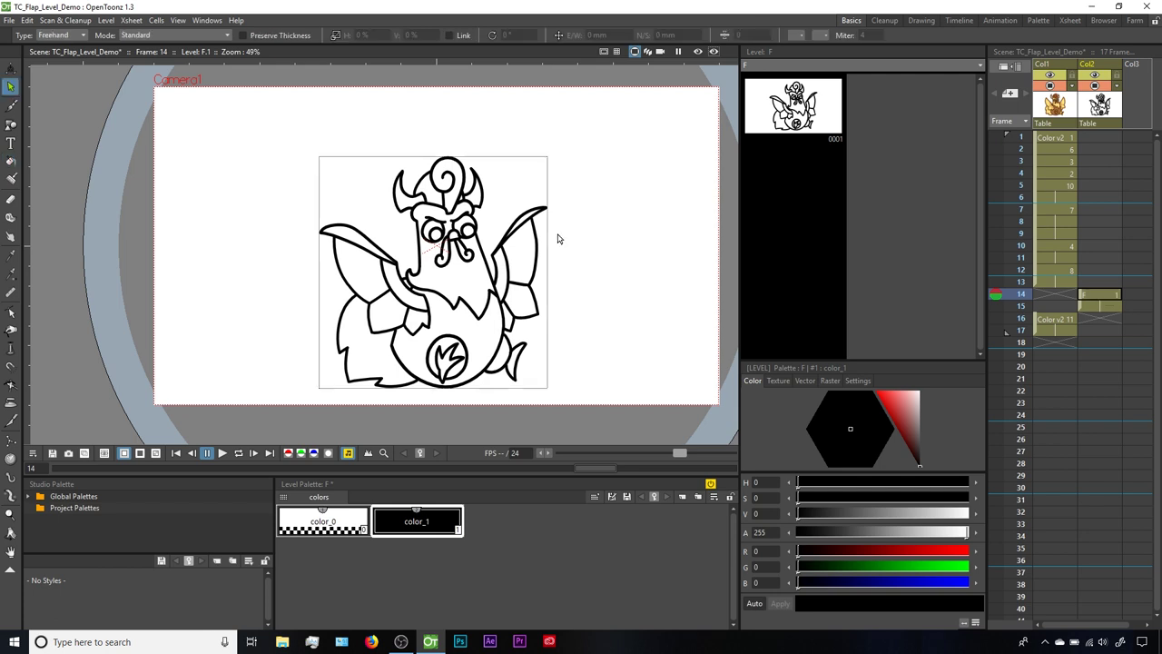
{"action": "mouse_move", "coordinate": [366, 417]}
{"action": "left_mouse_down"}
{"action": "mouse_move", "coordinate": [454, 434]}
{"action": "mouse_move", "coordinate": [604, 392]}
{"action": "mouse_move", "coordinate": [640, 276]}
{"action": "mouse_move", "coordinate": [572, 132]}
{"action": "mouse_move", "coordinate": [421, 103]}
{"action": "mouse_move", "coordinate": [251, 208]}
{"action": "mouse_move", "coordinate": [270, 396]}
{"action": "mouse_move", "coordinate": [383, 449]}
{"action": "left_mouse_up"}
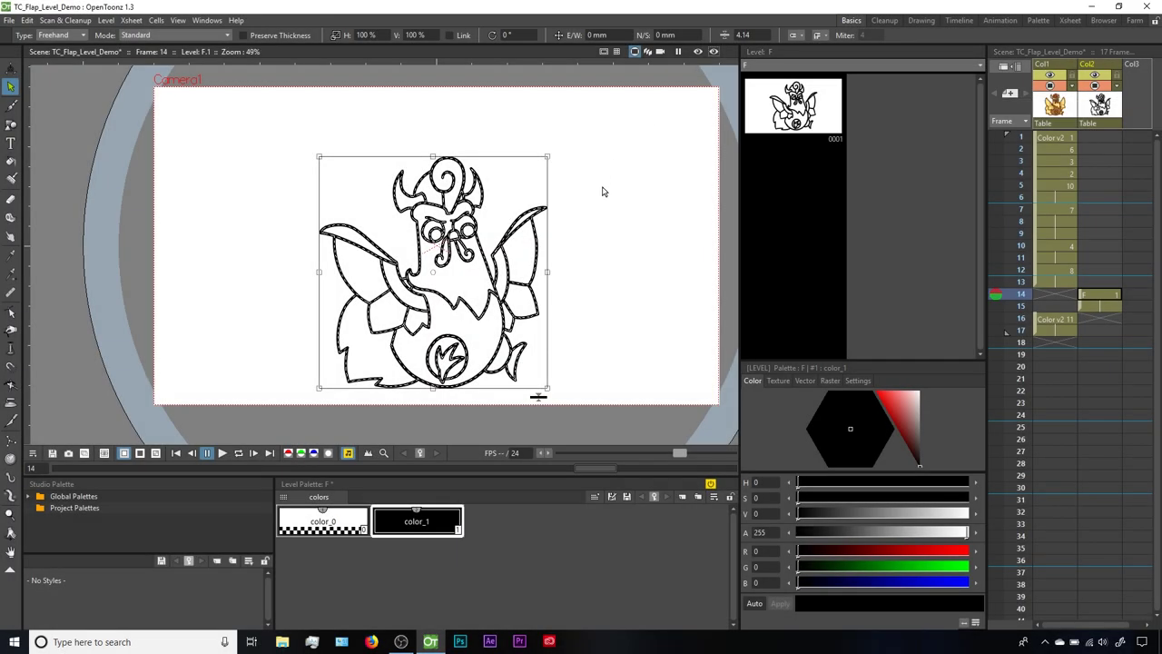
{"action": "left_click", "coordinate": [1095, 86]}
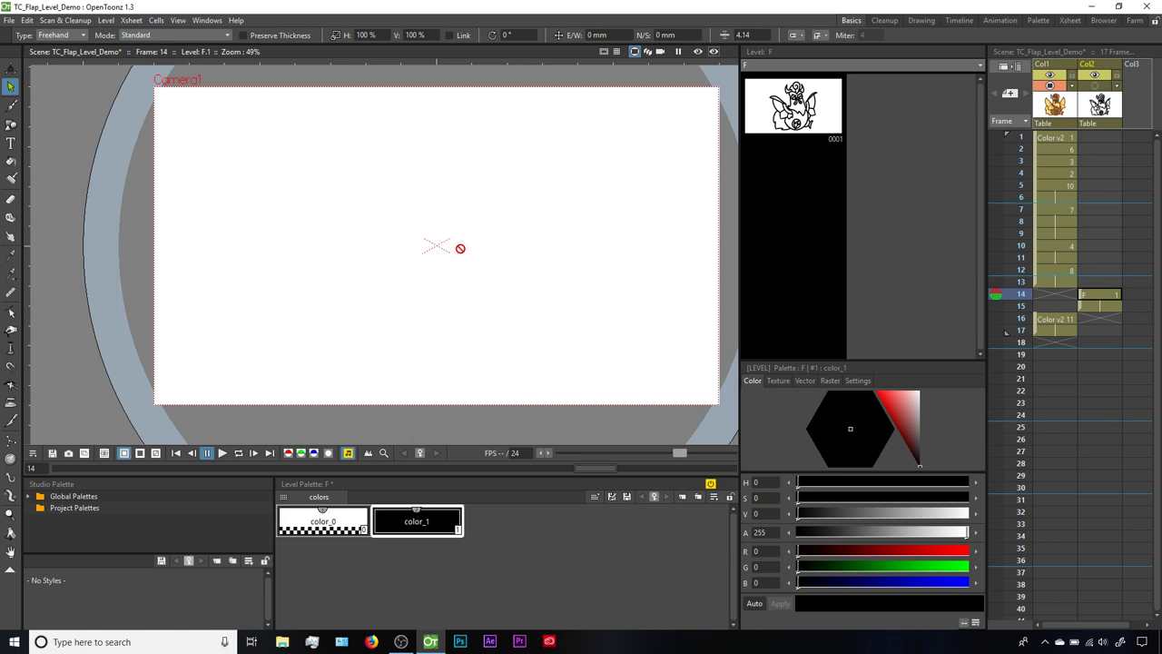
{"action": "left_click", "coordinate": [1057, 295]}
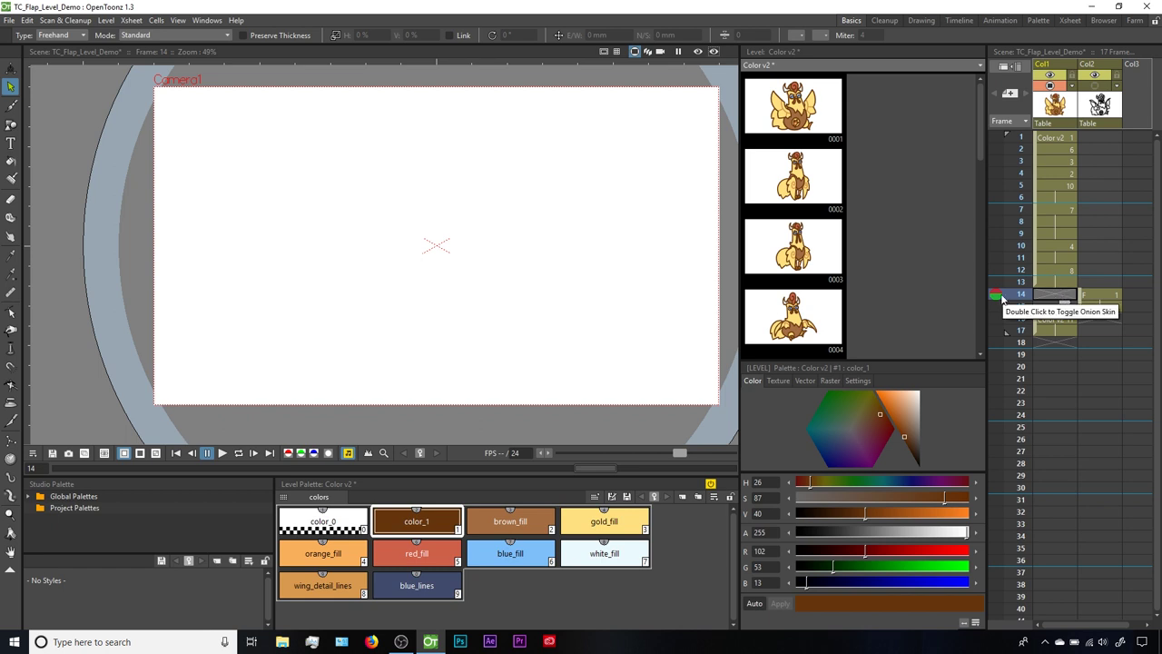
{"action": "key", "text": "ctrl+v"}
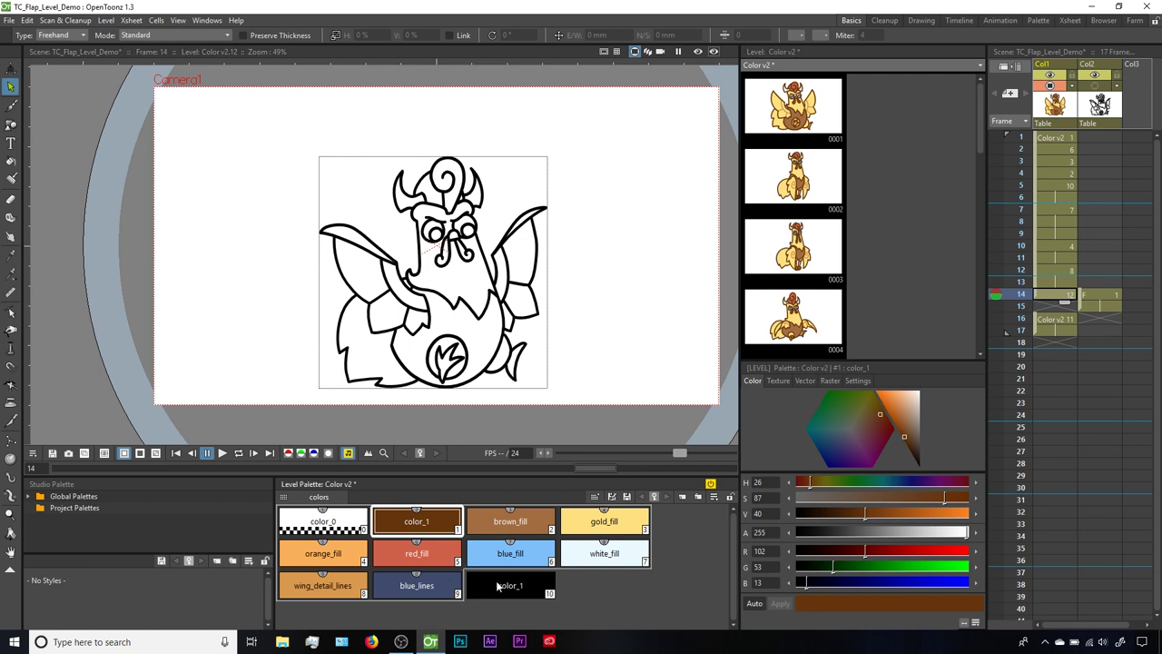
Step: Recolour the pasted drawing's outlines with color_1 and its inner wing lines with wing_detail_lines
{"action": "left_click", "coordinate": [382, 292]}
{"action": "left_click", "coordinate": [322, 586]}
{"action": "left_click", "coordinate": [509, 291]}
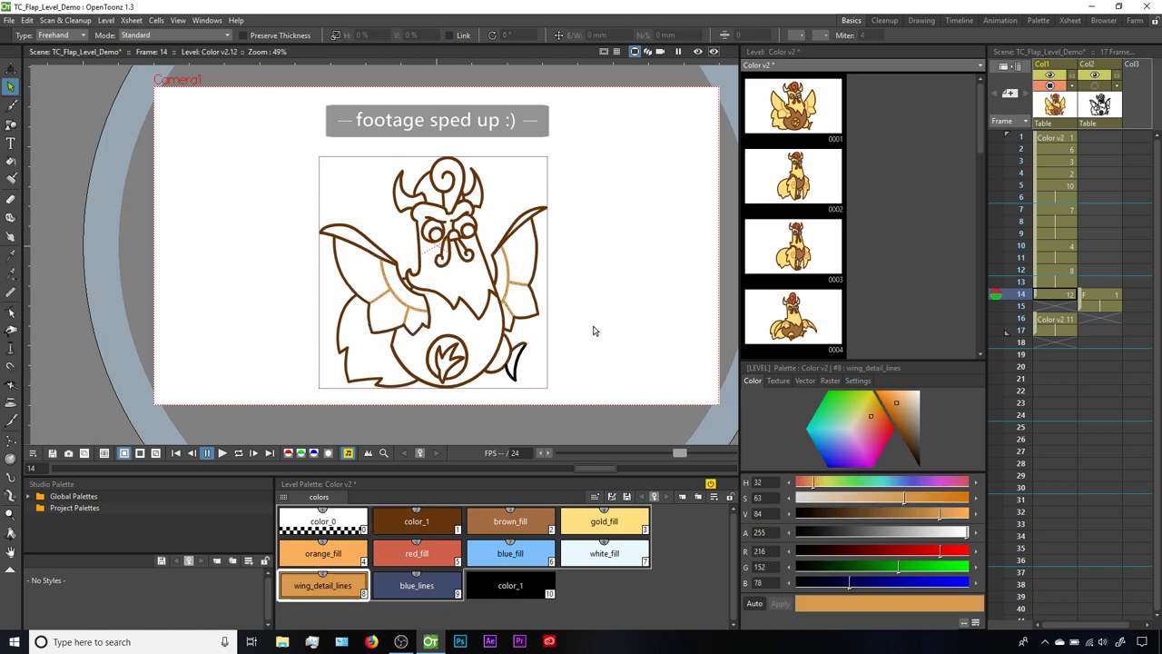
Step: Fill the drawing's wings, tail and face with gold_fill, body and helmet with brown_fill, comb and moustache with red_fill, and beak and feet with orange_fill
{"action": "key", "text": "f"}
{"action": "mouse_move", "coordinate": [272, 195]}
{"action": "left_mouse_down"}
{"action": "mouse_move", "coordinate": [449, 407]}
{"action": "mouse_move", "coordinate": [545, 400]}
{"action": "left_mouse_up"}
{"action": "left_click", "coordinate": [363, 555]}
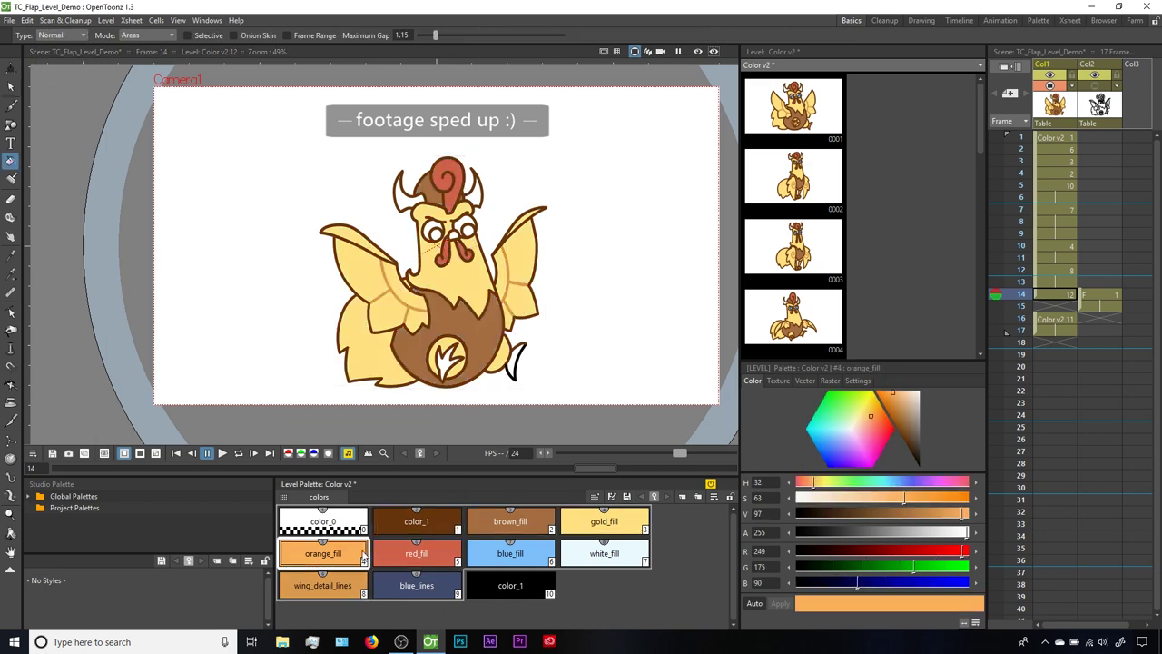
{"action": "left_click", "coordinate": [443, 235]}
Step: Colour the iris outlines with blue_lines, fill the irises with blue_fill, and fill the eyes and horns with white_fill
{"action": "scroll", "coordinate": [436, 272], "scroll_direction": "up", "scroll_amount": 2}
{"action": "left_click", "coordinate": [417, 586]}
{"action": "key", "text": "s"}
{"action": "scroll", "coordinate": [482, 290], "scroll_direction": "down", "scroll_amount": 3}
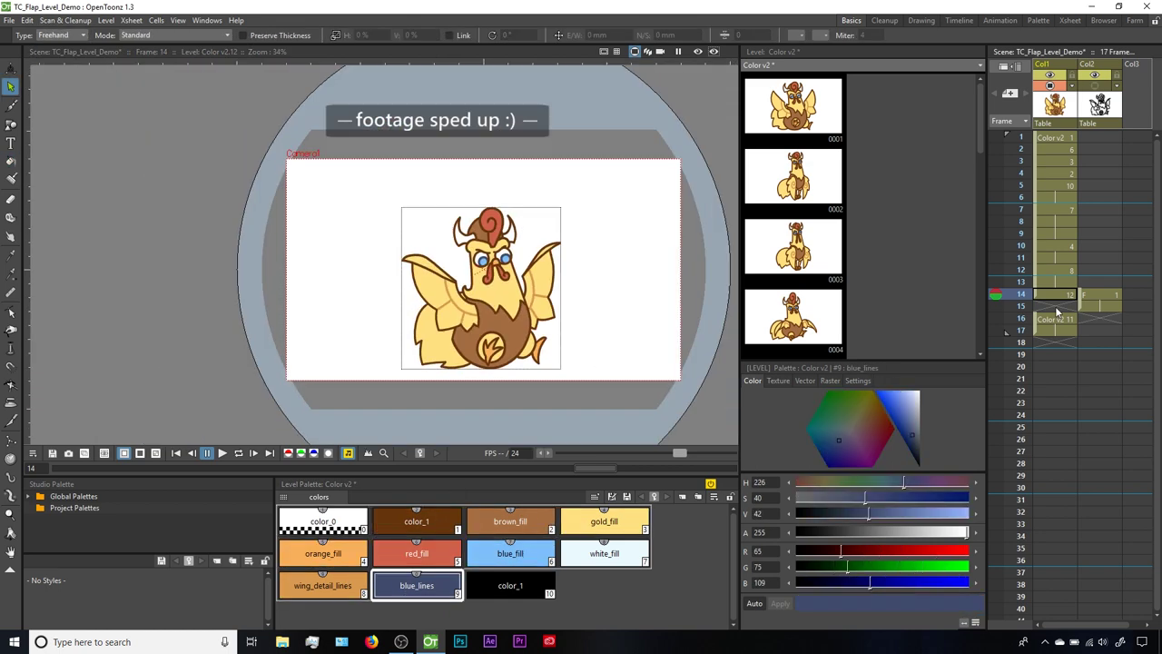
{"action": "scroll", "coordinate": [641, 318], "scroll_direction": "up", "scroll_amount": 2}
{"action": "left_click", "coordinate": [604, 553]}
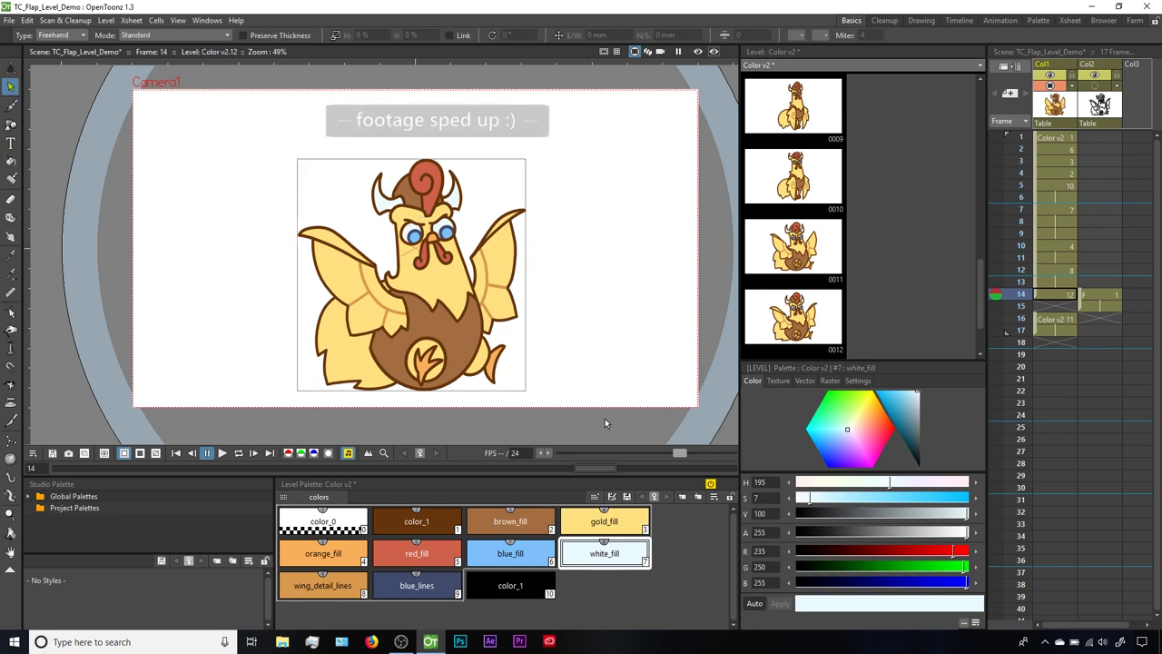
Step: Delete the unneeded black color_1 style (#10) from the Color v2 palette, removing the style only and keeping lines and areas
{"action": "left_click", "coordinate": [1055, 293]}
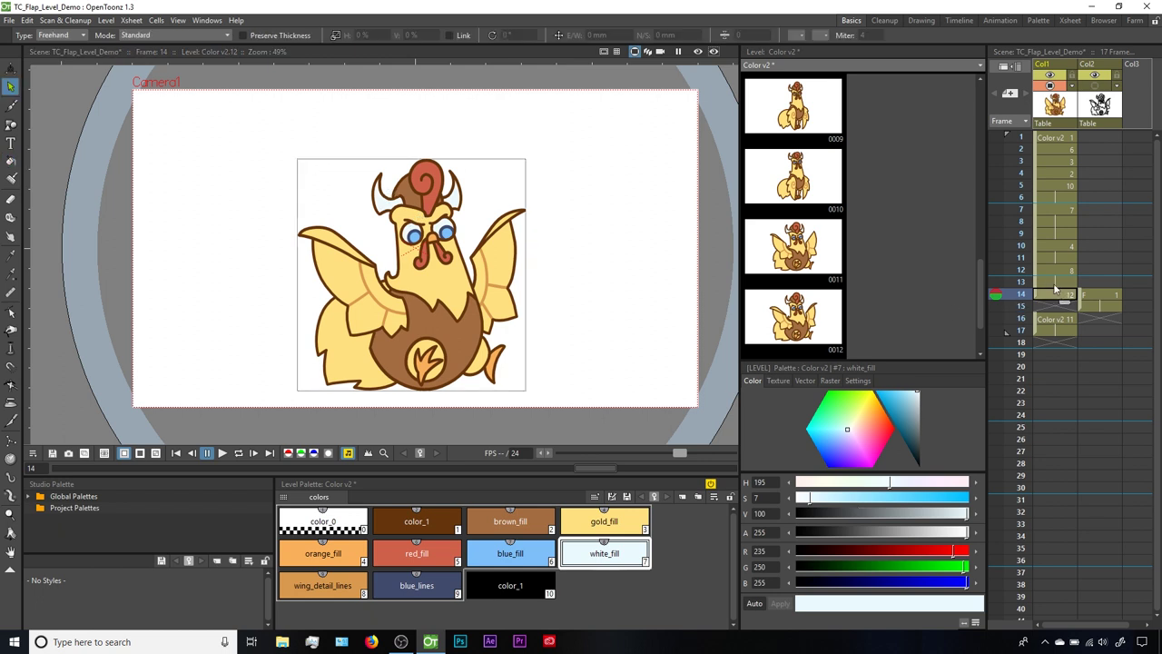
{"action": "left_click", "coordinate": [1055, 282]}
{"action": "key", "text": "period"}
{"action": "left_click", "coordinate": [515, 590]}
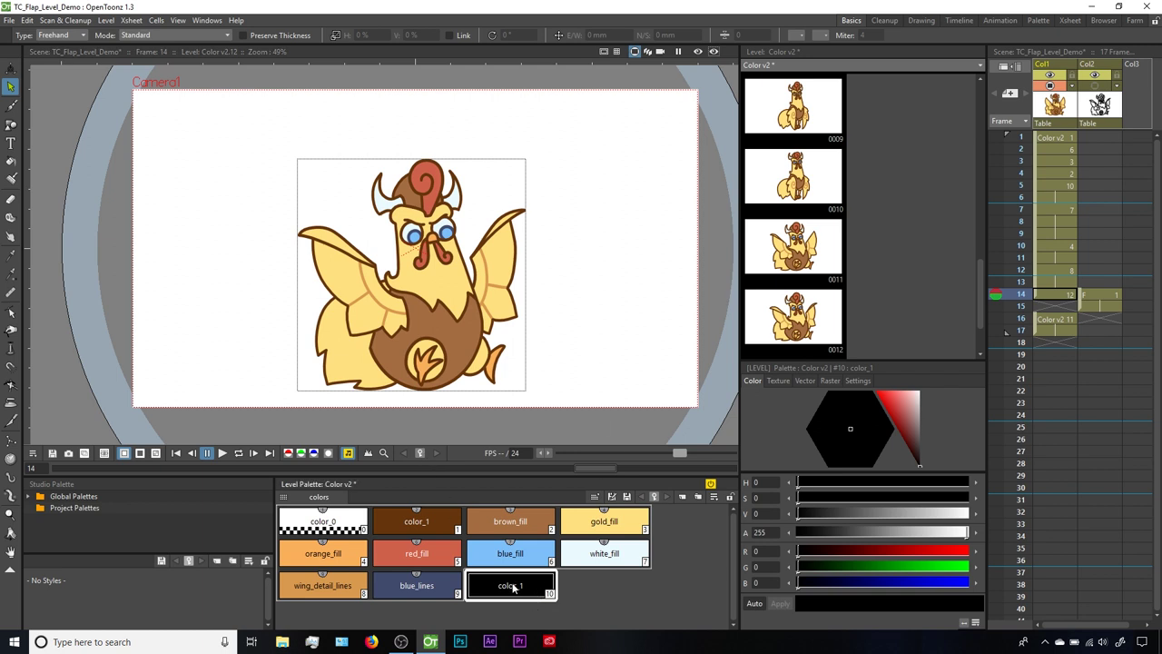
{"action": "key", "text": "Delete"}
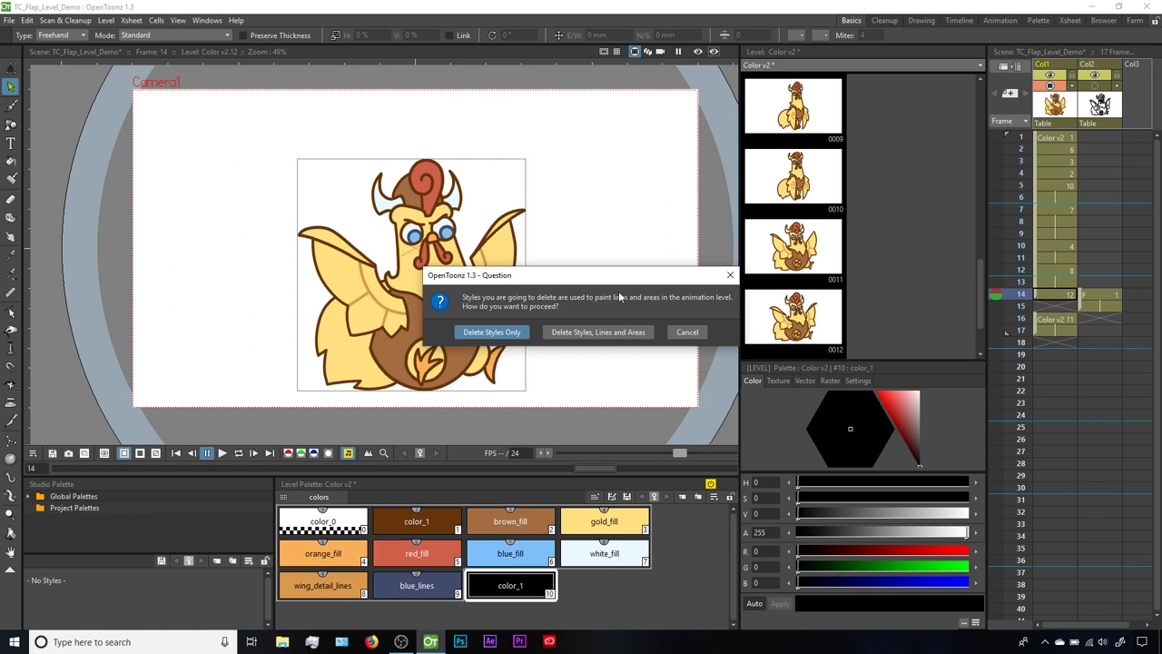
{"action": "left_click_drag", "start_coordinate": [596, 274], "coordinate": [584, 242]}
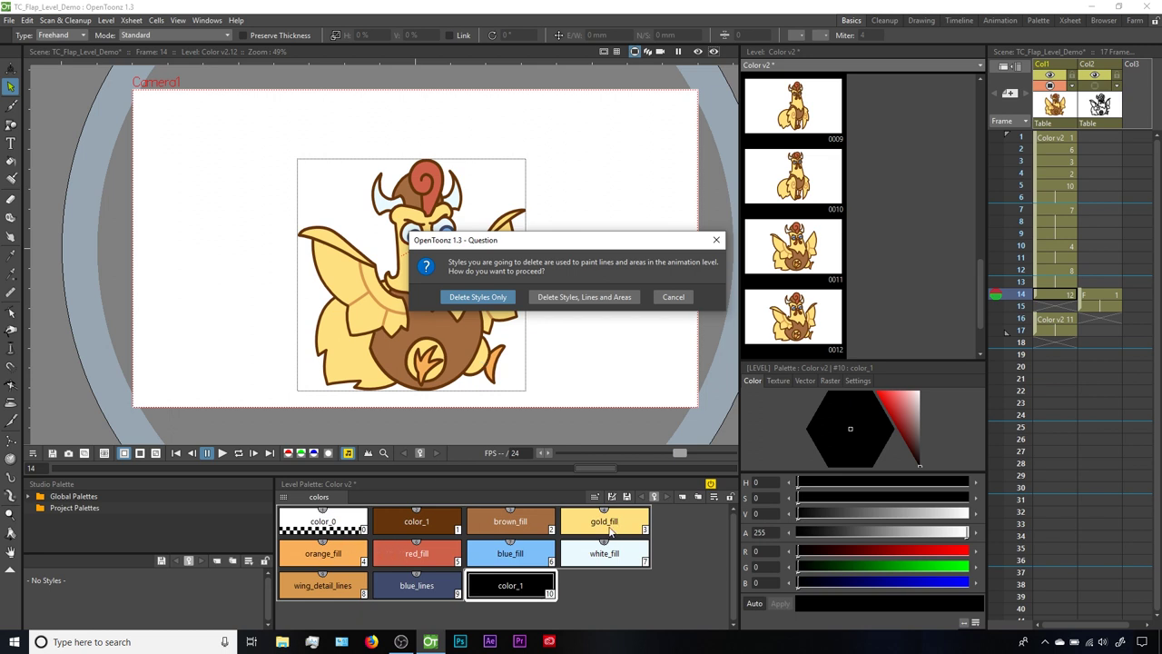
{"action": "left_click", "coordinate": [479, 298]}
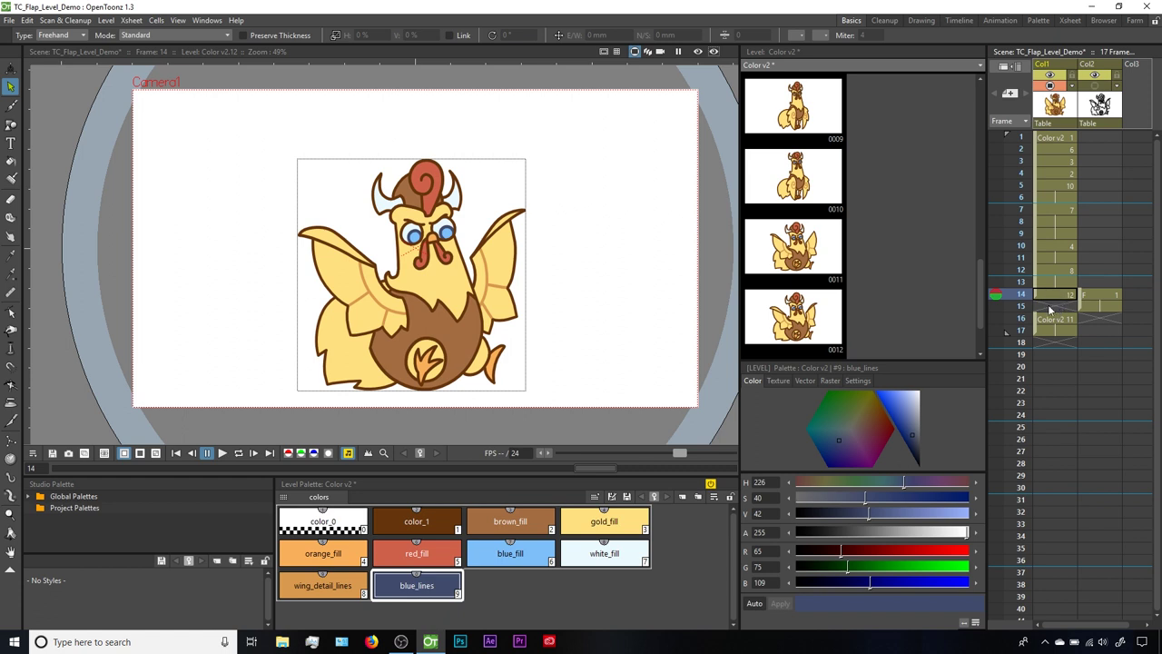
Step: Fill in the empty cell at frame 15 of Col1 to extend the frame 14 drawing's exposure
{"action": "left_click", "coordinate": [1051, 309]}
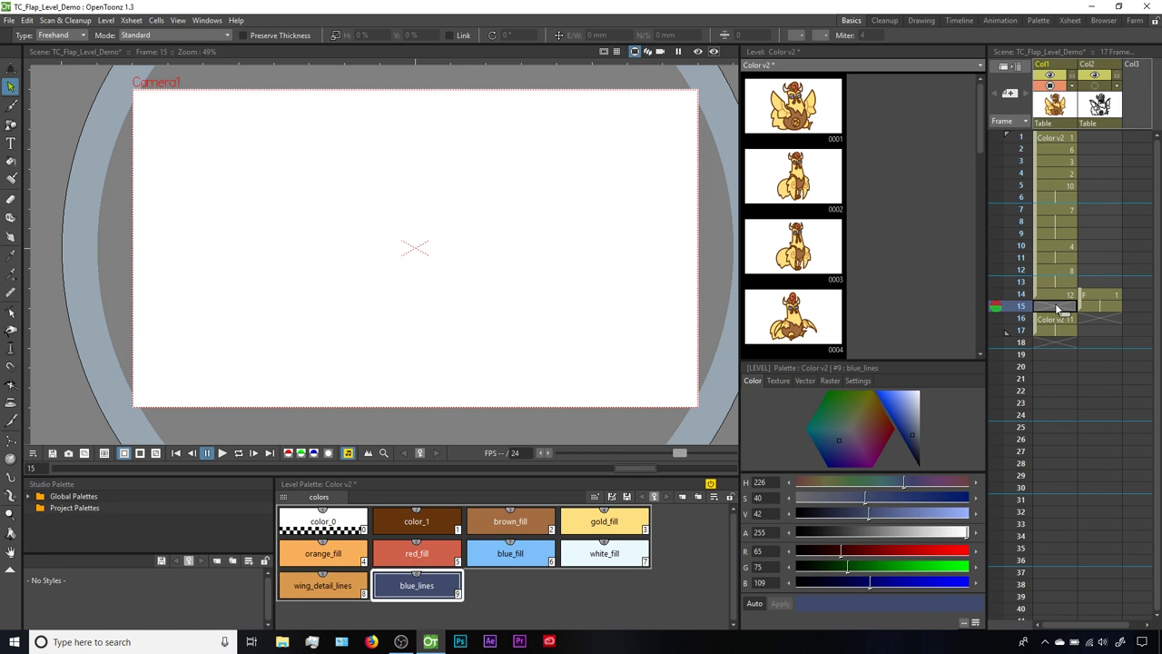
{"action": "right_click", "coordinate": [1057, 310]}
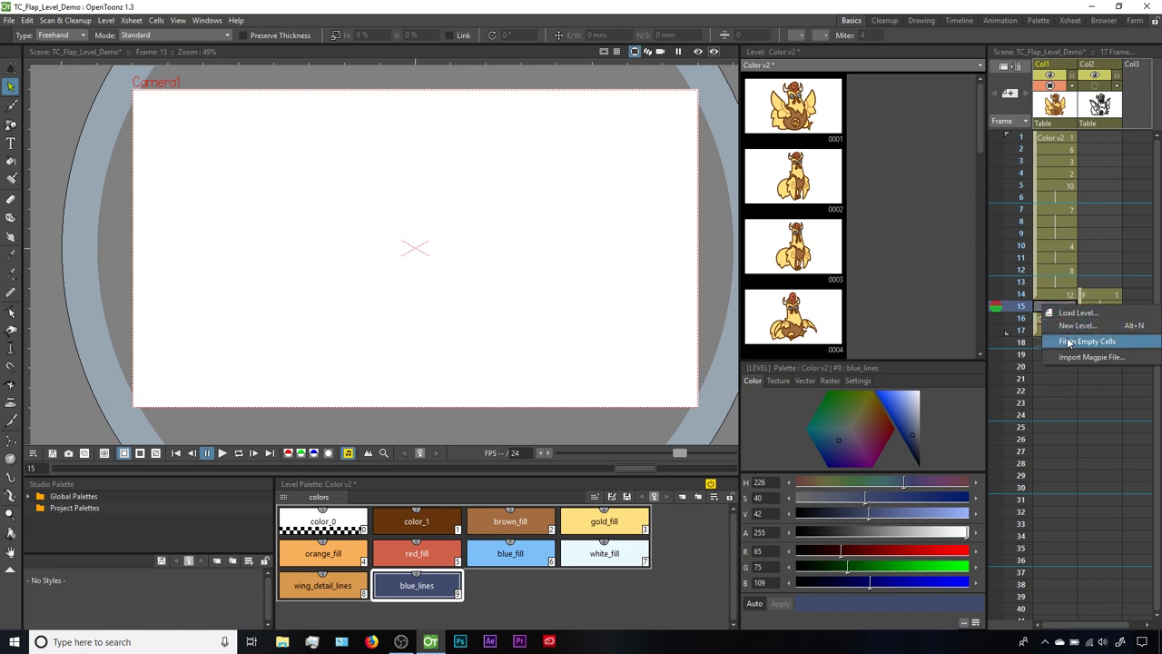
{"action": "left_click", "coordinate": [1068, 342]}
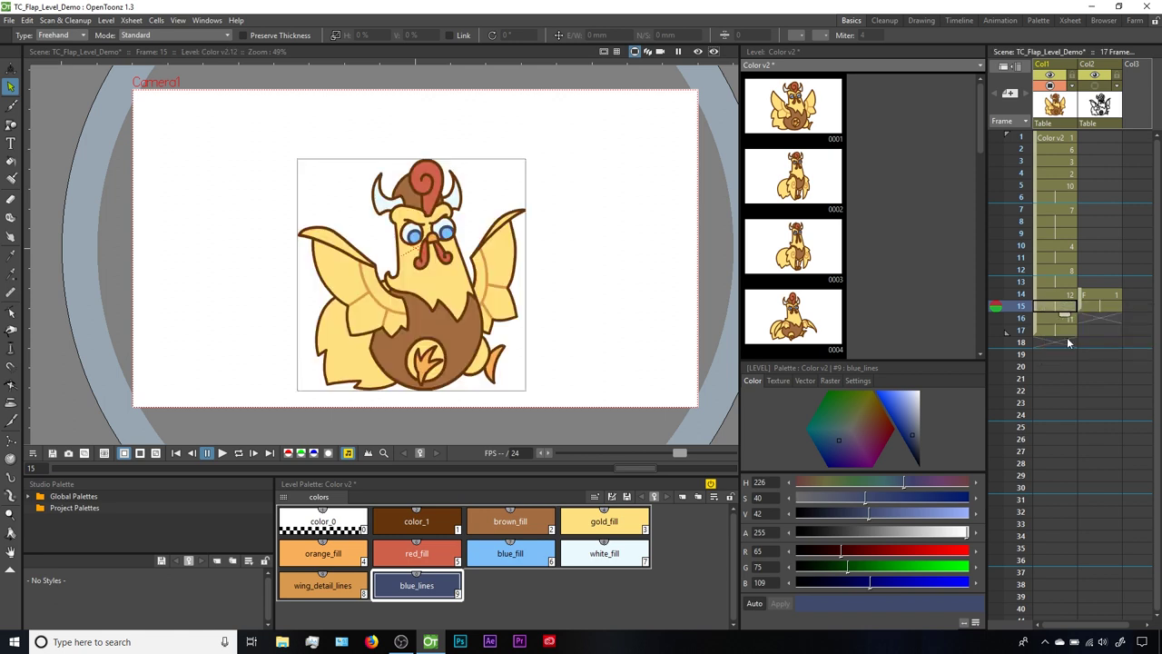
Step: Compare the black F drawing with the coloured drawing at frame 14 up close, showing Col2 temporarily and hiding it again
{"action": "left_click", "coordinate": [1098, 296]}
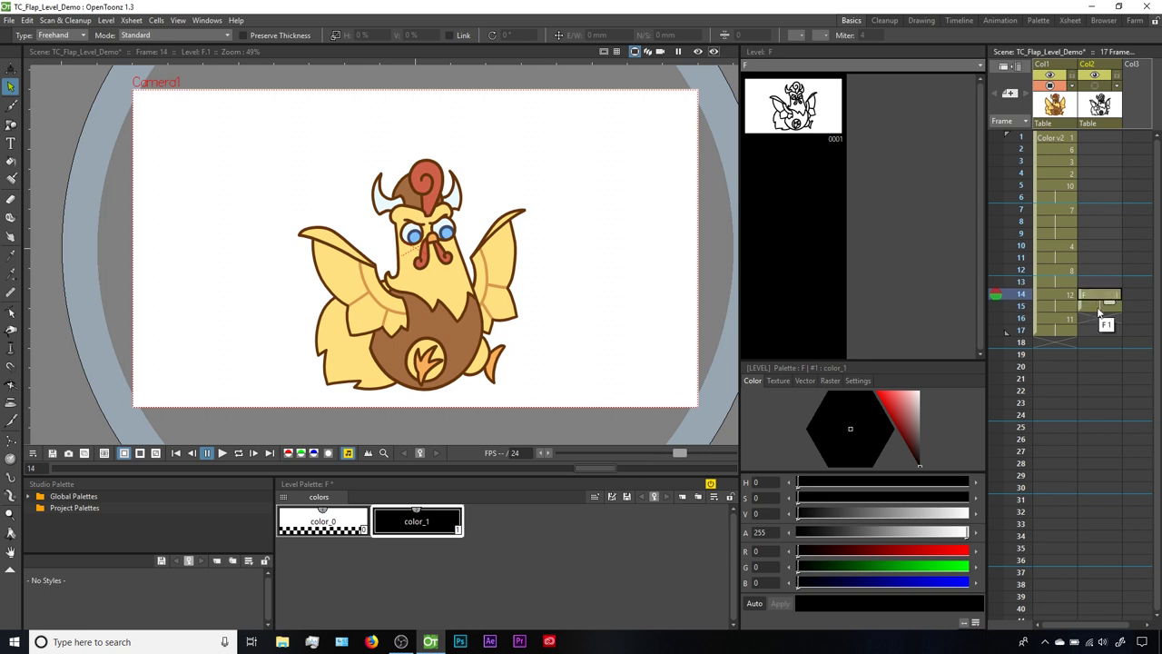
{"action": "left_click", "coordinate": [1095, 85]}
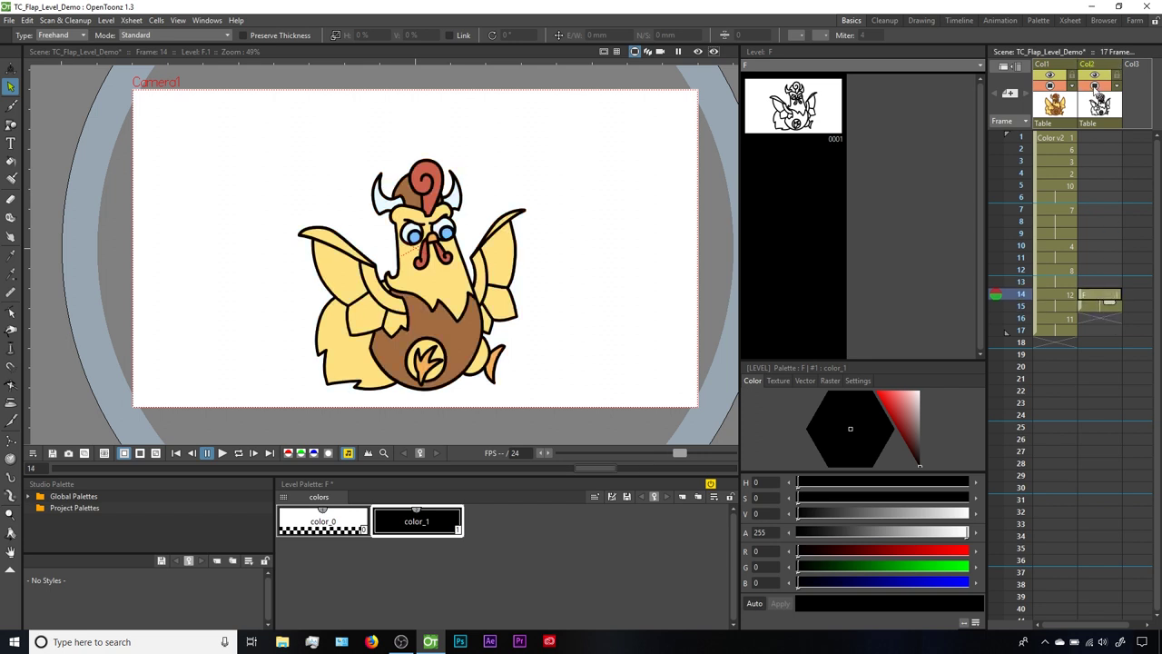
{"action": "key", "text": "plus"}
{"action": "key", "text": "plus"}
{"action": "key", "text": "plus"}
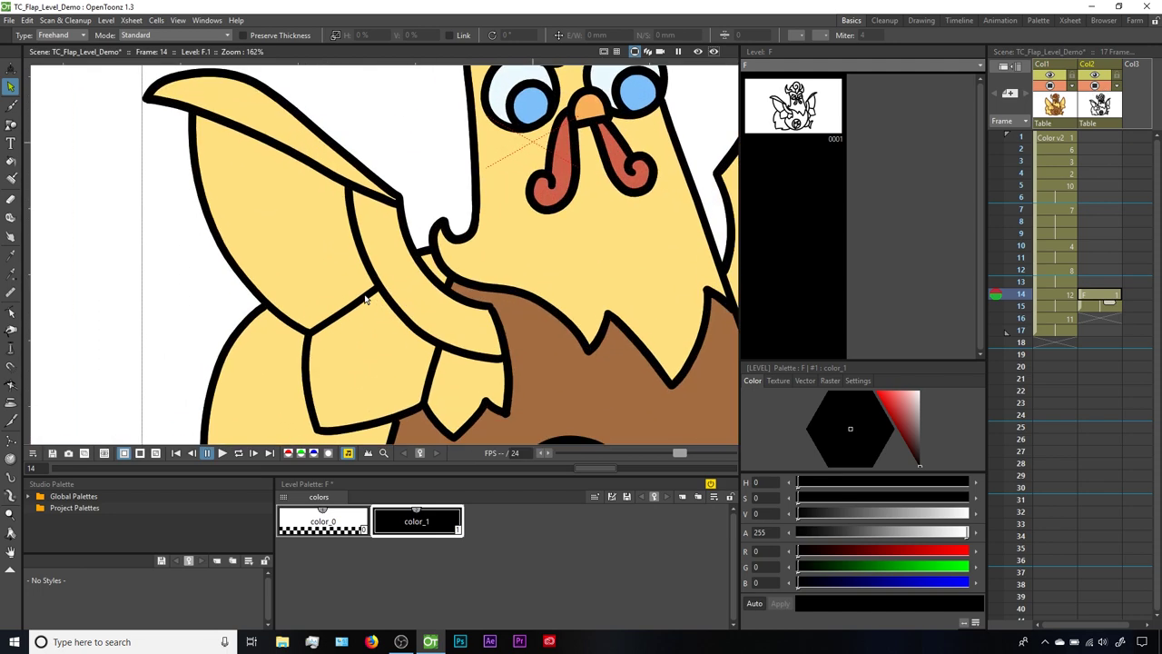
{"action": "left_click", "coordinate": [1095, 85]}
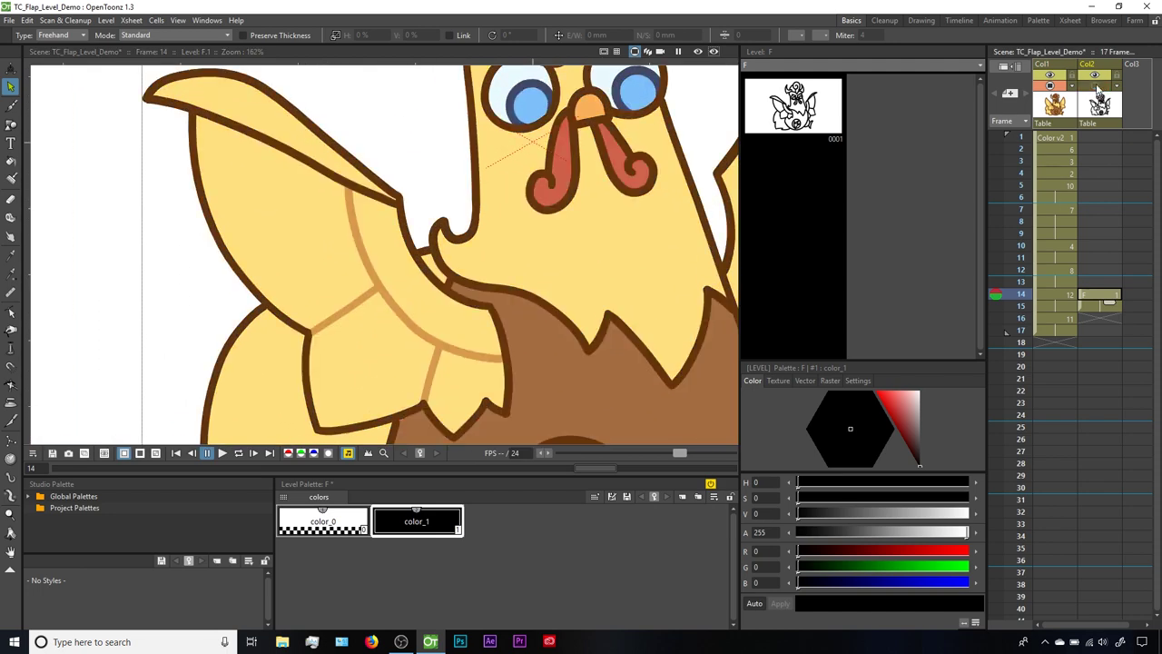
Step: Remove the F level's cells from Col2 and return to frame 1 of Col1 with the whole drawing in view
{"action": "left_click", "coordinate": [1092, 309]}
{"action": "key", "text": "ctrl+z"}
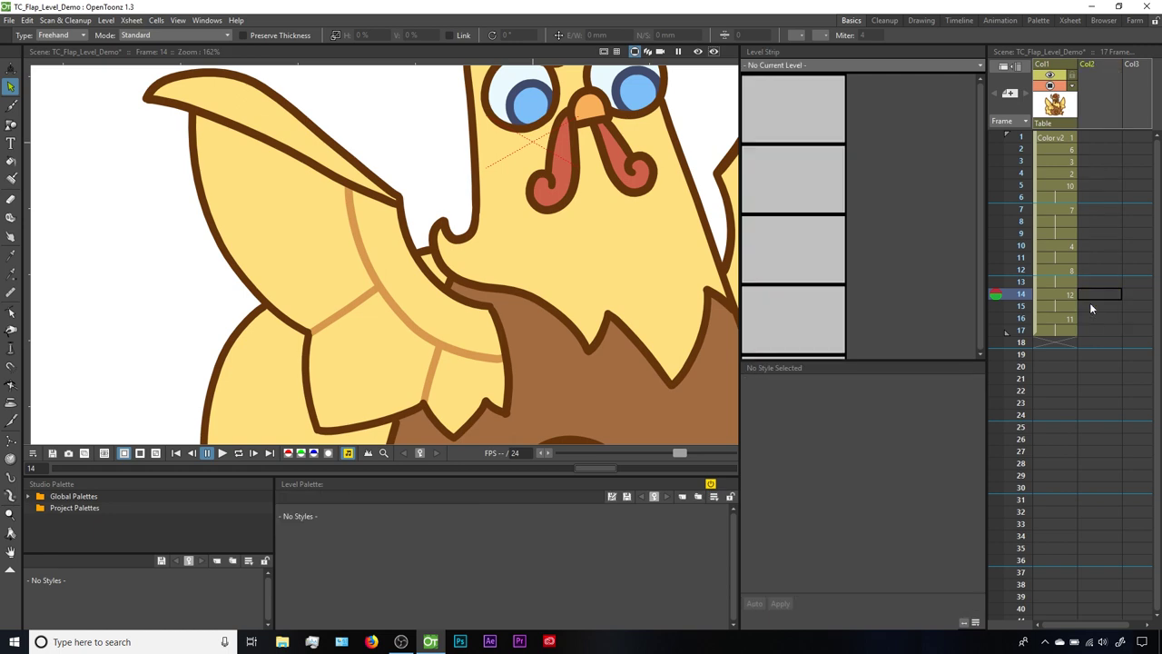
{"action": "left_click", "coordinate": [1062, 140]}
{"action": "key", "text": "alt+9"}
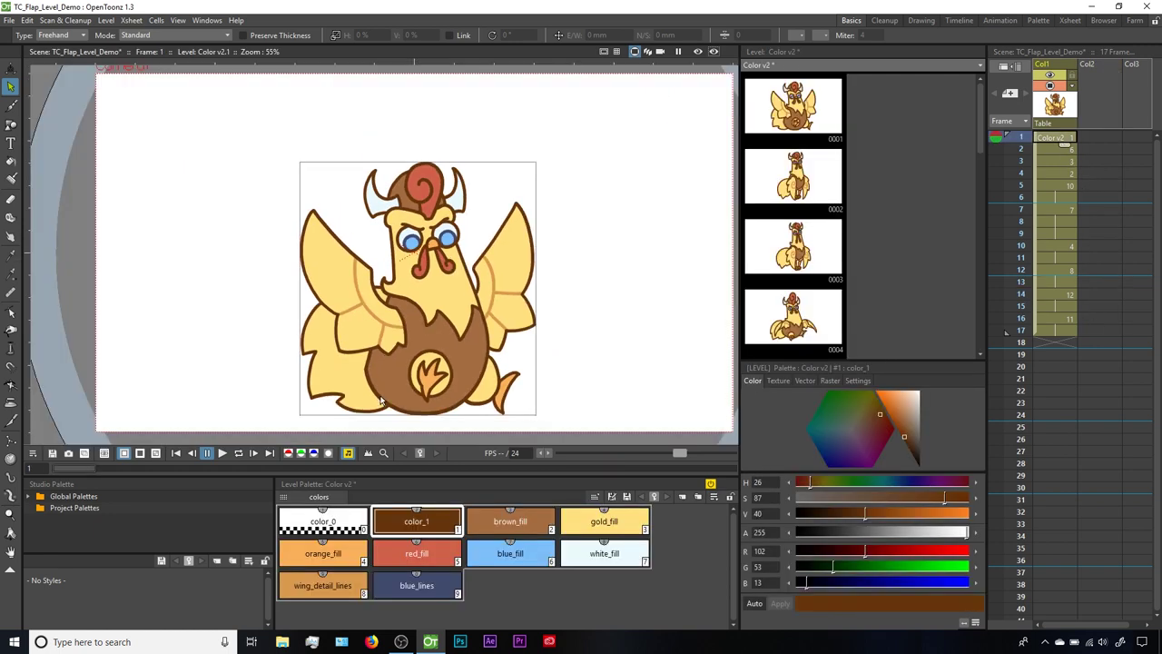
Step: Change the hue of the blue_fill style in the Color v2 palette to 128, making the irises green
{"action": "left_click", "coordinate": [1071, 298]}
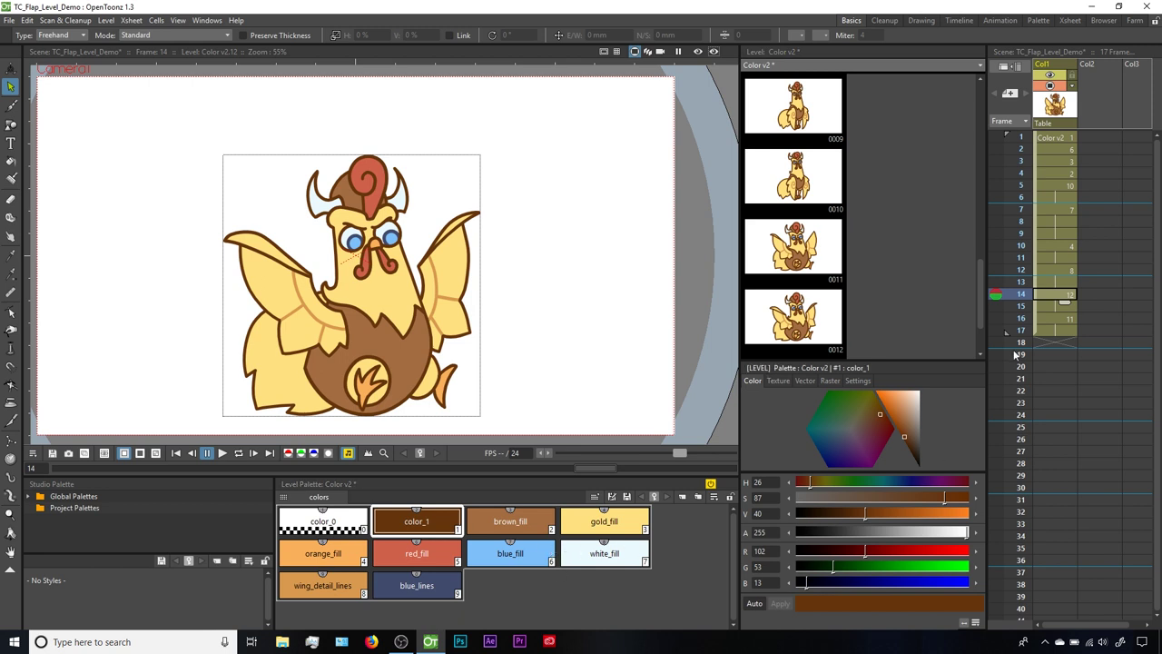
{"action": "left_click", "coordinate": [1064, 138]}
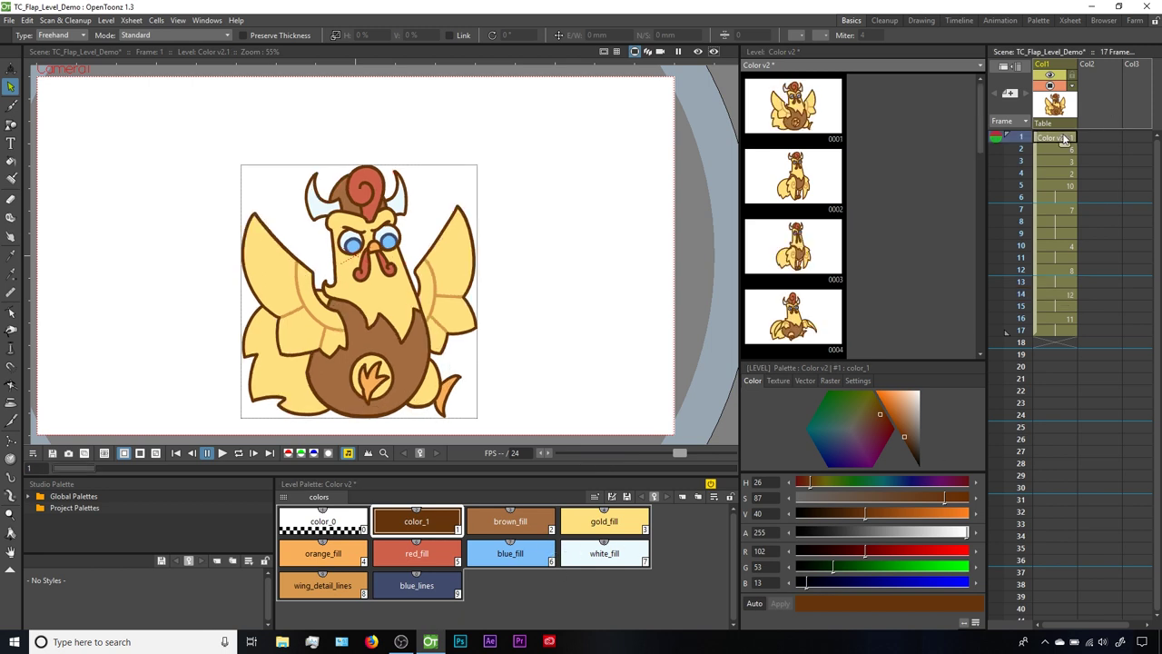
{"action": "left_click", "coordinate": [508, 561]}
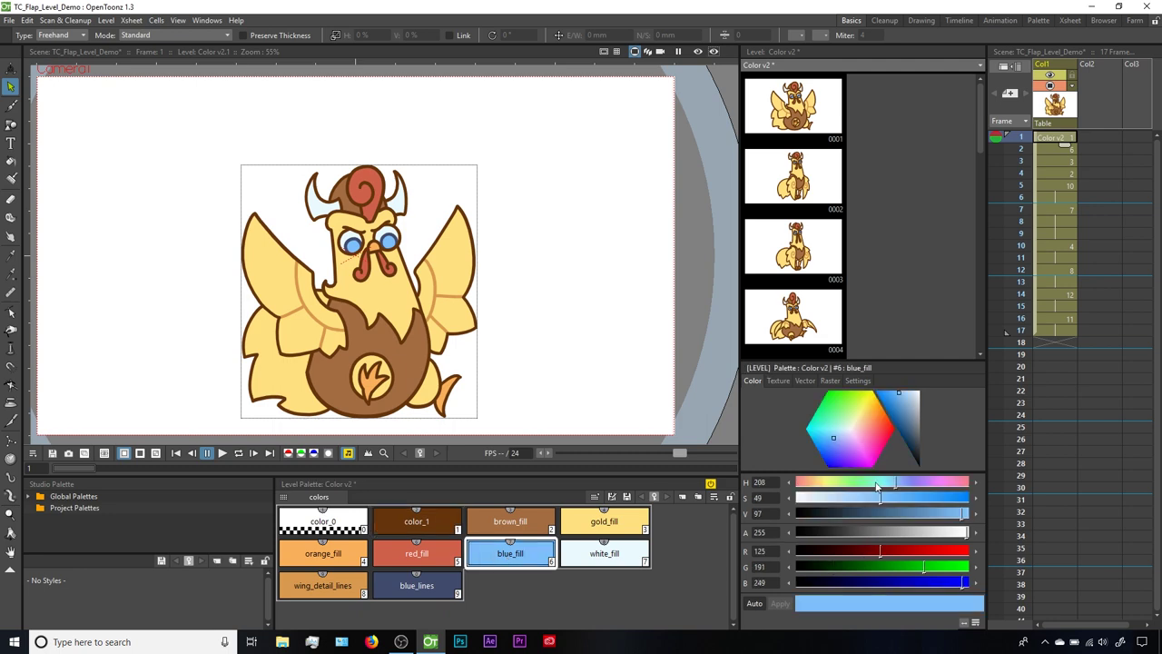
{"action": "left_click_drag", "start_coordinate": [879, 488], "coordinate": [860, 495]}
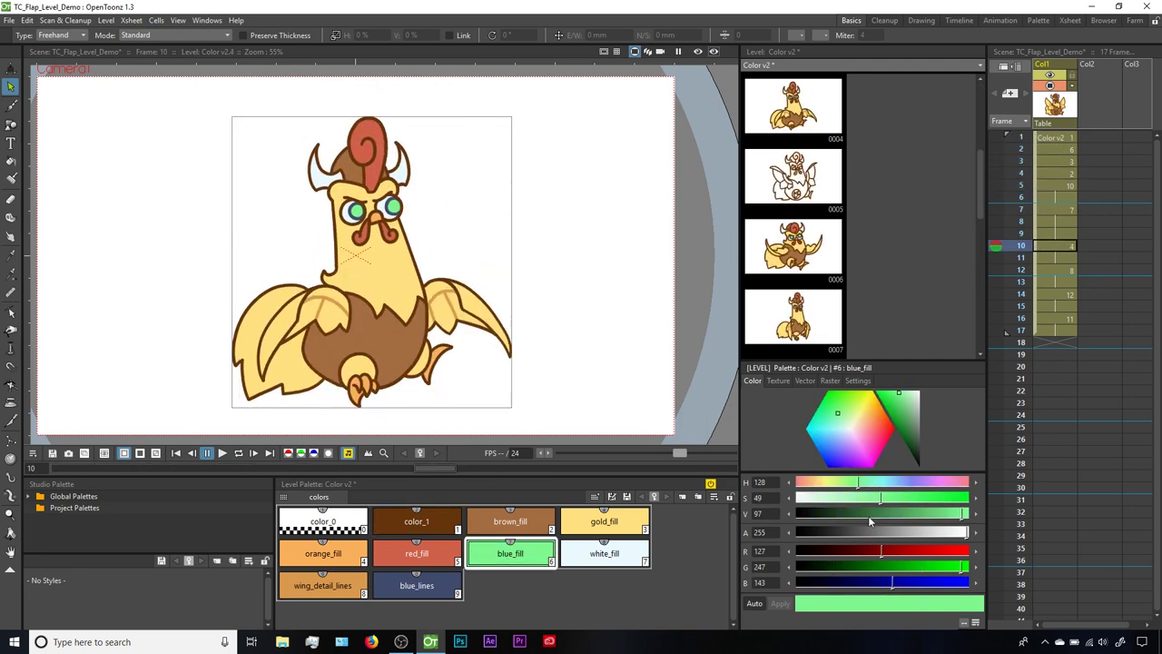